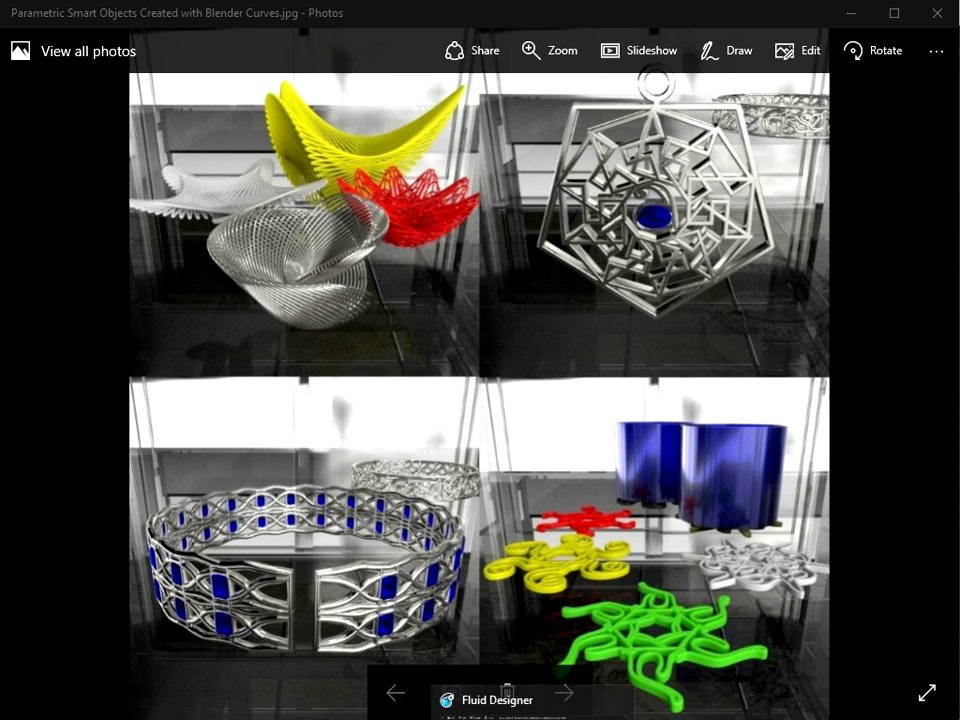
Step: Switch from the Photos showcase image to the Fluid Designer window
{"action": "left_click", "coordinate": [482, 697]}
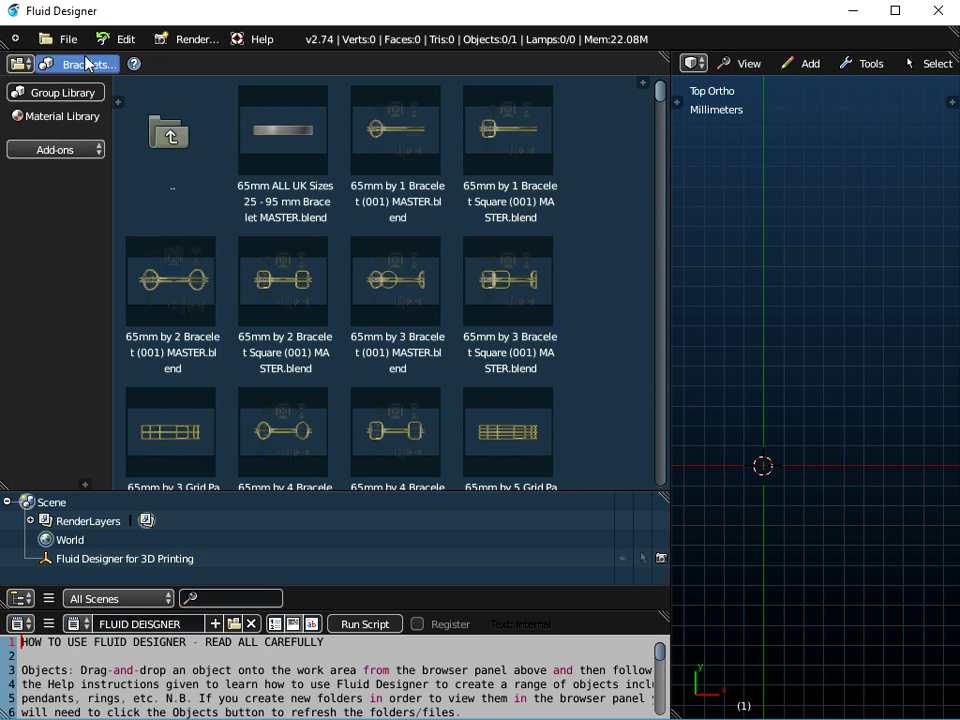
Step: Select the 65mm ALL UK Sizes 25 - 95 mm Bracelet MASTER file and drag it toward the viewport
{"action": "left_click", "coordinate": [16, 40]}
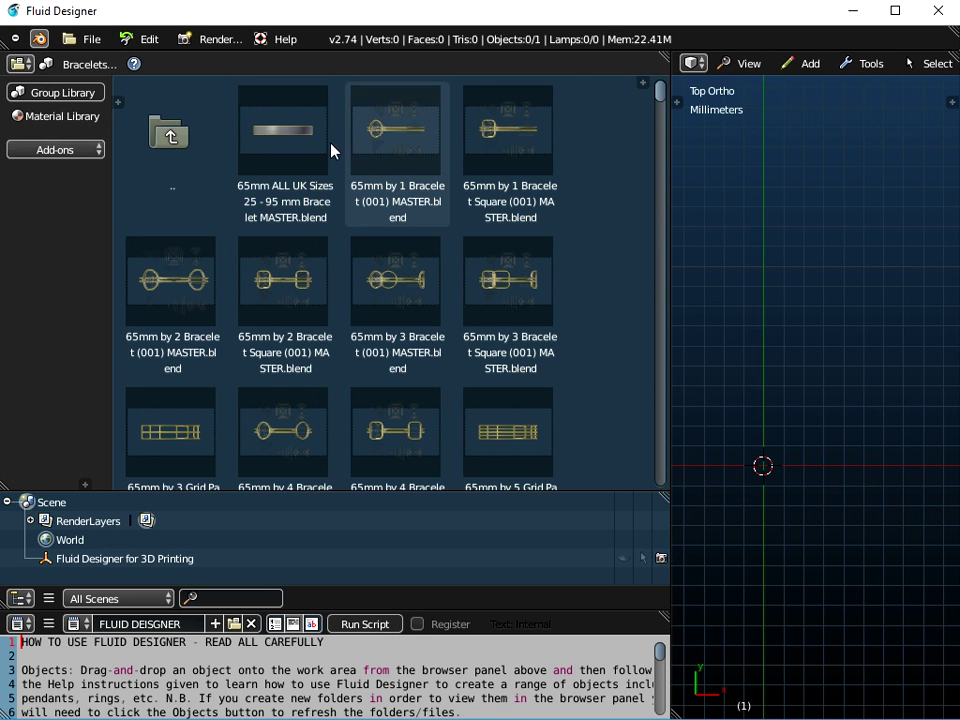
{"action": "left_click", "coordinate": [276, 135]}
{"action": "left_click_drag", "start_coordinate": [281, 140], "coordinate": [690, 258]}
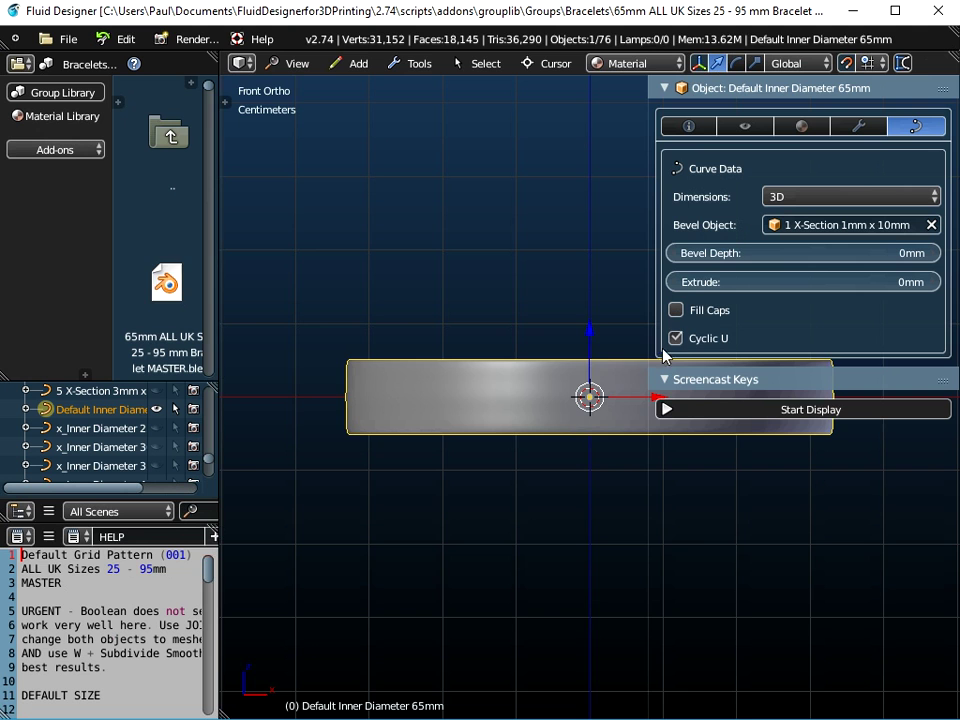
Step: Drop the bracelet file into the viewport, widen the left panel and zoom in on the ring
{"action": "middle_click_drag", "start_coordinate": [542, 298], "coordinate": [474, 416]}
{"action": "scroll", "coordinate": [474, 416], "scroll_direction": "up", "scroll_amount": 4}
{"action": "scroll", "coordinate": [474, 412], "scroll_direction": "down", "scroll_amount": 2}
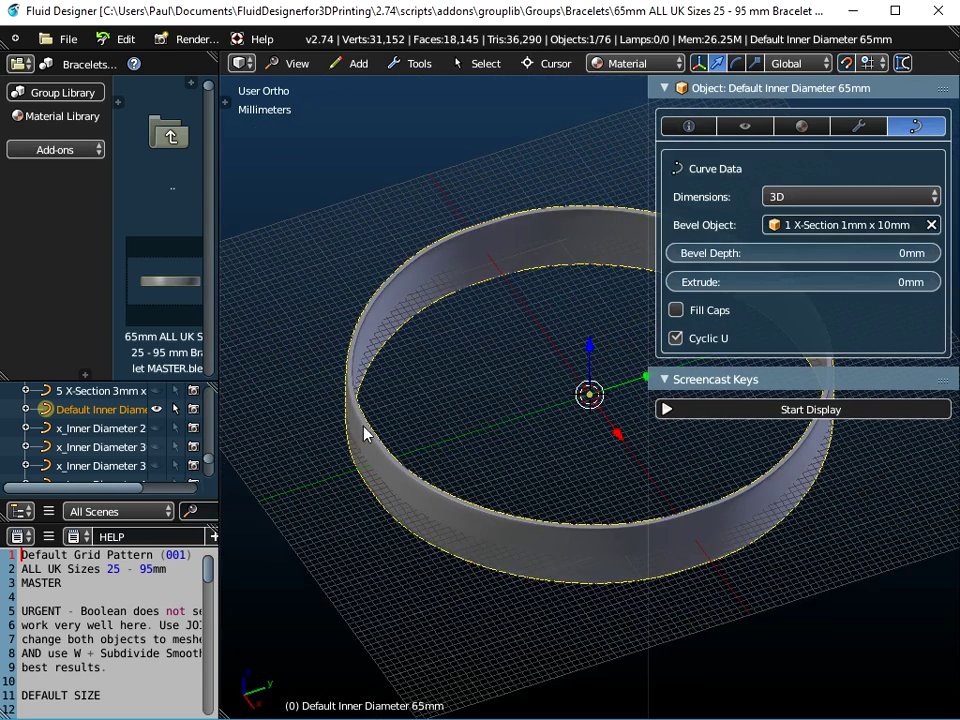
{"action": "left_click_drag", "start_coordinate": [222, 428], "coordinate": [320, 428]}
{"action": "mouse_move", "coordinate": [470, 425]}
{"action": "middle_mouse_down"}
{"action": "mouse_move", "coordinate": [489, 431]}
{"action": "mouse_move", "coordinate": [484, 452]}
{"action": "mouse_move", "coordinate": [484, 441]}
{"action": "middle_mouse_up"}
{"action": "scroll", "coordinate": [467, 493], "scroll_direction": "up", "scroll_amount": 4}
{"action": "scroll", "coordinate": [467, 490], "scroll_direction": "up", "scroll_amount": 2}
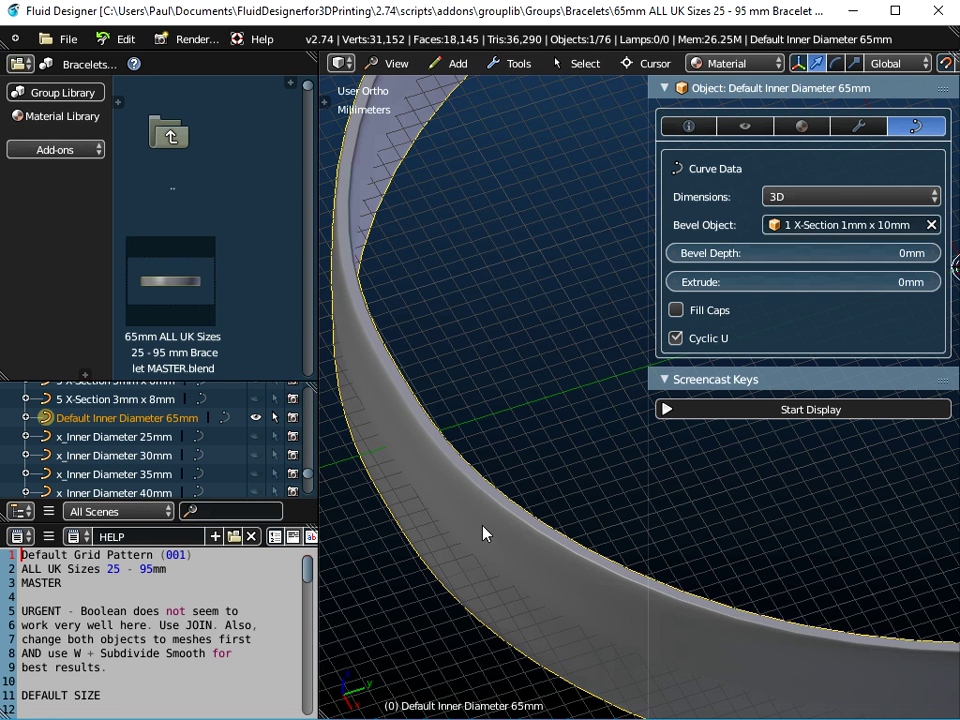
Step: Set the Bevel Object to 1mm x 25mm, then 1mm x 3mm, ending on 1mm x 5mm
{"action": "left_click", "coordinate": [853, 225]}
{"action": "left_click", "coordinate": [835, 332]}
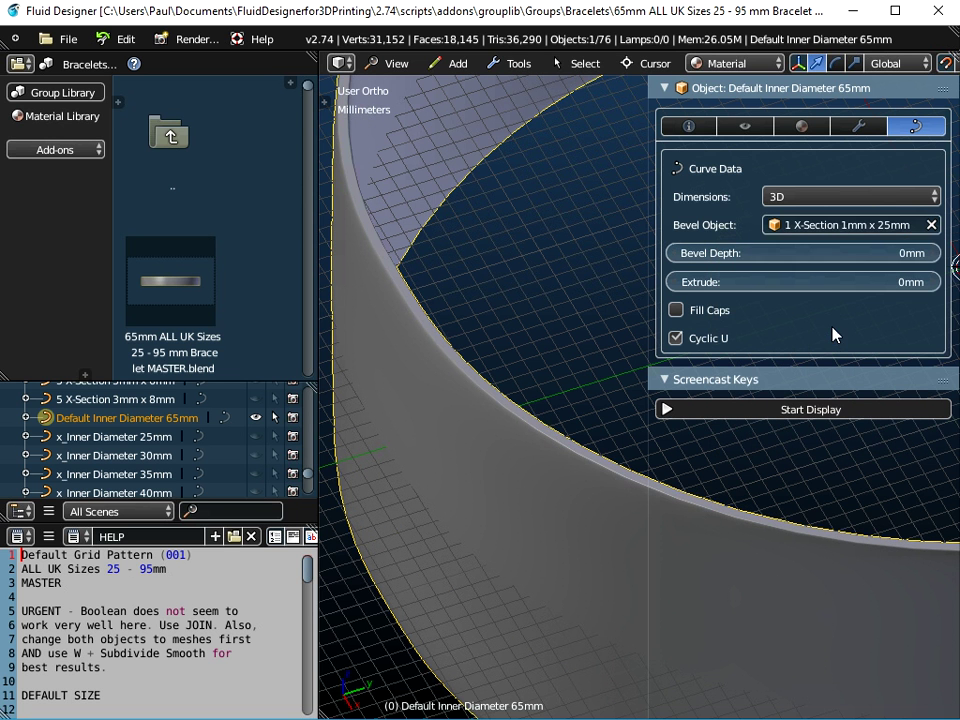
{"action": "left_click", "coordinate": [840, 224]}
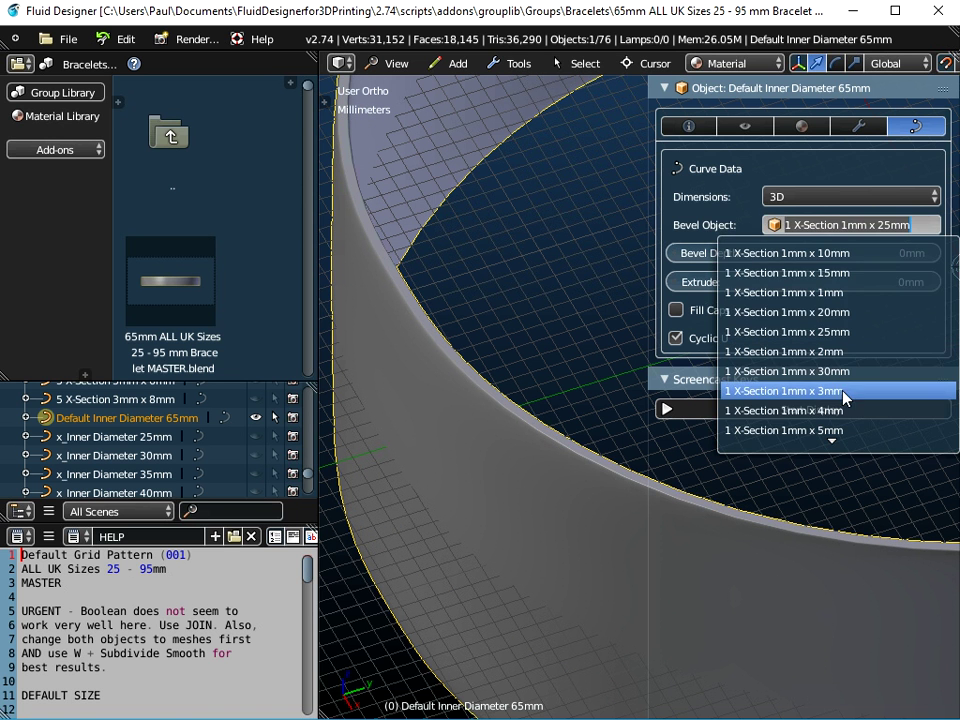
{"action": "left_click", "coordinate": [846, 390]}
{"action": "left_click", "coordinate": [815, 226]}
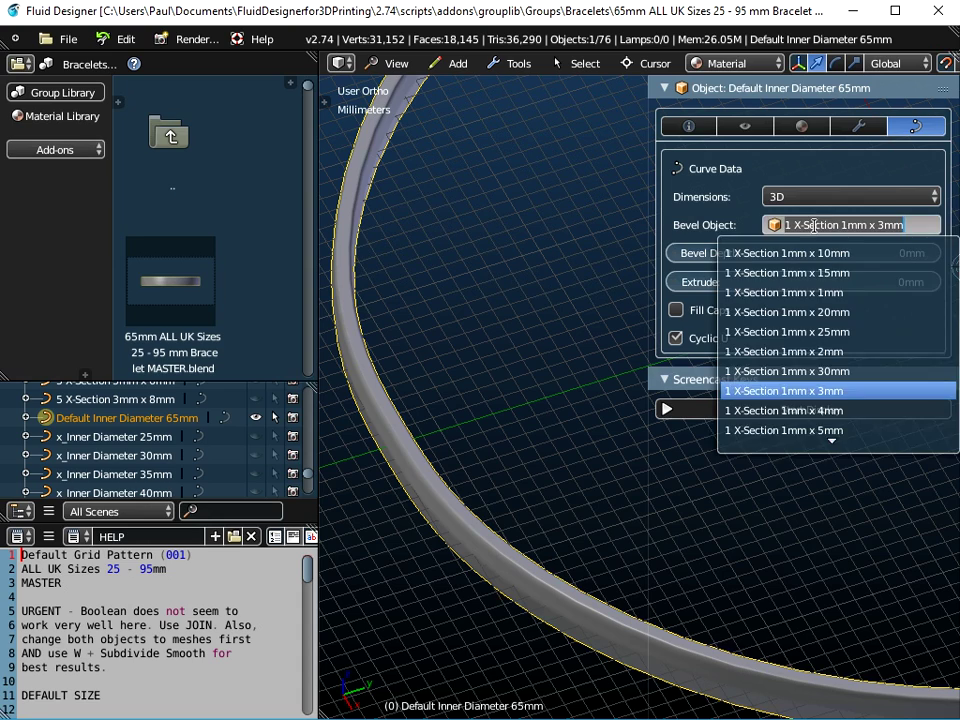
{"action": "left_click", "coordinate": [810, 430]}
Step: Orbit and zoom around the ring to inspect the 1mm x 5mm bevel
{"action": "middle_click_drag", "start_coordinate": [545, 455], "coordinate": [558, 414]}
{"action": "scroll", "coordinate": [545, 440], "scroll_direction": "down", "scroll_amount": 3}
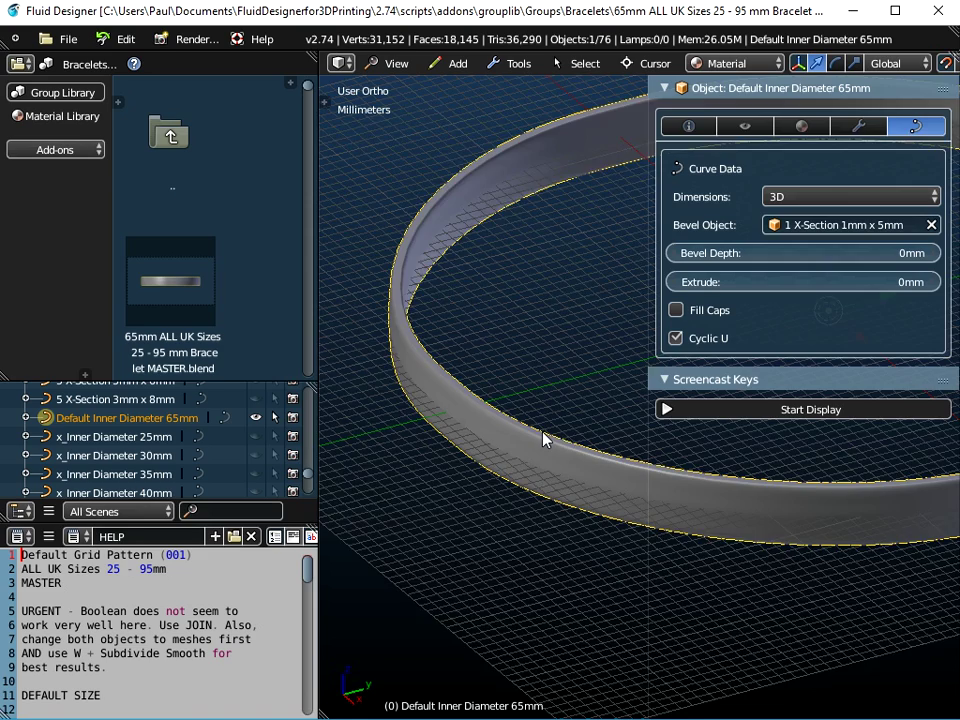
{"action": "middle_click_drag", "start_coordinate": [543, 440], "coordinate": [611, 435]}
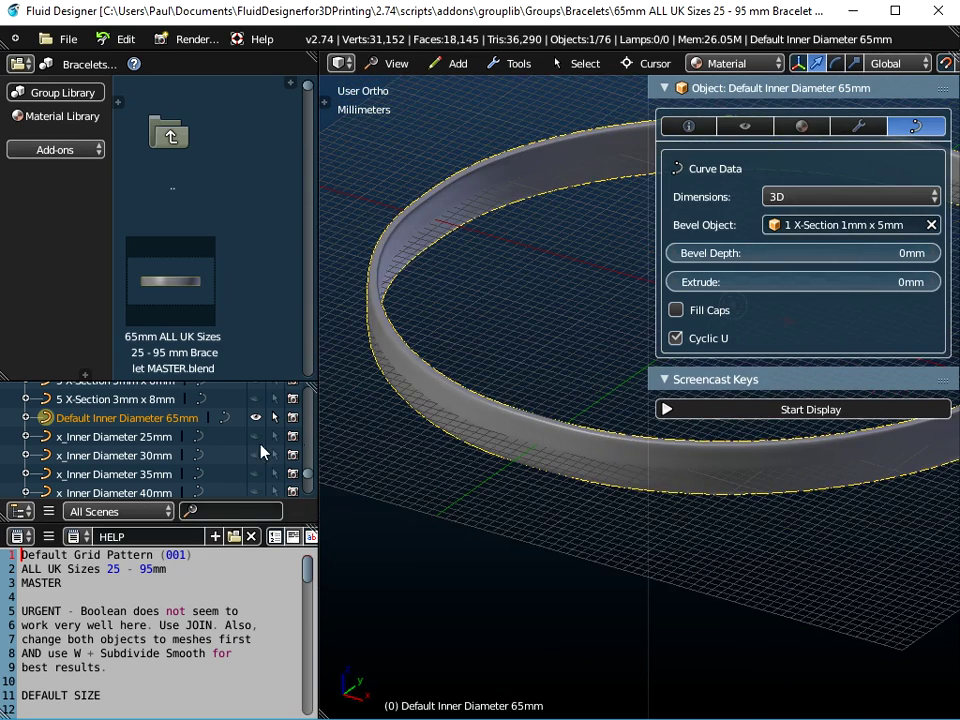
{"action": "scroll", "coordinate": [118, 456], "scroll_direction": "down", "scroll_amount": 5}
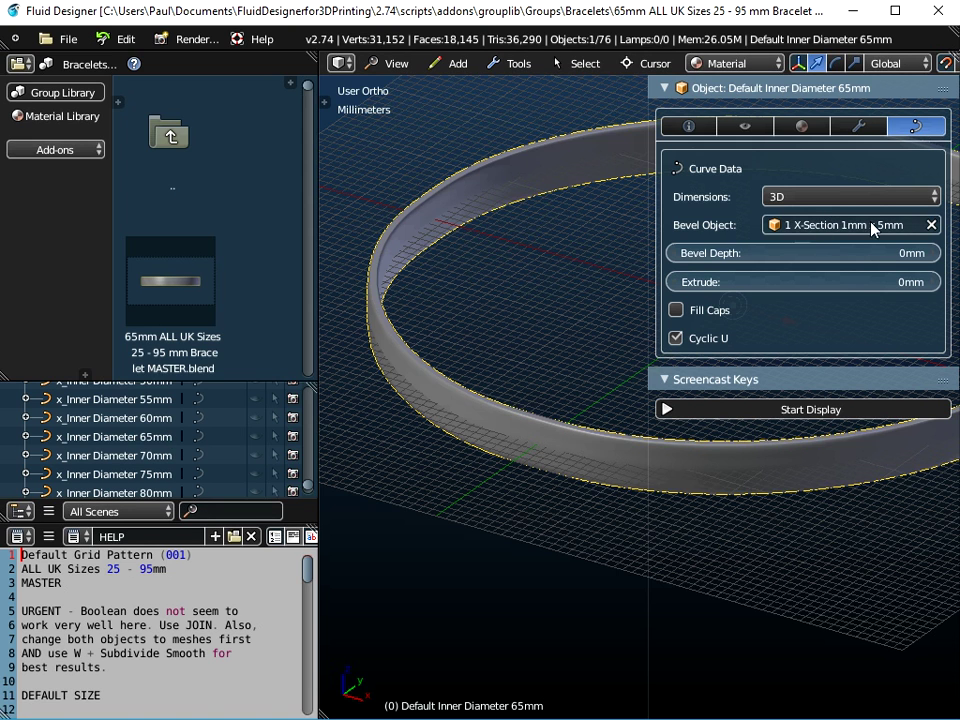
{"action": "middle_click_drag", "start_coordinate": [580, 320], "coordinate": [517, 404]}
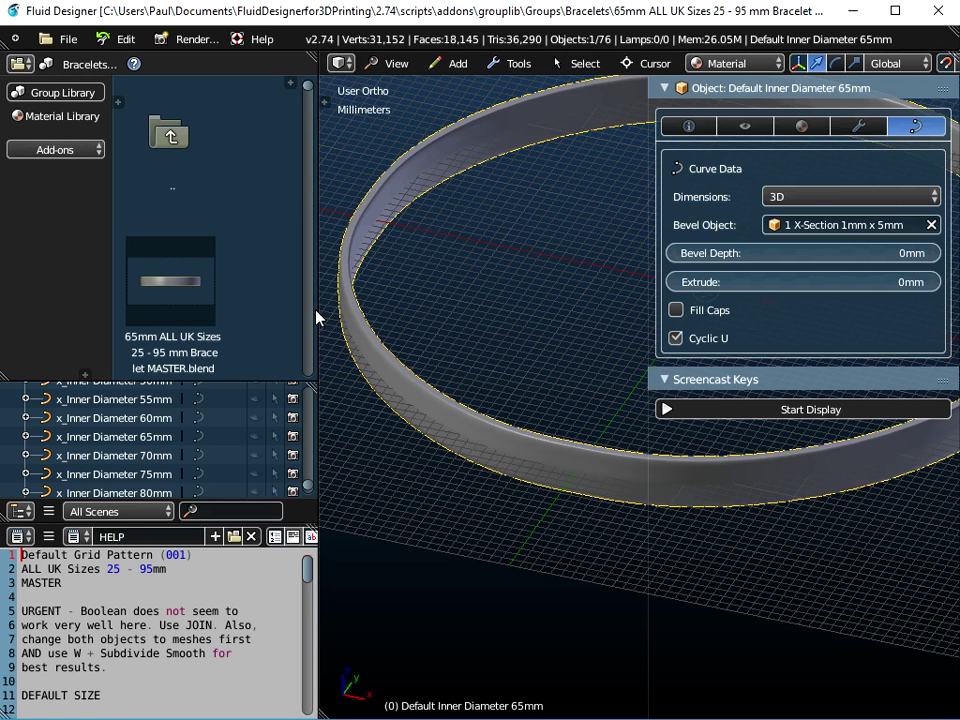
{"action": "left_click_drag", "start_coordinate": [320, 318], "coordinate": [281, 309]}
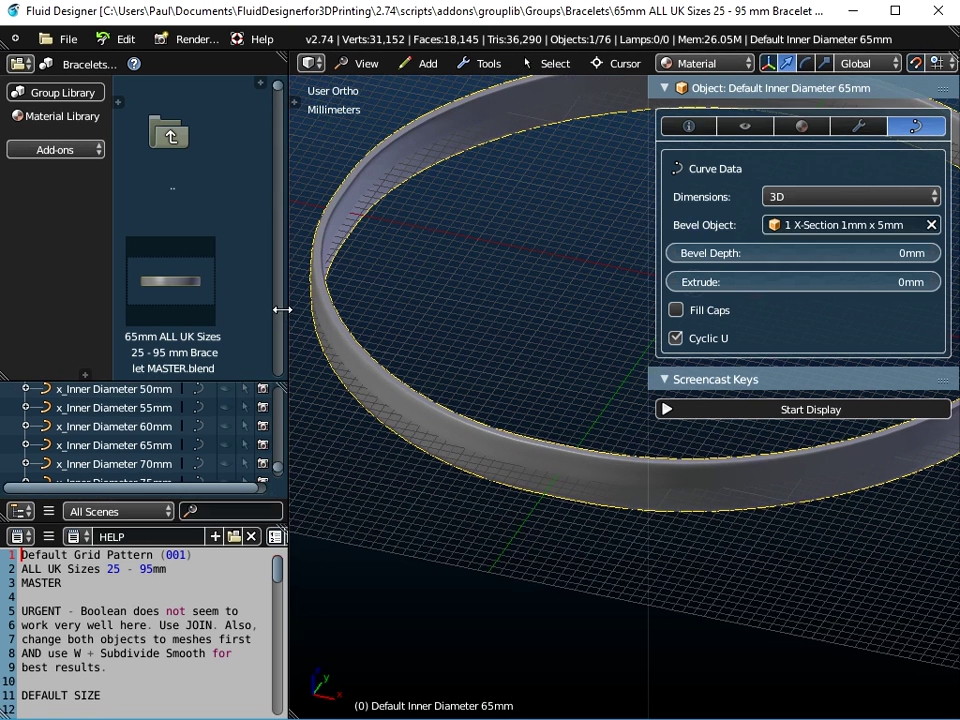
{"action": "scroll", "coordinate": [213, 407], "scroll_direction": "up", "scroll_amount": 3}
{"action": "scroll", "coordinate": [213, 407], "scroll_direction": "down", "scroll_amount": 5}
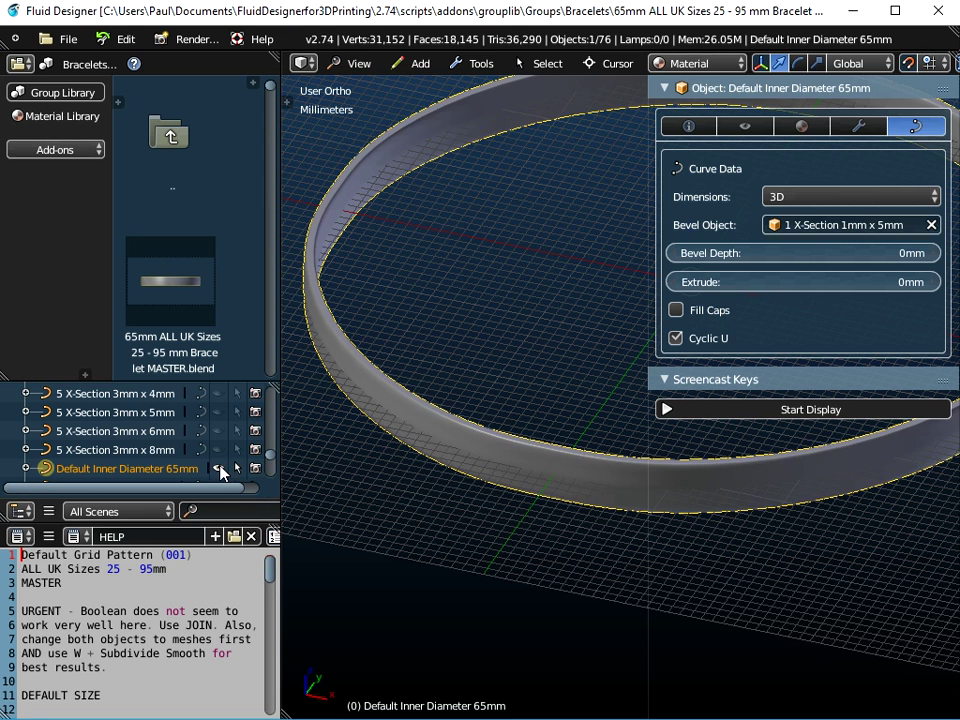
Step: Hide the Default Inner Diameter 65mm ring, clear its Bevel Object, and bring up Add > Curve
{"action": "left_click", "coordinate": [219, 468]}
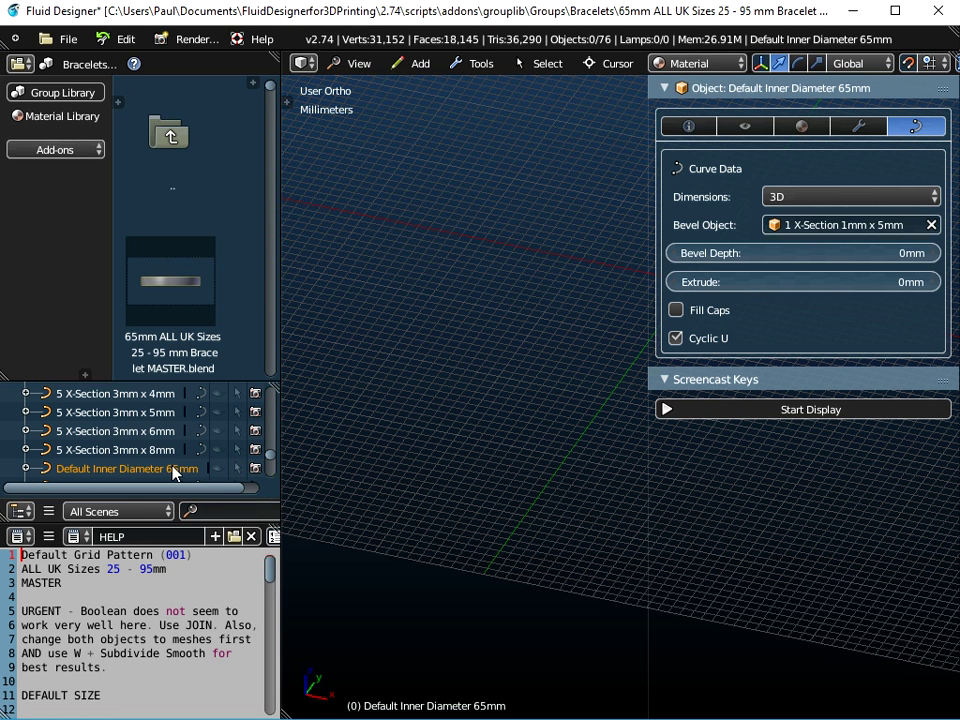
{"action": "left_click", "coordinate": [931, 225]}
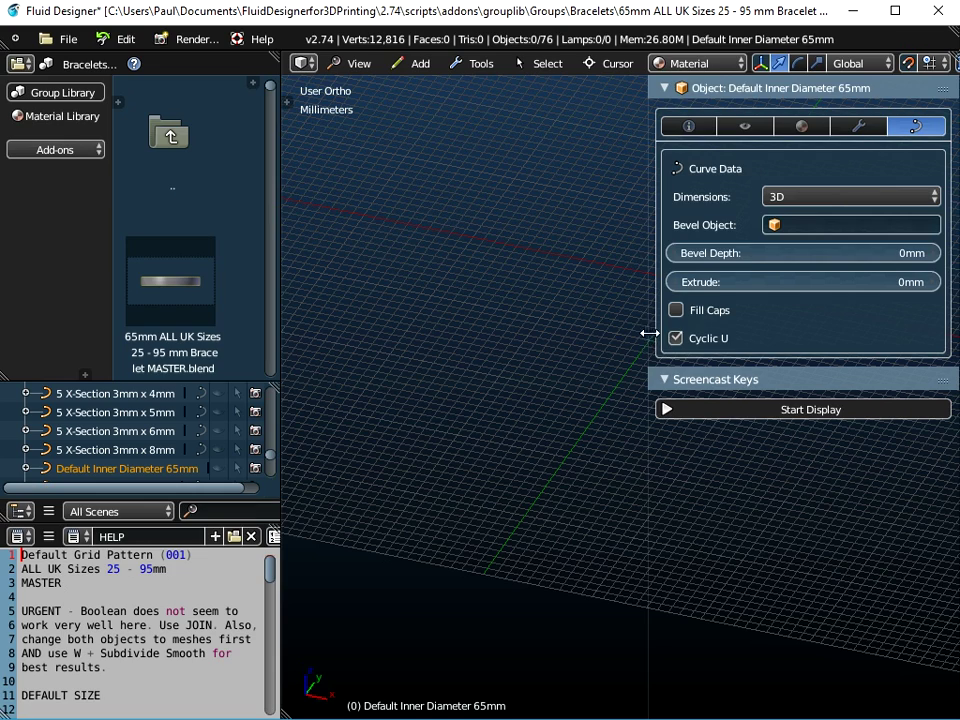
{"action": "left_click_drag", "start_coordinate": [647, 337], "coordinate": [725, 337]}
{"action": "middle_click_drag", "start_coordinate": [583, 321], "coordinate": [684, 325]}
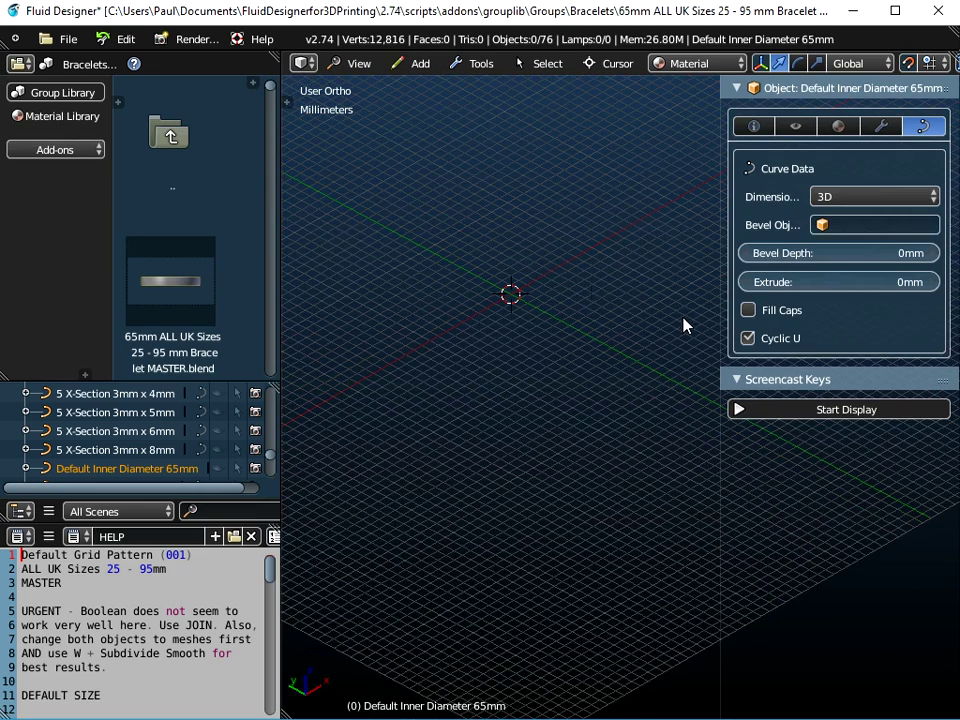
{"action": "left_click", "coordinate": [421, 63]}
{"action": "mouse_move", "coordinate": [437, 112]}
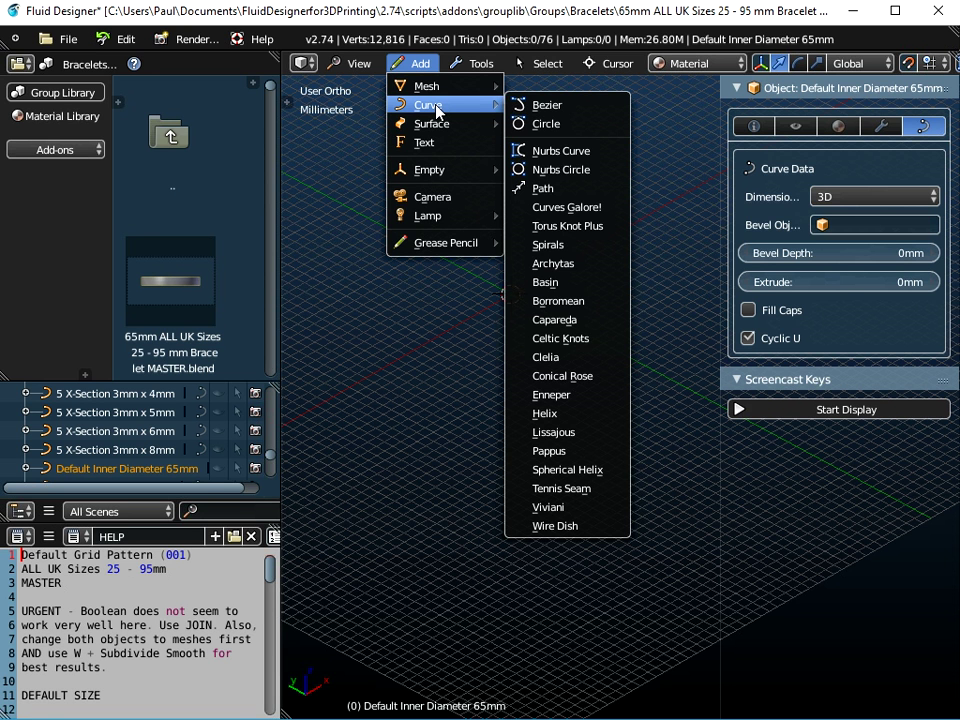
Step: Add a Bezier curve at the origin and set its Add Bezier radius to 10mm
{"action": "left_click", "coordinate": [556, 108]}
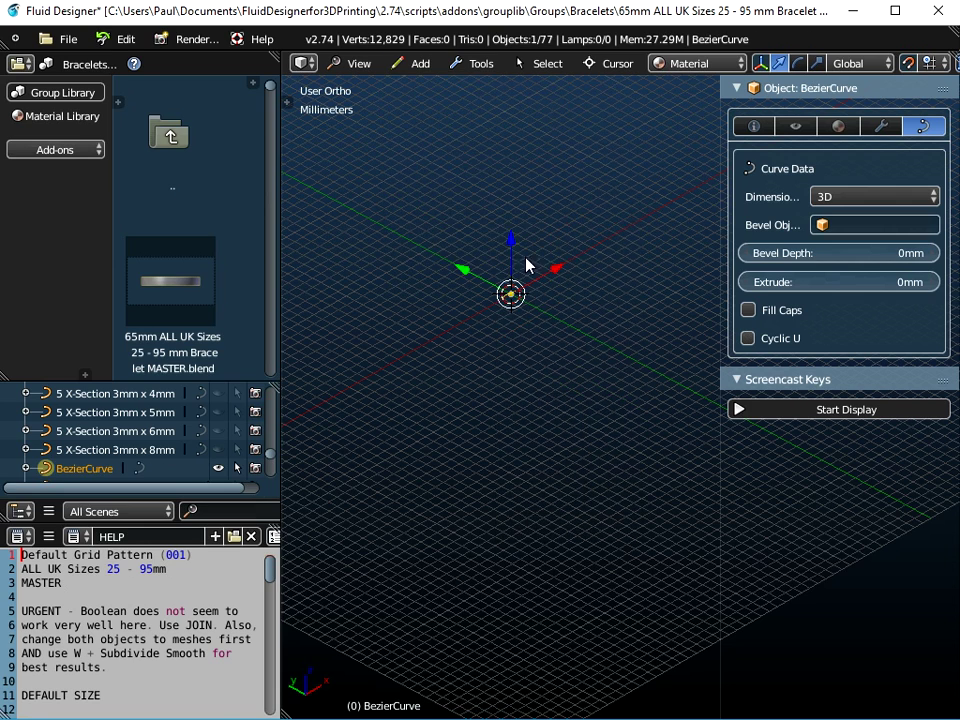
{"action": "middle_click_drag", "start_coordinate": [499, 296], "coordinate": [420, 277]}
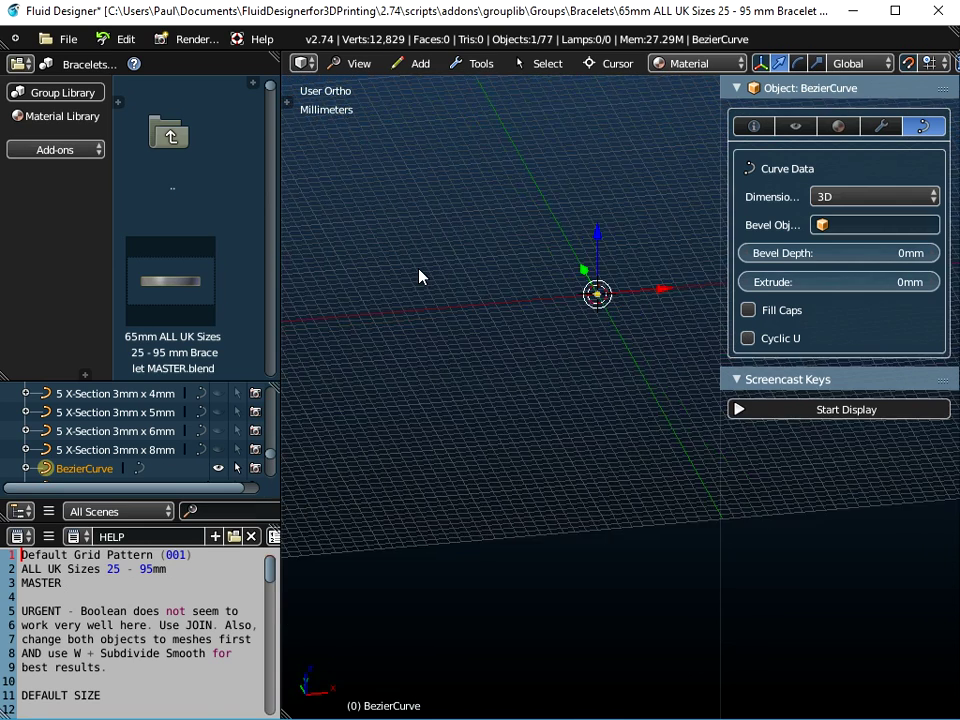
{"action": "left_click", "coordinate": [282, 91]}
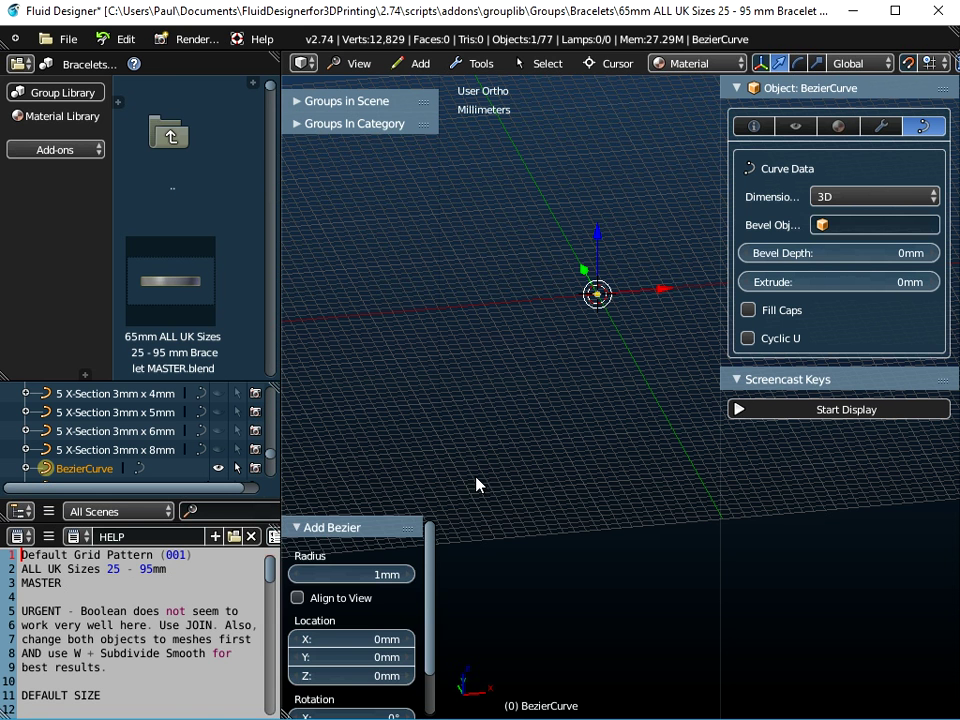
{"action": "left_click_drag", "start_coordinate": [370, 517], "coordinate": [370, 298]}
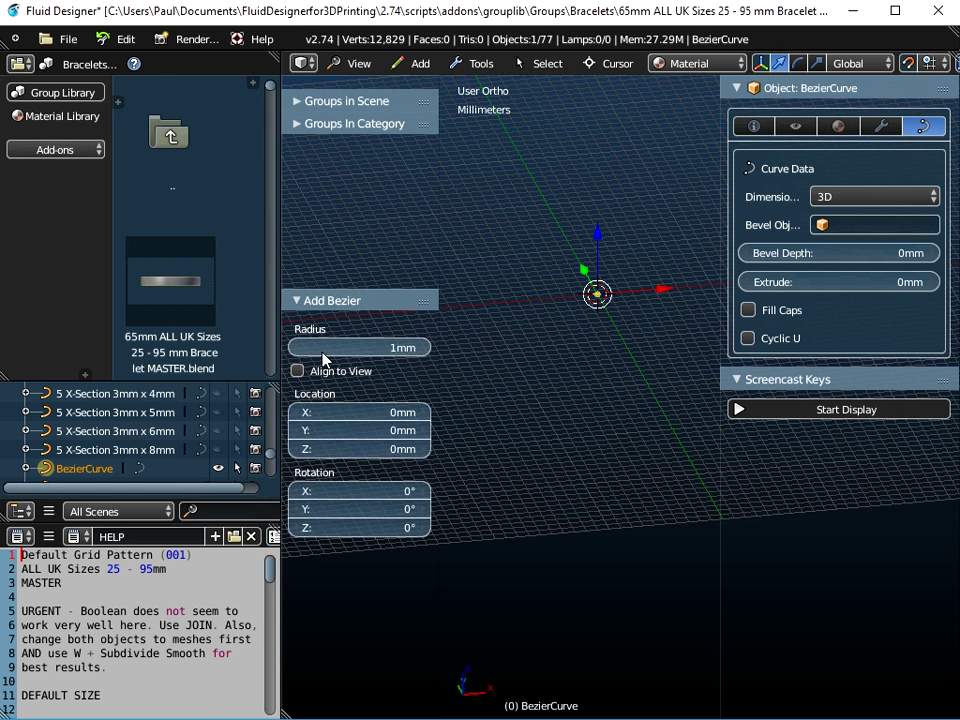
{"action": "scroll", "coordinate": [605, 290], "scroll_direction": "up", "scroll_amount": 5}
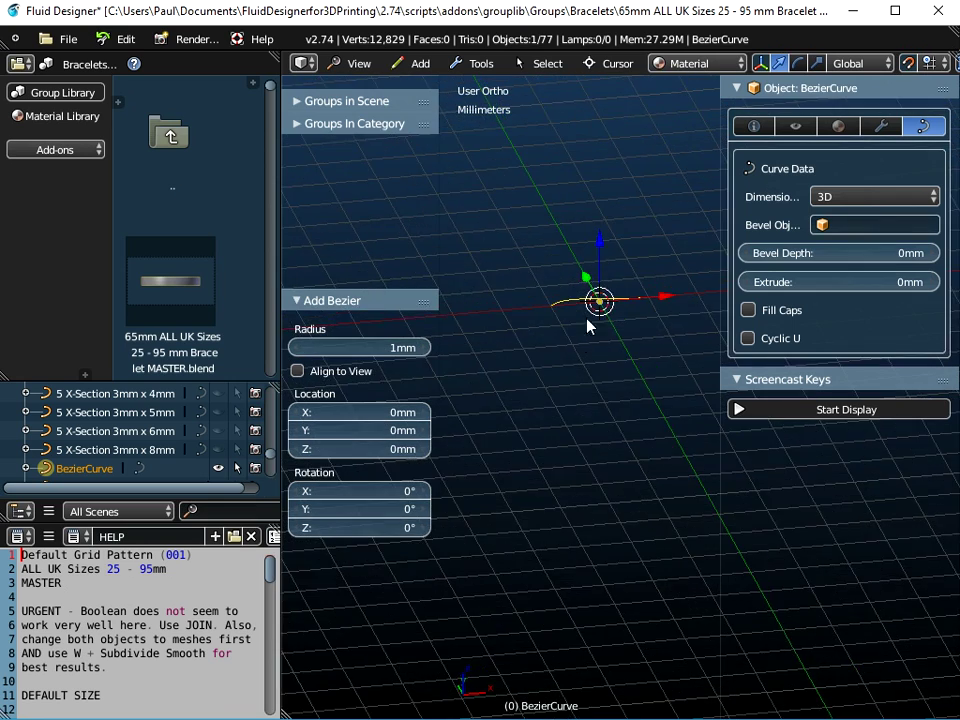
{"action": "scroll", "coordinate": [589, 315], "scroll_direction": "up", "scroll_amount": 2, "text": "shift"}
{"action": "scroll", "coordinate": [574, 364], "scroll_direction": "down", "scroll_amount": 5, "text": "shift"}
{"action": "scroll", "coordinate": [574, 364], "scroll_direction": "down", "scroll_amount": 1, "text": "ctrl"}
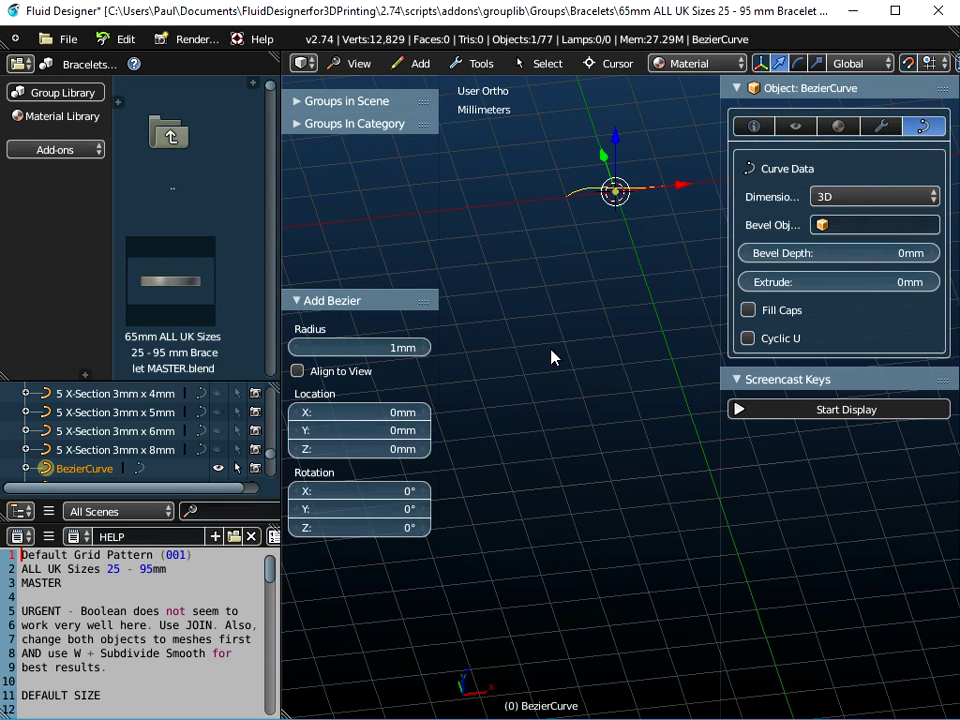
{"action": "left_click", "coordinate": [343, 350]}
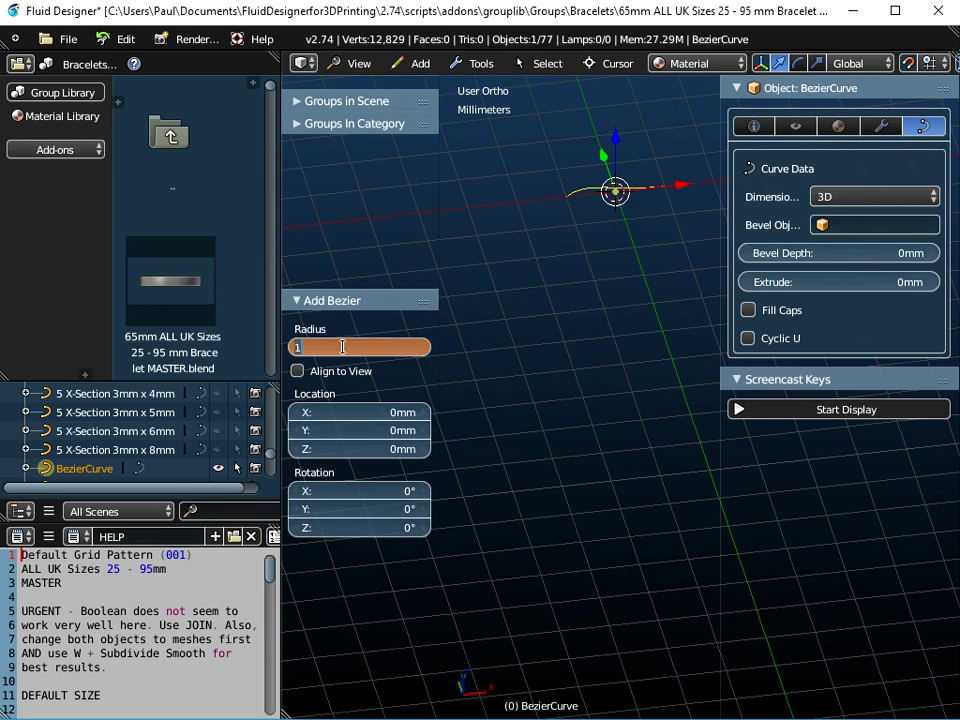
{"action": "type", "text": "10mm"}
{"action": "key", "text": "Return"}
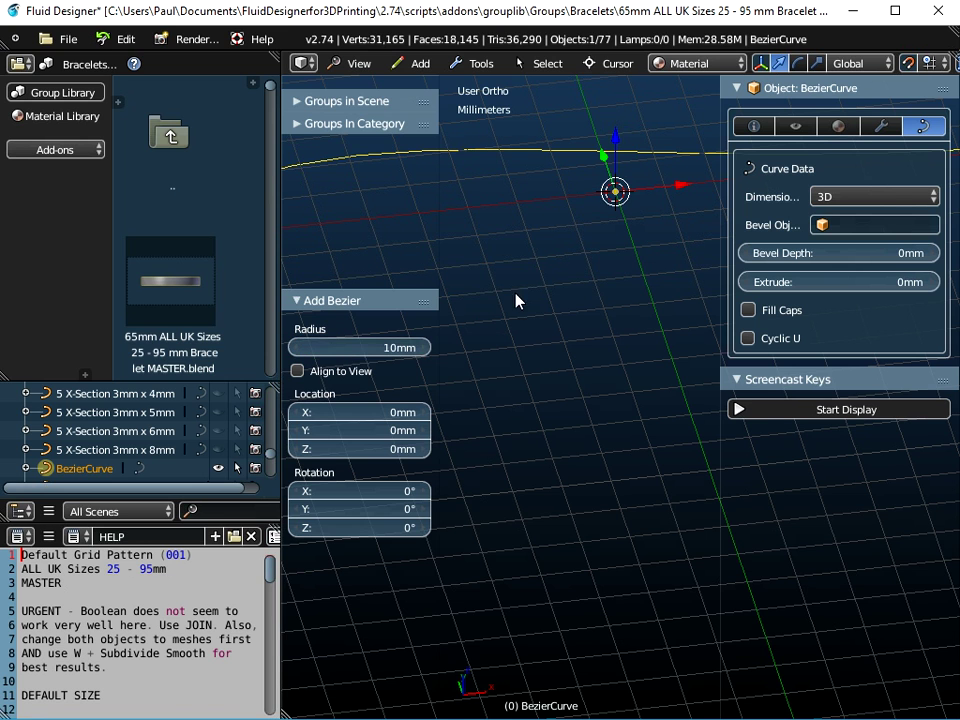
{"action": "middle_click_drag", "start_coordinate": [536, 287], "coordinate": [601, 287]}
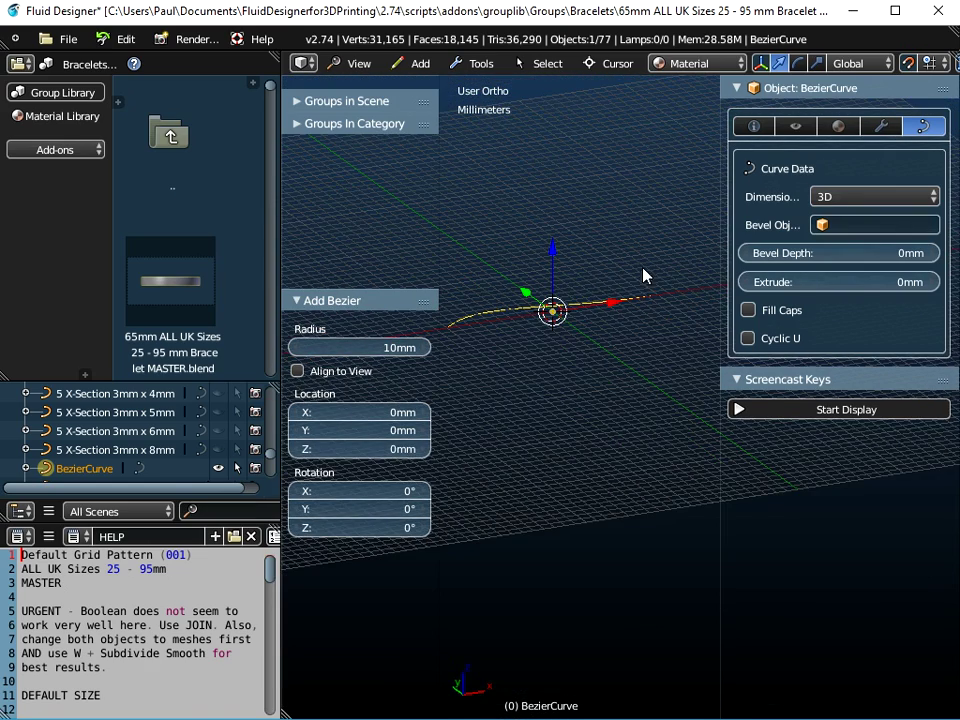
Step: Bevel the curve with the 1 X-Section 1mm x 1mm profile and cap its ends
{"action": "left_click", "coordinate": [848, 226]}
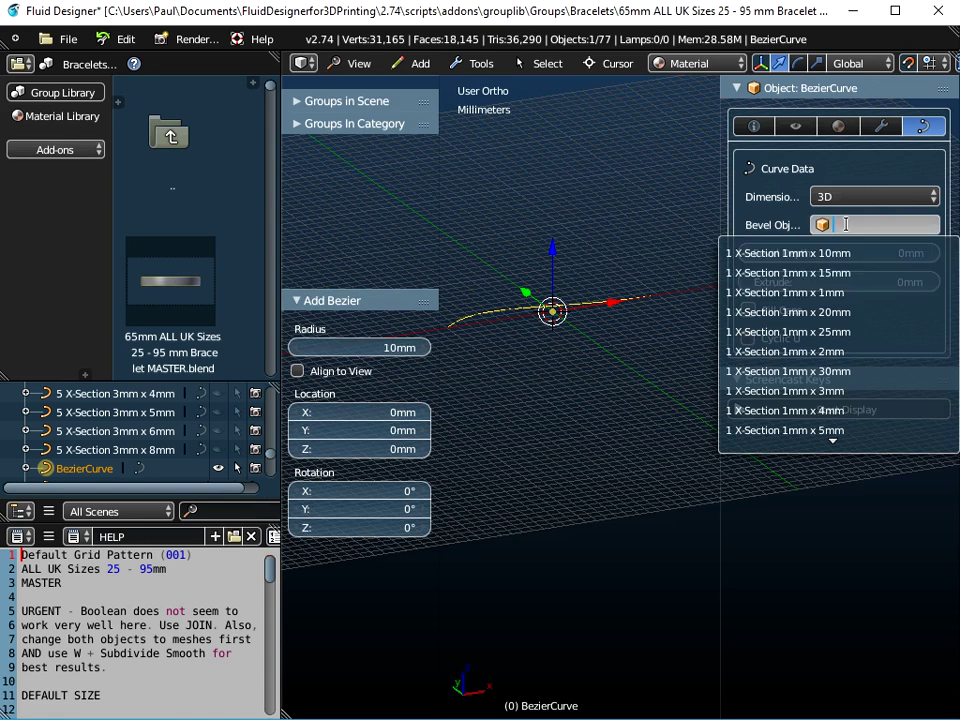
{"action": "left_click", "coordinate": [817, 293]}
{"action": "middle_click_drag", "start_coordinate": [574, 364], "coordinate": [510, 326]}
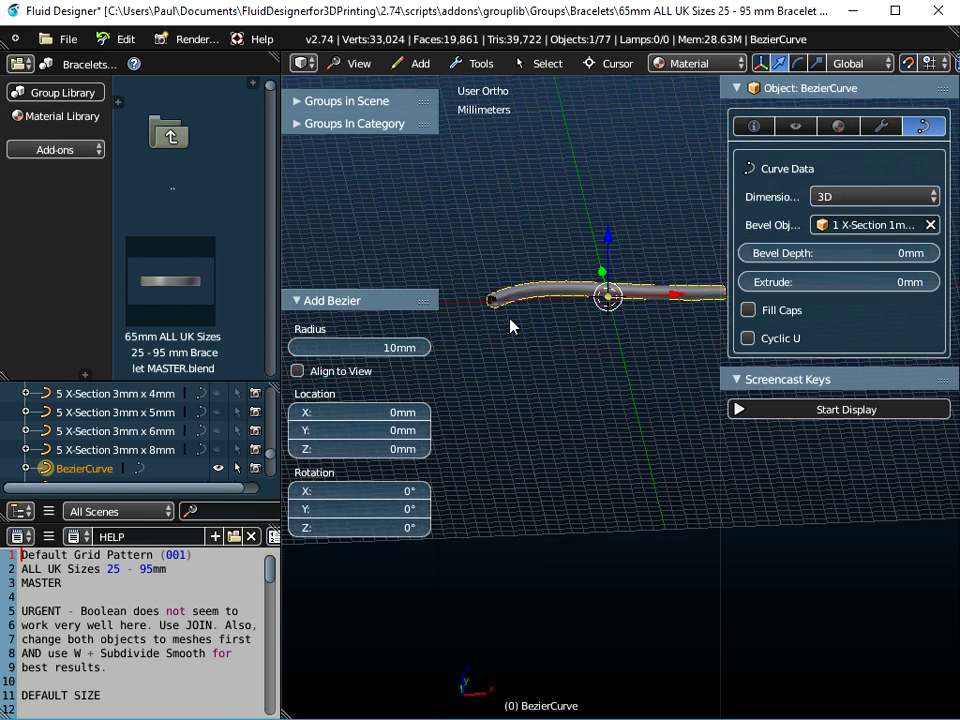
{"action": "scroll", "coordinate": [510, 326], "scroll_direction": "up", "scroll_amount": 2}
{"action": "left_click", "coordinate": [748, 311]}
{"action": "middle_click_drag", "start_coordinate": [561, 339], "coordinate": [714, 334]}
{"action": "scroll", "coordinate": [556, 342], "scroll_direction": "down", "scroll_amount": 1}
Step: Switch the bevel to a 1 mm X-Section and check dimensions of 20.406 × 3.372 × 3 mm
{"action": "left_click", "coordinate": [881, 224]}
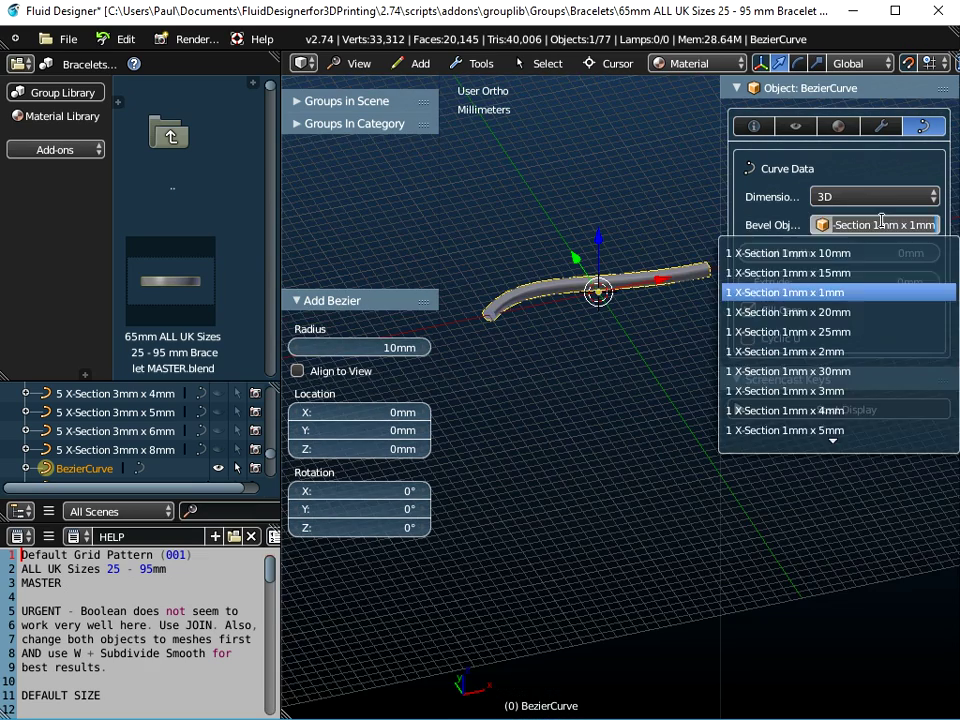
{"action": "left_click", "coordinate": [844, 351]}
{"action": "left_click", "coordinate": [755, 128]}
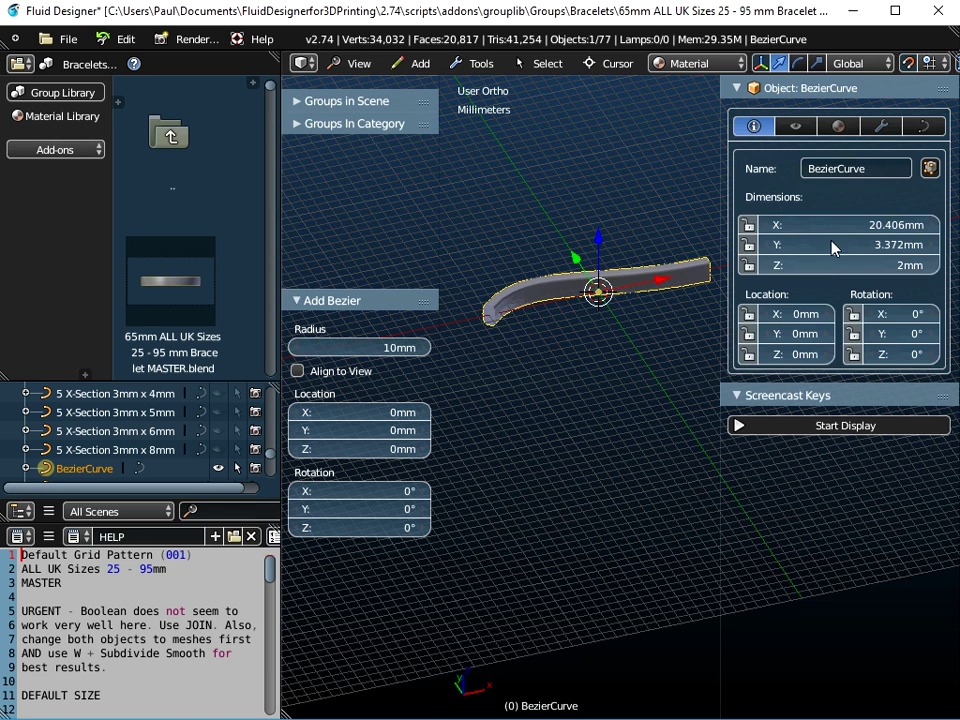
{"action": "left_click", "coordinate": [918, 127]}
{"action": "left_click", "coordinate": [868, 225]}
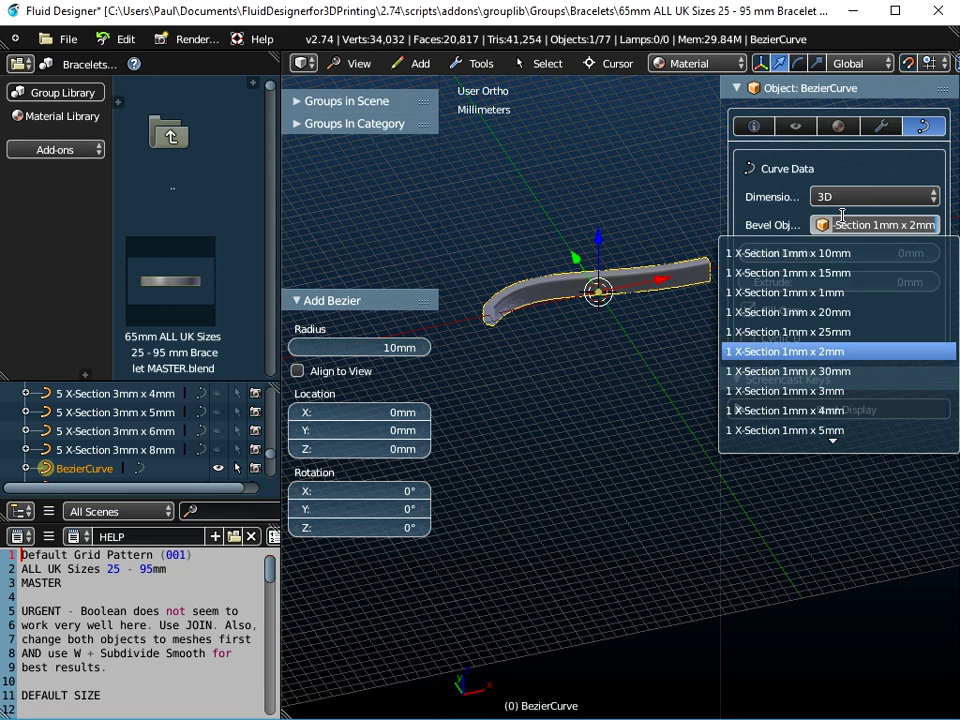
{"action": "left_click", "coordinate": [823, 371]}
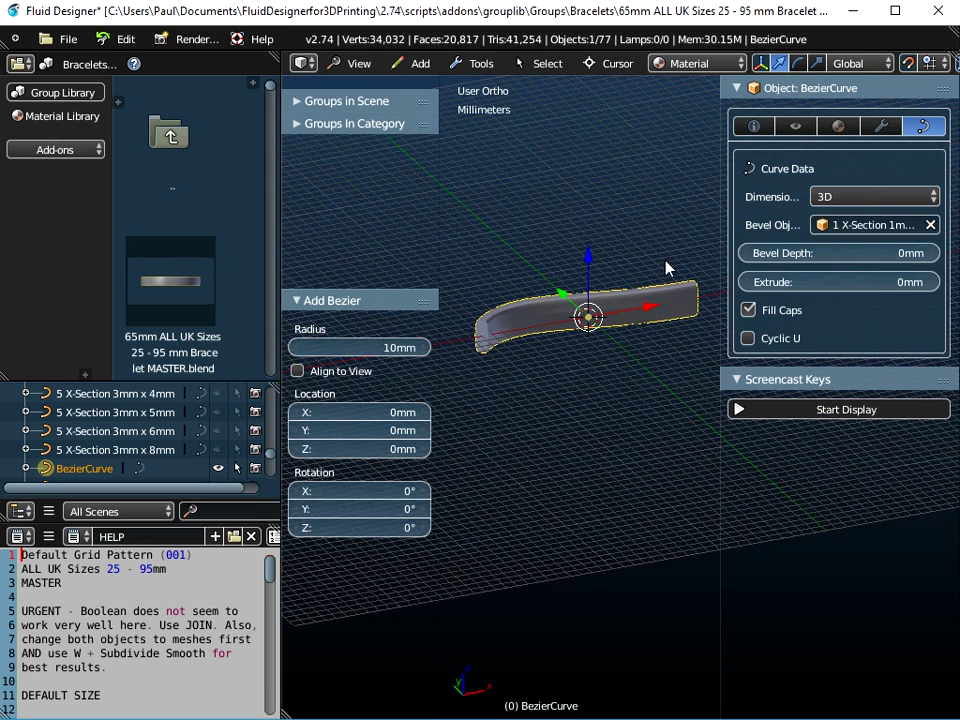
{"action": "left_click", "coordinate": [752, 127]}
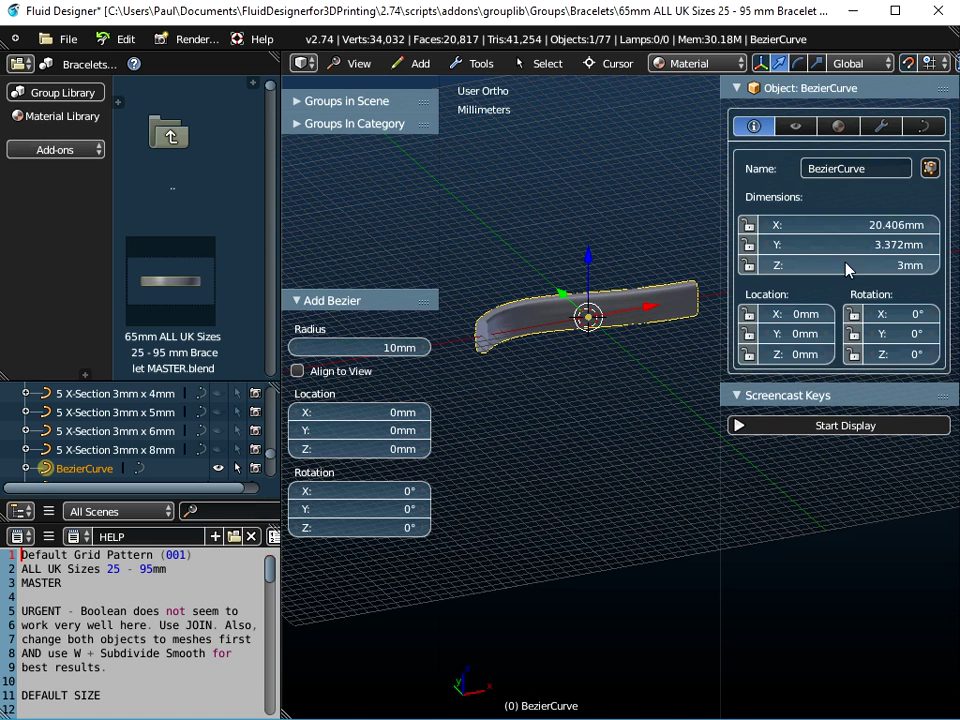
Step: Start the Screencast Keys keystroke display and collapse its settings
{"action": "scroll", "coordinate": [496, 326], "scroll_direction": "up", "scroll_amount": 4}
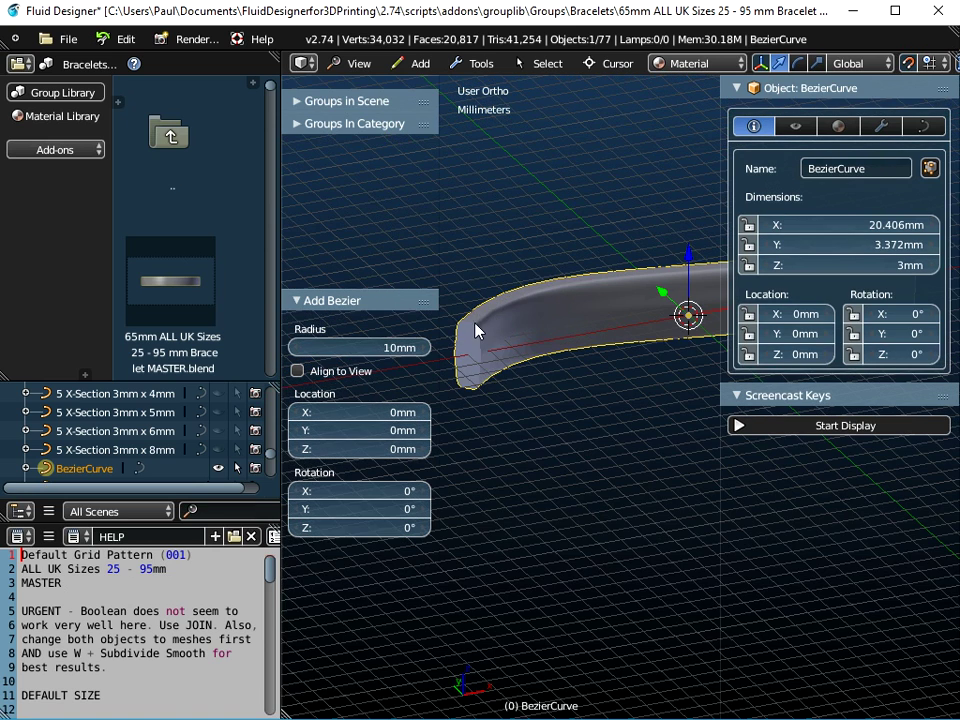
{"action": "scroll", "coordinate": [493, 360], "scroll_direction": "down", "scroll_amount": 2}
{"action": "scroll", "coordinate": [536, 398], "scroll_direction": "down", "scroll_amount": 3}
{"action": "mouse_move", "coordinate": [576, 414]}
{"action": "middle_mouse_down"}
{"action": "mouse_move", "coordinate": [581, 433]}
{"action": "mouse_move", "coordinate": [581, 403]}
{"action": "mouse_move", "coordinate": [586, 427]}
{"action": "middle_mouse_up"}
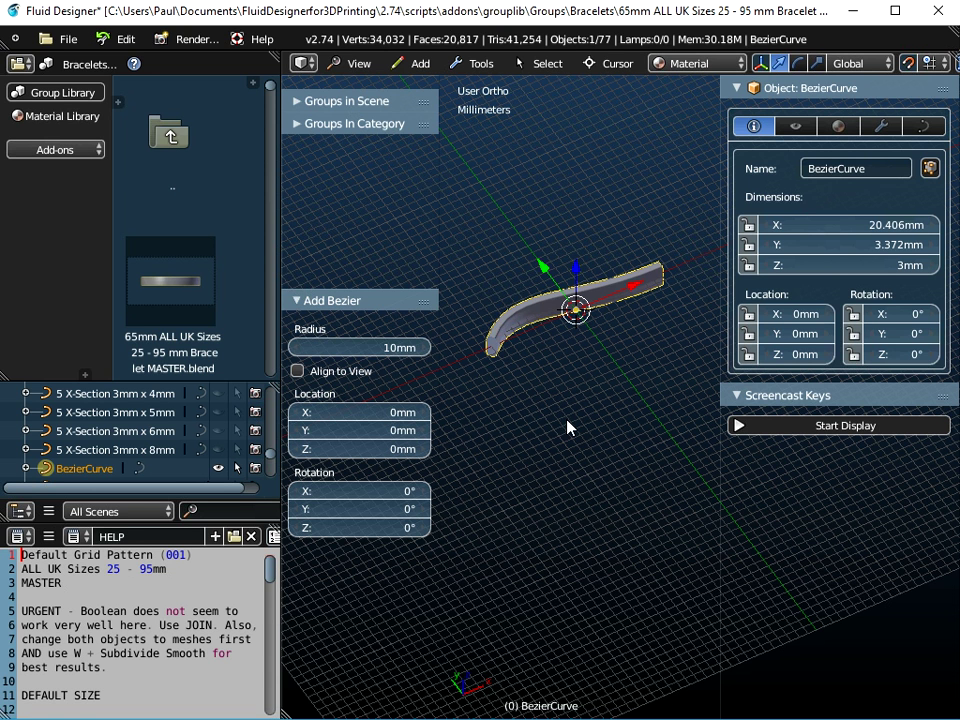
{"action": "left_click", "coordinate": [800, 425]}
{"action": "left_click", "coordinate": [735, 395]}
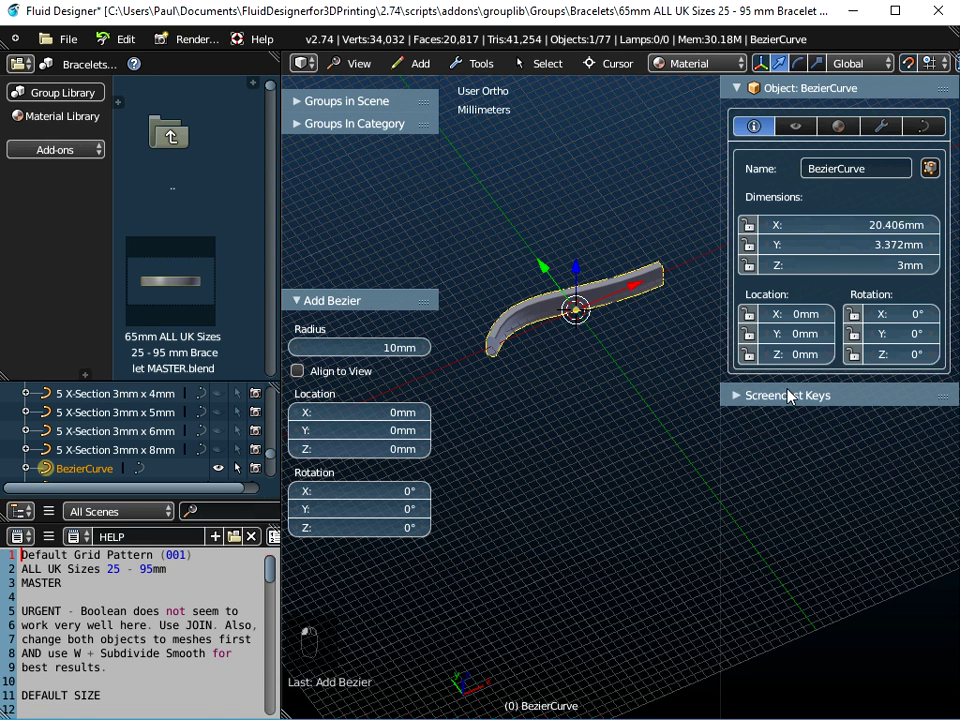
Step: Scale the curve by 0.5 to 10.203 × 1.686 × 1.5 mm
{"action": "key", "text": "s"}
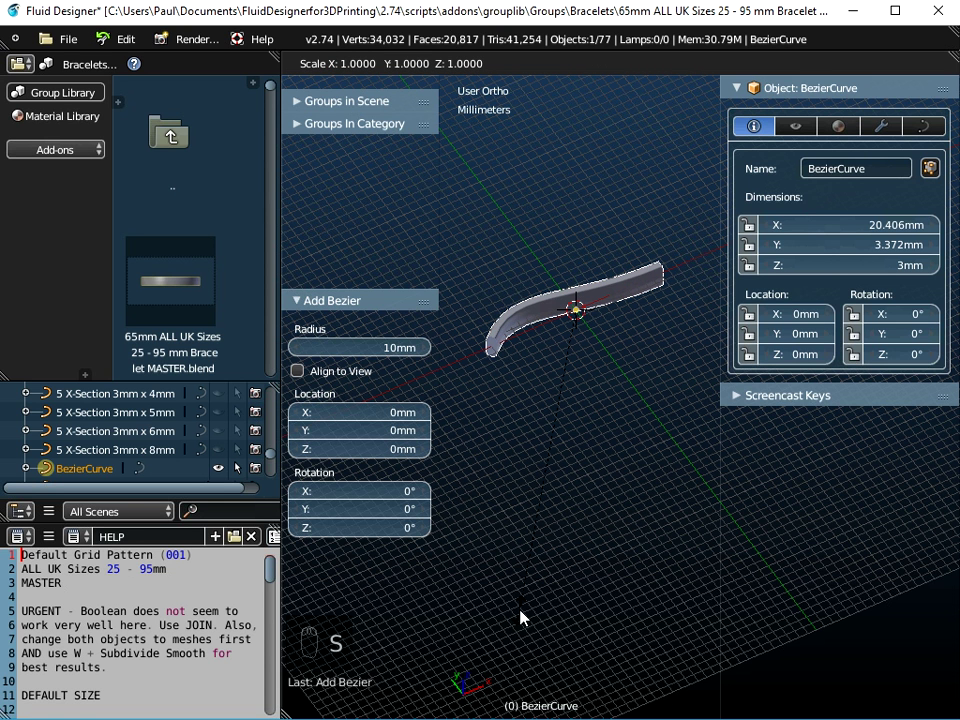
{"action": "type", "text": "0.5"}
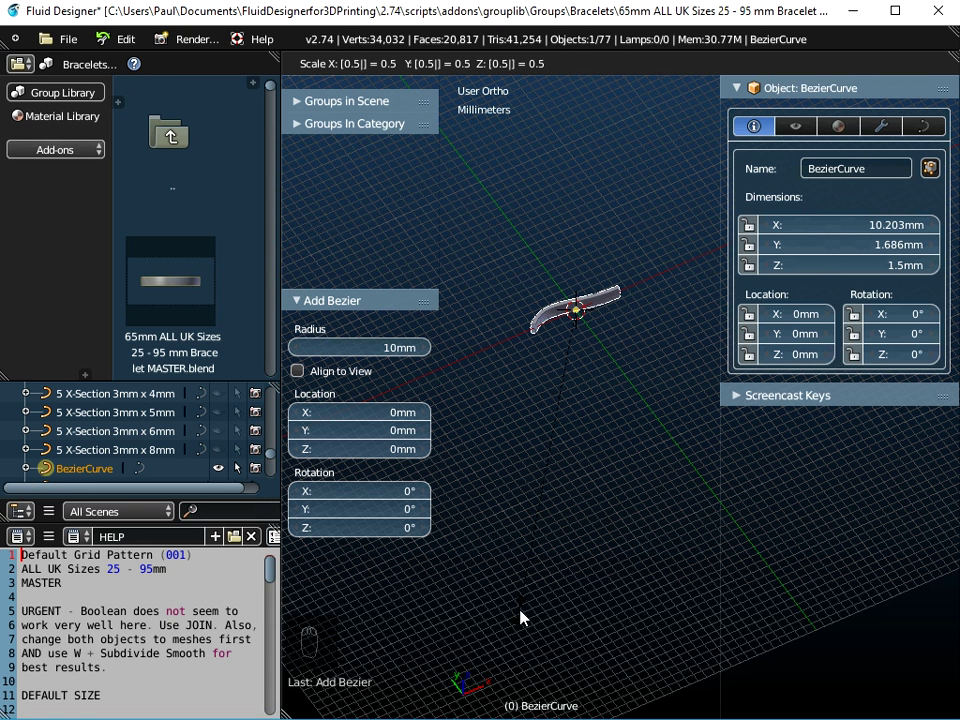
{"action": "key", "text": "Return"}
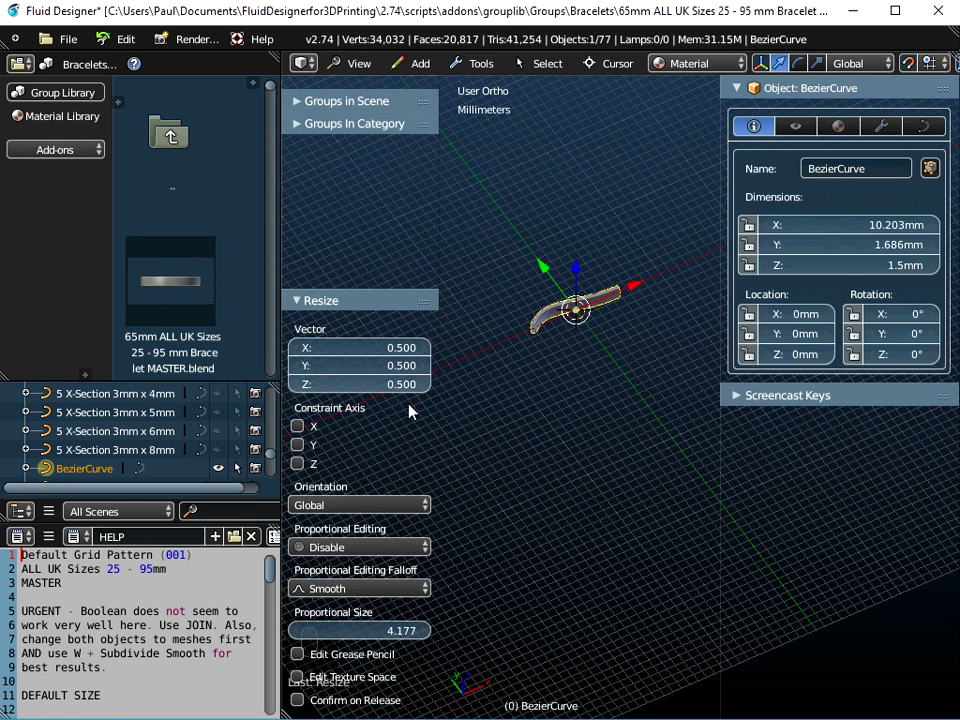
{"action": "scroll", "coordinate": [558, 335], "scroll_direction": "up", "scroll_amount": 3}
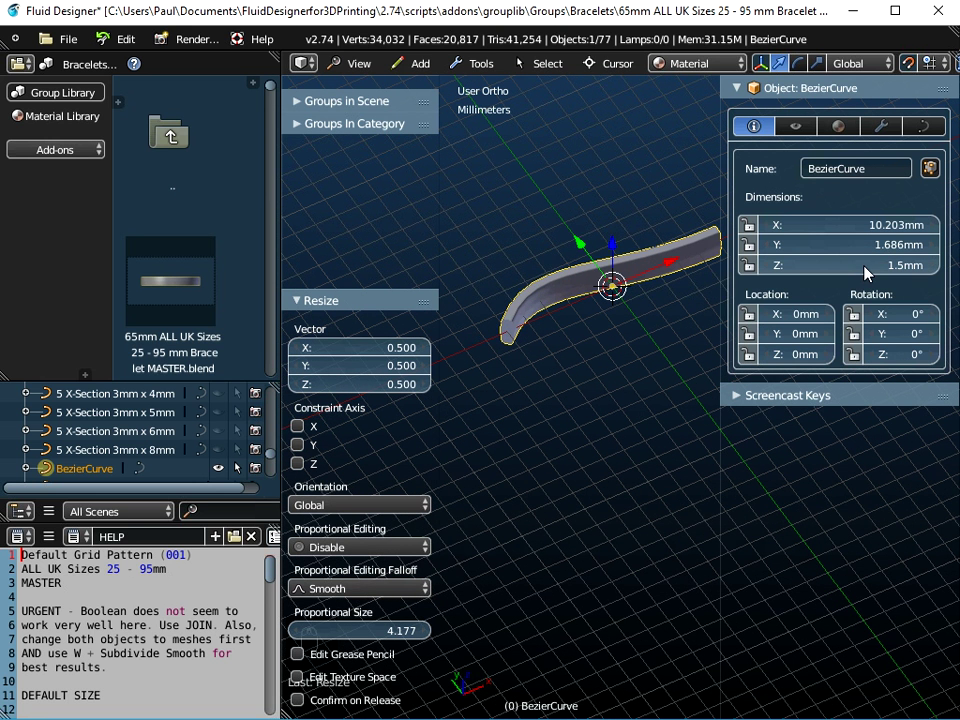
{"action": "left_click", "coordinate": [921, 125]}
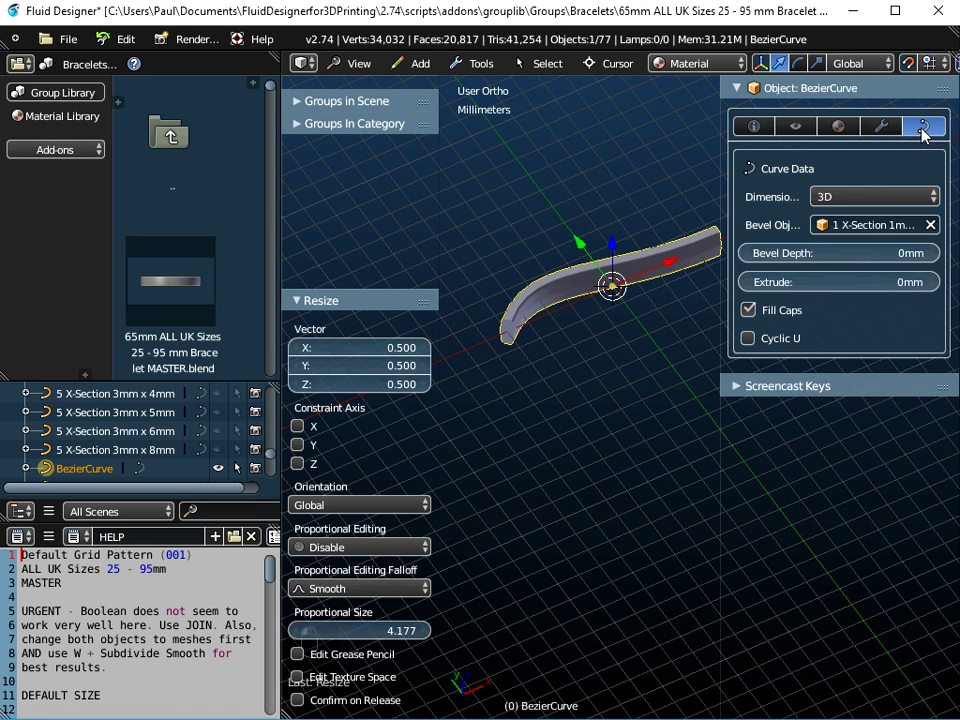
{"action": "left_click_drag", "start_coordinate": [719, 201], "coordinate": [652, 201]}
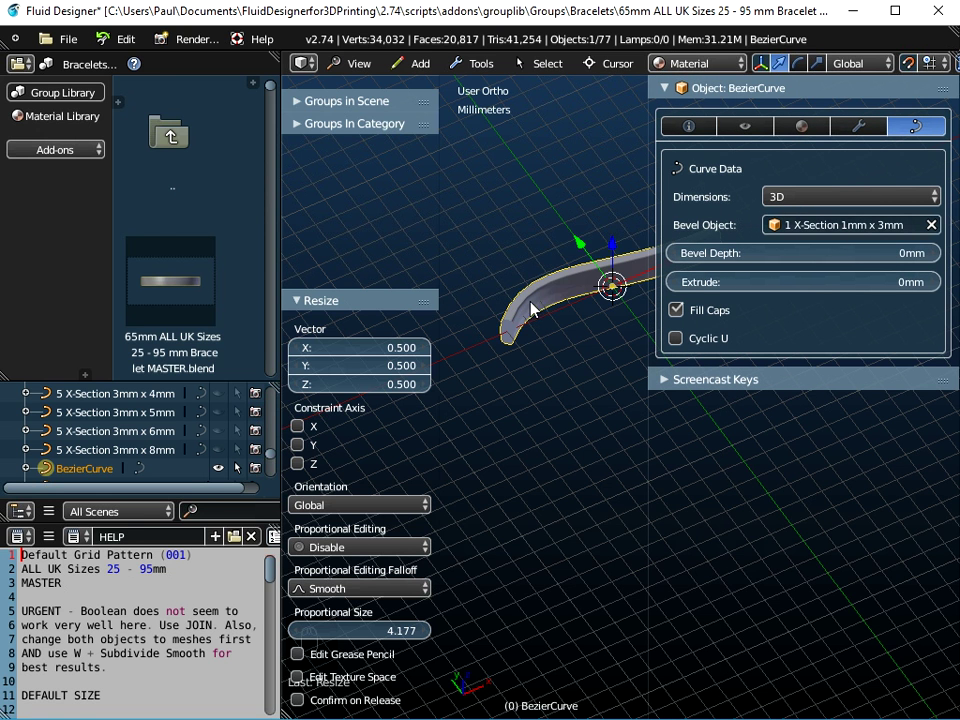
{"action": "left_click", "coordinate": [689, 128]}
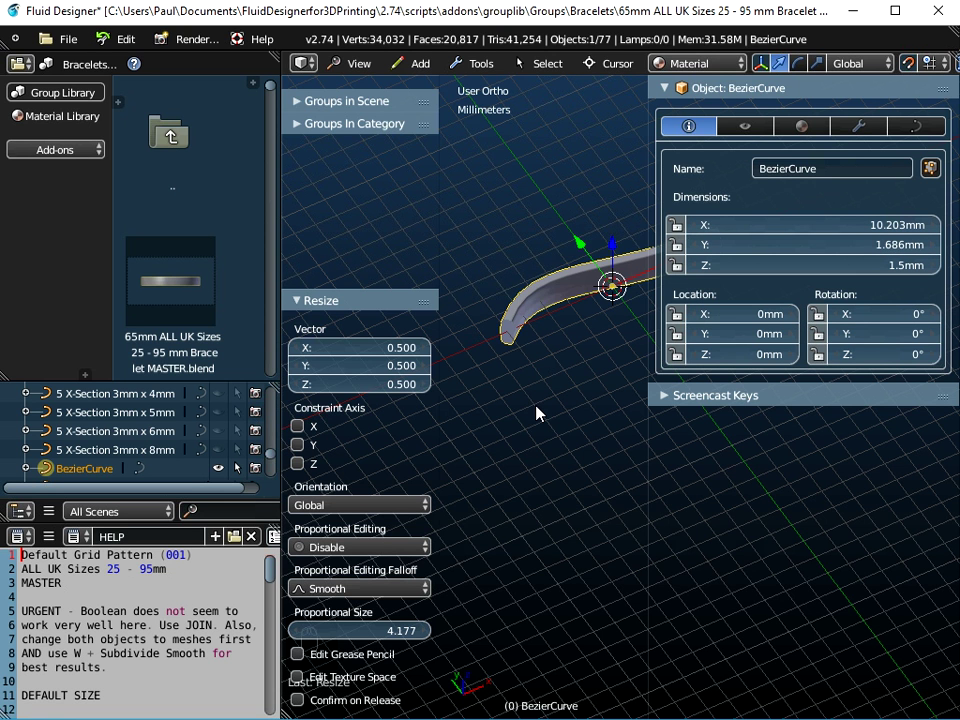
Step: Apply the scale to the curve's data with Ctrl+A > Scale
{"action": "key", "text": "ctrl+a"}
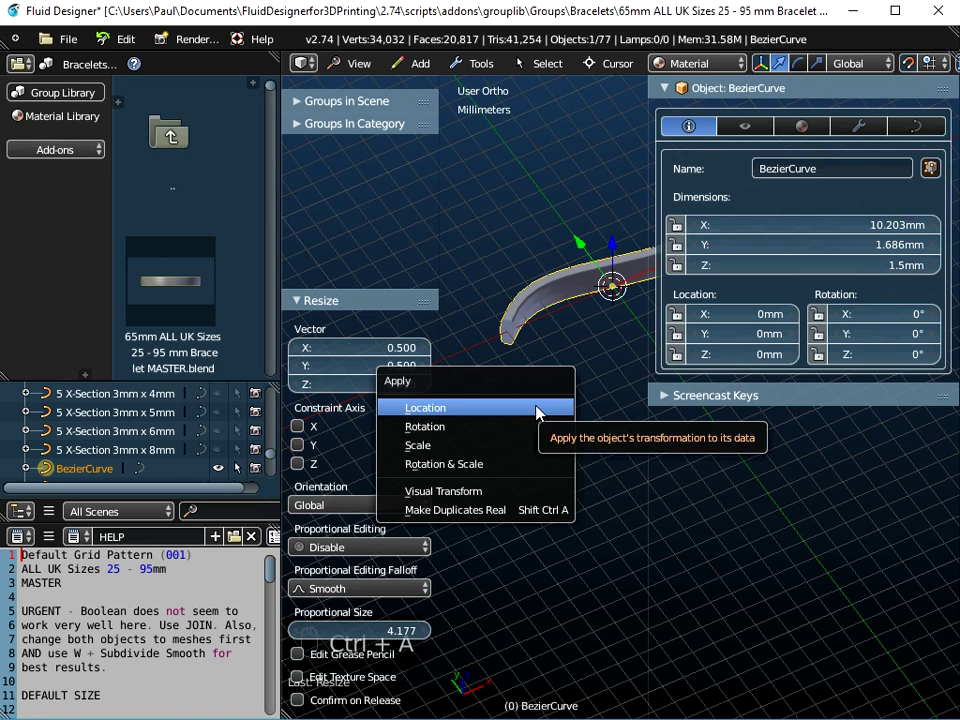
{"action": "left_click", "coordinate": [497, 443]}
{"action": "middle_click_drag", "start_coordinate": [523, 424], "coordinate": [545, 348]}
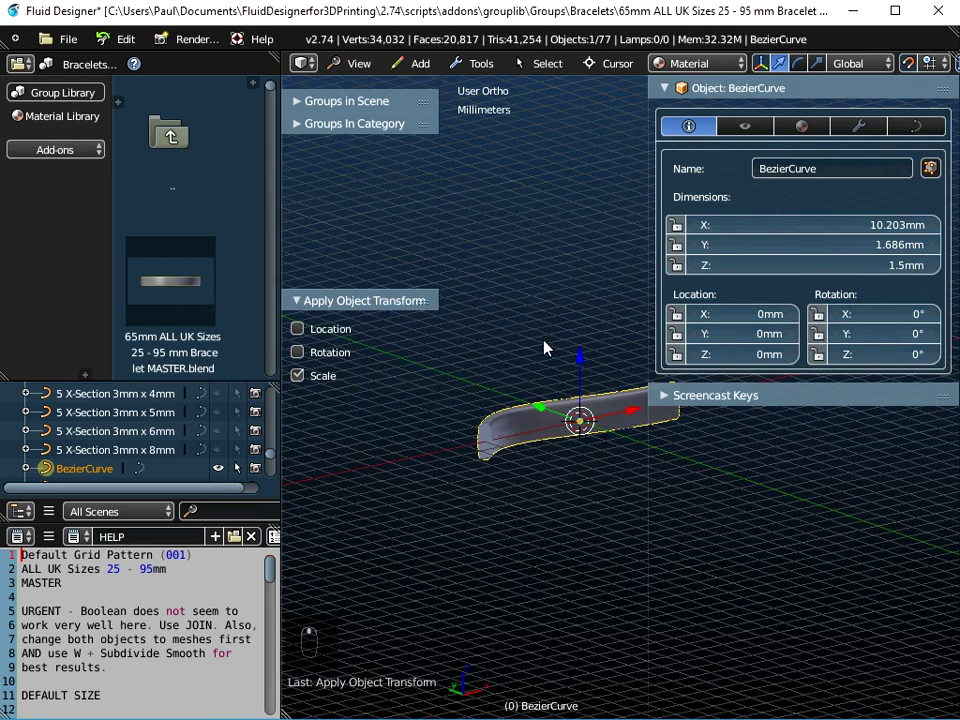
{"action": "scroll", "coordinate": [544, 348], "scroll_direction": "up", "scroll_amount": 5}
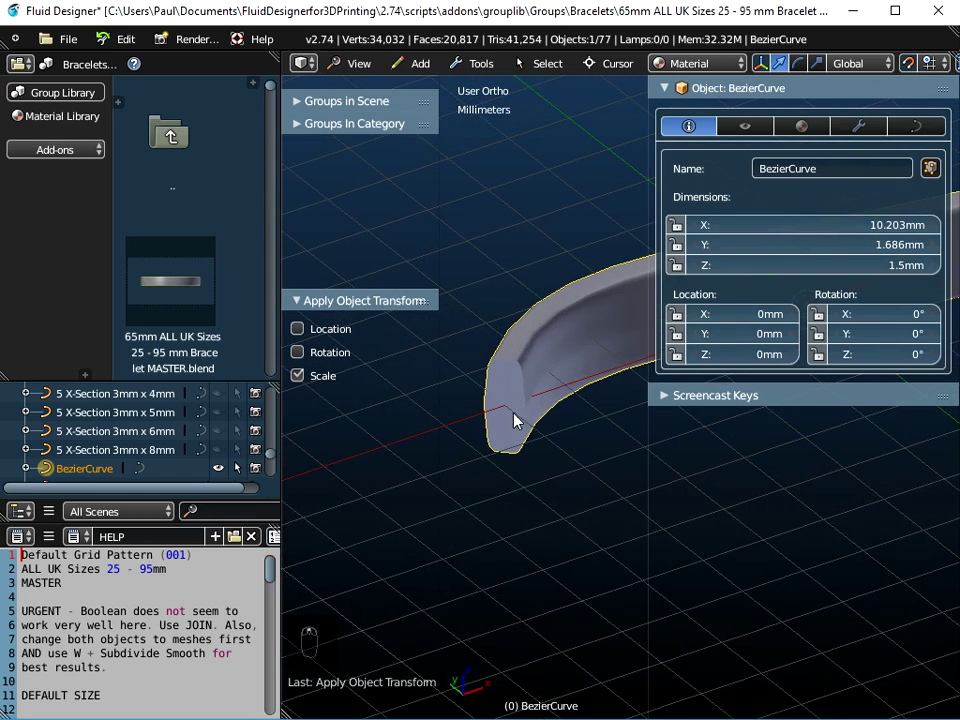
{"action": "middle_click_drag", "start_coordinate": [528, 406], "coordinate": [551, 391]}
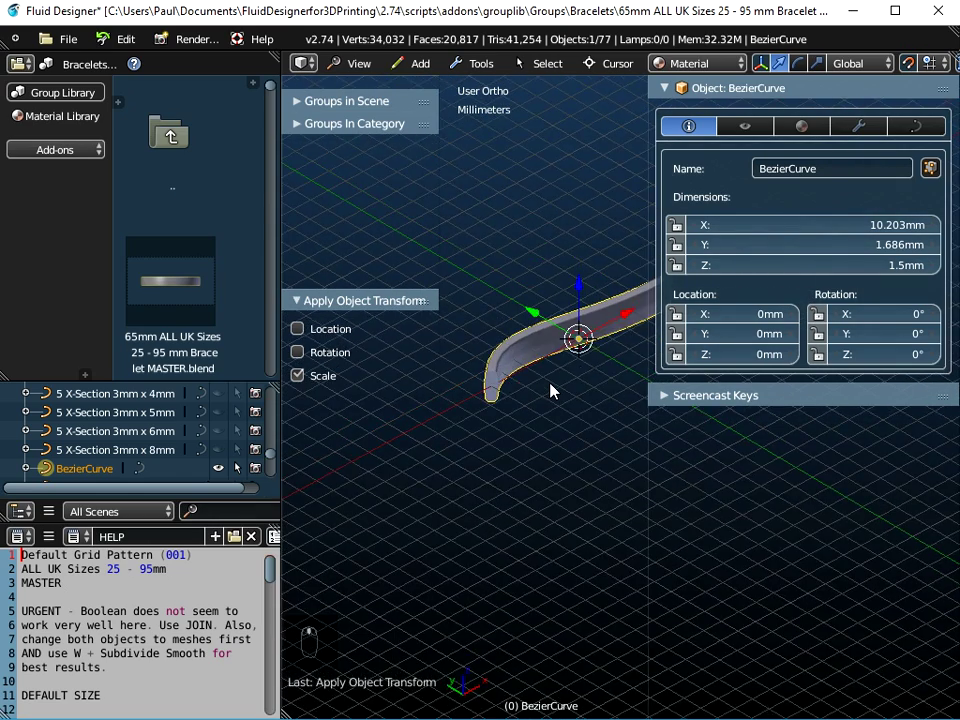
Step: Reopen the 65mm bracelet MASTER file from Open Recent
{"action": "left_click", "coordinate": [70, 45]}
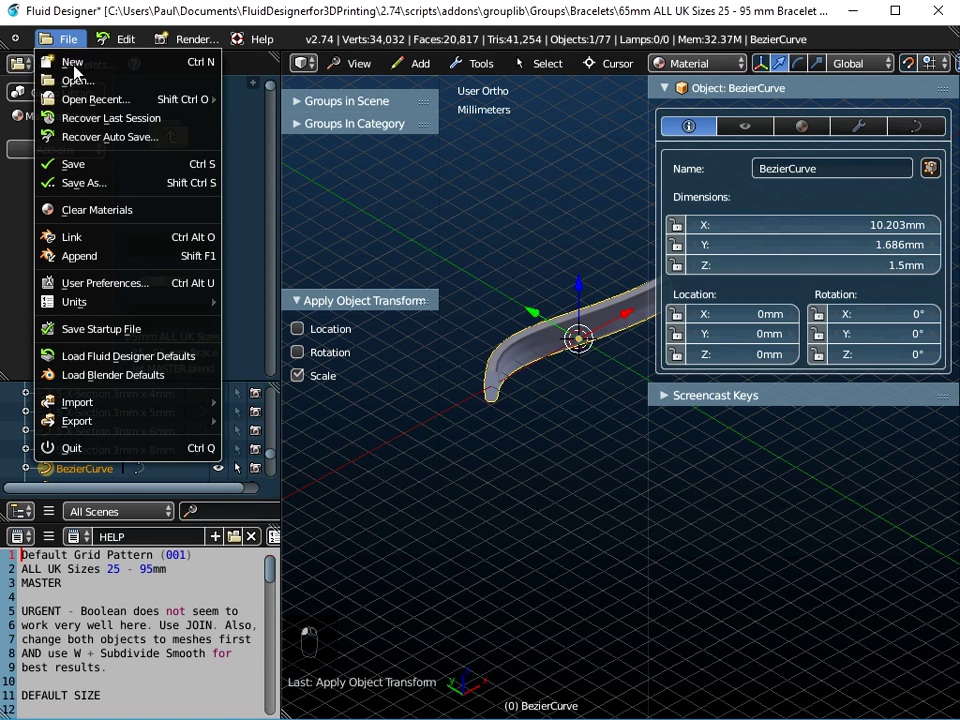
{"action": "mouse_move", "coordinate": [97, 98]}
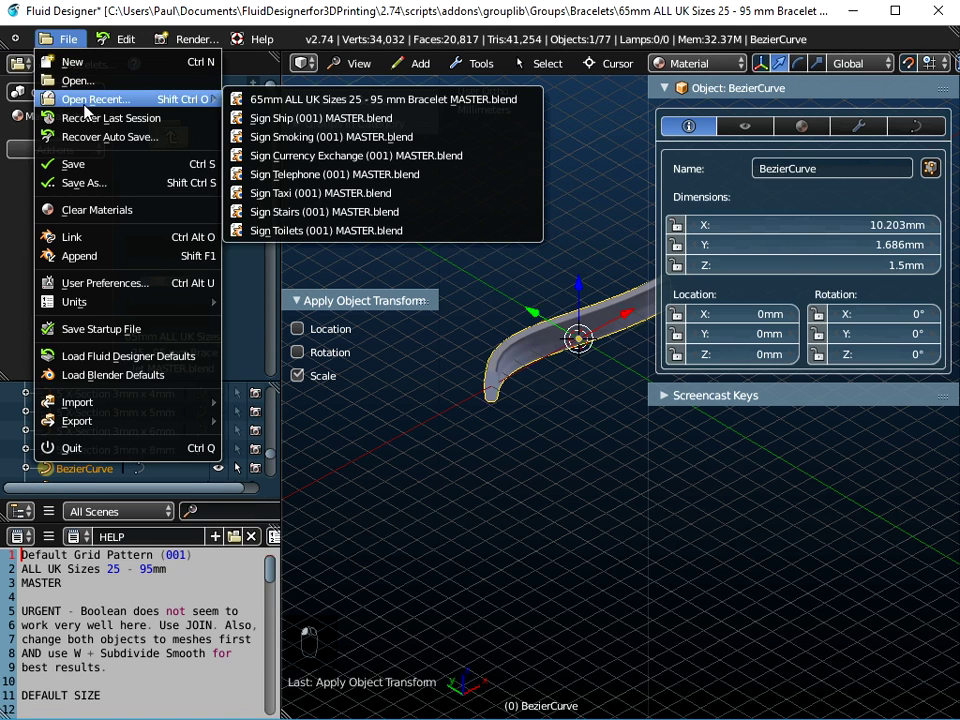
{"action": "left_click", "coordinate": [302, 100]}
{"action": "middle_click_drag", "start_coordinate": [300, 100], "coordinate": [713, 328]}
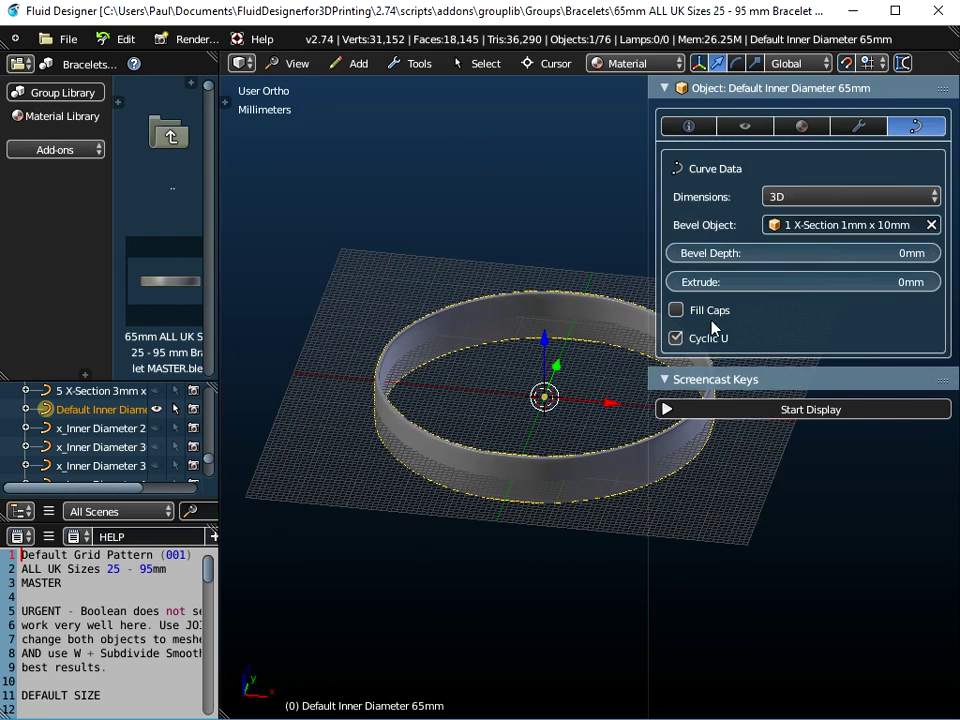
Step: Set the ring's Bevel Object to 1 X-Section 1mm x 3mm
{"action": "left_click", "coordinate": [832, 231]}
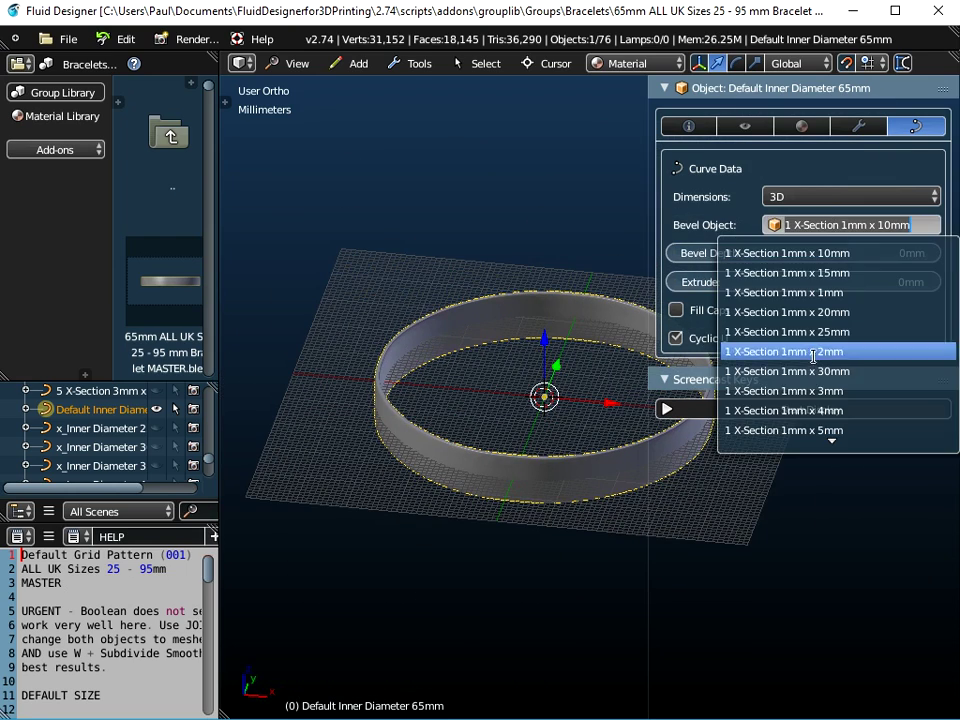
{"action": "left_click", "coordinate": [813, 388]}
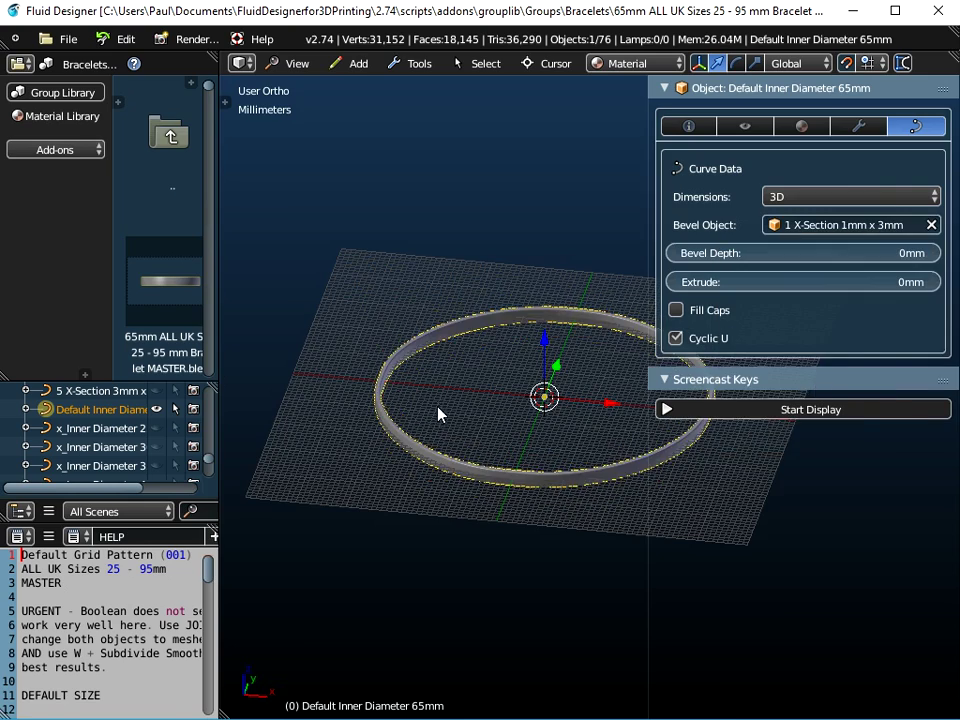
{"action": "scroll", "coordinate": [437, 520], "scroll_direction": "up", "scroll_amount": 4}
{"action": "scroll", "coordinate": [430, 515], "scroll_direction": "down", "scroll_amount": 5}
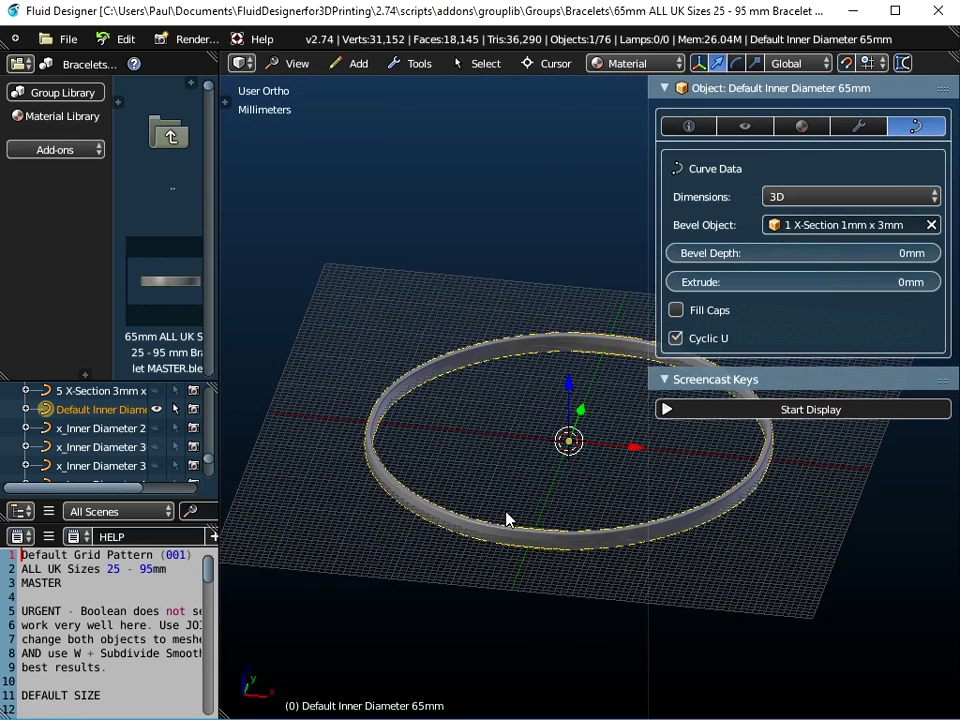
{"action": "scroll", "coordinate": [500, 440], "scroll_direction": "up", "scroll_amount": 2}
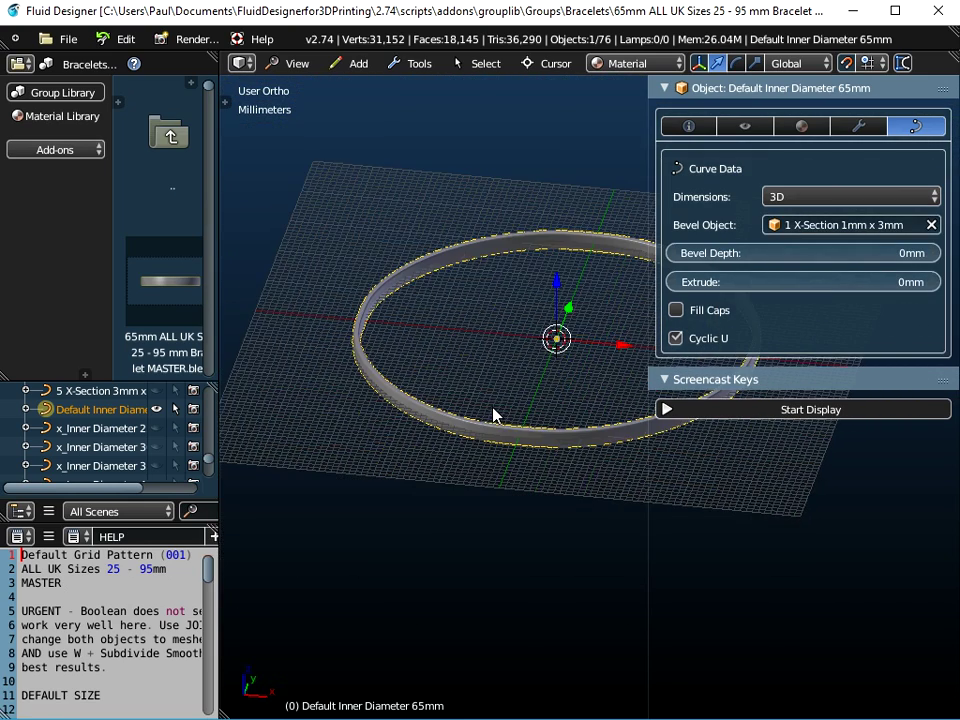
Step: Scale the Default Inner Diameter 65mm ring by 0.5
{"action": "left_click", "coordinate": [225, 100]}
{"action": "key", "text": "s"}
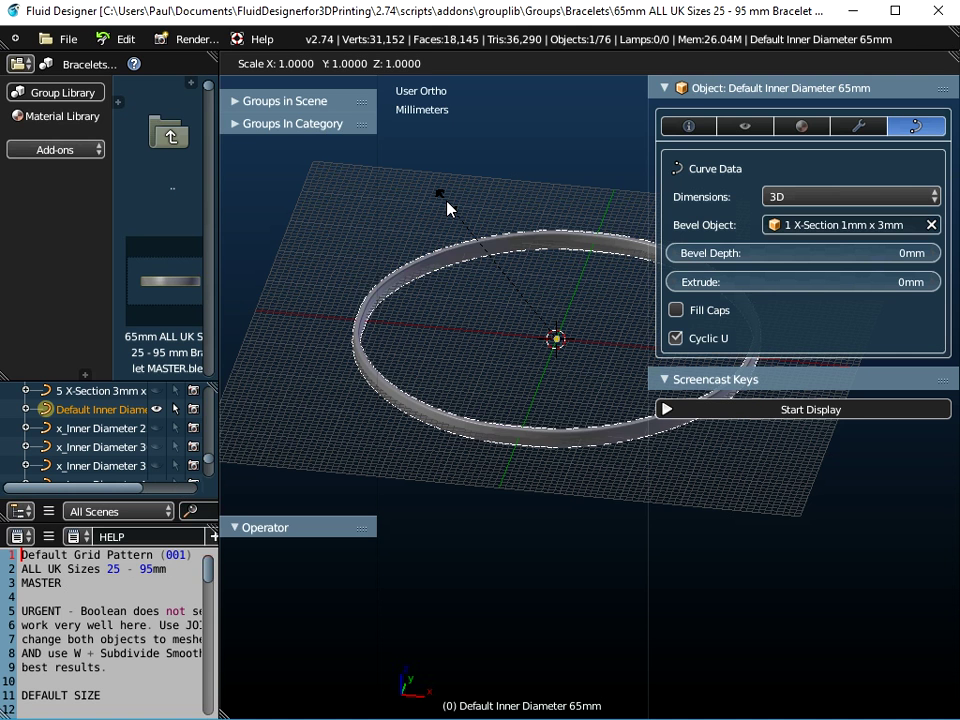
{"action": "type", "text": "0.5"}
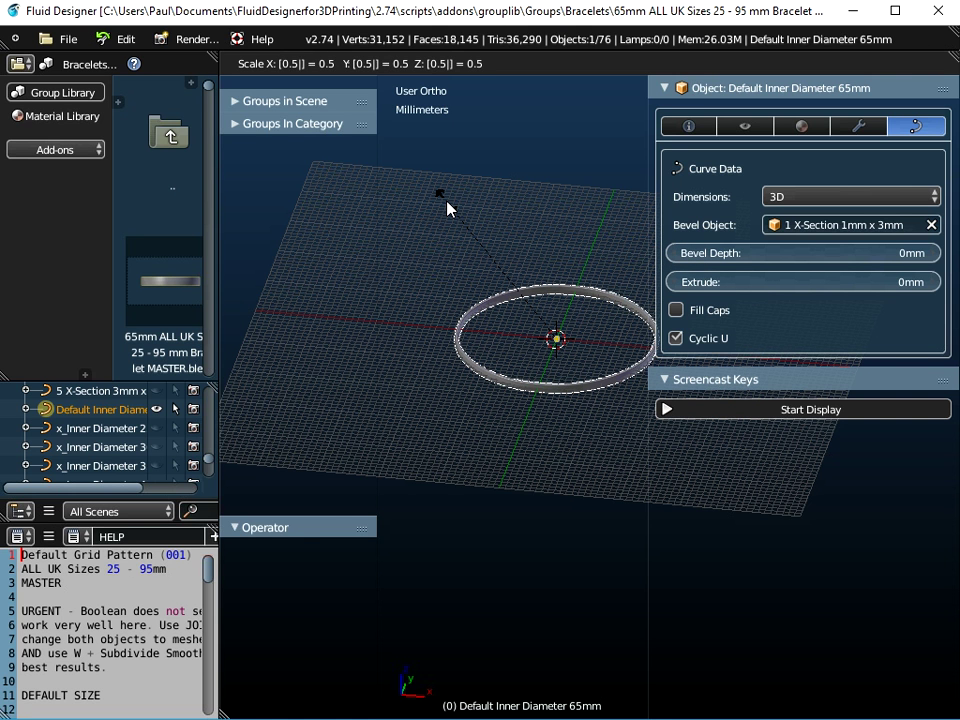
{"action": "key", "text": "Return"}
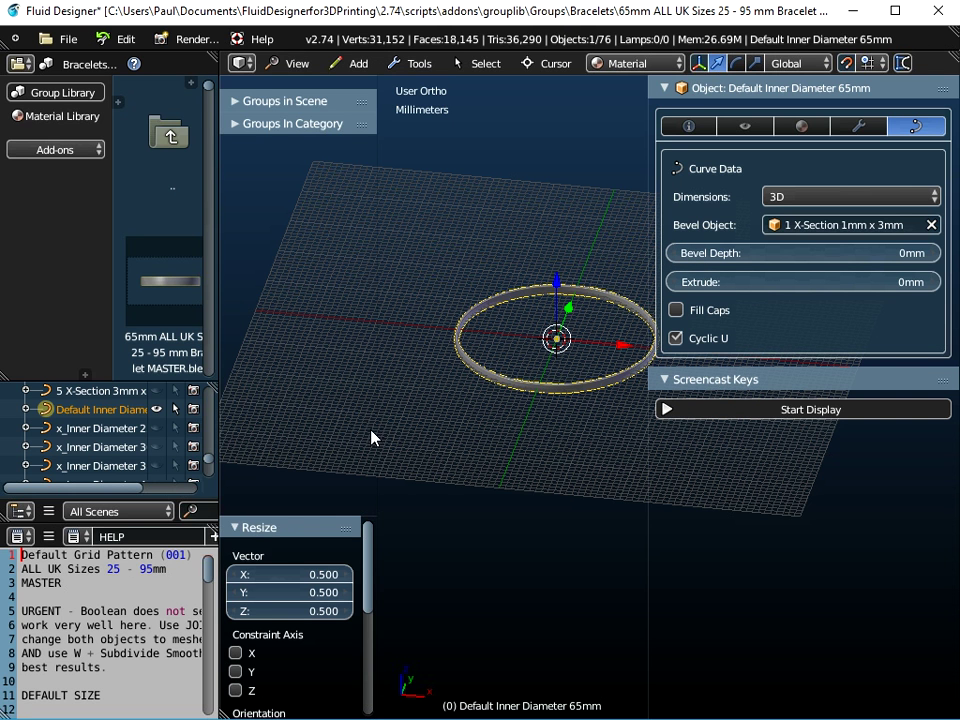
{"action": "left_click_drag", "start_coordinate": [317, 517], "coordinate": [313, 435]}
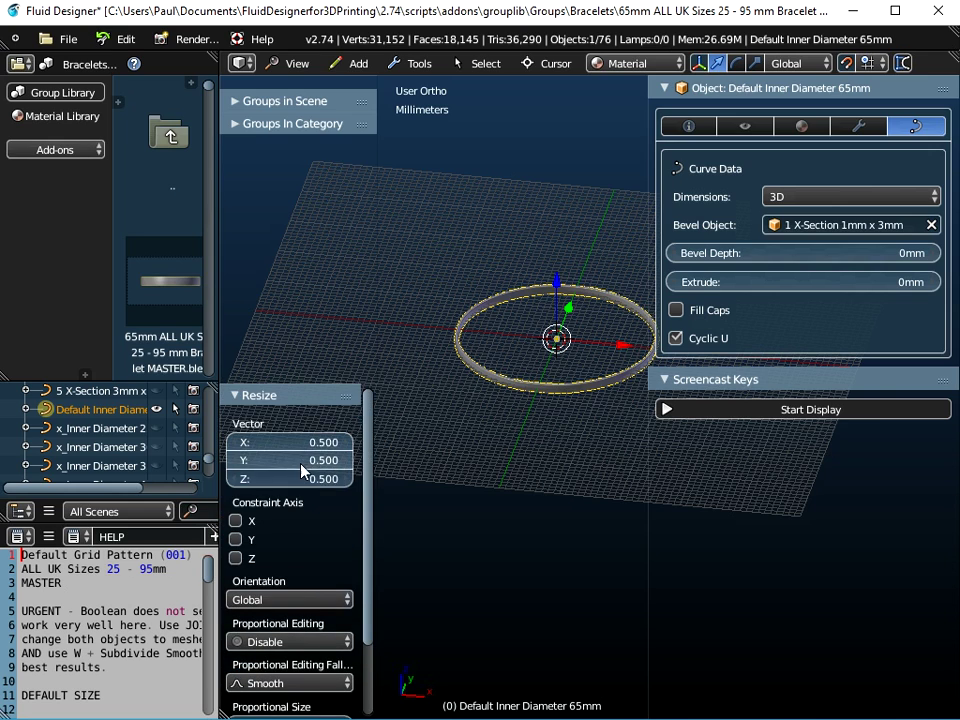
{"action": "scroll", "coordinate": [553, 393], "scroll_direction": "up", "scroll_amount": 6}
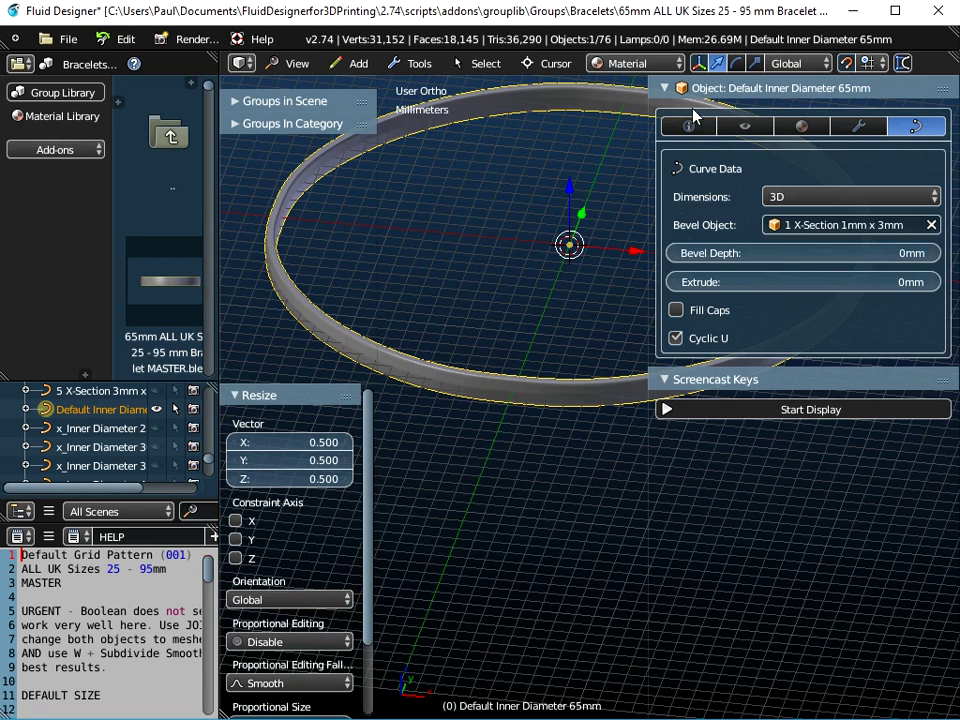
Step: Apply the scale, leaving the ring at 33.649 × 33.649 × 3 mm
{"action": "left_click", "coordinate": [689, 124]}
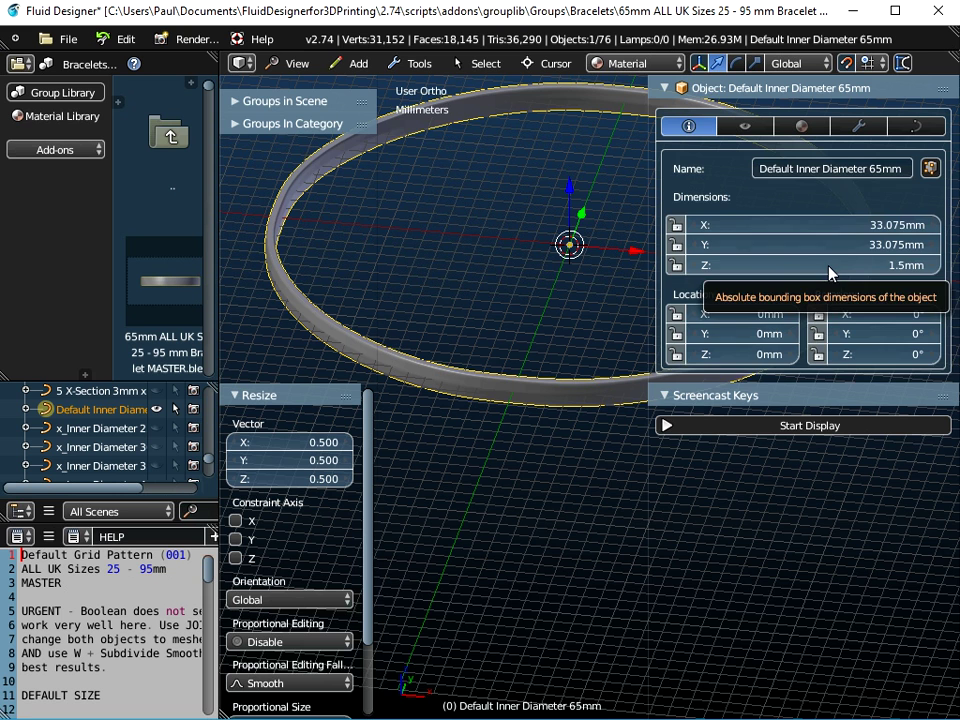
{"action": "left_click", "coordinate": [918, 127]}
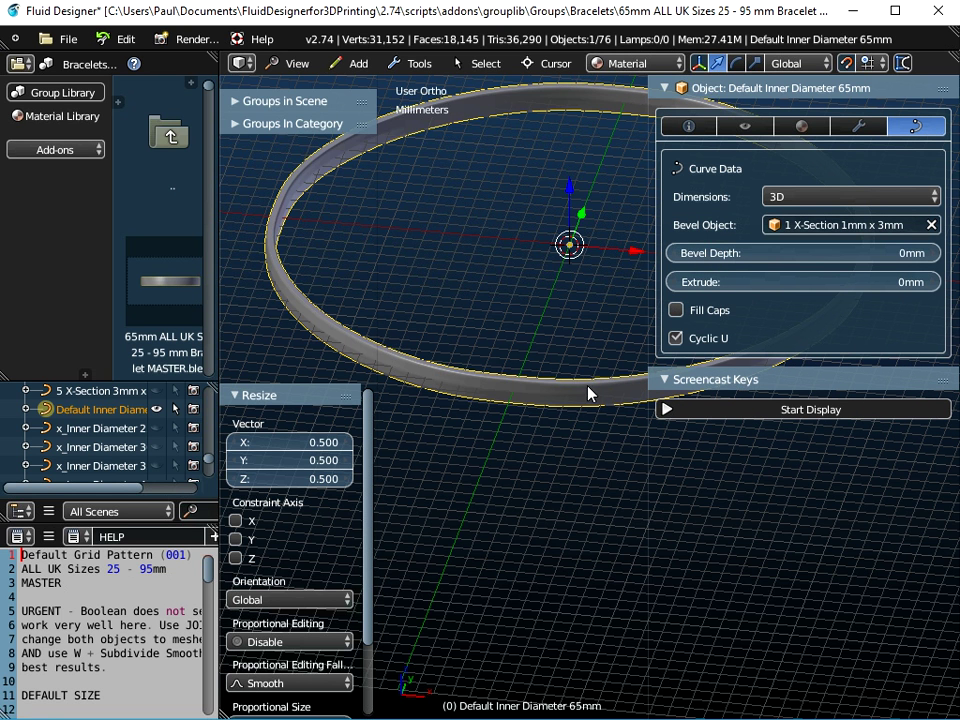
{"action": "left_click", "coordinate": [689, 126]}
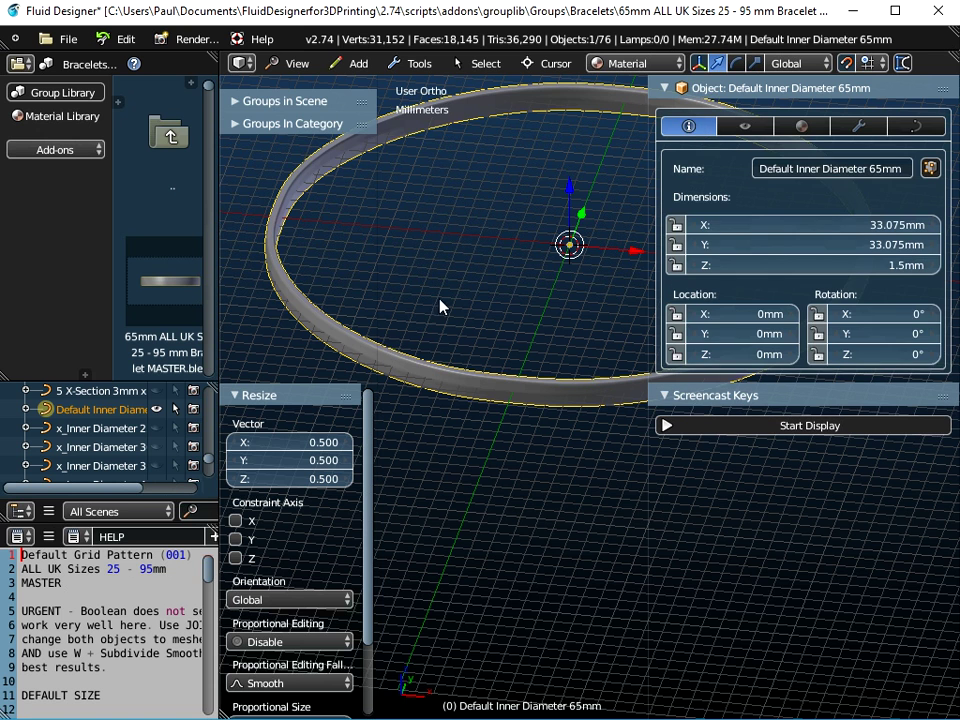
{"action": "key", "text": "ctrl+a"}
{"action": "key", "text": "ctrl+a"}
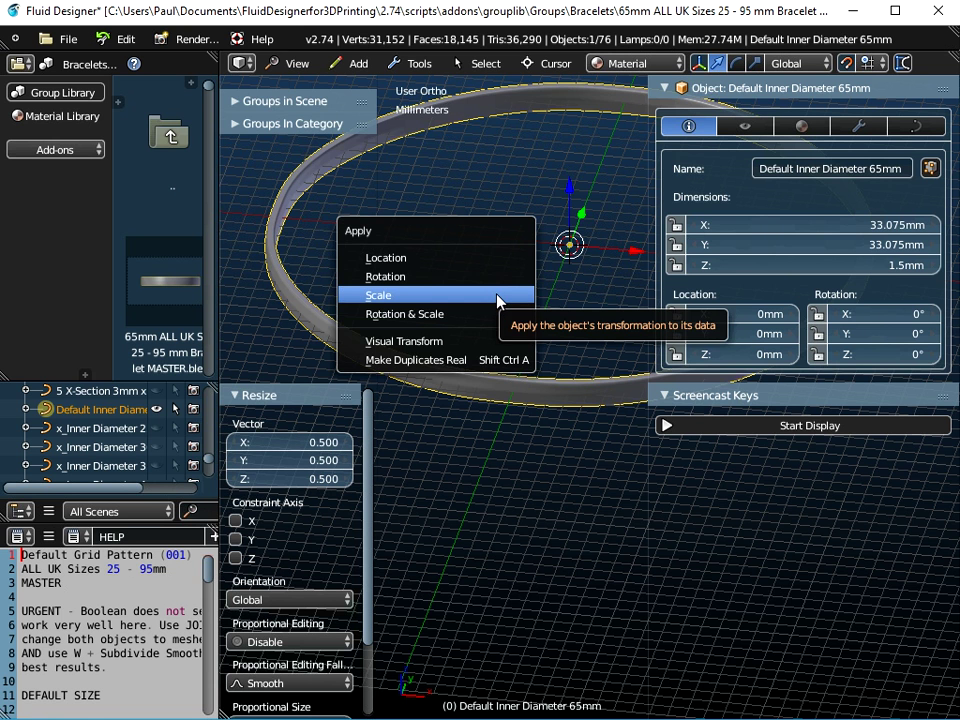
{"action": "left_click", "coordinate": [499, 301]}
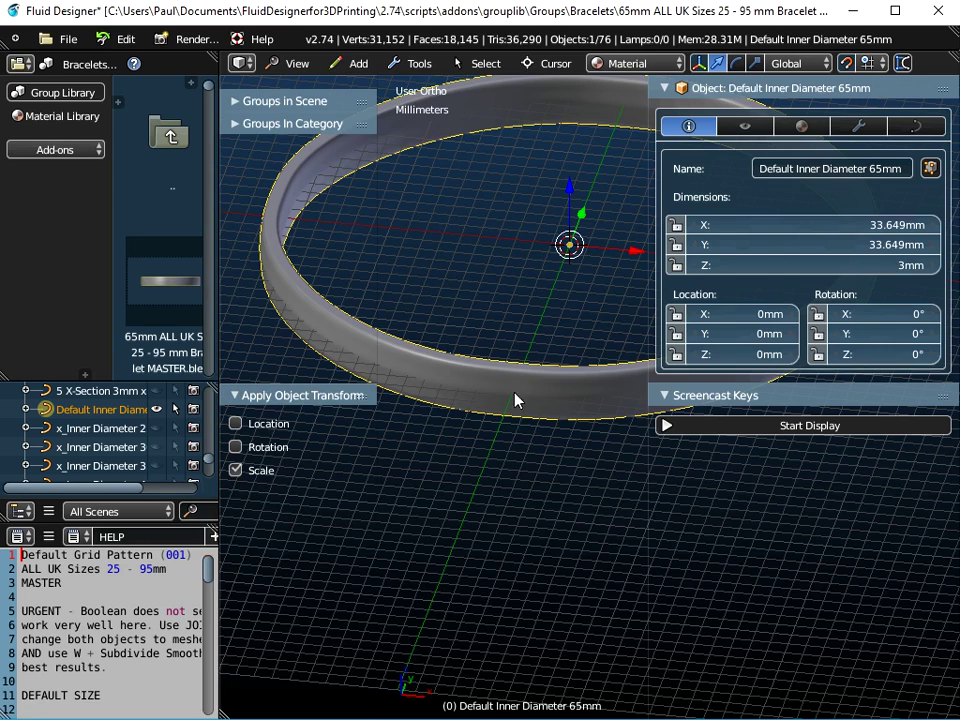
{"action": "middle_click_drag", "start_coordinate": [514, 377], "coordinate": [546, 459]}
Step: Halve the ring again to about 17.4 mm across and apply the scale
{"action": "key", "text": "s"}
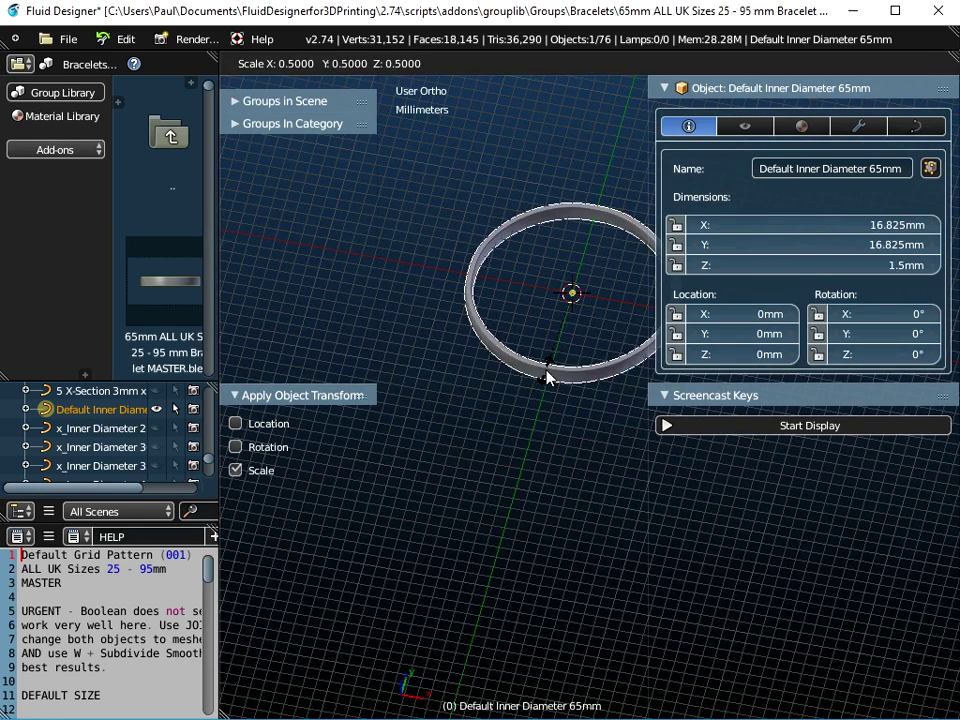
{"action": "left_click", "coordinate": [546, 376]}
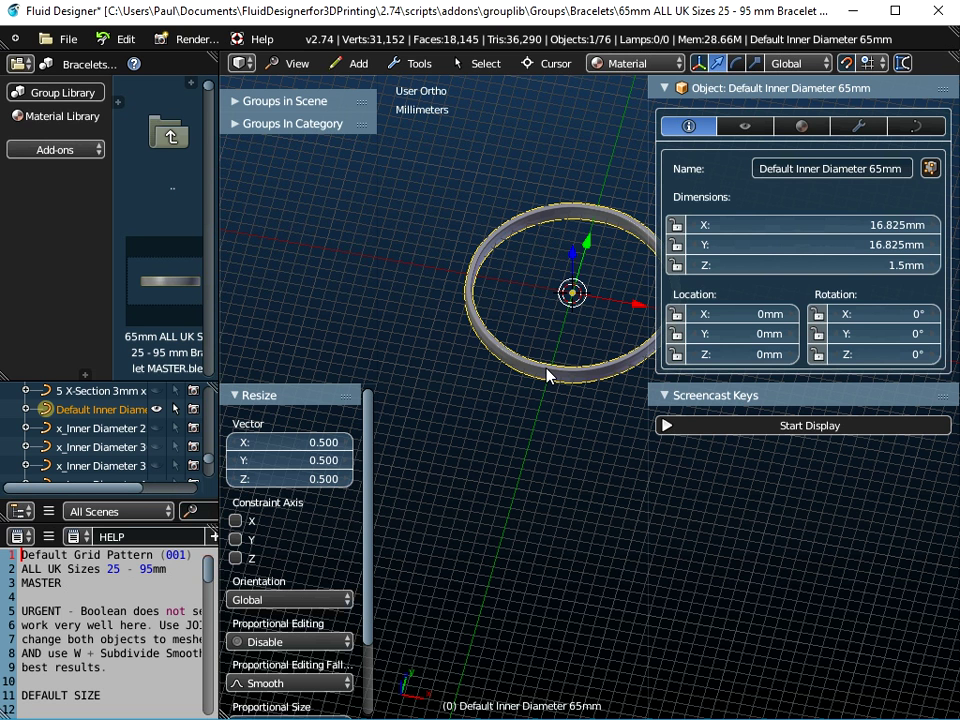
{"action": "key", "text": "ctrl+a"}
{"action": "left_click", "coordinate": [539, 372]}
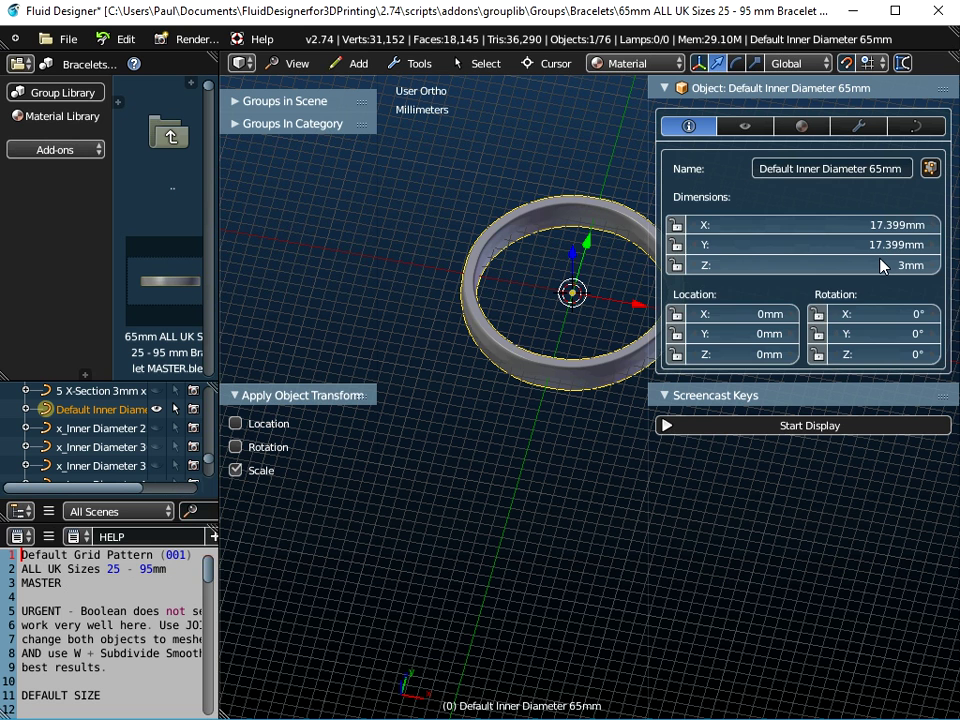
Step: Bevel the ring with 1 X-Section 1mm x 3mm, then hide it in the Outliner
{"action": "left_click", "coordinate": [913, 128]}
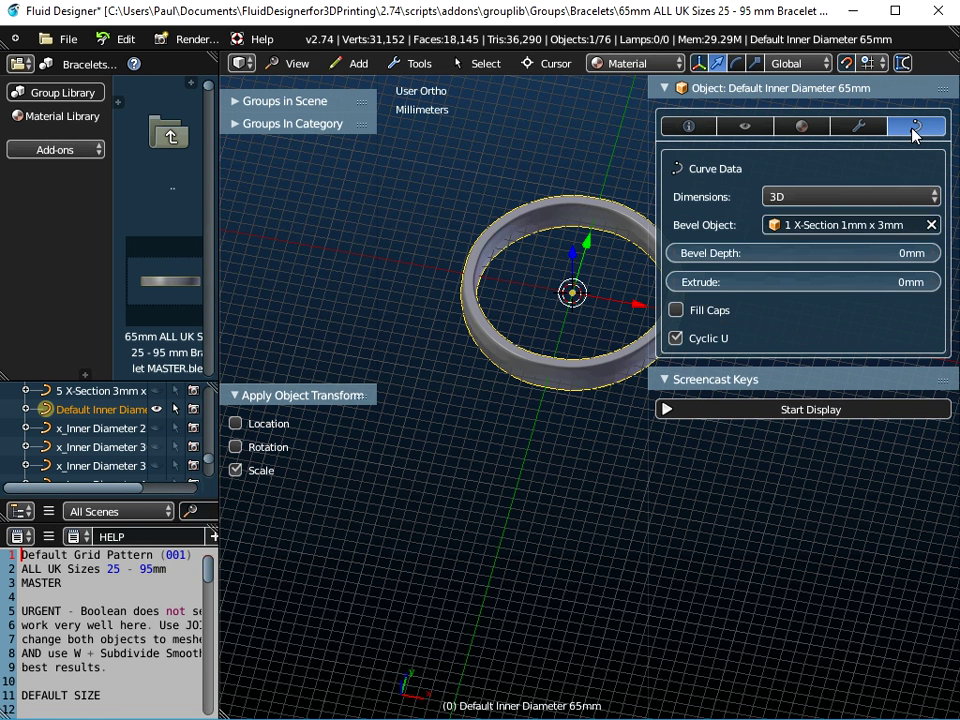
{"action": "left_click", "coordinate": [852, 225]}
{"action": "left_click", "coordinate": [831, 291]}
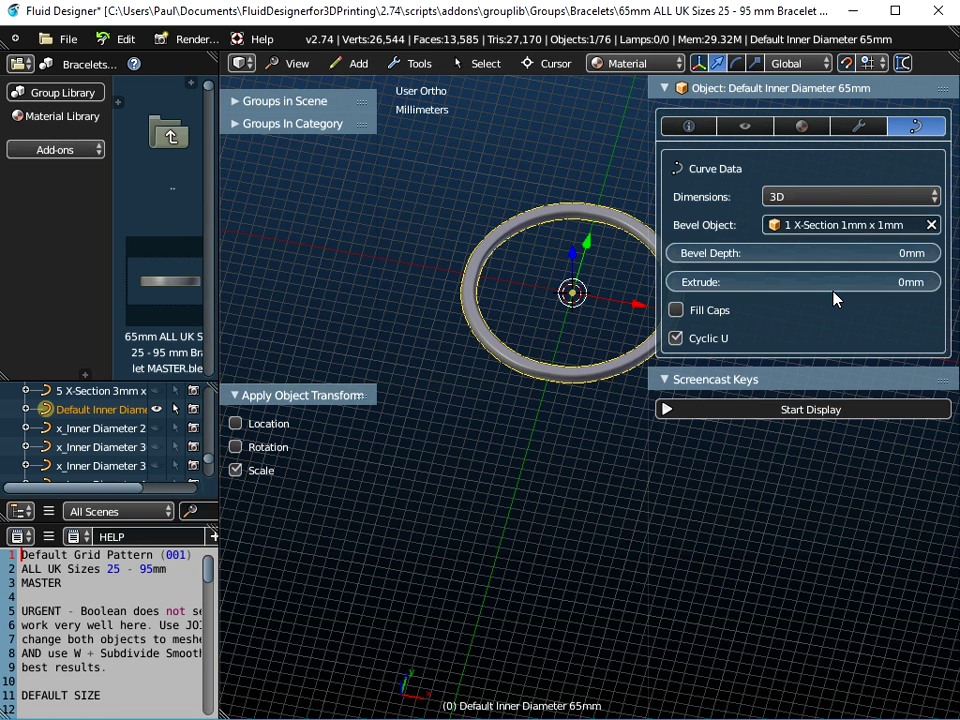
{"action": "left_click", "coordinate": [848, 225]}
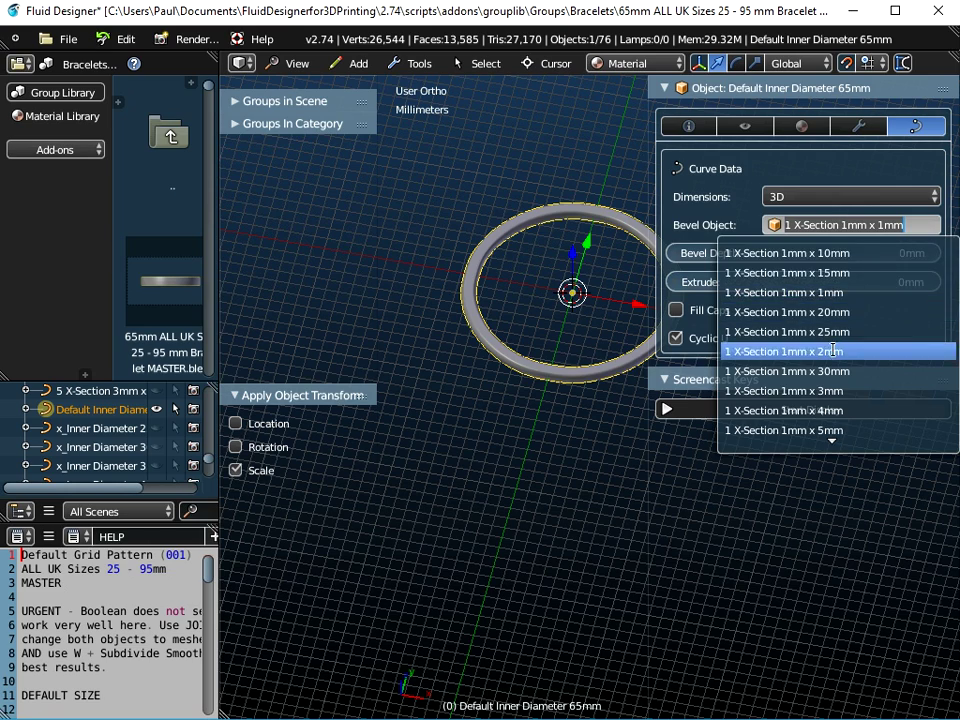
{"action": "left_click", "coordinate": [832, 390]}
{"action": "middle_click_drag", "start_coordinate": [626, 377], "coordinate": [580, 323]}
{"action": "scroll", "coordinate": [555, 349], "scroll_direction": "up", "scroll_amount": 2}
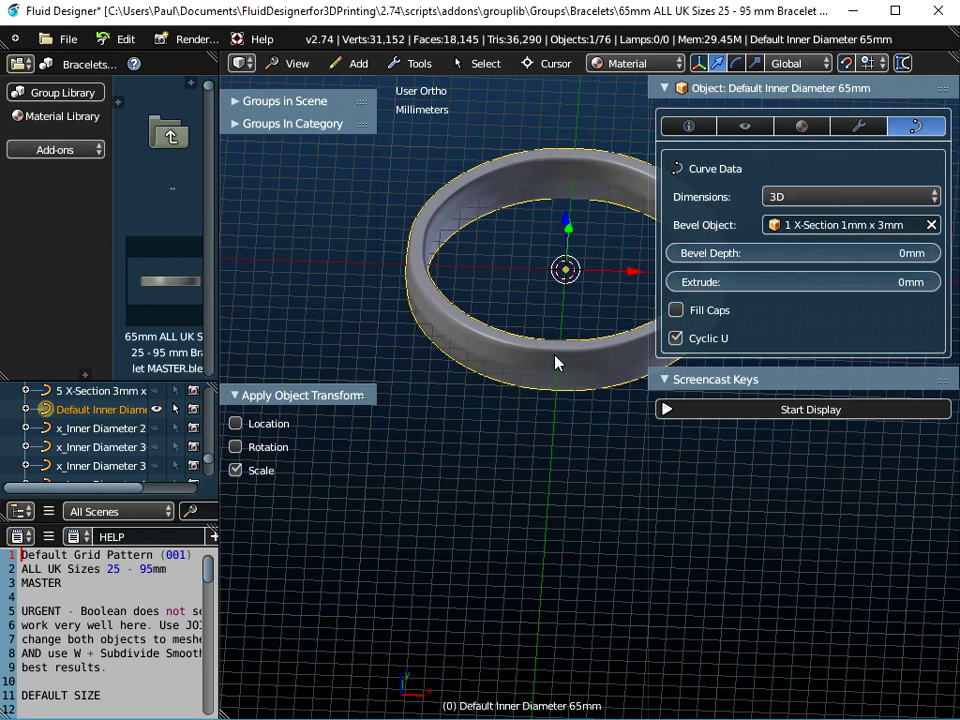
{"action": "left_click", "coordinate": [156, 409]}
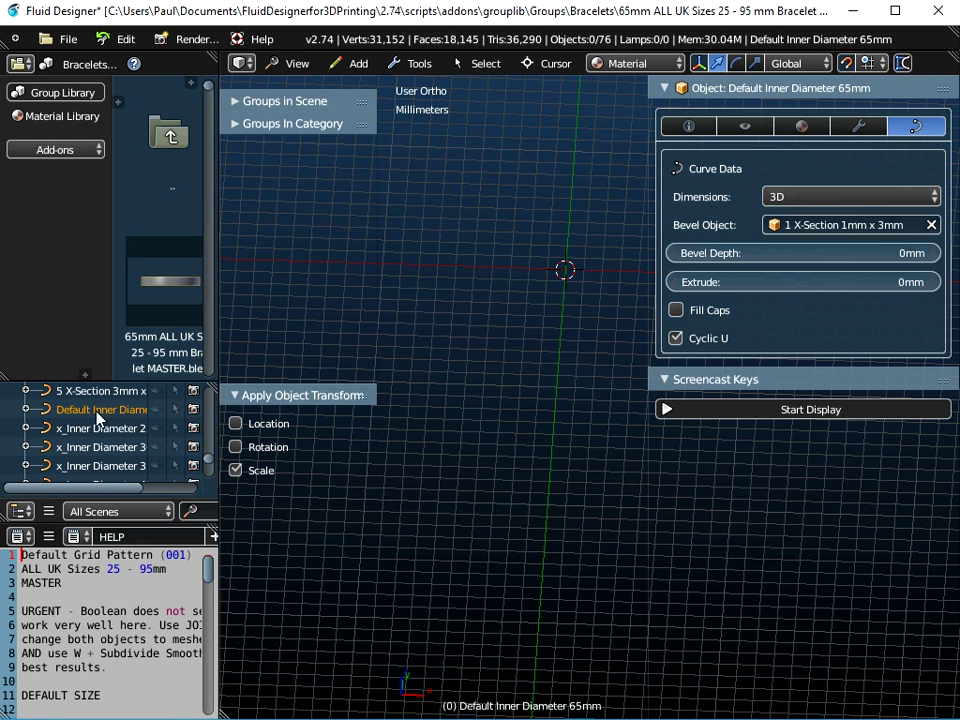
Step: Clear the bevel object and browse the cross-section list without choosing one
{"action": "left_click", "coordinate": [931, 225]}
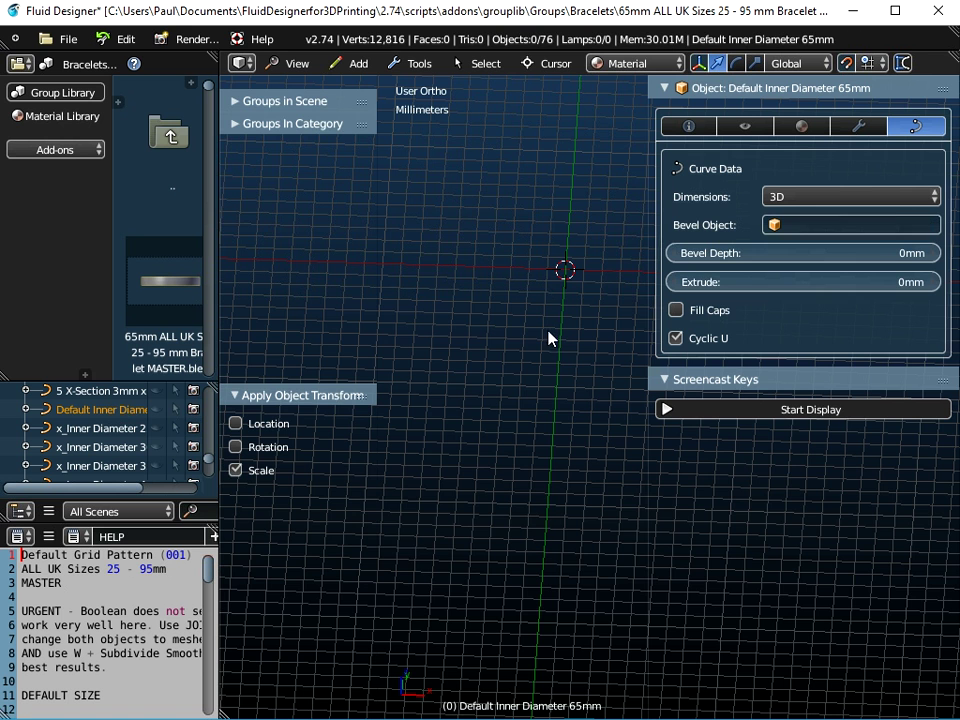
{"action": "middle_click_drag", "start_coordinate": [570, 326], "coordinate": [543, 341]}
{"action": "scroll", "coordinate": [96, 445], "scroll_direction": "down", "scroll_amount": 5}
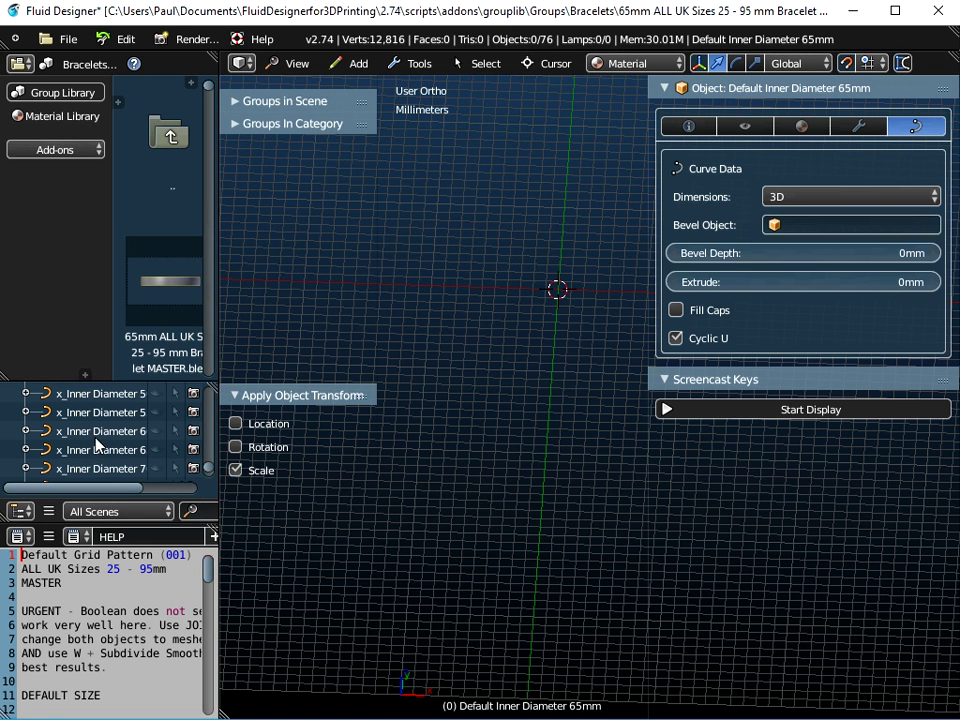
{"action": "left_click", "coordinate": [840, 224]}
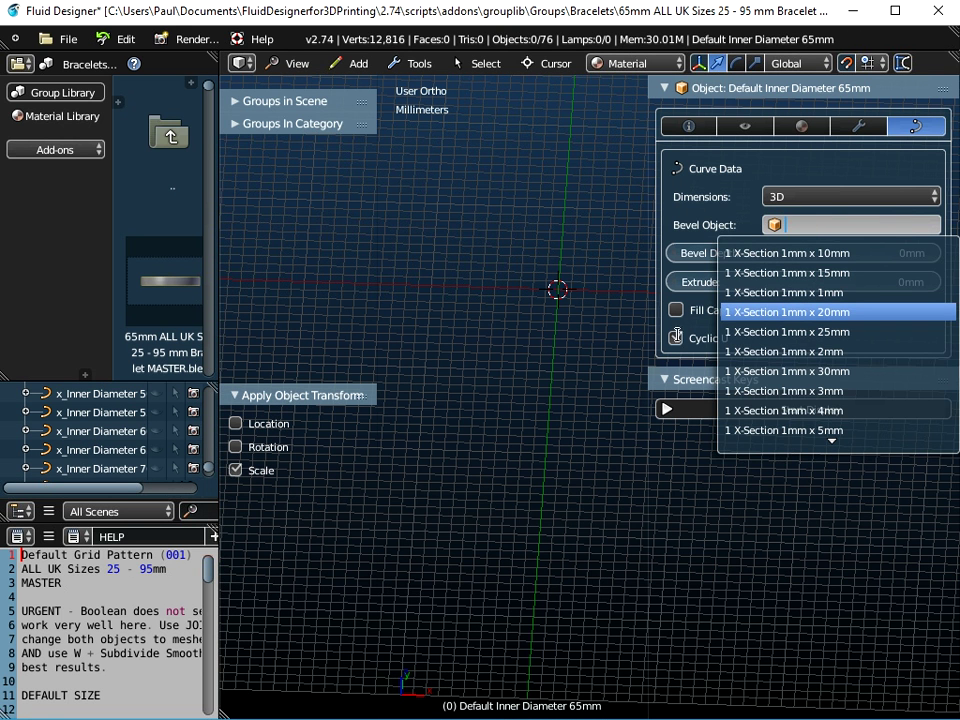
{"action": "left_click", "coordinate": [520, 322]}
{"action": "middle_click_drag", "start_coordinate": [521, 343], "coordinate": [549, 349]}
Step: Add a Bezier circle with a 10mm radius
{"action": "left_click", "coordinate": [359, 63]}
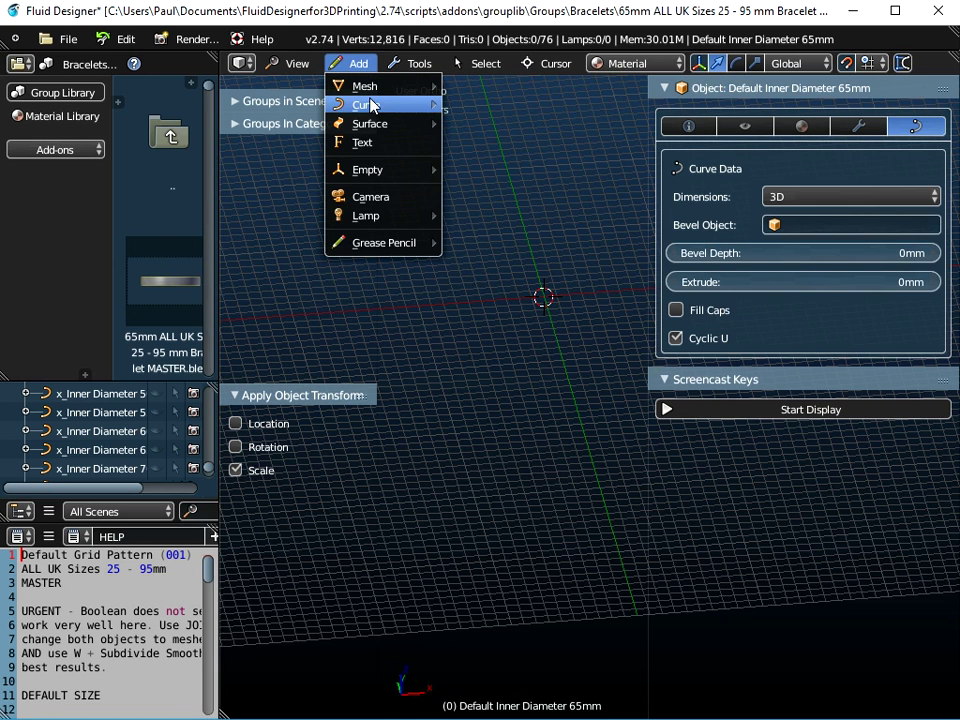
{"action": "mouse_move", "coordinate": [366, 104]}
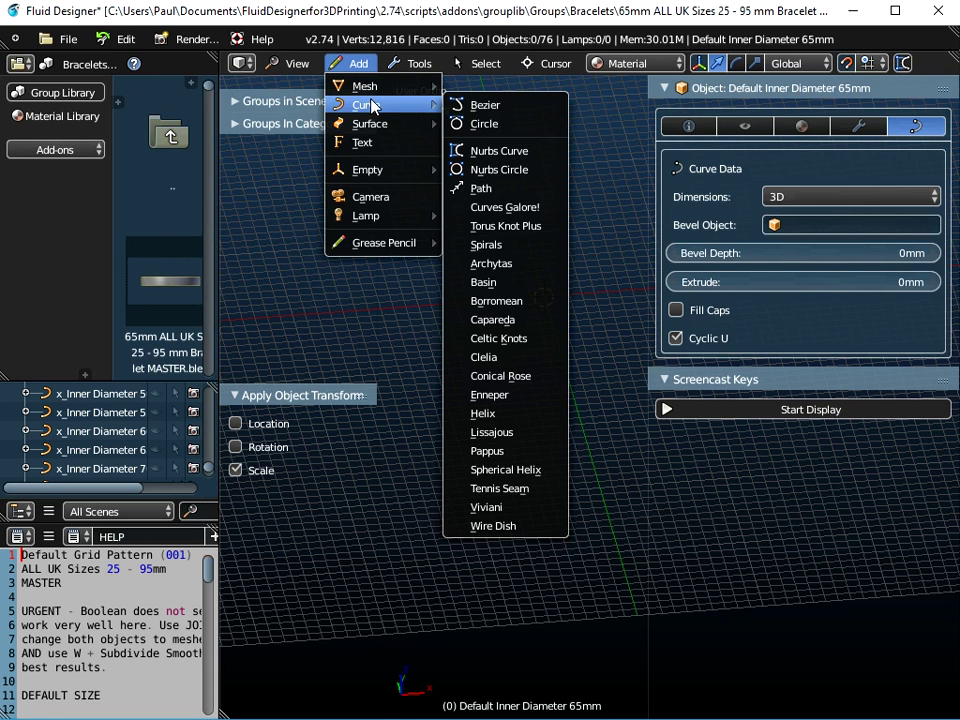
{"action": "left_click", "coordinate": [474, 124]}
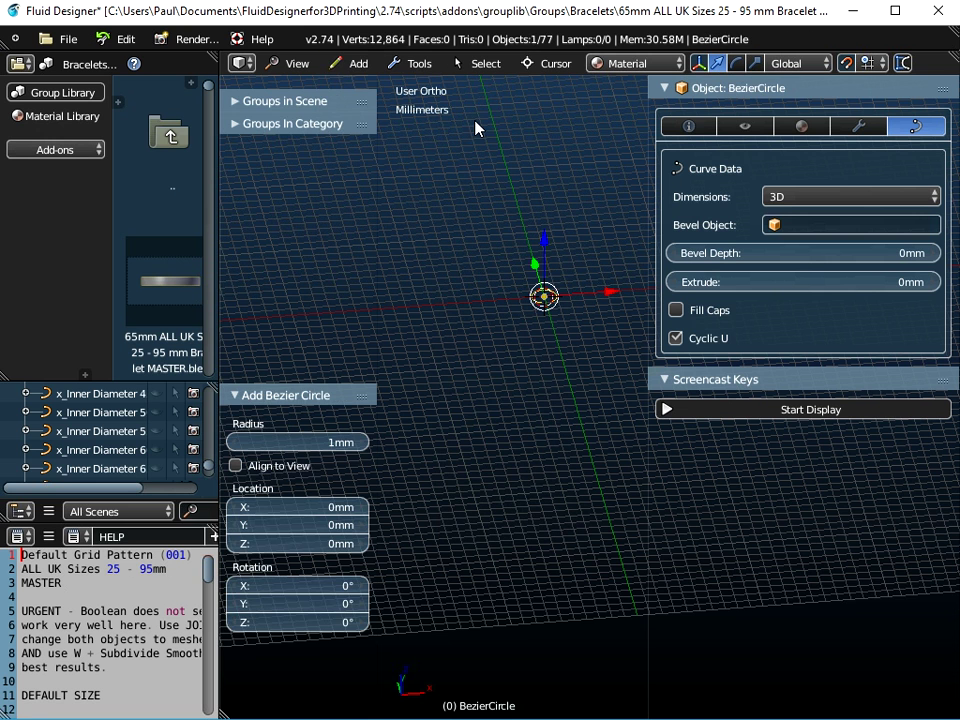
{"action": "left_click", "coordinate": [310, 440]}
{"action": "type", "text": "10mm"}
{"action": "key", "text": "Return"}
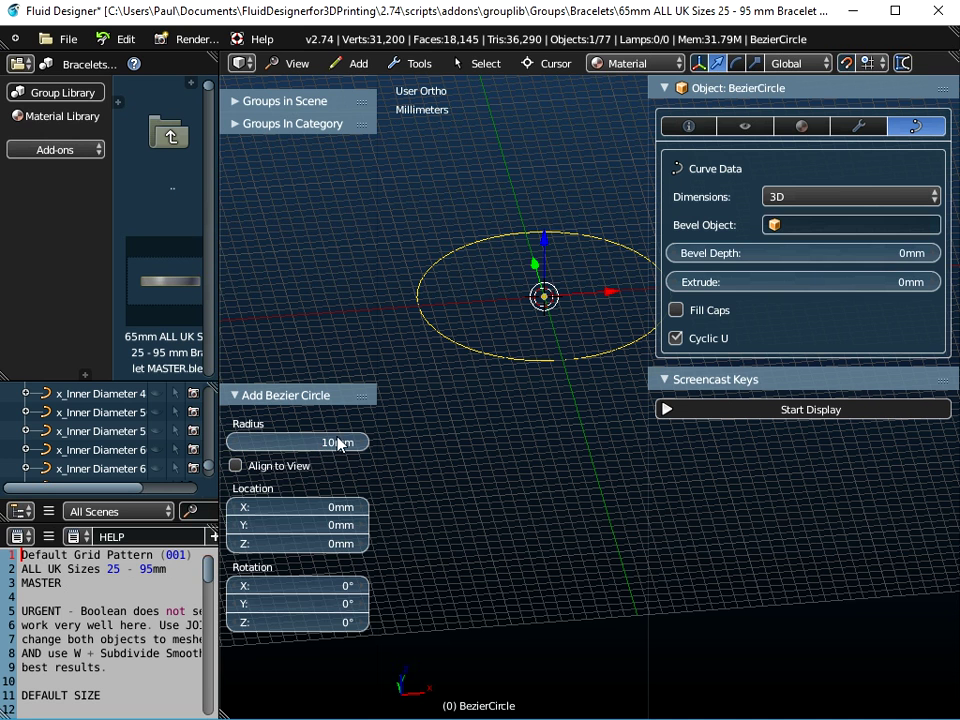
Step: Bevel the circle with 1 X-Section 1mm x 3mm and check its 21.149 × 21.149 × 3mm size
{"action": "left_click", "coordinate": [792, 228]}
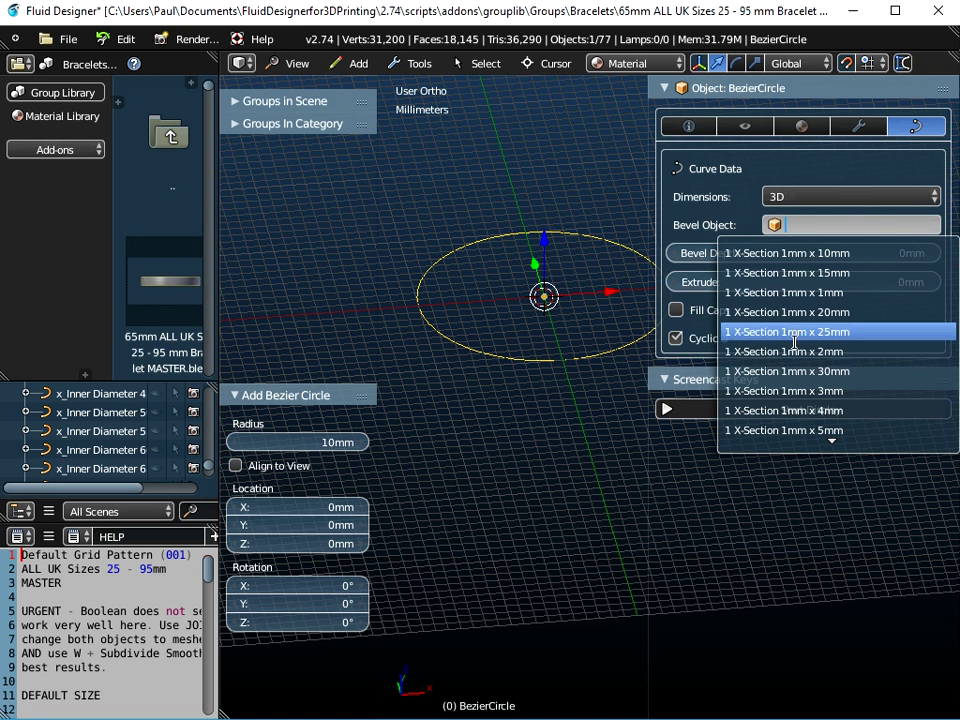
{"action": "left_click", "coordinate": [788, 390]}
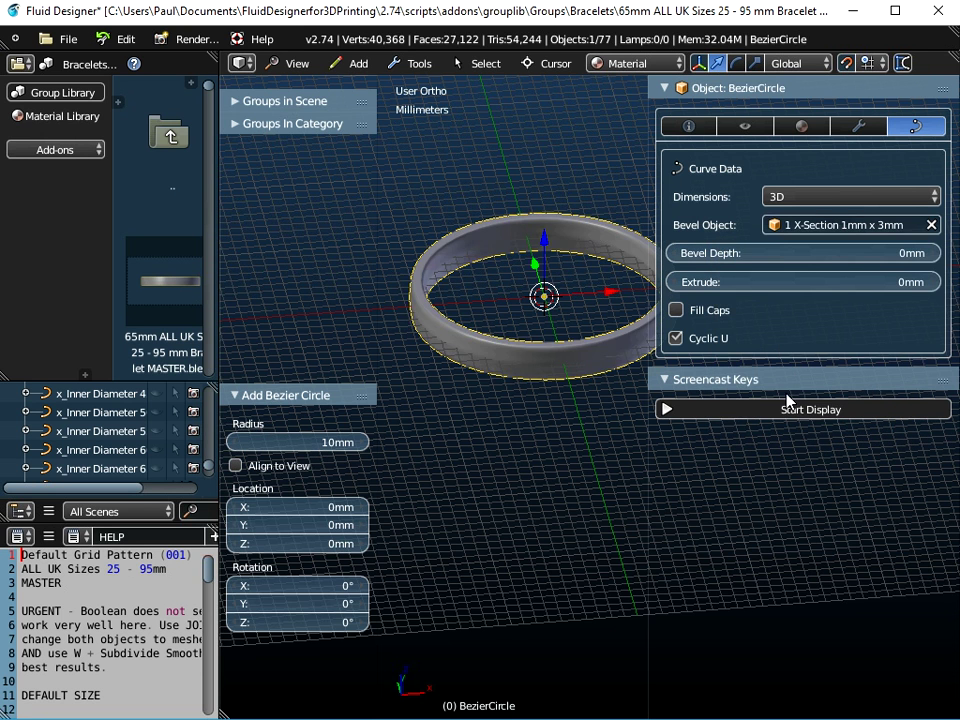
{"action": "scroll", "coordinate": [497, 349], "scroll_direction": "up", "scroll_amount": 3}
{"action": "left_click", "coordinate": [688, 126]}
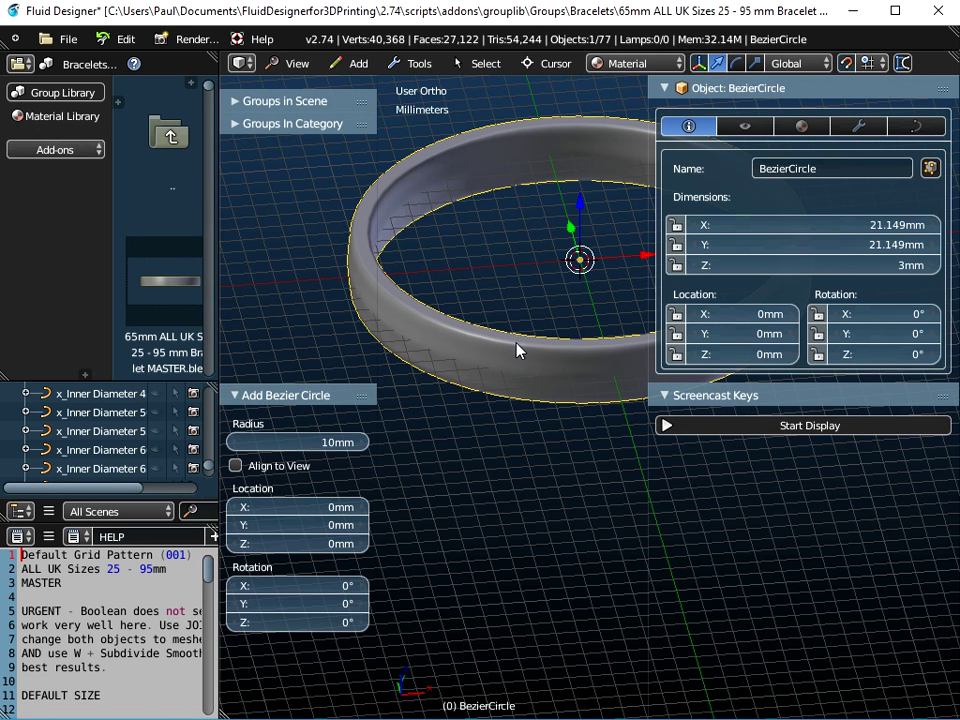
{"action": "scroll", "coordinate": [525, 371], "scroll_direction": "down", "scroll_amount": 1}
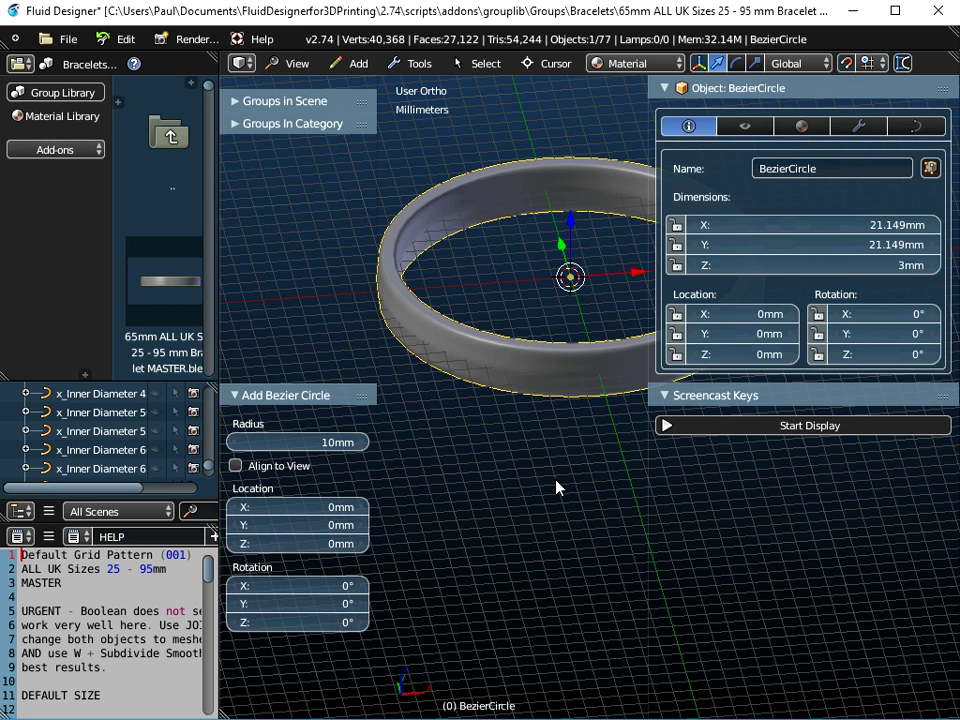
Step: Scale the Bezier ring by 0.5 and apply the scale, giving 10.575 × 10.575 × 1.5mm
{"action": "type", "text": "s"}
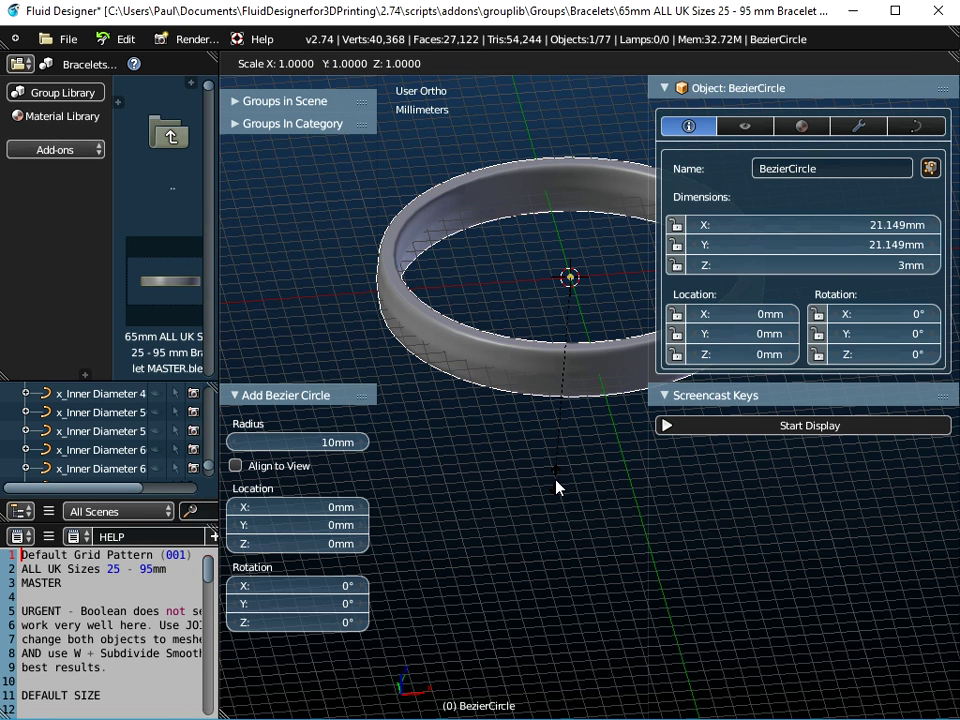
{"action": "type", "text": "0.5"}
{"action": "key", "text": "Return"}
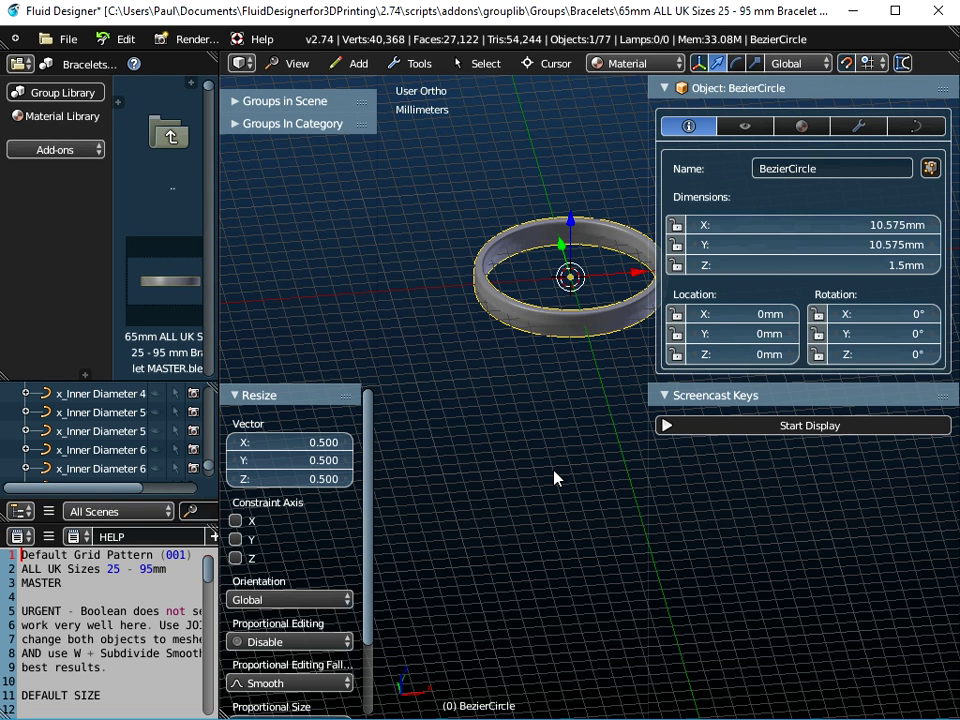
{"action": "key", "text": "ctrl+a"}
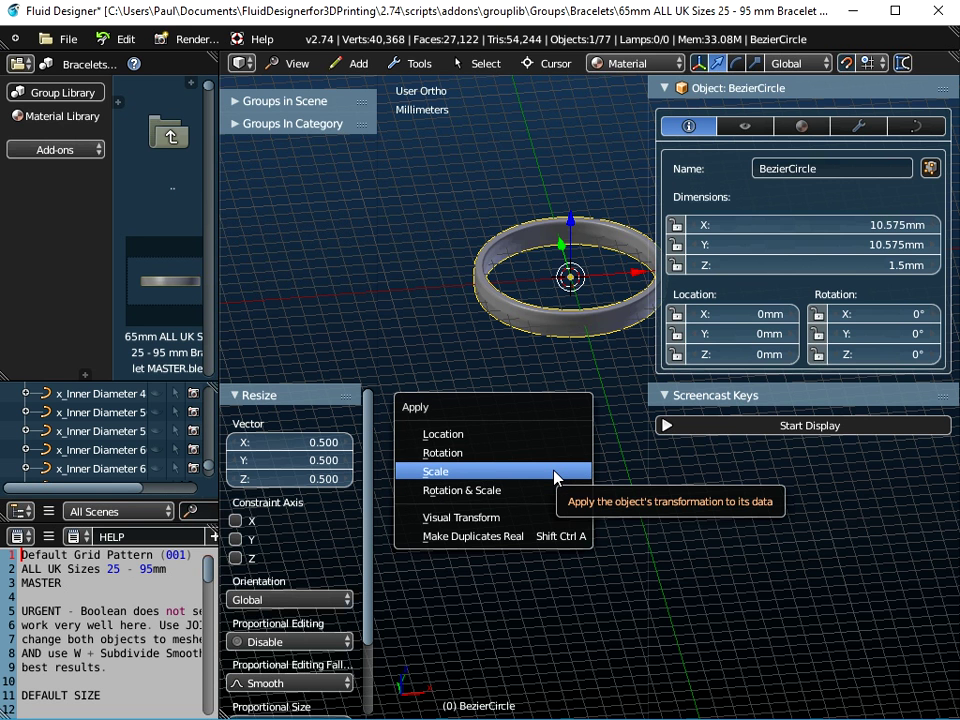
{"action": "left_click", "coordinate": [555, 476]}
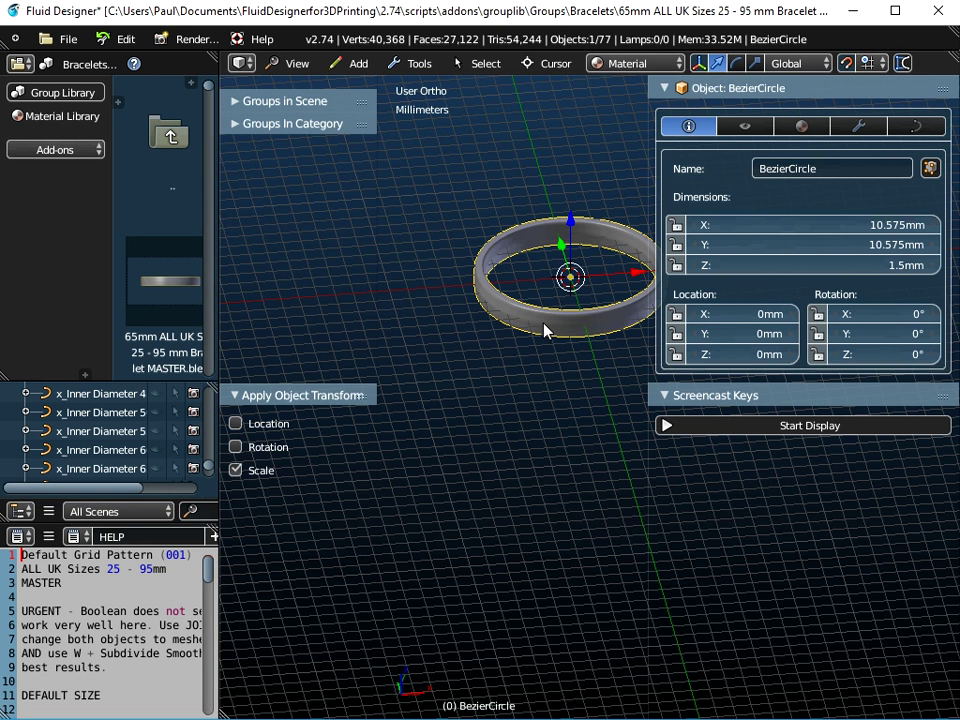
{"action": "scroll", "coordinate": [545, 330], "scroll_direction": "up", "scroll_amount": 2}
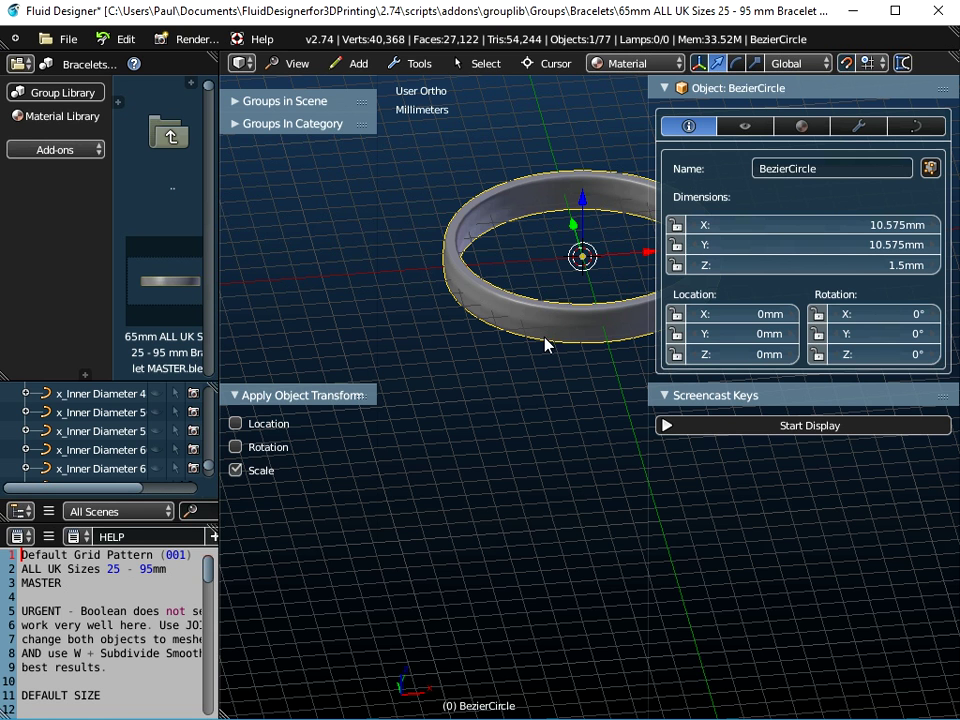
{"action": "left_click", "coordinate": [918, 130]}
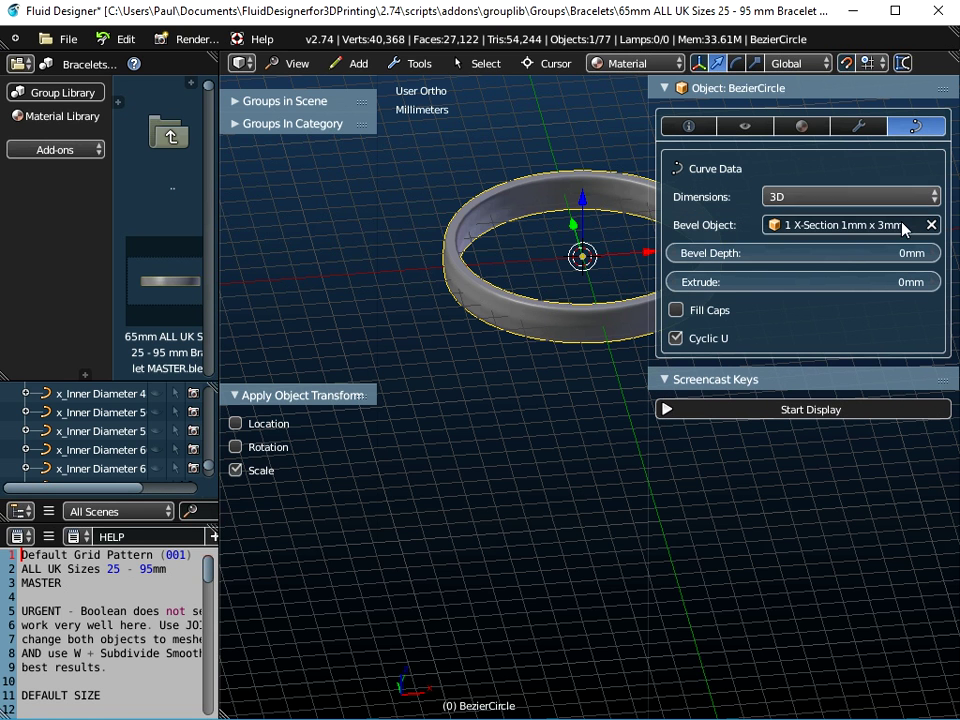
{"action": "left_click", "coordinate": [688, 130]}
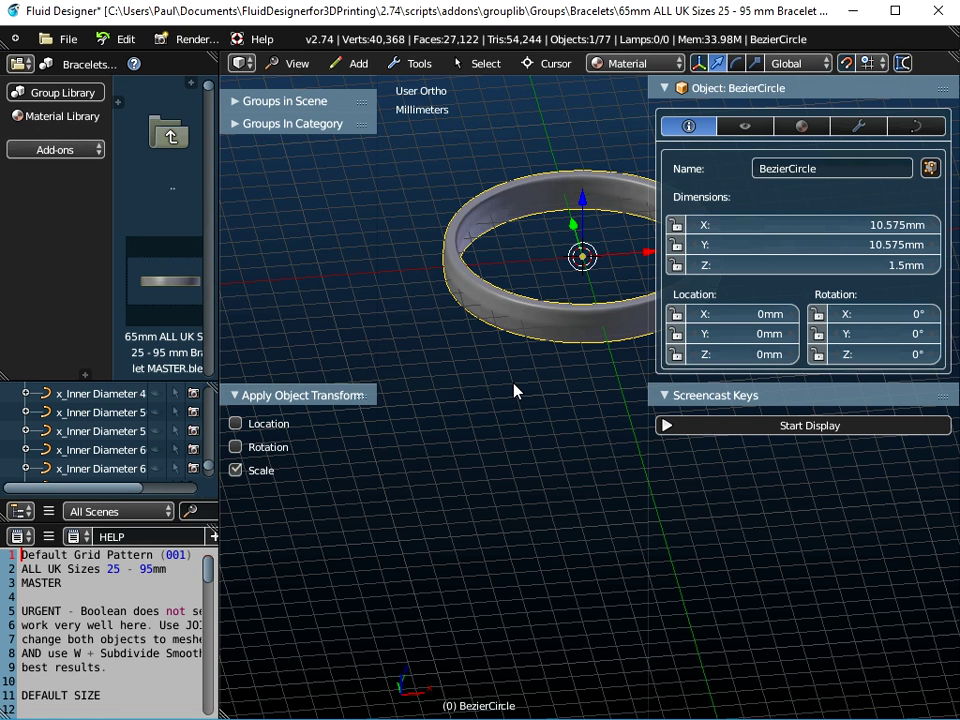
Step: Delete the Bezier ring and add a Nurbs circle in its place
{"action": "key", "text": "x"}
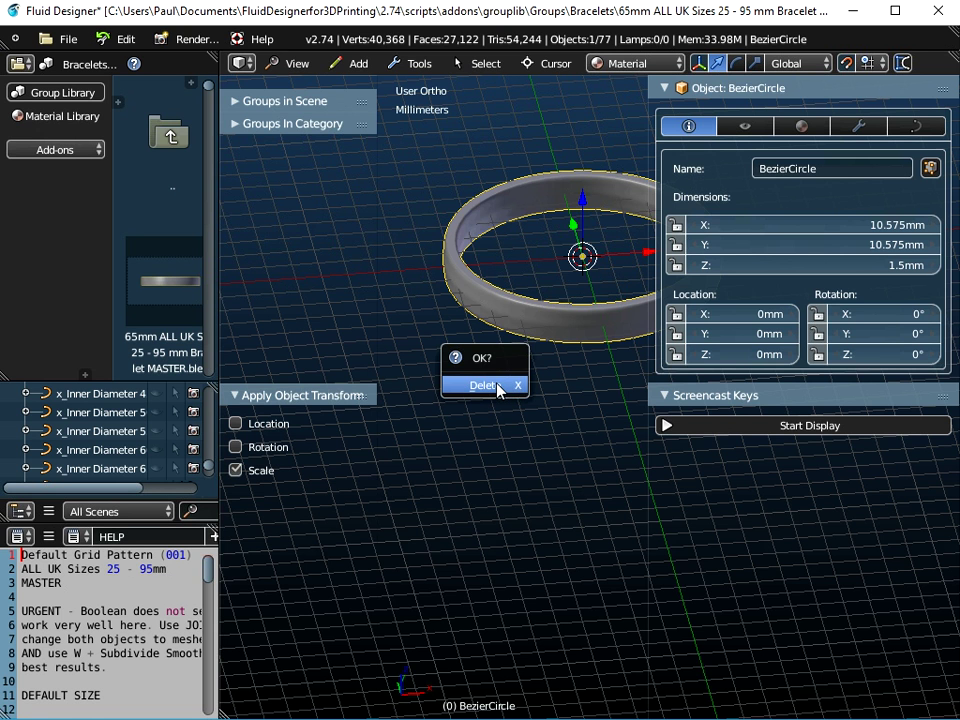
{"action": "left_click", "coordinate": [497, 386]}
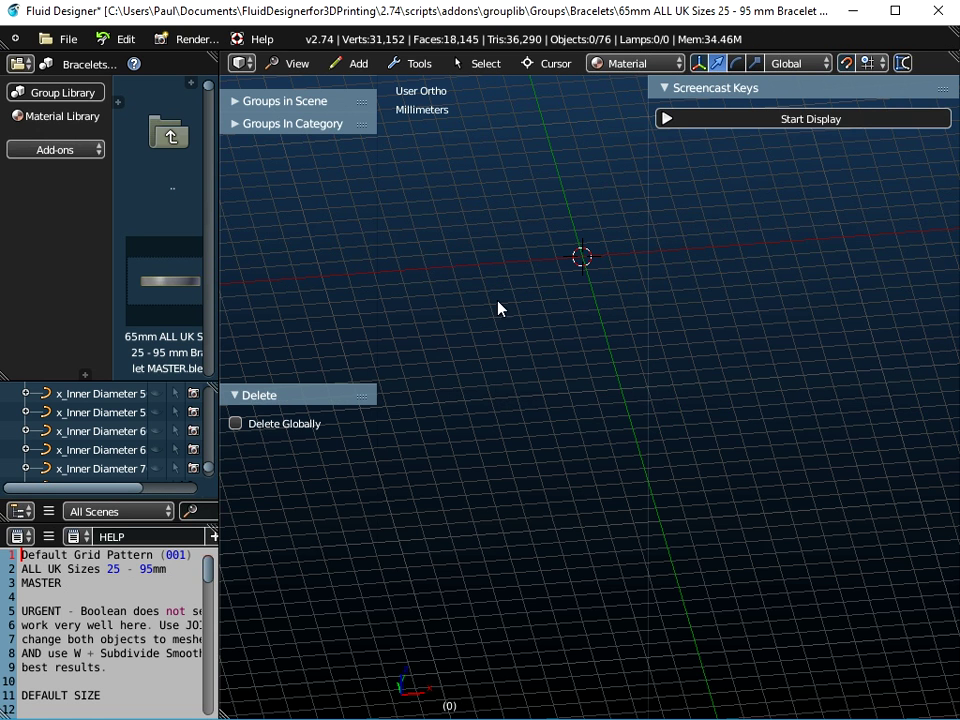
{"action": "left_click", "coordinate": [356, 66]}
{"action": "mouse_move", "coordinate": [364, 104]}
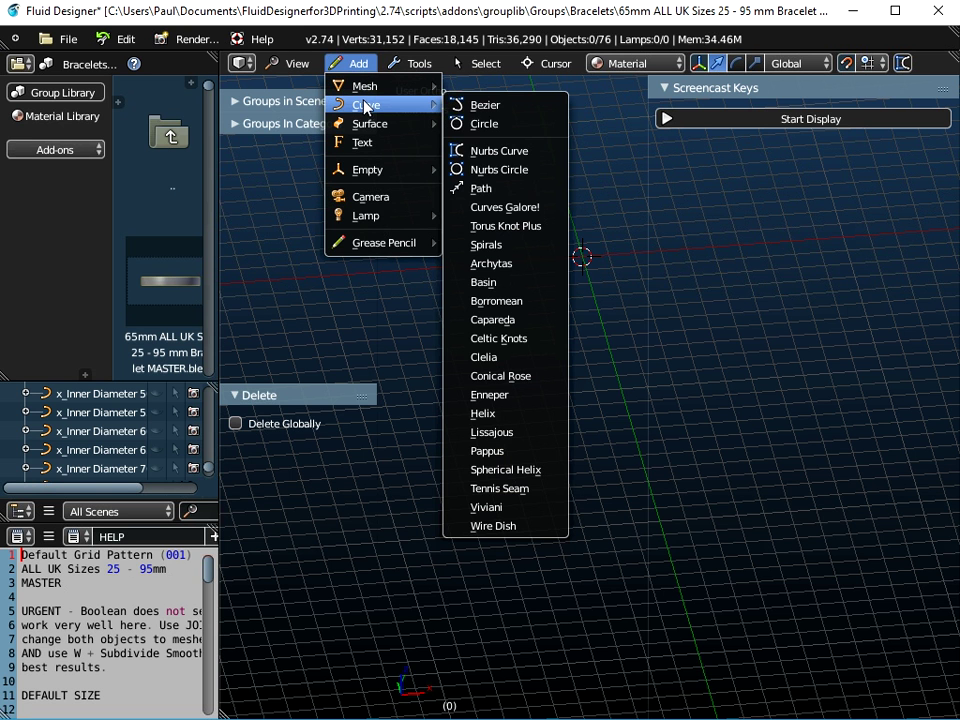
{"action": "left_click", "coordinate": [513, 172]}
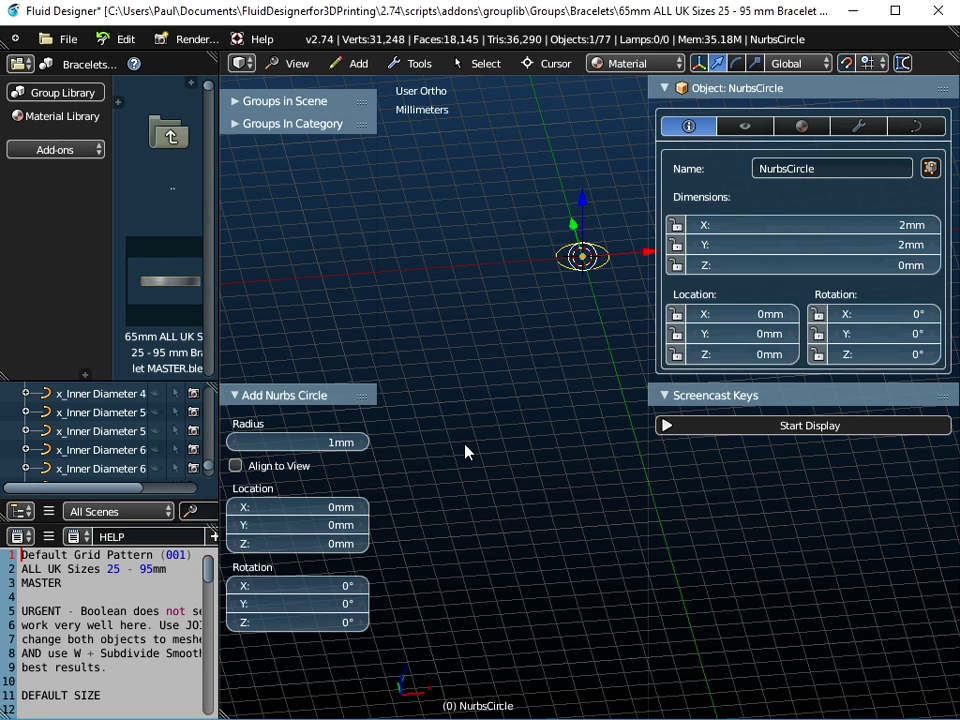
{"action": "left_click", "coordinate": [315, 440]}
Step: Give the Nurbs circle a 10mm radius and bevel it with 1 X-Section 1mm x 3mm
{"action": "type", "text": "10mm"}
{"action": "key", "text": "Return"}
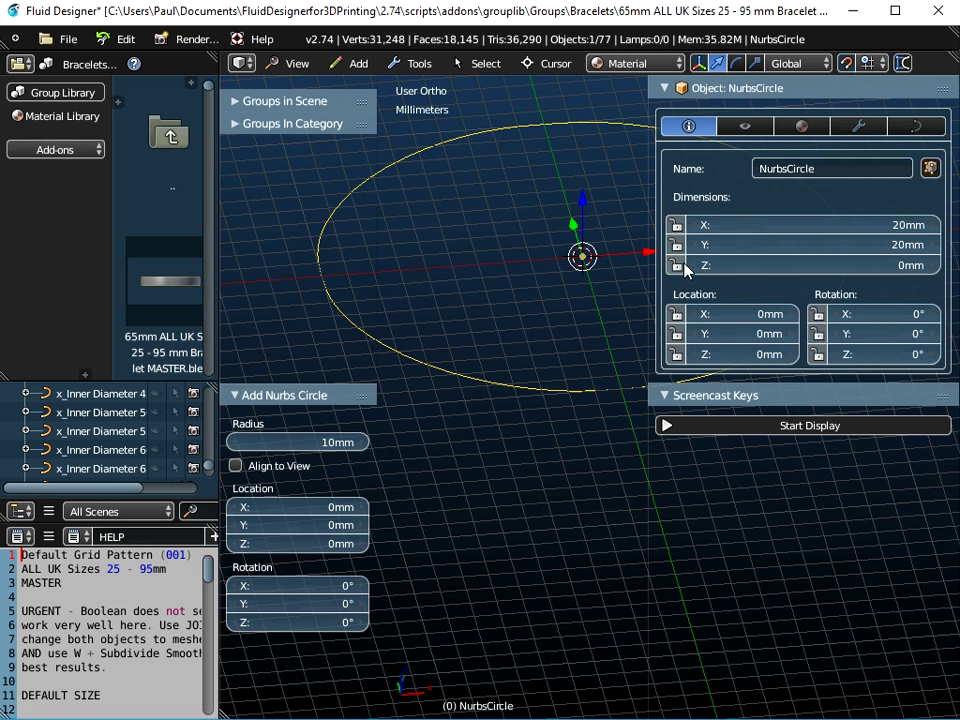
{"action": "left_click", "coordinate": [913, 127]}
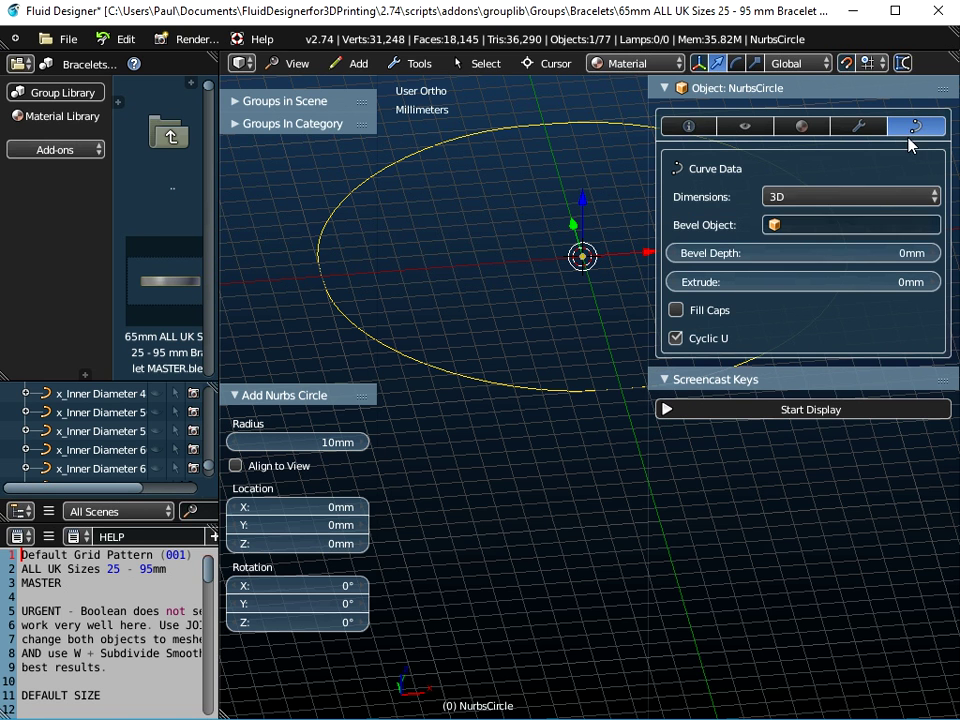
{"action": "left_click", "coordinate": [846, 228]}
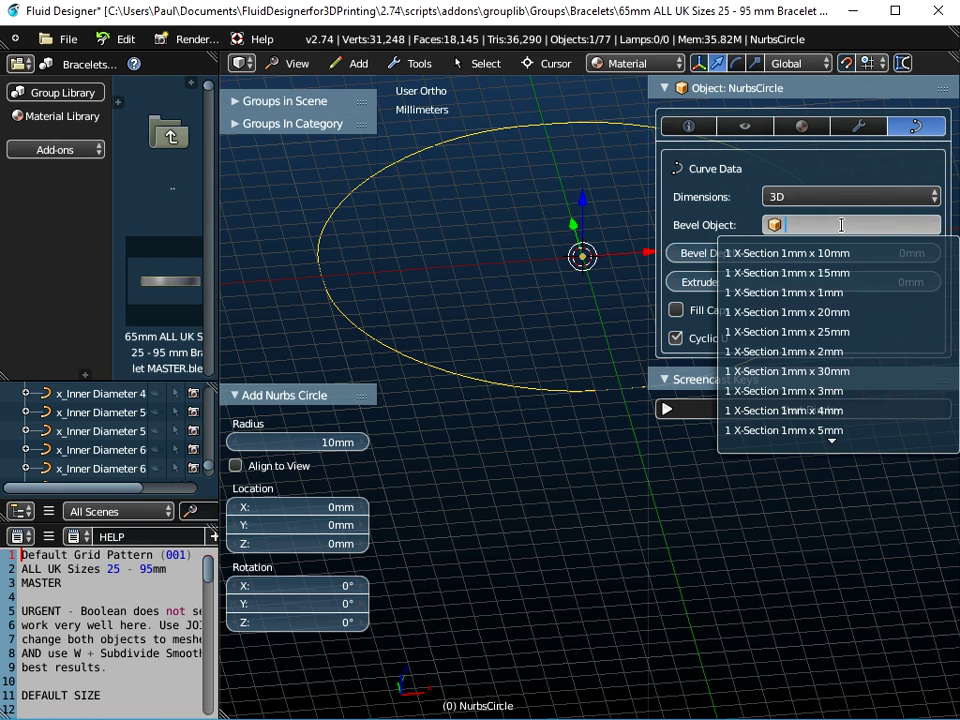
{"action": "left_click", "coordinate": [843, 391]}
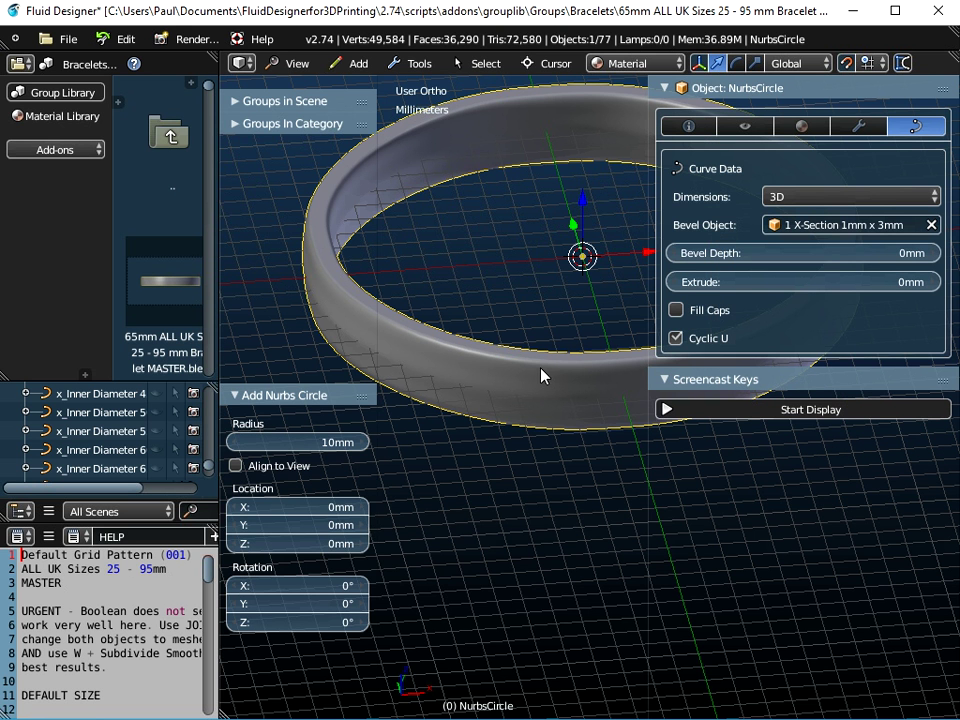
Step: Check the ring's 21.149 × 21.149 × 3mm dimensions and start the Screencast Keys display
{"action": "left_click", "coordinate": [688, 126]}
{"action": "scroll", "coordinate": [574, 379], "scroll_direction": "down", "scroll_amount": 2}
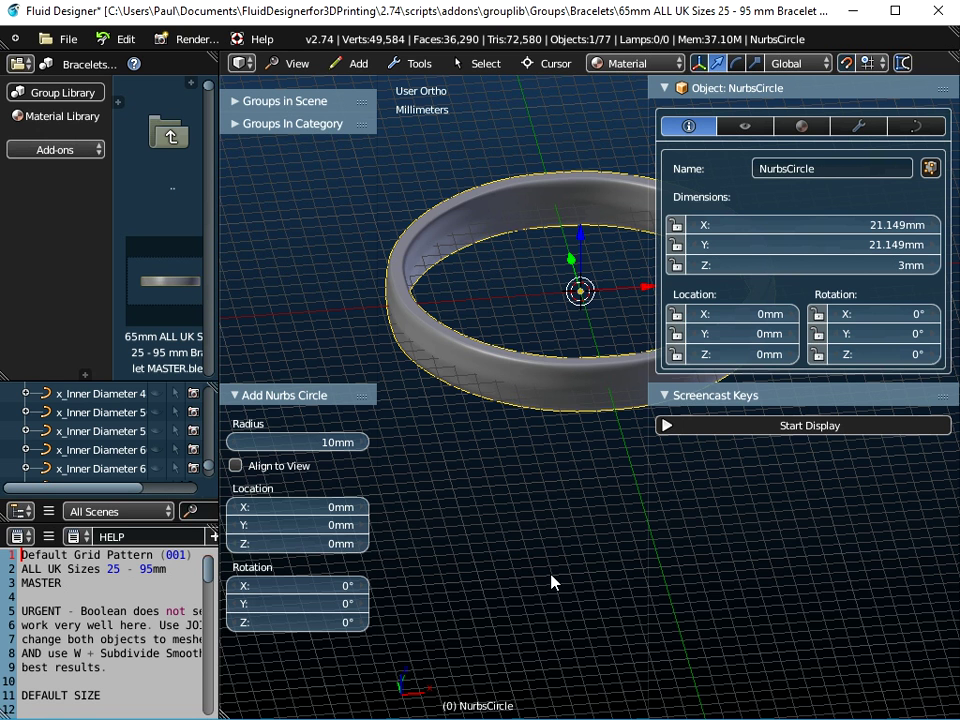
{"action": "left_click", "coordinate": [761, 428]}
Step: Scale the Nurbs ring by 0.5 and apply the scale to its data
{"action": "left_click", "coordinate": [748, 398]}
{"action": "key", "text": "s"}
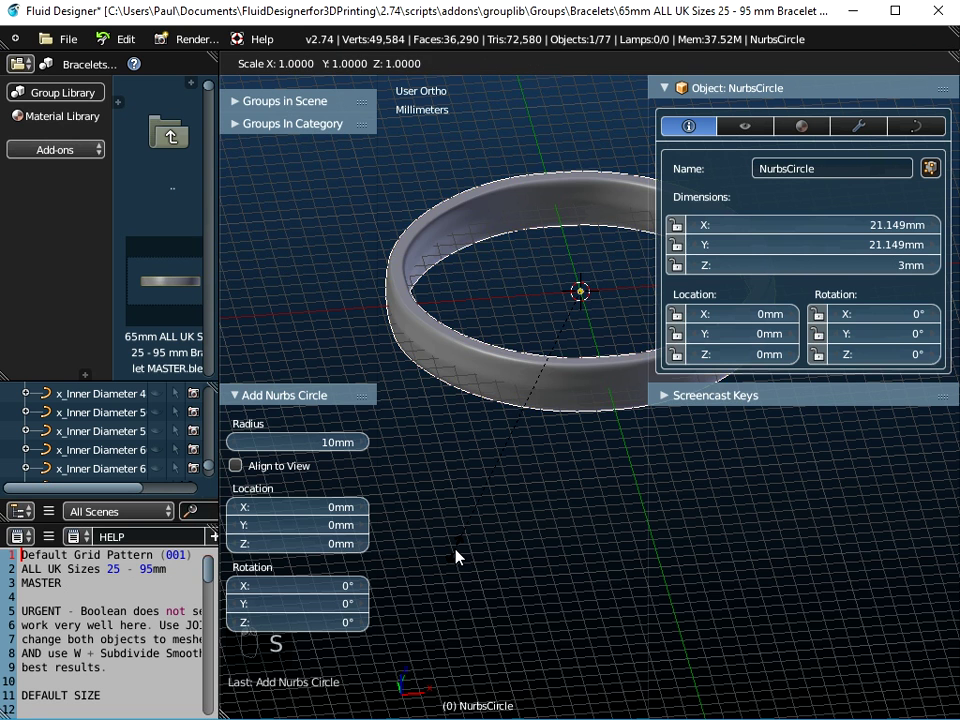
{"action": "type", "text": "0.5"}
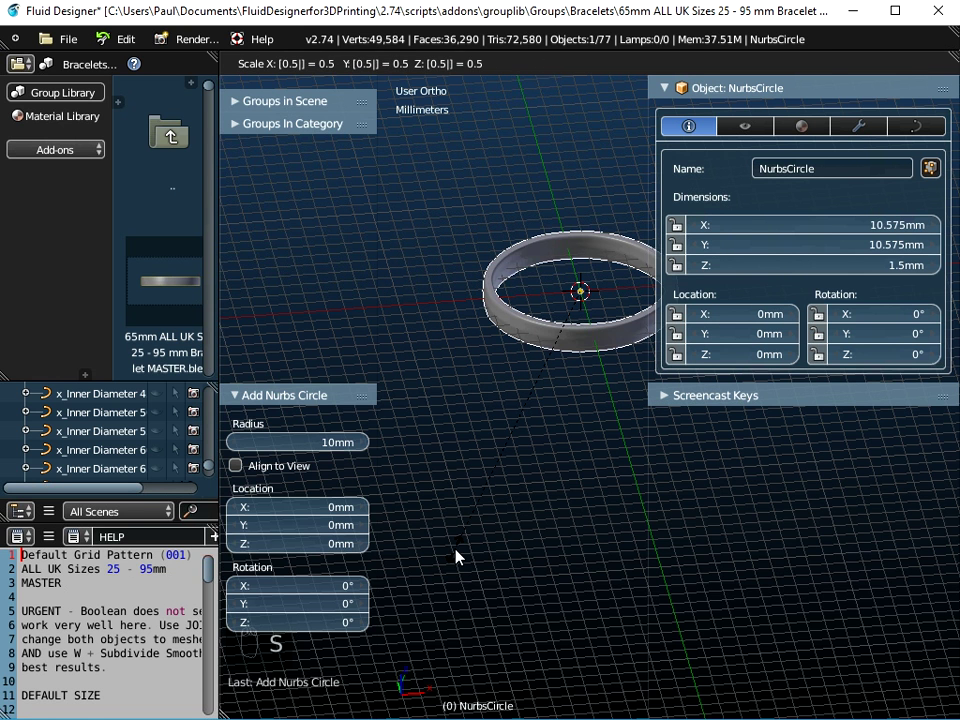
{"action": "key", "text": "Return"}
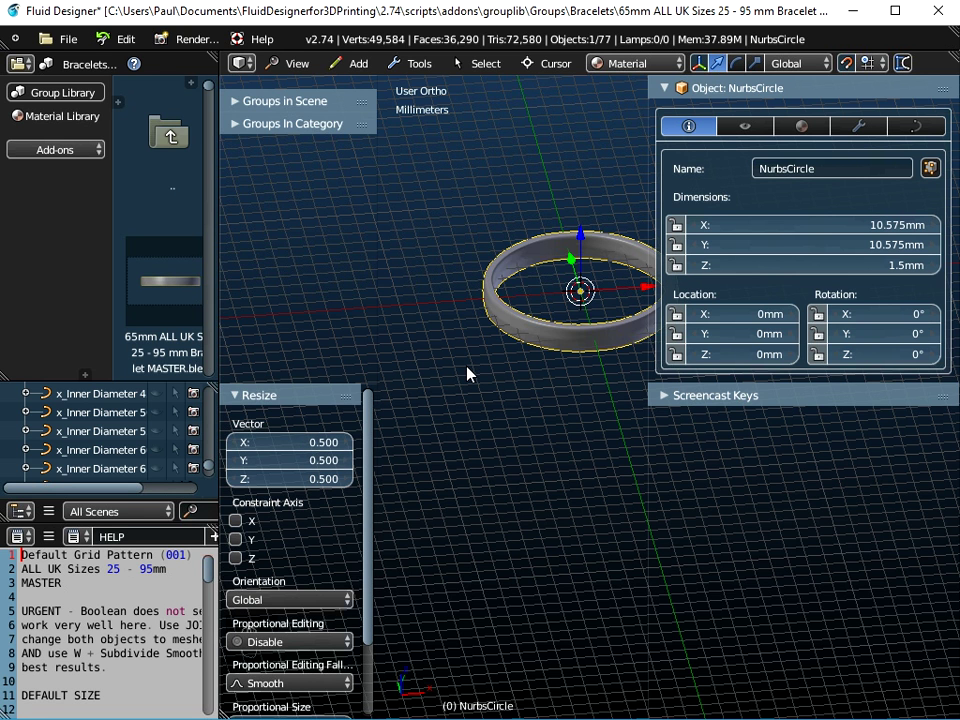
{"action": "key", "text": "ctrl+a"}
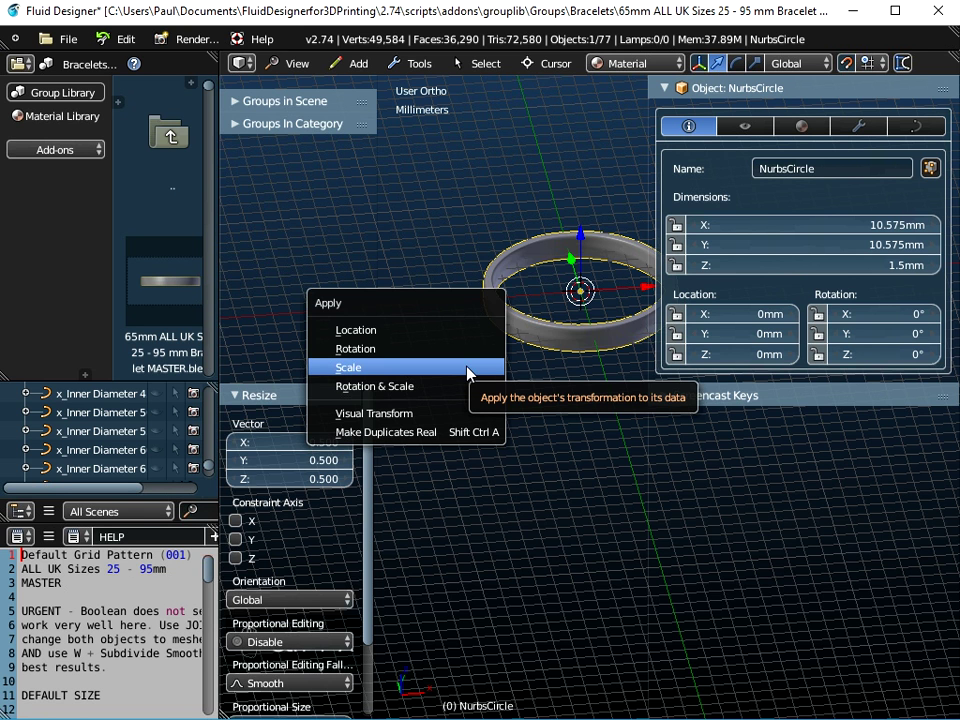
{"action": "left_click", "coordinate": [467, 369]}
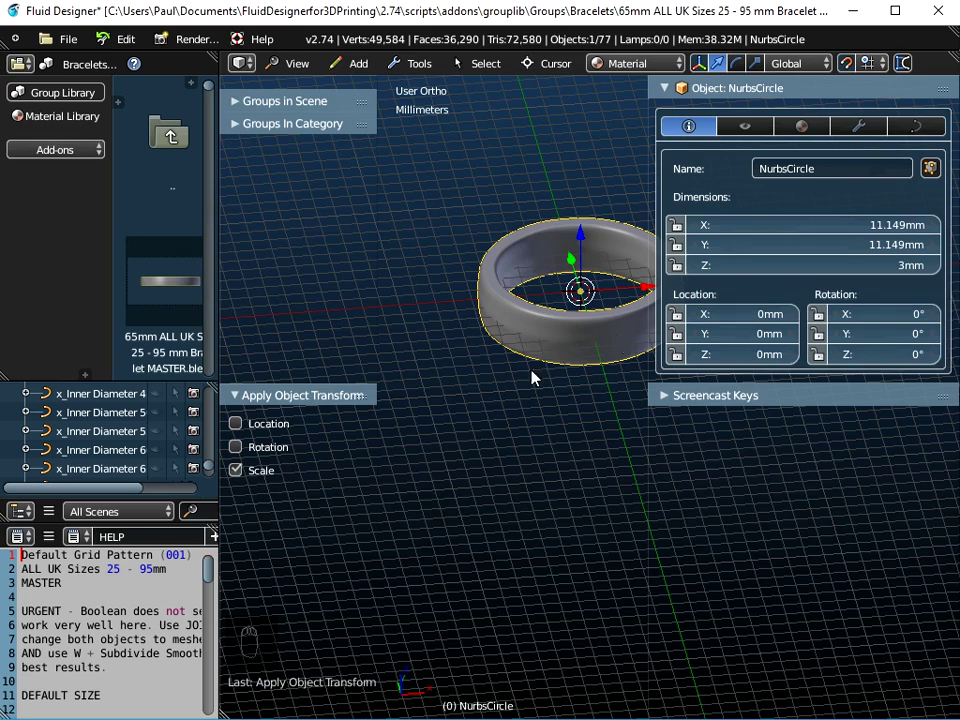
Step: Orbit to inspect the 11.149 × 11.149 × 3mm ring side-on and at an oblique angle
{"action": "scroll", "coordinate": [564, 343], "scroll_direction": "up", "scroll_amount": 3}
{"action": "scroll", "coordinate": [567, 343], "scroll_direction": "up", "scroll_amount": 2}
{"action": "middle_click_drag", "start_coordinate": [567, 343], "coordinate": [510, 342]}
{"action": "middle_click_drag", "start_coordinate": [501, 405], "coordinate": [550, 307]}
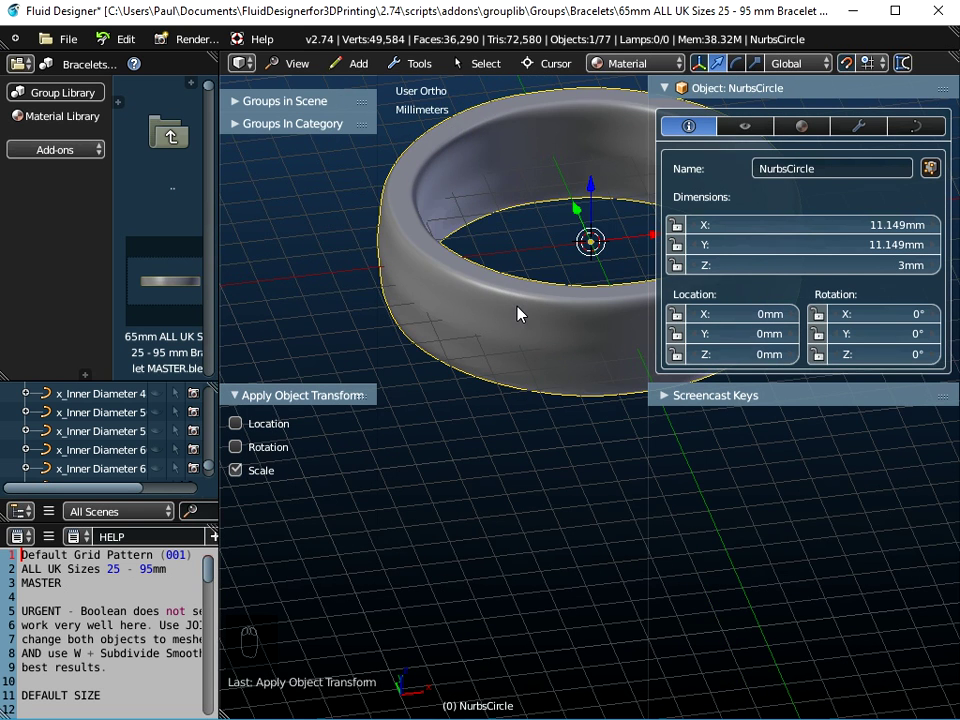
{"action": "scroll", "coordinate": [519, 314], "scroll_direction": "down", "scroll_amount": 3}
{"action": "left_click", "coordinate": [914, 128]}
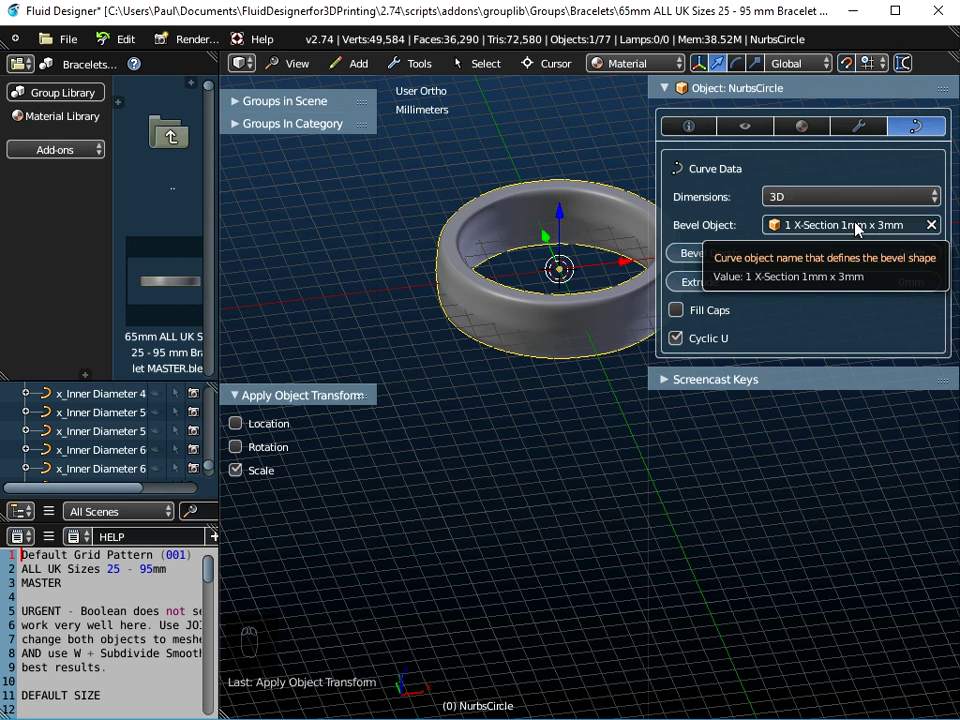
Step: Switch the ring's bevel to 1 X-Section 1mm x 8mm
{"action": "left_click", "coordinate": [856, 229]}
{"action": "scroll", "coordinate": [798, 390], "scroll_direction": "down", "scroll_amount": 4}
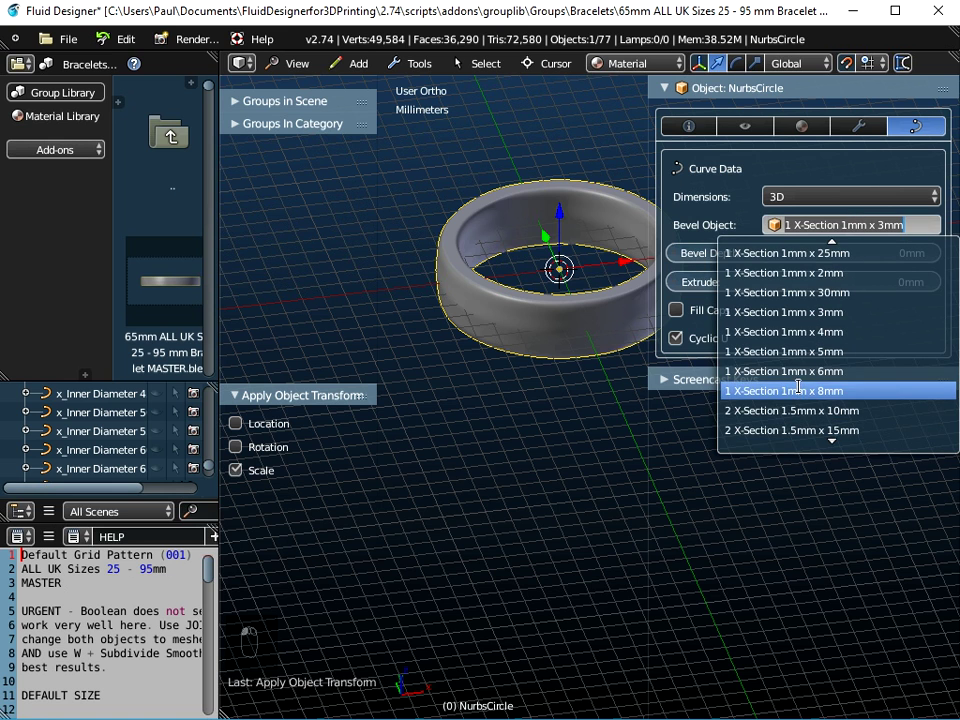
{"action": "left_click", "coordinate": [798, 390]}
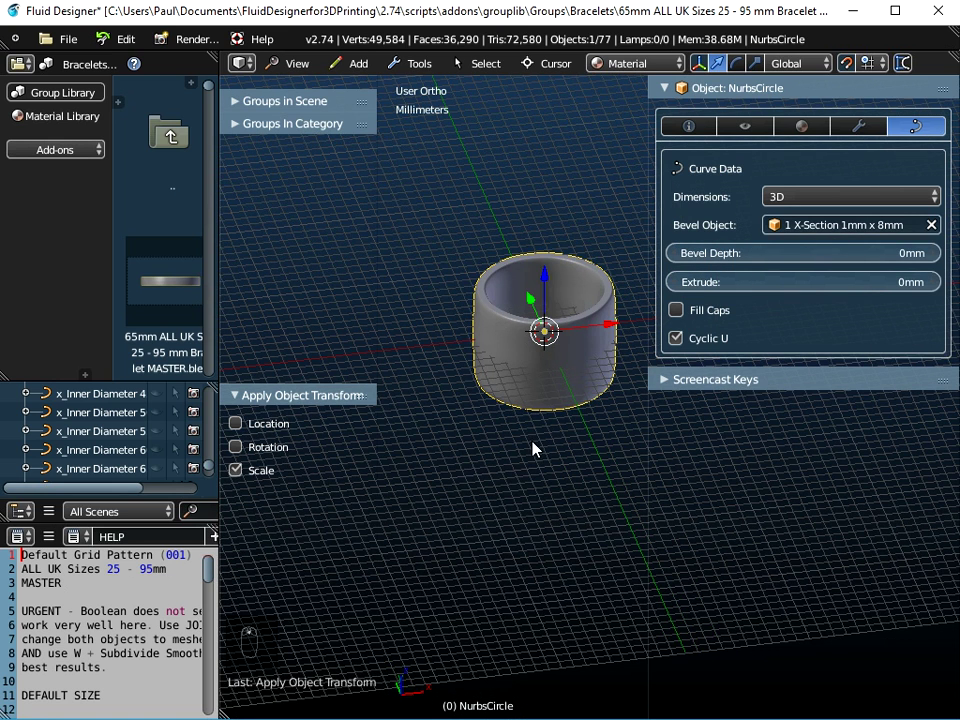
{"action": "left_click", "coordinate": [697, 128]}
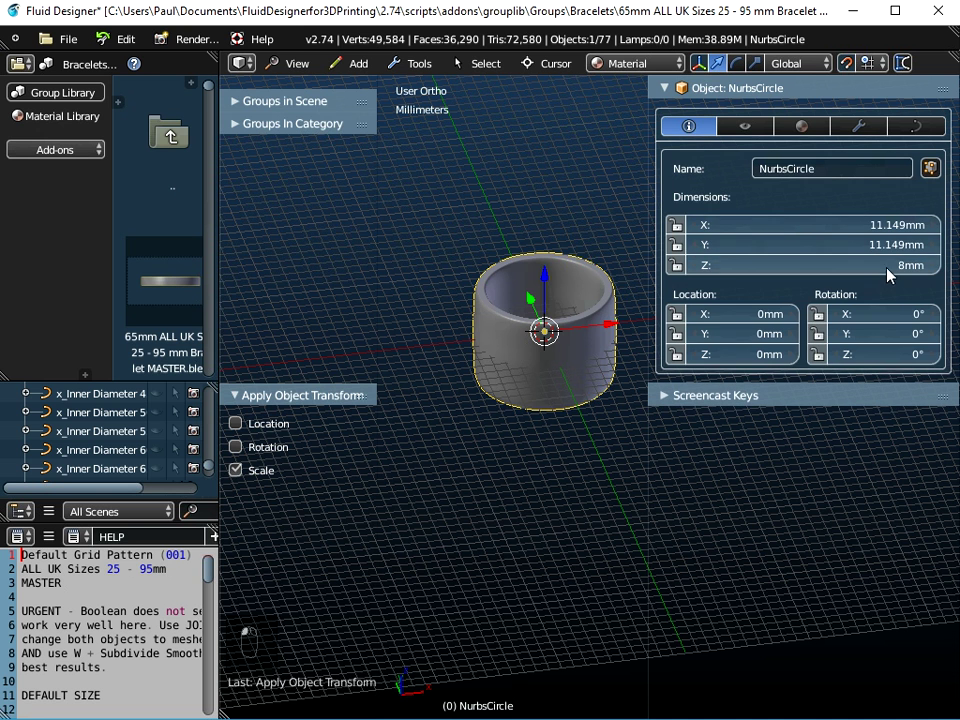
Step: Enlarge the ring 2.3 times and apply the scale, giving 24.149 × 24.149 × 8mm
{"action": "key", "text": "s"}
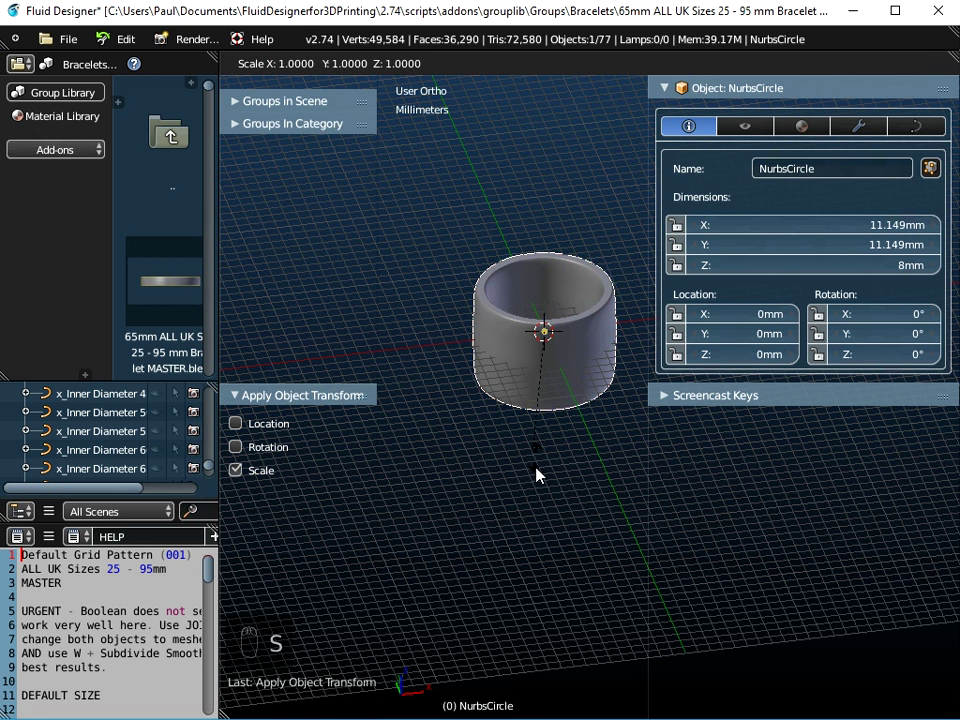
{"action": "left_click", "coordinate": [536, 619]}
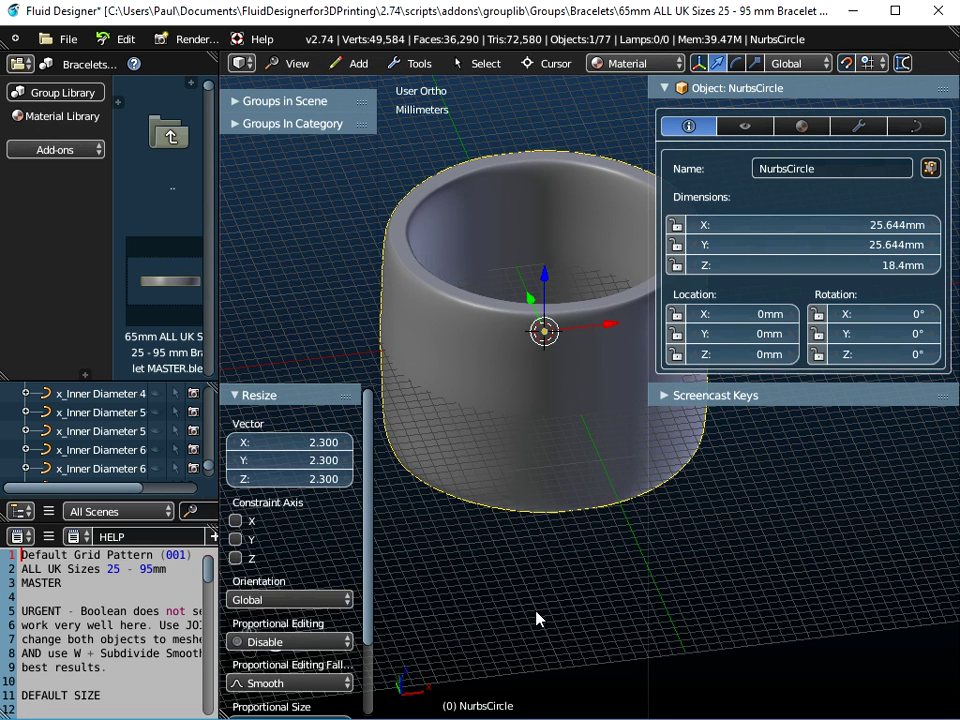
{"action": "key", "text": "ctrl+a"}
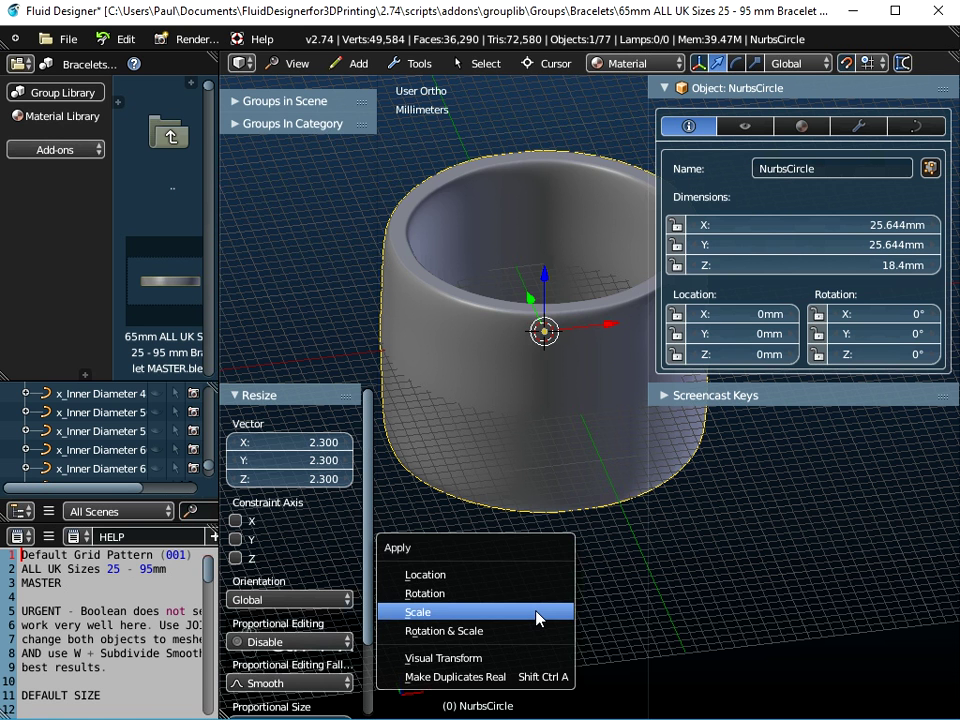
{"action": "left_click", "coordinate": [536, 612]}
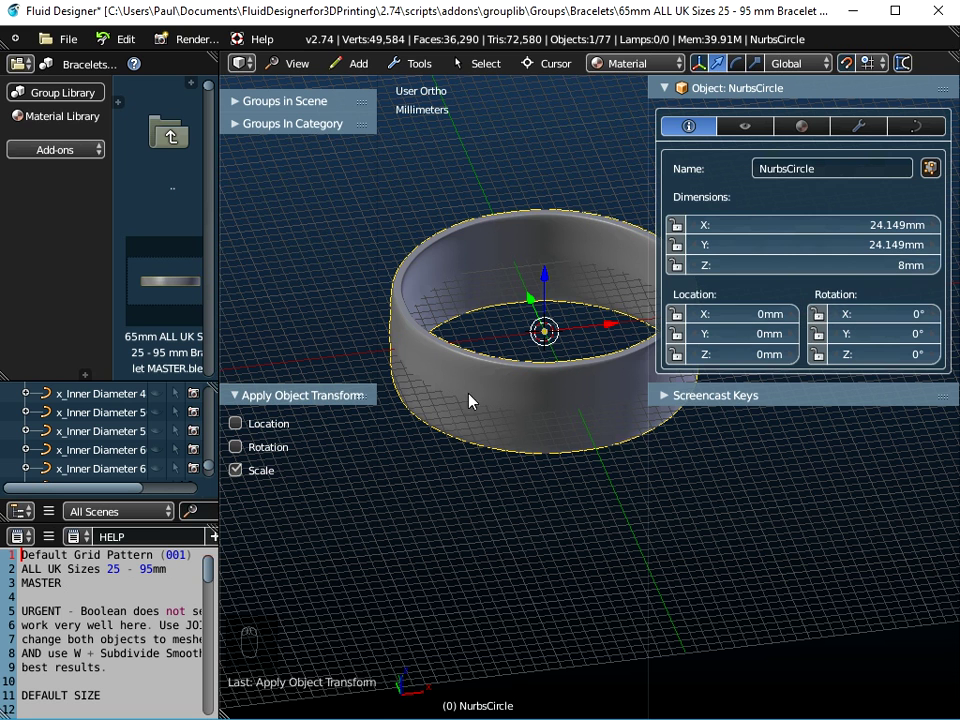
{"action": "left_click", "coordinate": [903, 127]}
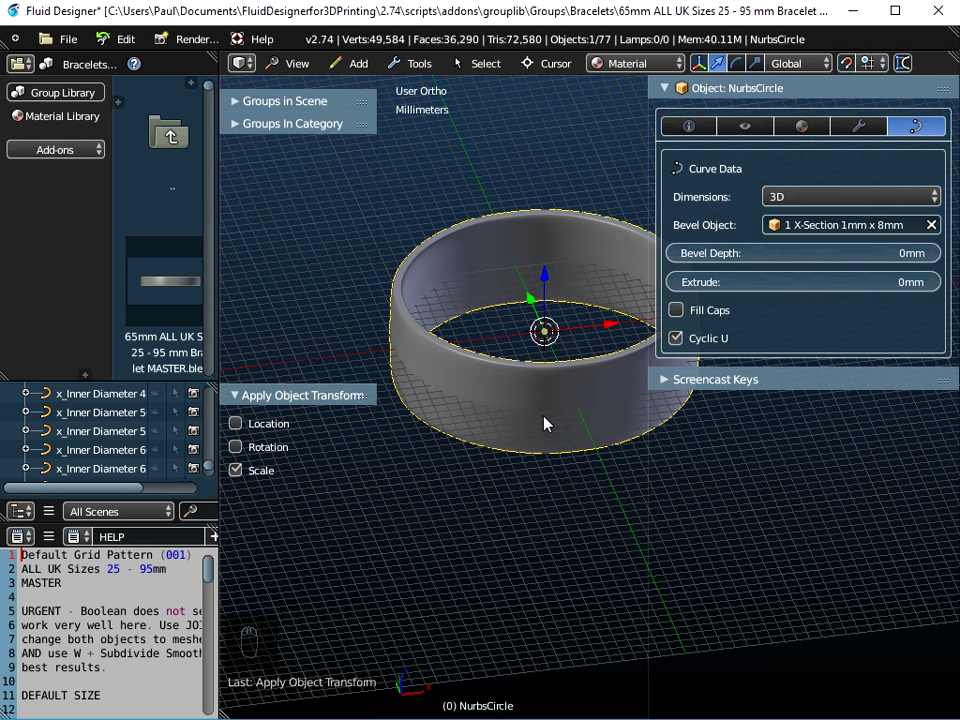
{"action": "scroll", "coordinate": [52, 405], "scroll_direction": "down", "scroll_amount": 3}
{"action": "scroll", "coordinate": [62, 430], "scroll_direction": "up", "scroll_amount": 4}
{"action": "scroll", "coordinate": [62, 430], "scroll_direction": "up", "scroll_amount": 5}
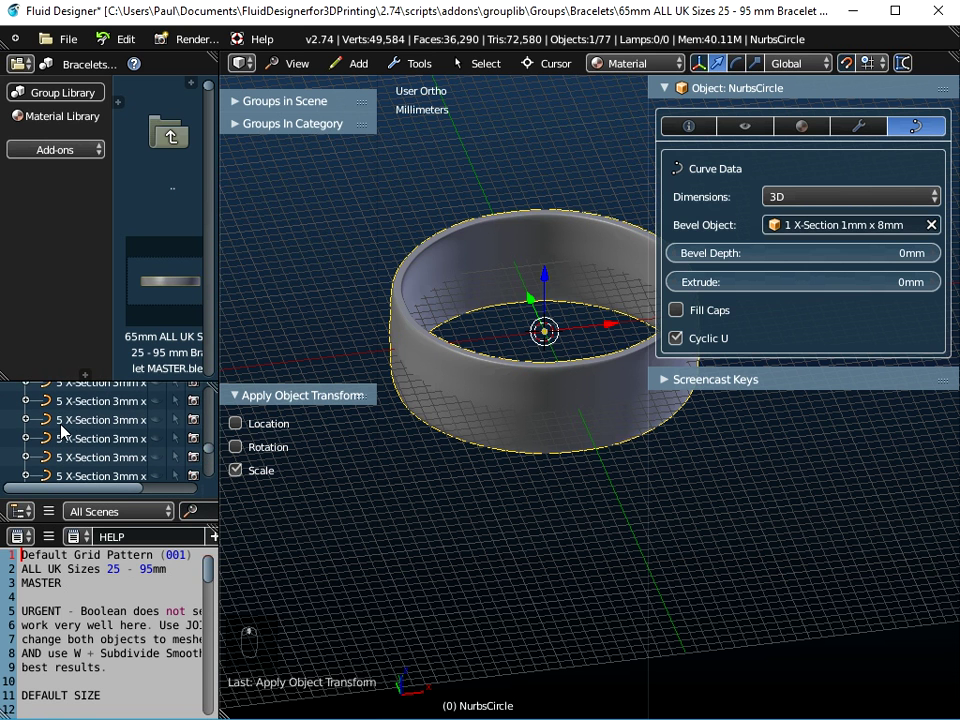
{"action": "scroll", "coordinate": [48, 420], "scroll_direction": "down", "scroll_amount": 2}
{"action": "scroll", "coordinate": [48, 420], "scroll_direction": "down", "scroll_amount": 5}
{"action": "scroll", "coordinate": [48, 422], "scroll_direction": "up", "scroll_amount": 5}
{"action": "scroll", "coordinate": [48, 424], "scroll_direction": "down", "scroll_amount": 2}
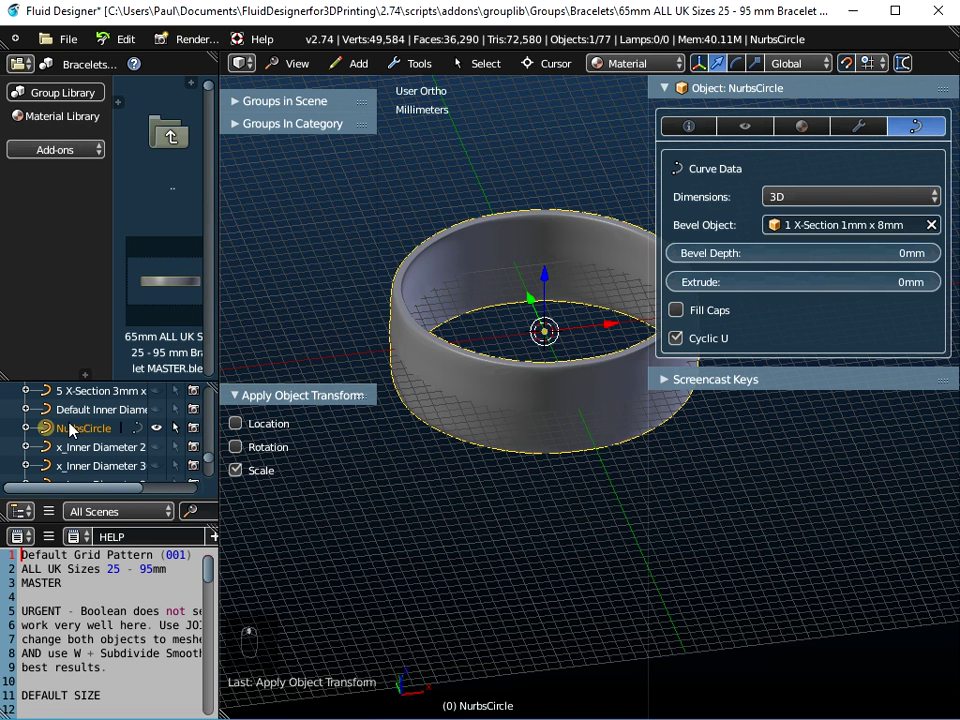
{"action": "scroll", "coordinate": [52, 418], "scroll_direction": "up", "scroll_amount": 3}
{"action": "scroll", "coordinate": [50, 415], "scroll_direction": "down", "scroll_amount": 5}
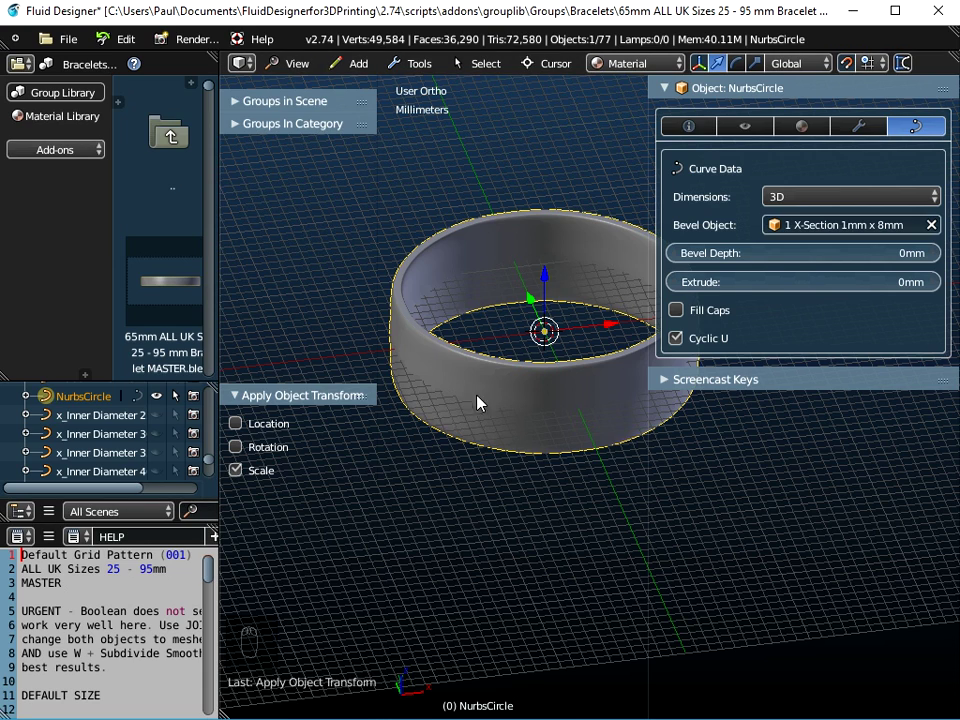
{"action": "scroll", "coordinate": [486, 393], "scroll_direction": "up", "scroll_amount": 1}
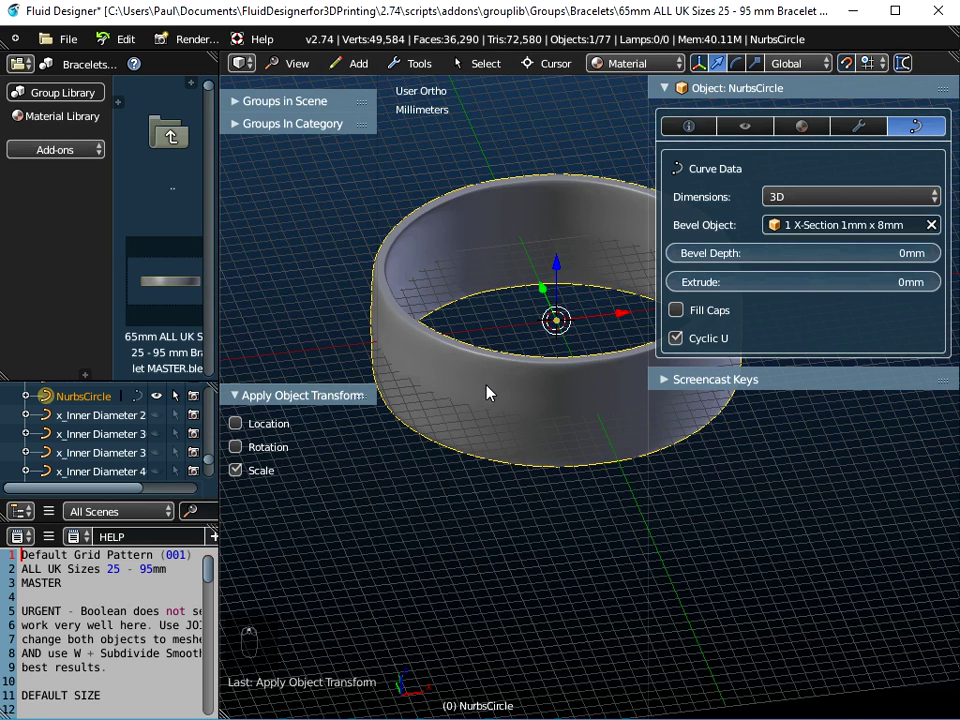
{"action": "middle_click_drag", "start_coordinate": [489, 392], "coordinate": [522, 418]}
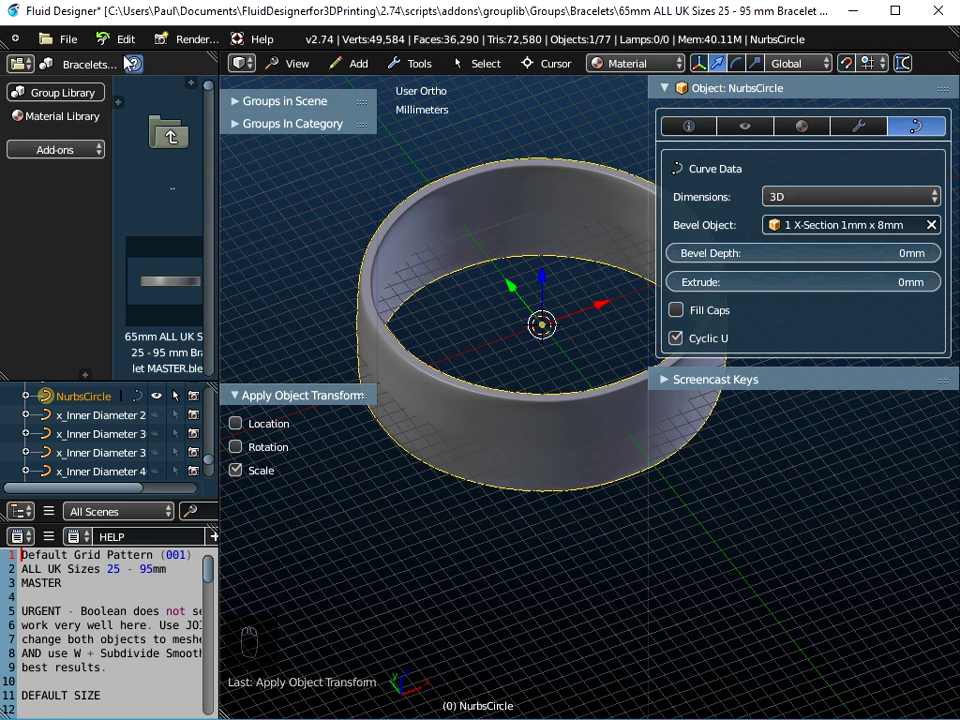
{"action": "left_click", "coordinate": [58, 38]}
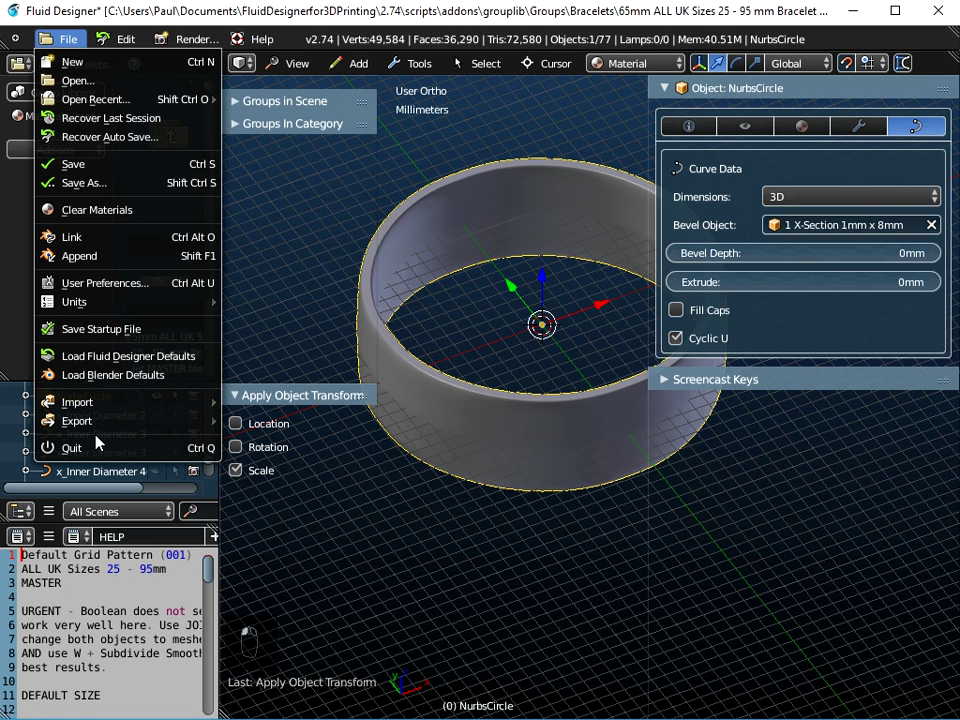
{"action": "mouse_move", "coordinate": [72, 421]}
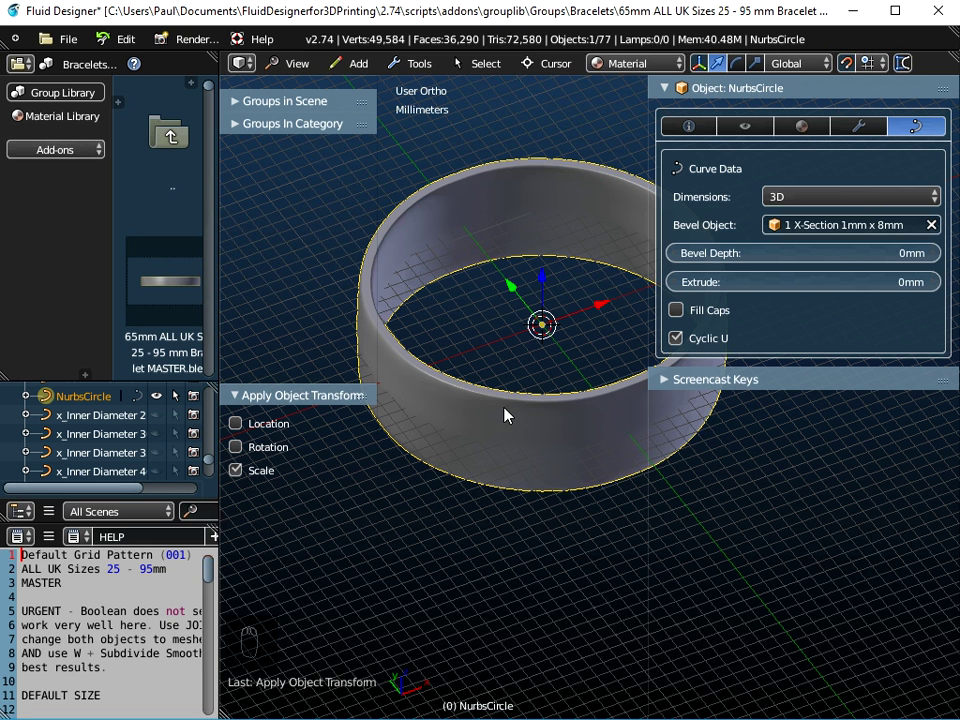
{"action": "mouse_move", "coordinate": [509, 421]}
{"action": "middle_mouse_down"}
{"action": "mouse_move", "coordinate": [525, 317]}
{"action": "mouse_move", "coordinate": [489, 450]}
{"action": "mouse_move", "coordinate": [520, 431]}
{"action": "middle_mouse_up"}
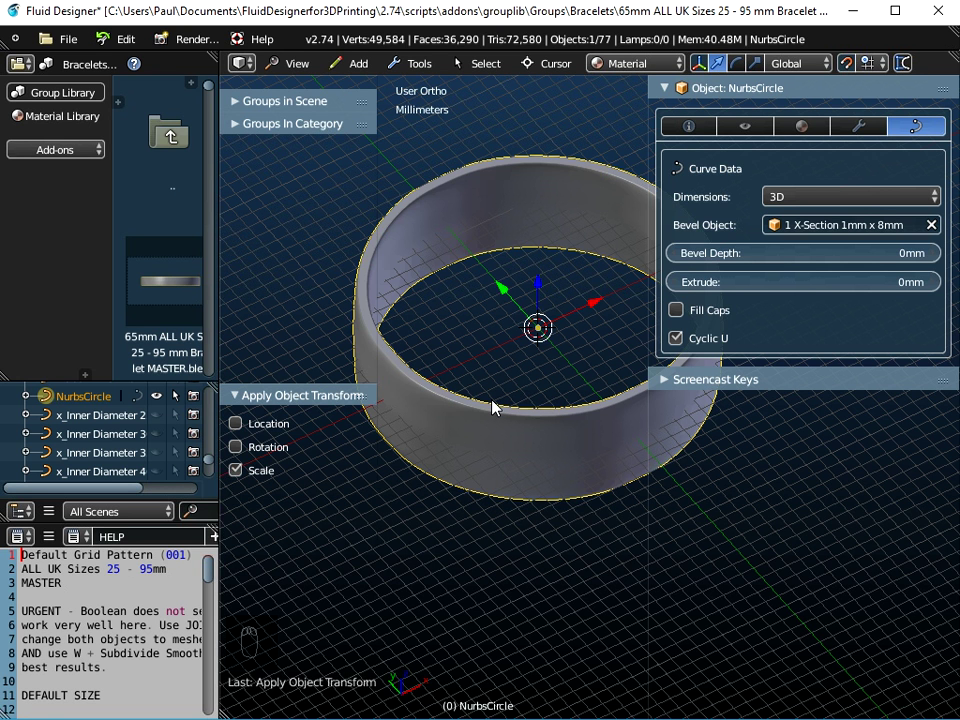
Step: Delete the Nurbs ring and add a fresh Bezier circle, orbiting to view it
{"action": "key", "text": "x"}
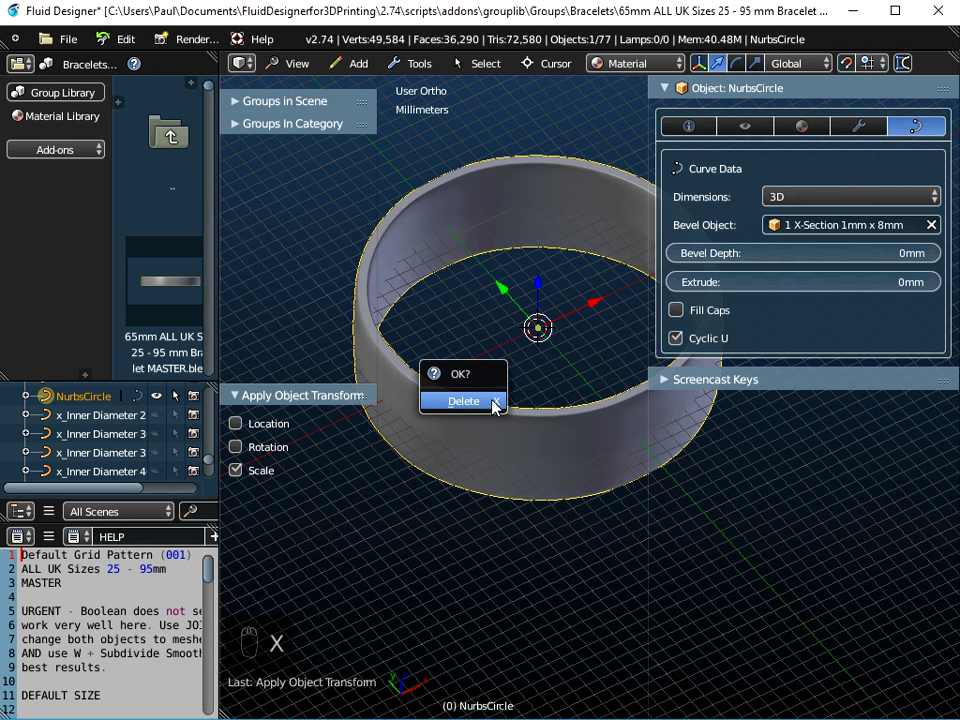
{"action": "left_click", "coordinate": [463, 404]}
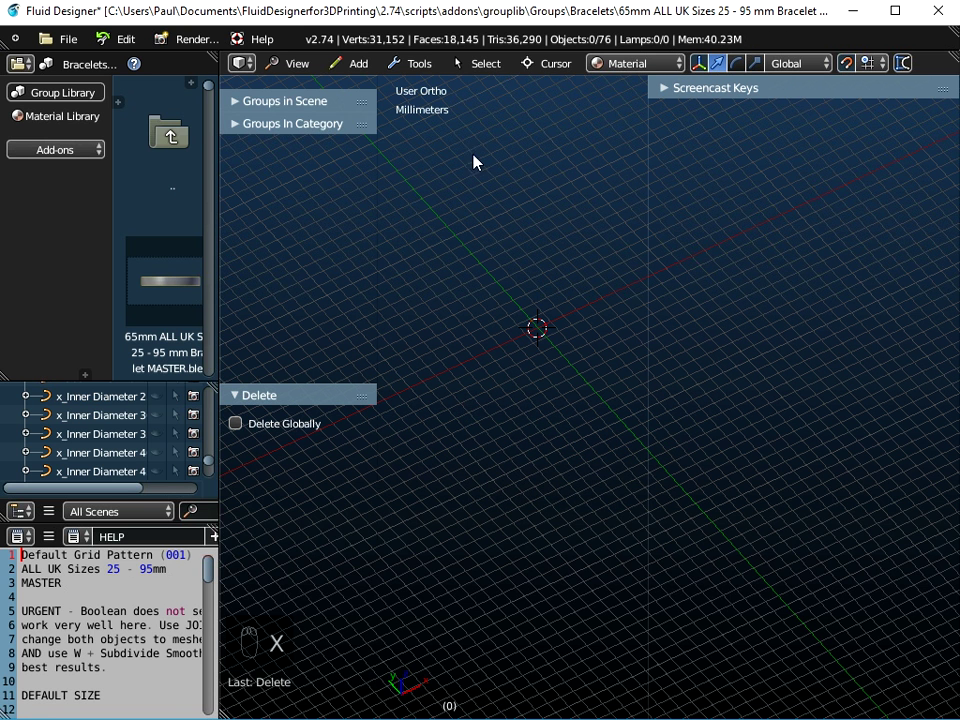
{"action": "left_click", "coordinate": [347, 64]}
{"action": "mouse_move", "coordinate": [369, 110]}
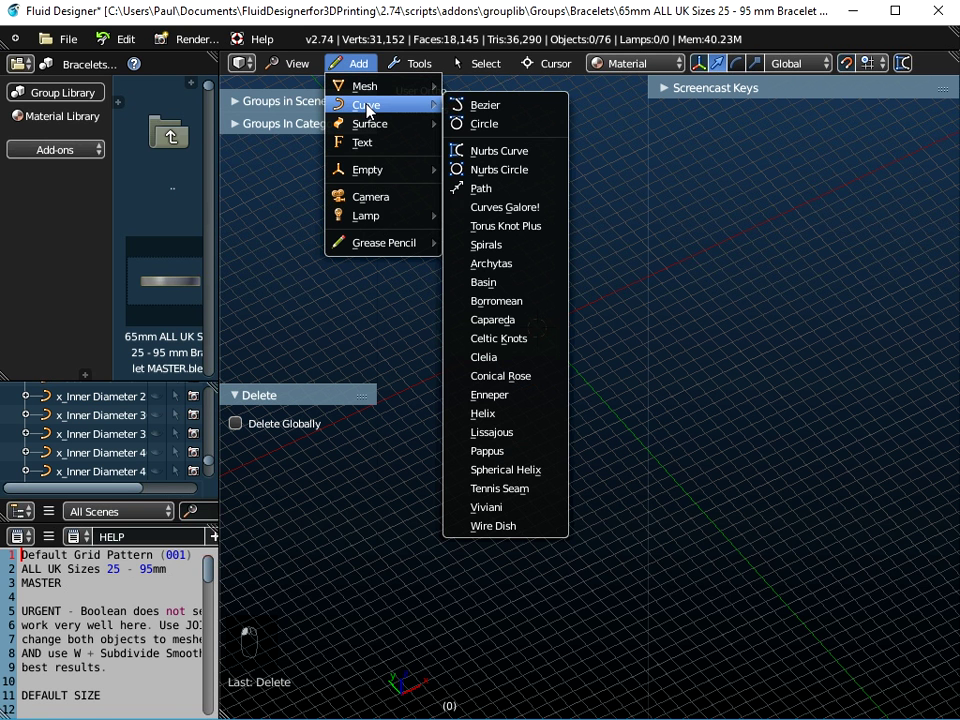
{"action": "left_click", "coordinate": [485, 125]}
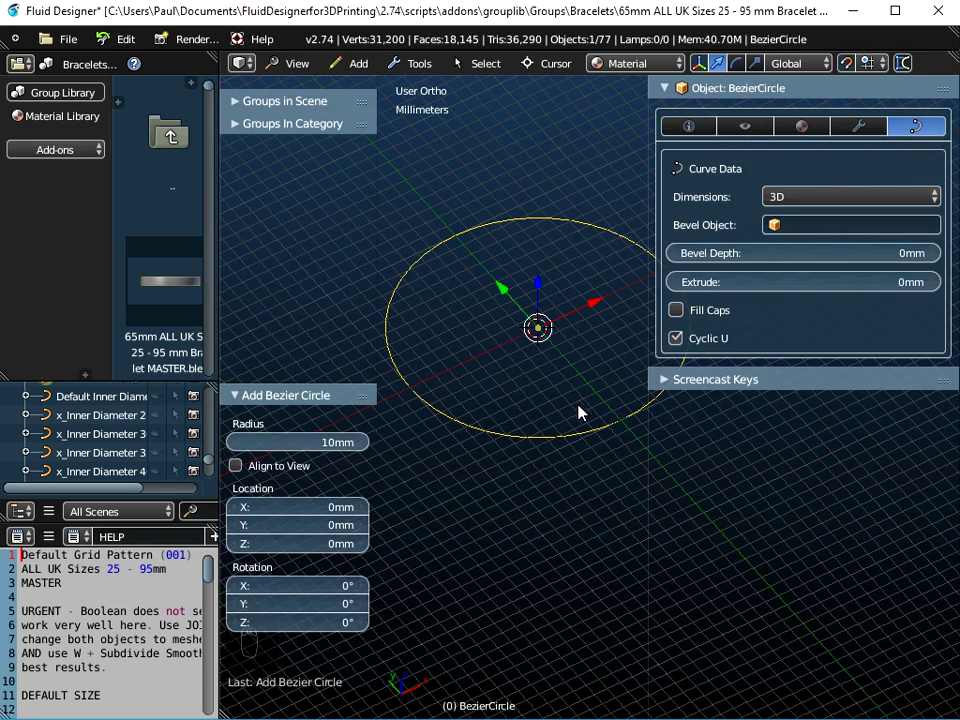
{"action": "middle_click_drag", "start_coordinate": [506, 414], "coordinate": [583, 426]}
{"action": "left_click_drag", "start_coordinate": [647, 437], "coordinate": [703, 437]}
{"action": "middle_click_drag", "start_coordinate": [550, 437], "coordinate": [544, 467]}
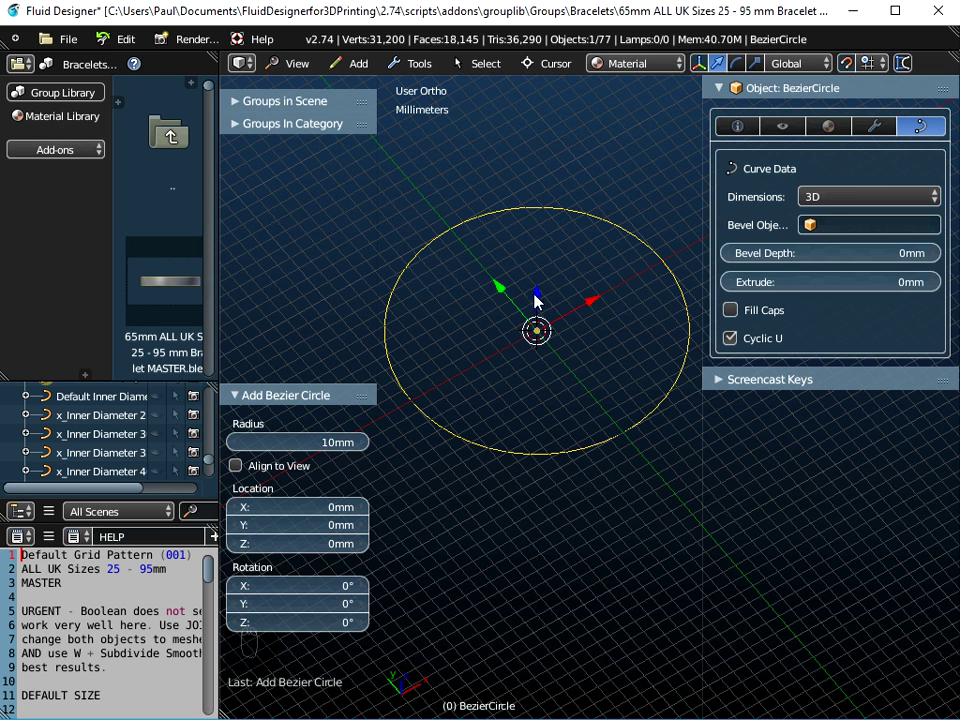
Step: Switch to the default Blender interface and enter Edit Mode on the circle
{"action": "left_click", "coordinate": [15, 42]}
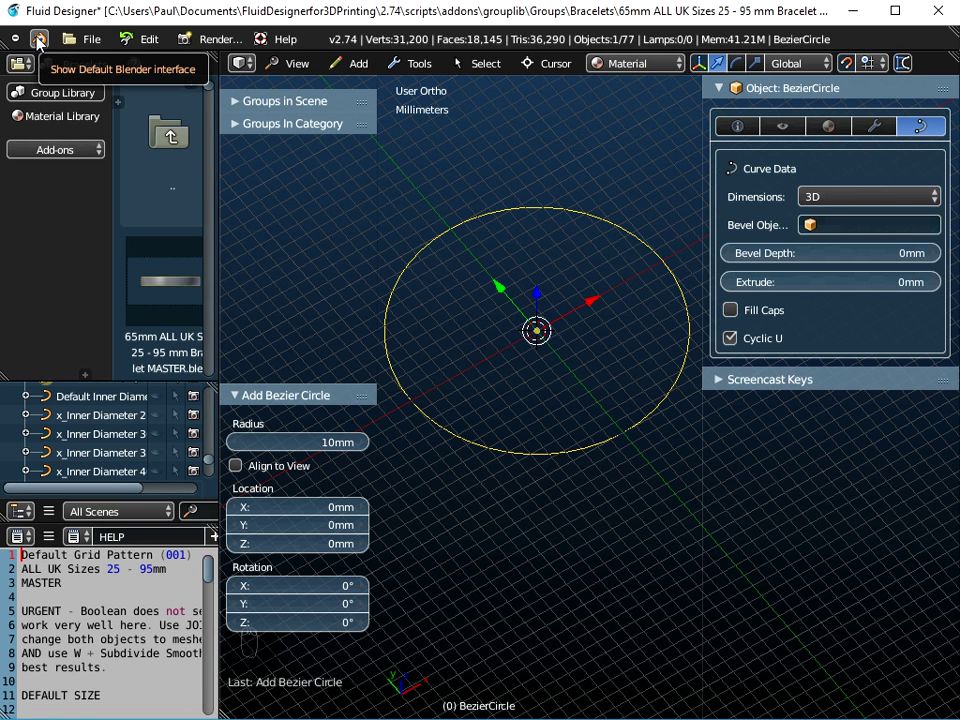
{"action": "left_click", "coordinate": [38, 42]}
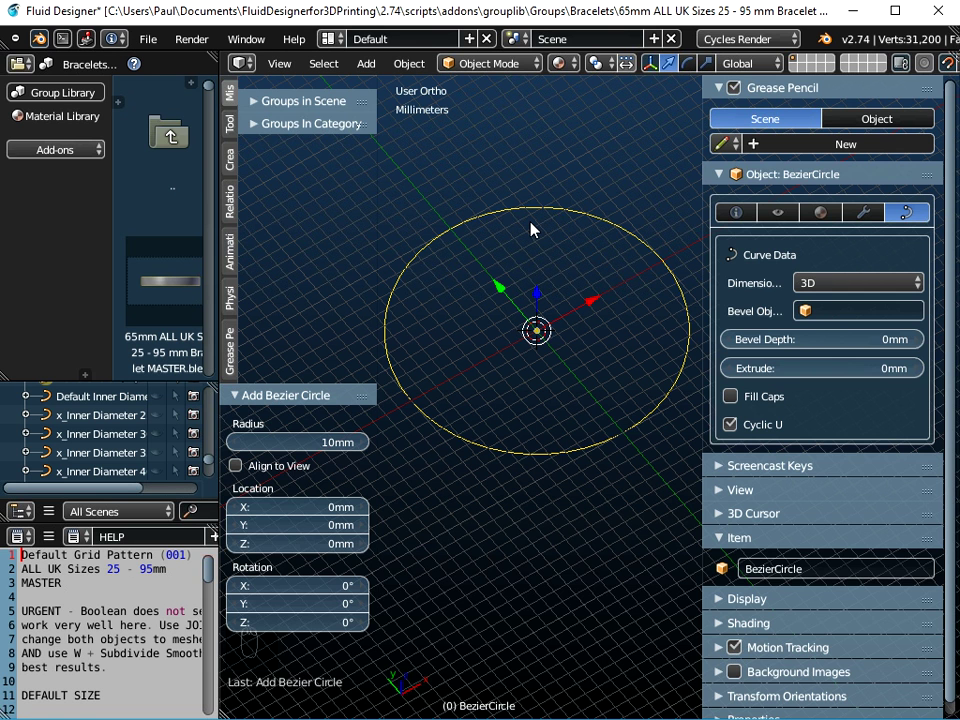
{"action": "key", "text": "Tab"}
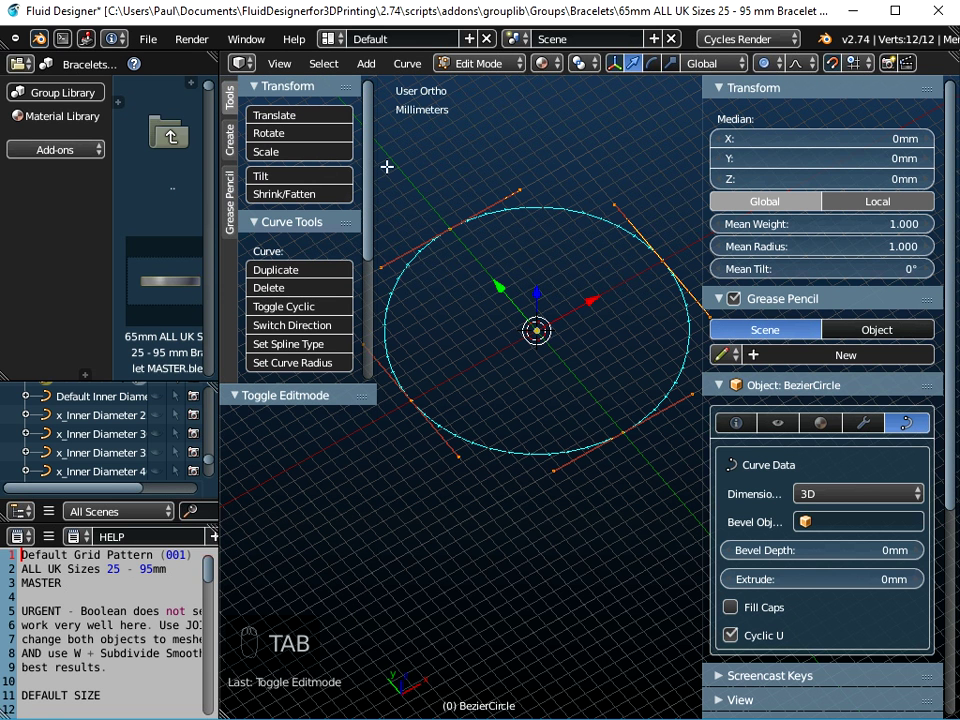
Step: Select all points and set the spline type to Poly, making a four-point square
{"action": "scroll", "coordinate": [330, 242], "scroll_direction": "down", "scroll_amount": 3}
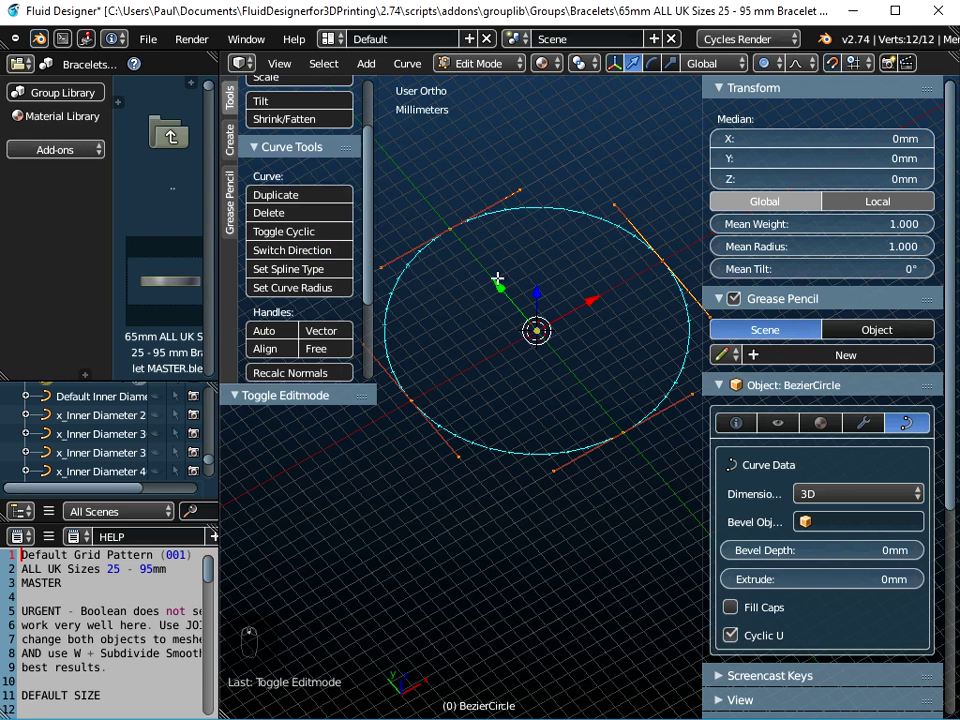
{"action": "middle_click_drag", "start_coordinate": [615, 208], "coordinate": [606, 253]}
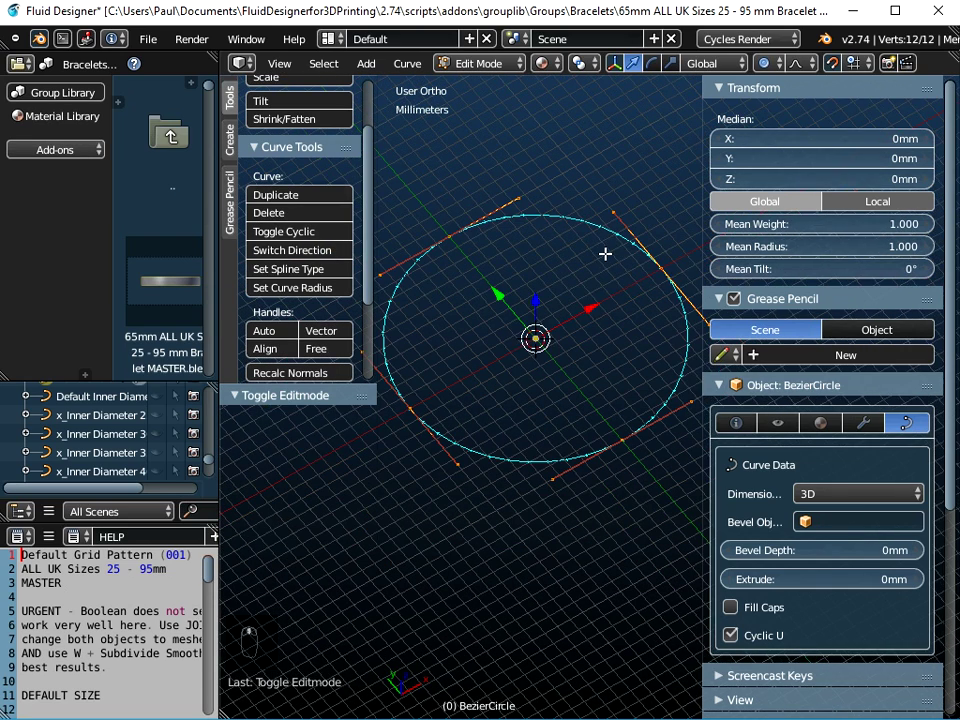
{"action": "key", "text": "a"}
{"action": "key", "text": "a"}
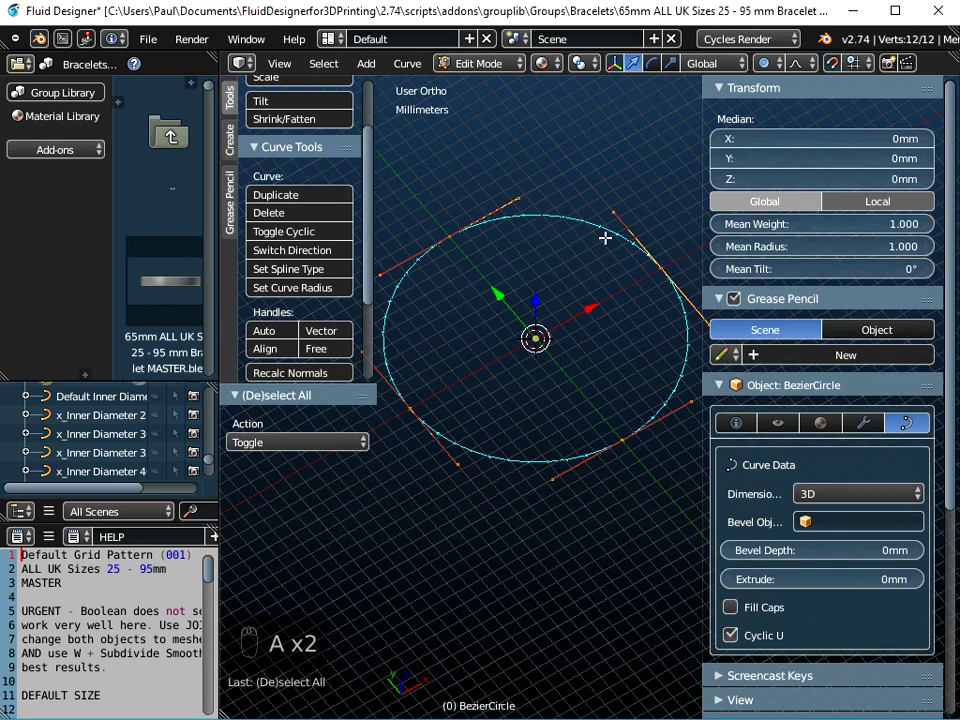
{"action": "left_click", "coordinate": [287, 273]}
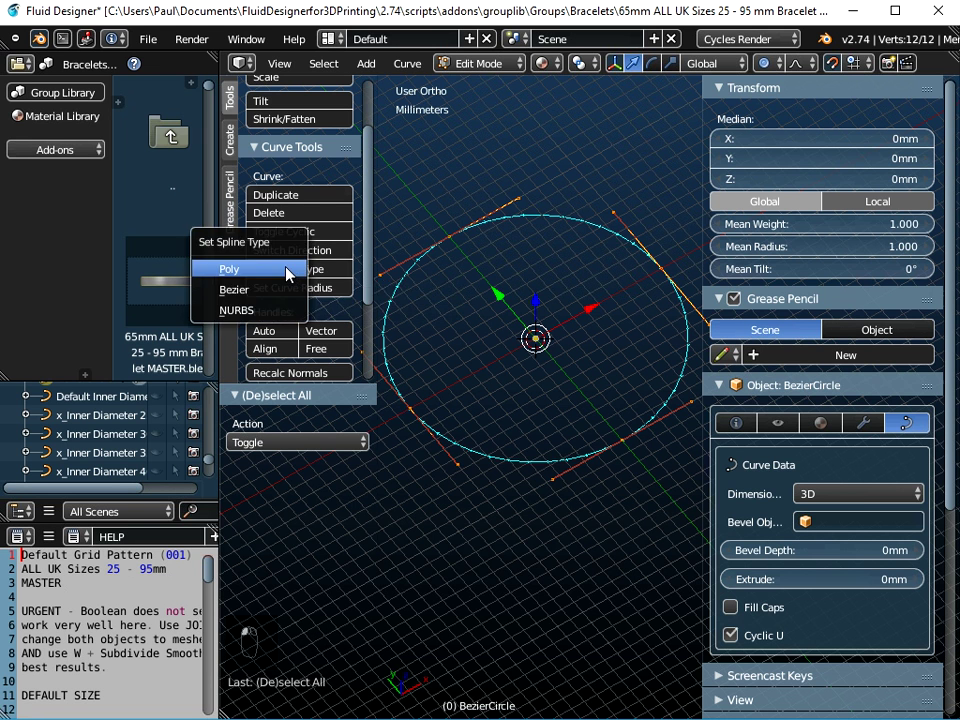
{"action": "left_click", "coordinate": [233, 270]}
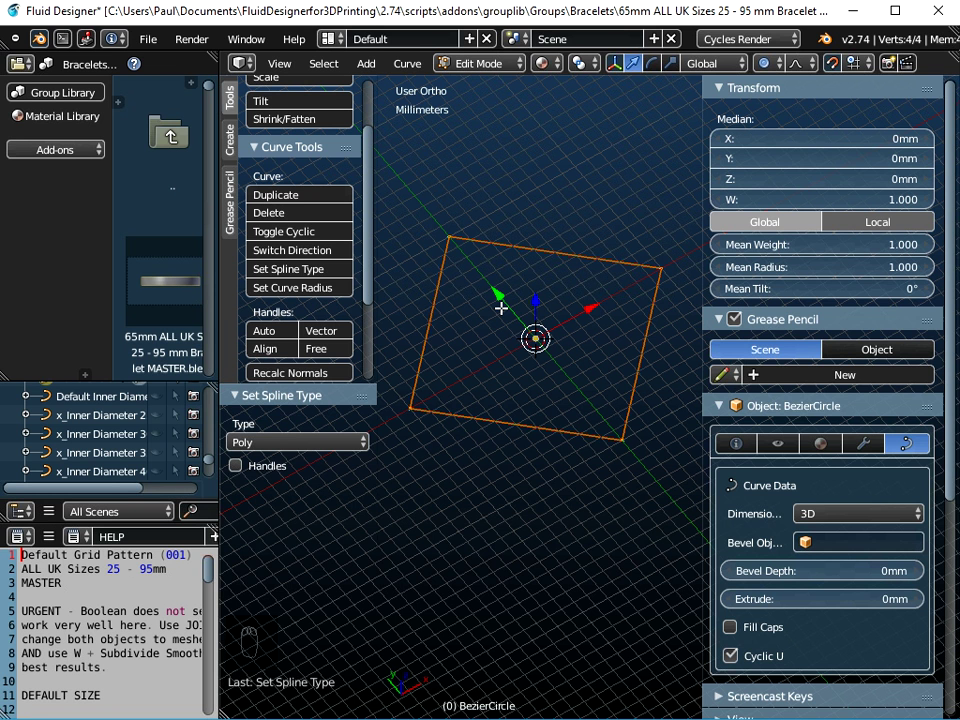
Step: Back in Object Mode, bevel the square curve with the 1 X-Section 1mm x 3mm profile
{"action": "key", "text": "Tab"}
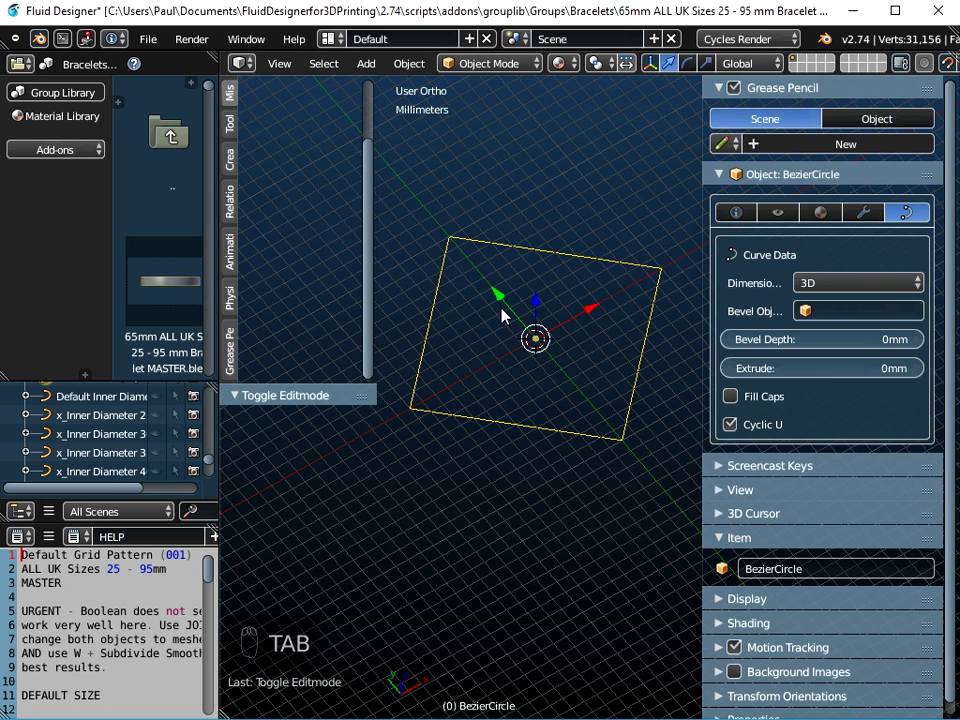
{"action": "left_click", "coordinate": [843, 310]}
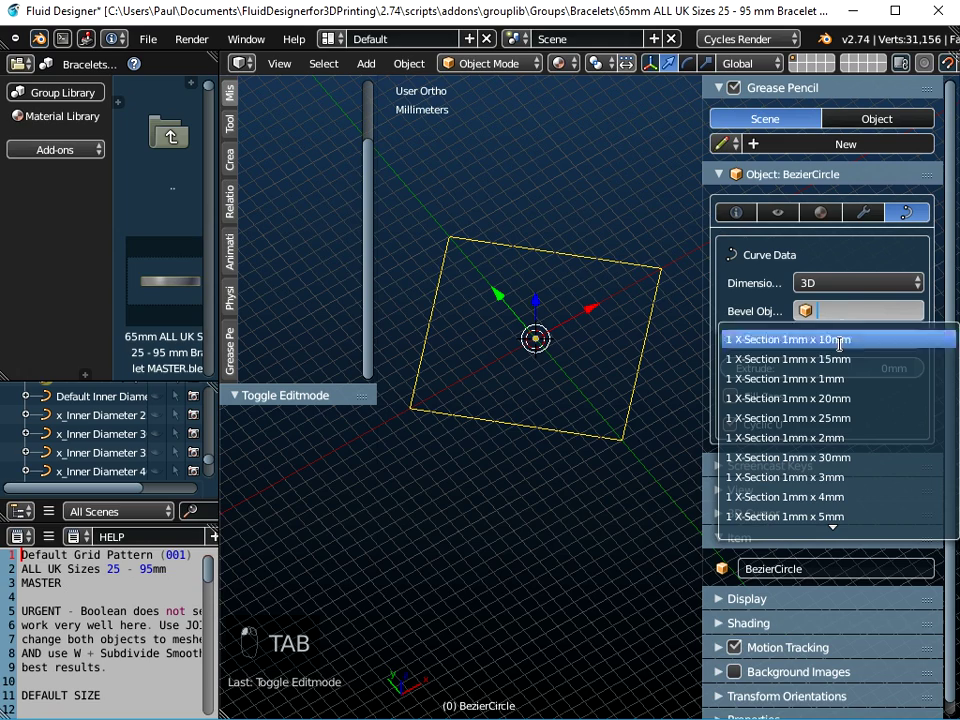
{"action": "left_click", "coordinate": [817, 478]}
{"action": "middle_click_drag", "start_coordinate": [561, 446], "coordinate": [553, 407]}
{"action": "scroll", "coordinate": [553, 396], "scroll_direction": "up", "scroll_amount": 3}
{"action": "scroll", "coordinate": [553, 388], "scroll_direction": "down", "scroll_amount": 3}
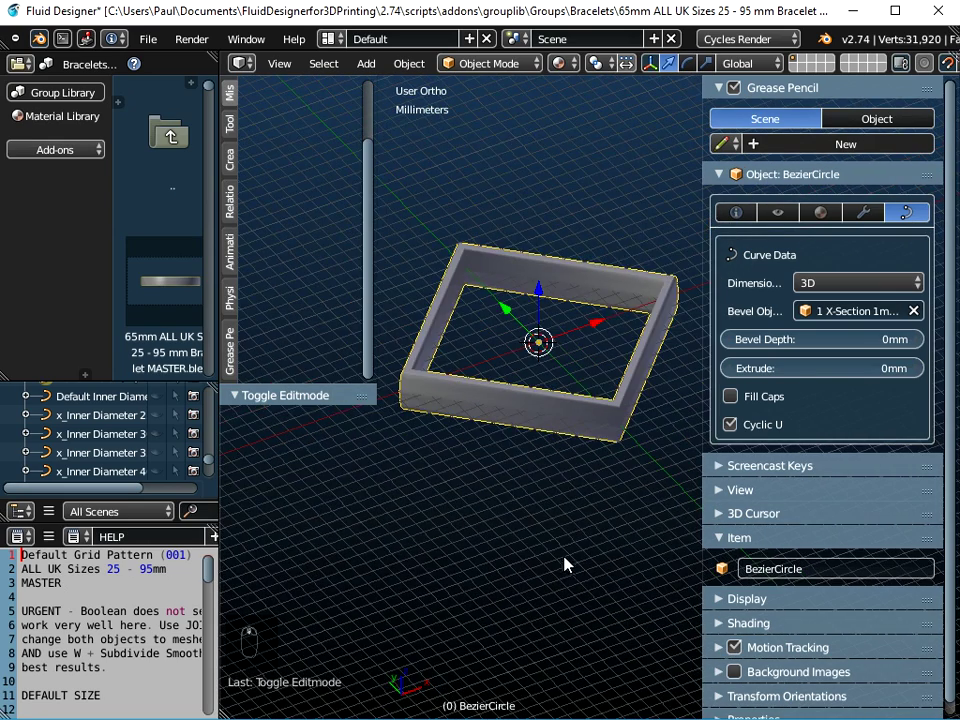
{"action": "scroll", "coordinate": [559, 497], "scroll_direction": "down", "scroll_amount": 1}
{"action": "scroll", "coordinate": [561, 388], "scroll_direction": "up", "scroll_amount": 2}
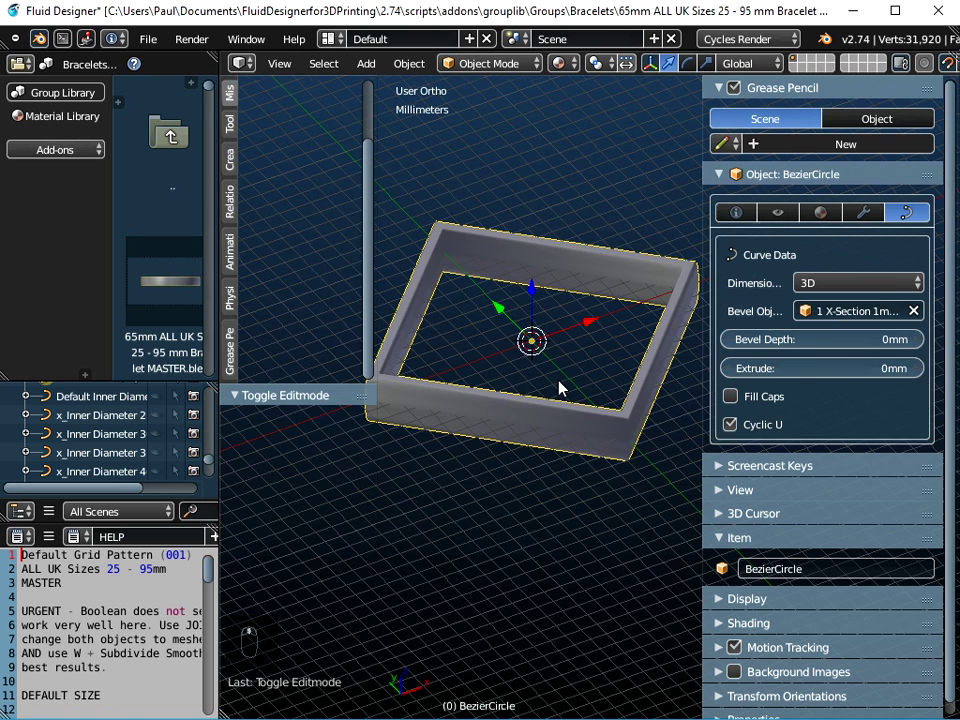
{"action": "scroll", "coordinate": [568, 452], "scroll_direction": "up", "scroll_amount": 1}
Step: Scale the square frame to 0.5 on every axis and show its transform values
{"action": "type", "text": "s0.5"}
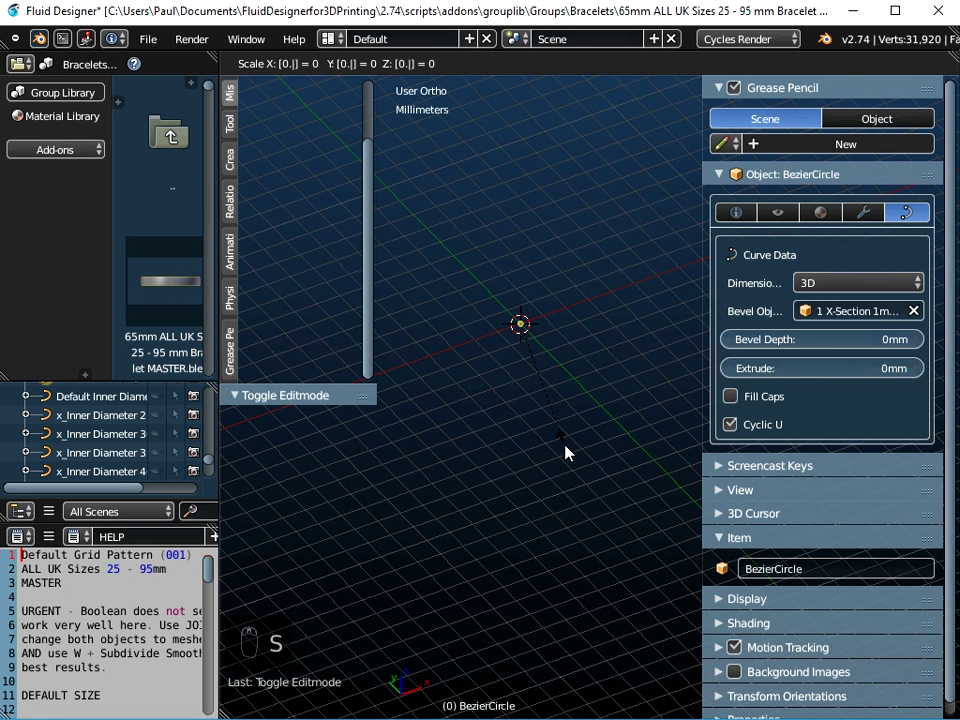
{"action": "key", "text": "Return"}
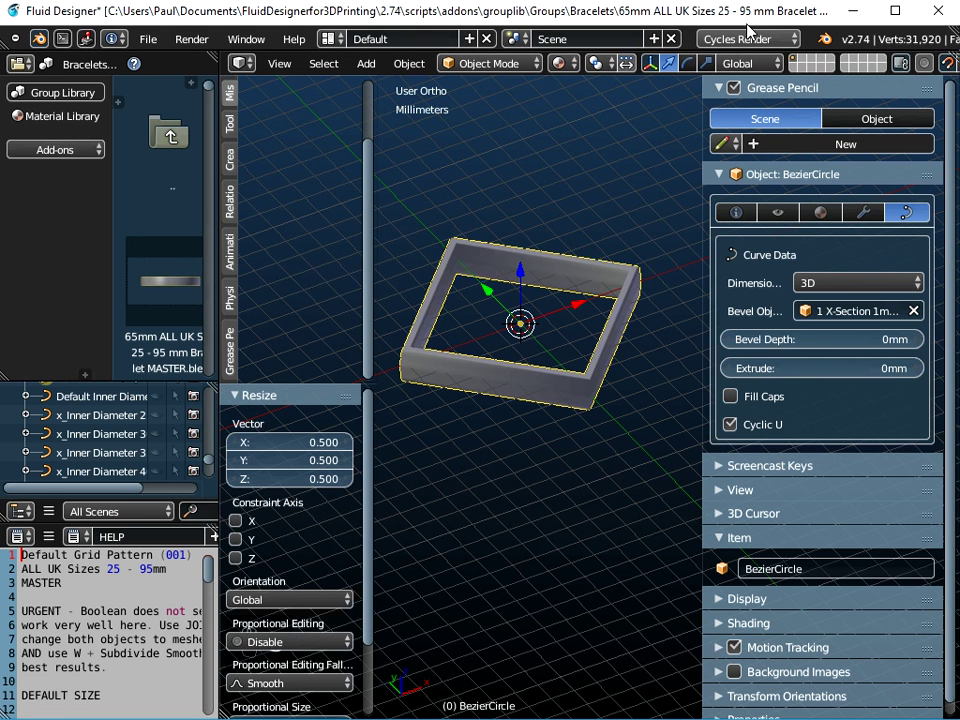
{"action": "left_click_drag", "start_coordinate": [703, 257], "coordinate": [638, 256]}
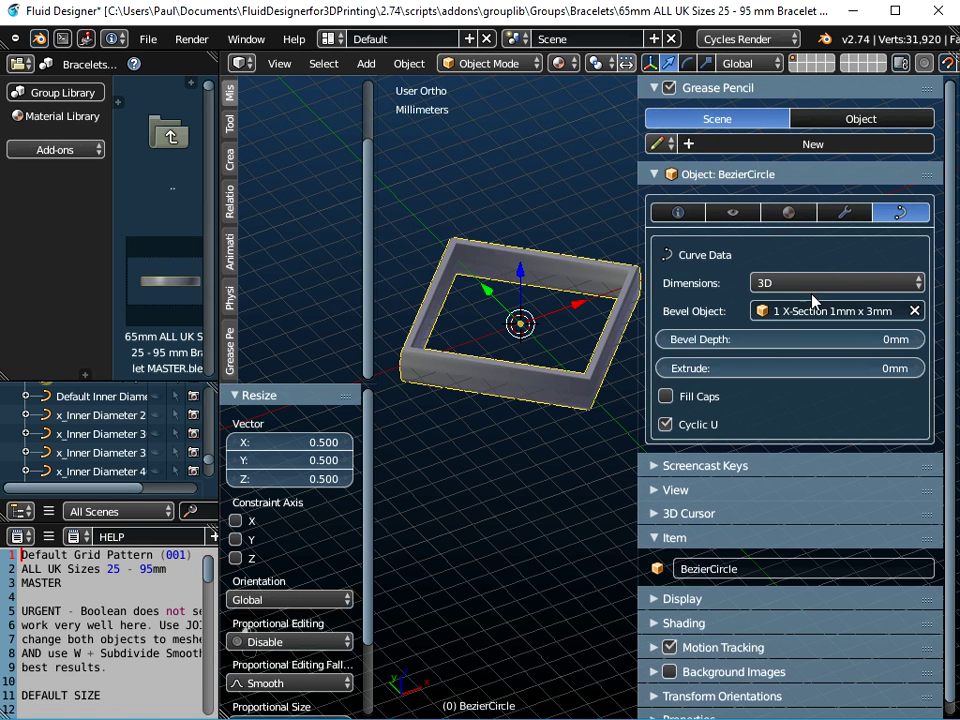
{"action": "left_click", "coordinate": [679, 212]}
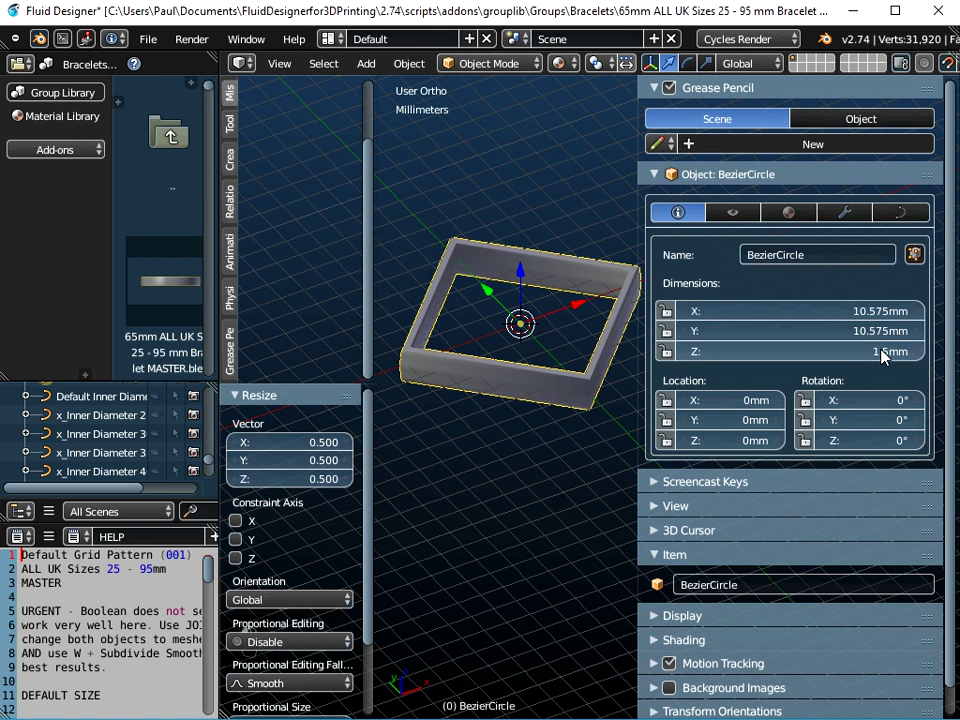
Step: Apply the frame's scale, giving 11.149 × 11.149 × 3mm
{"action": "key", "text": "ctrl+a"}
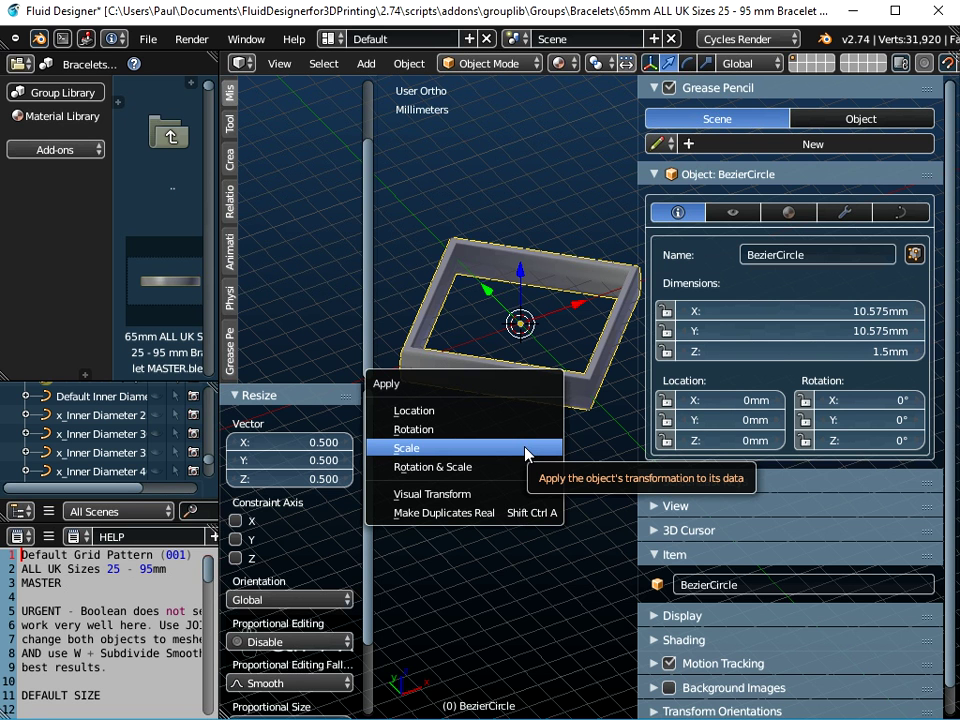
{"action": "left_click", "coordinate": [525, 453]}
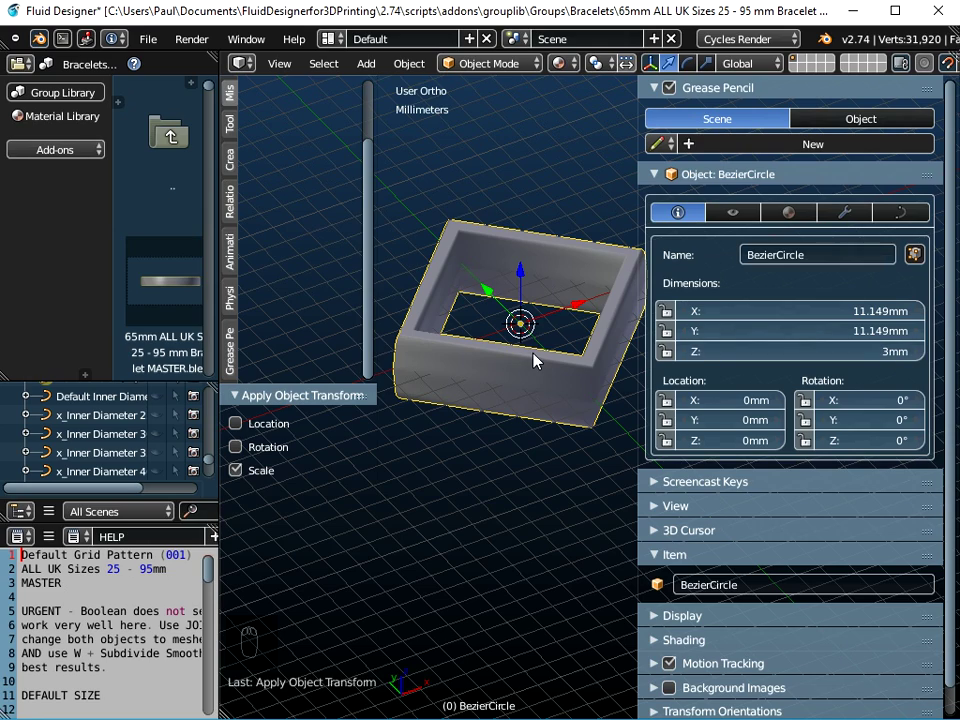
{"action": "middle_click_drag", "start_coordinate": [534, 360], "coordinate": [531, 460]}
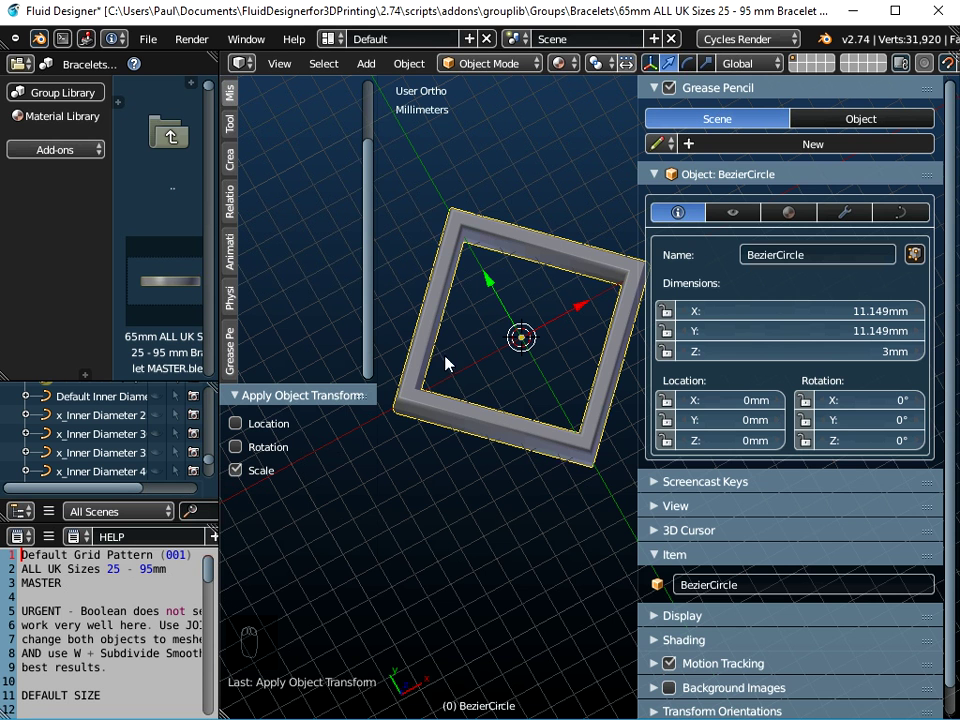
Step: Narrow the side panels, square the view on the frame, and return to the Fluid Designer interface
{"action": "left_click_drag", "start_coordinate": [371, 300], "coordinate": [313, 302]}
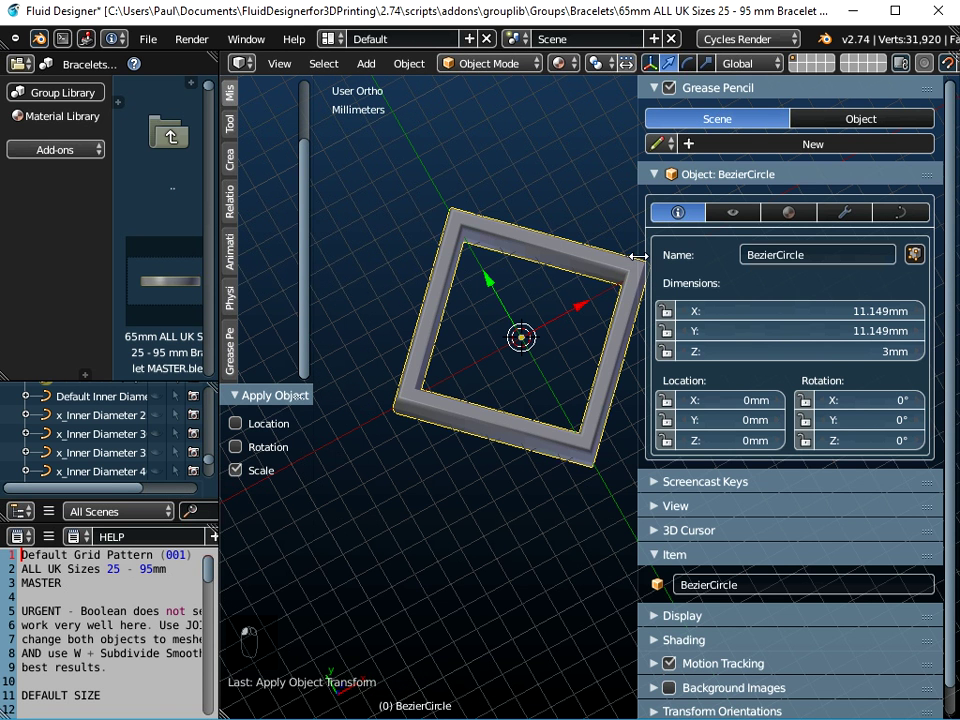
{"action": "left_click_drag", "start_coordinate": [634, 244], "coordinate": [698, 249]}
{"action": "middle_click_drag", "start_coordinate": [560, 430], "coordinate": [572, 401]}
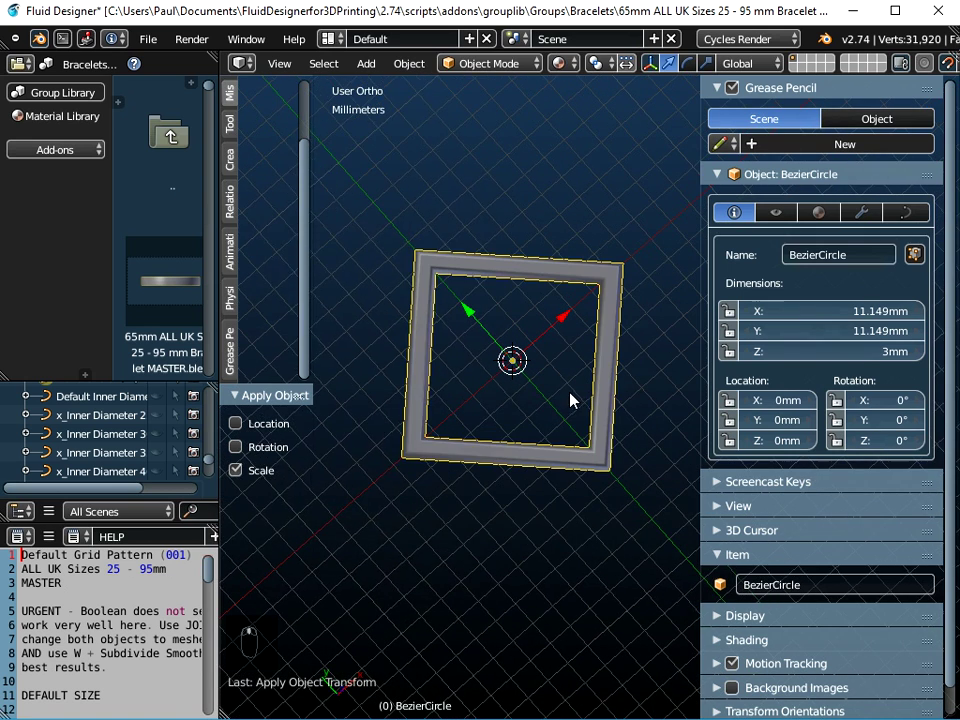
{"action": "left_click", "coordinate": [279, 63]}
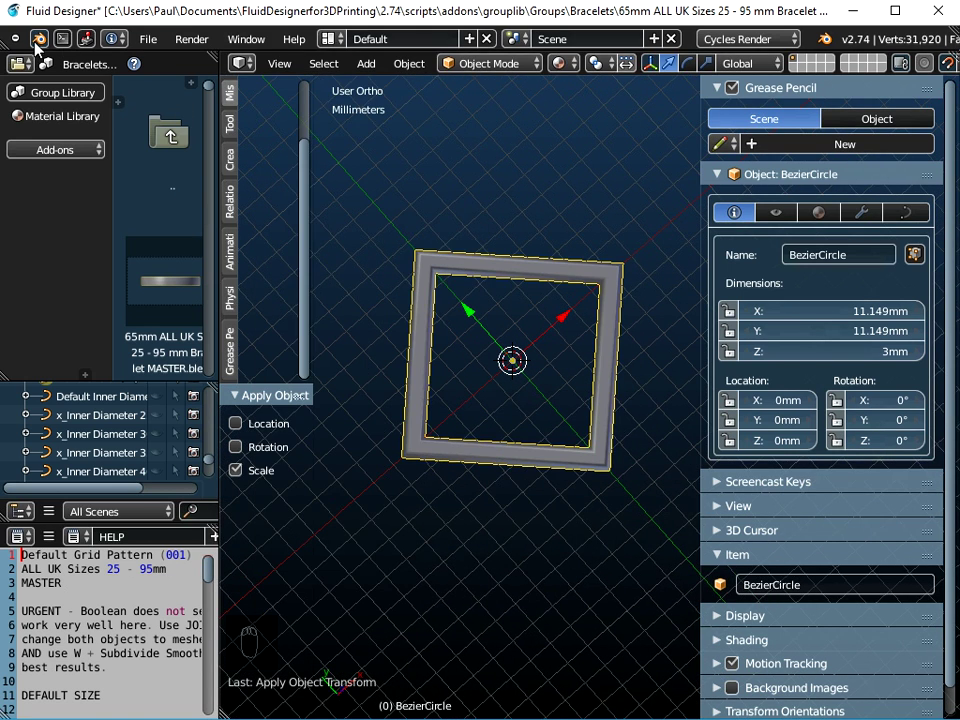
{"action": "left_click", "coordinate": [20, 38]}
{"action": "left_click", "coordinate": [37, 38]}
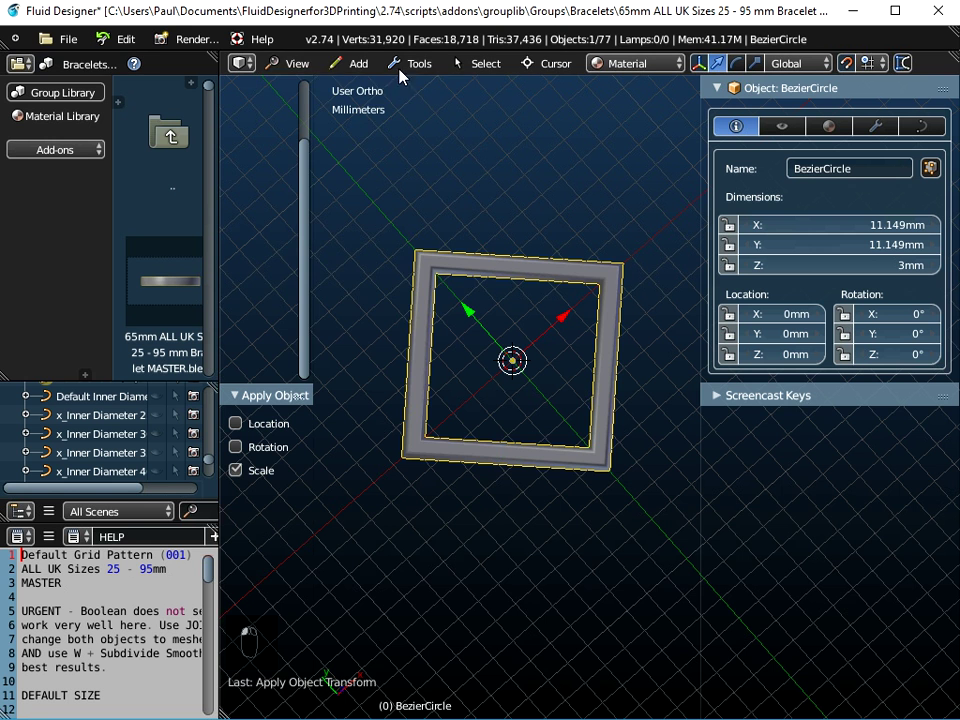
{"action": "left_click", "coordinate": [293, 63]}
{"action": "left_click", "coordinate": [321, 151]}
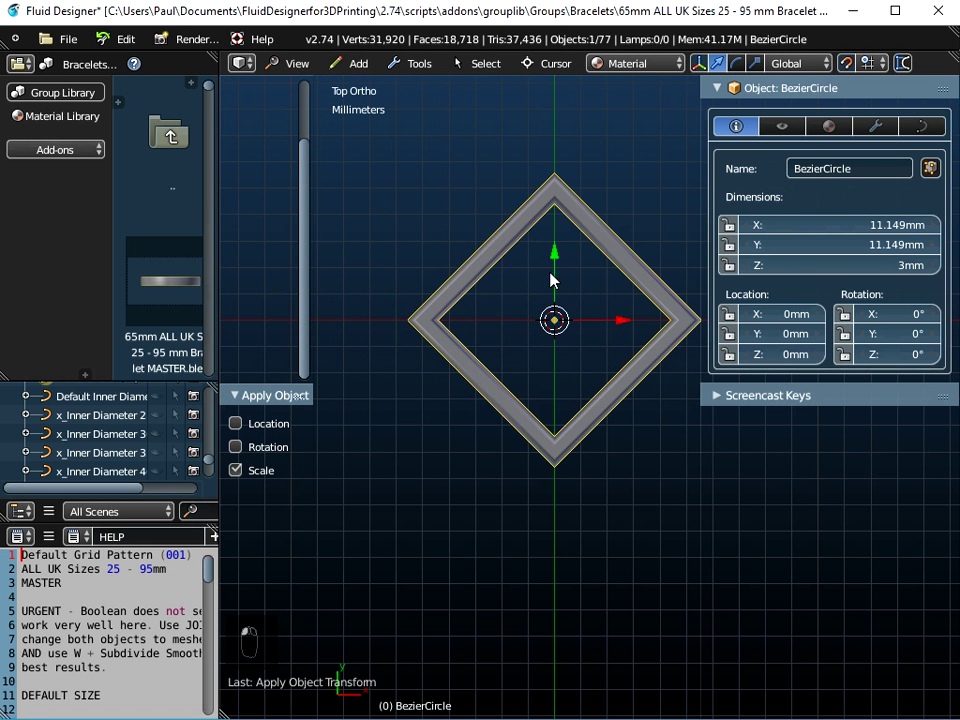
{"action": "scroll", "coordinate": [575, 185], "scroll_direction": "up", "scroll_amount": 2}
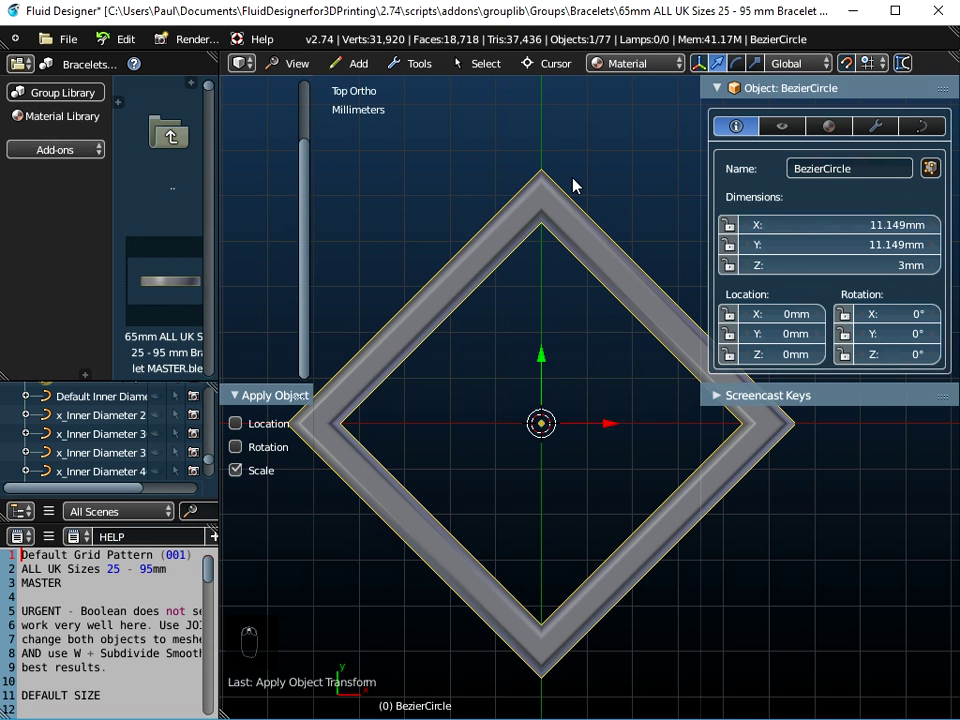
{"action": "left_click", "coordinate": [921, 125]}
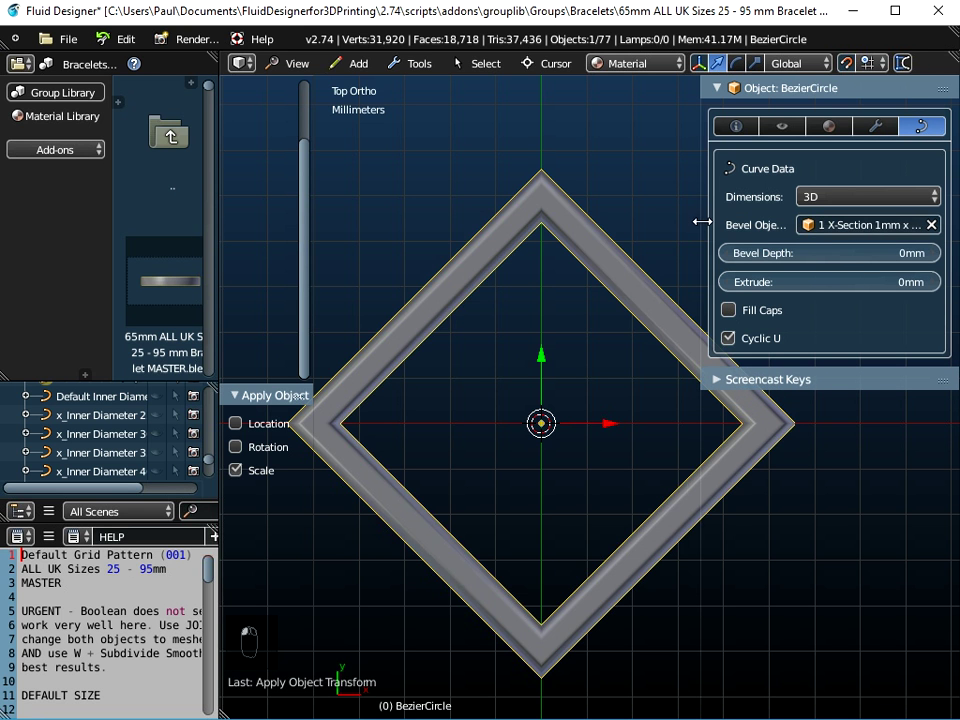
{"action": "left_click_drag", "start_coordinate": [702, 221], "coordinate": [672, 245]}
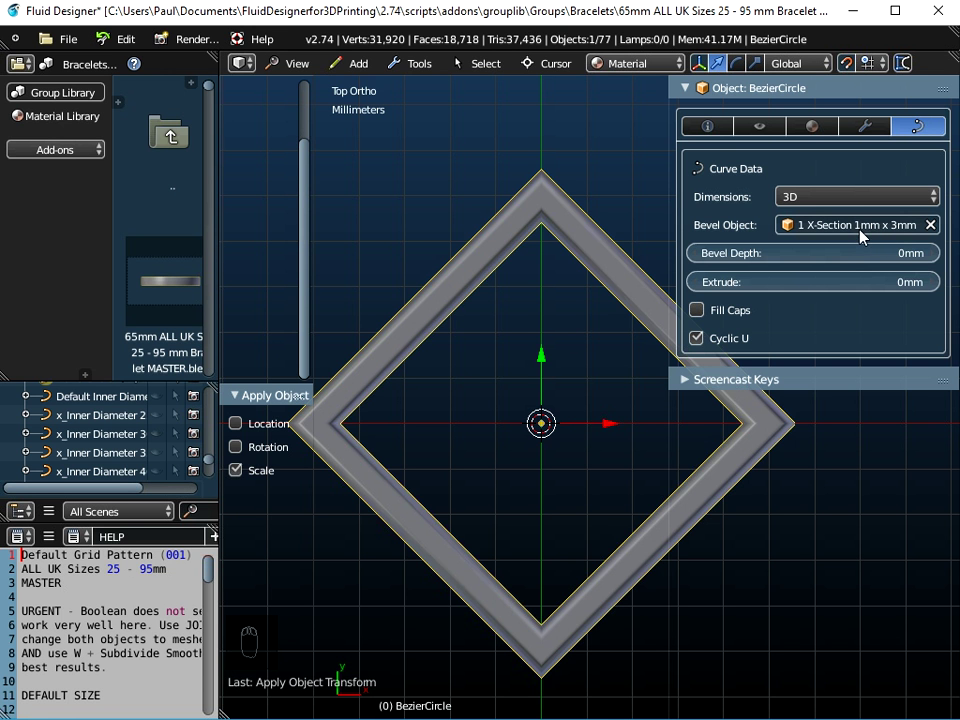
{"action": "middle_click_drag", "start_coordinate": [615, 364], "coordinate": [615, 213]}
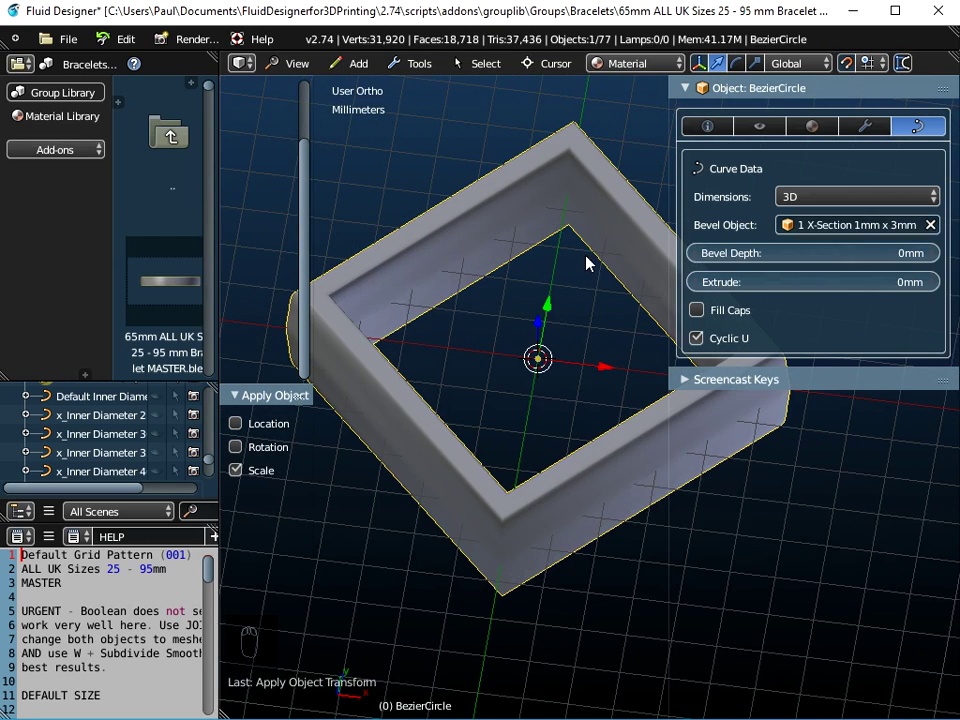
{"action": "middle_click_drag", "start_coordinate": [575, 305], "coordinate": [527, 248]}
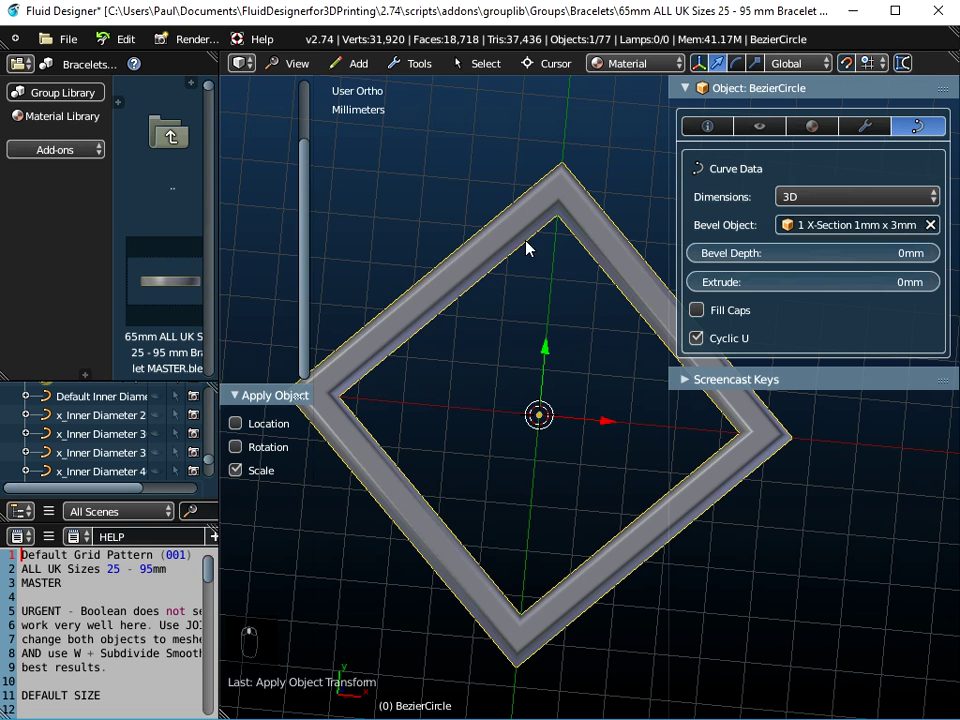
{"action": "left_click", "coordinate": [292, 63]}
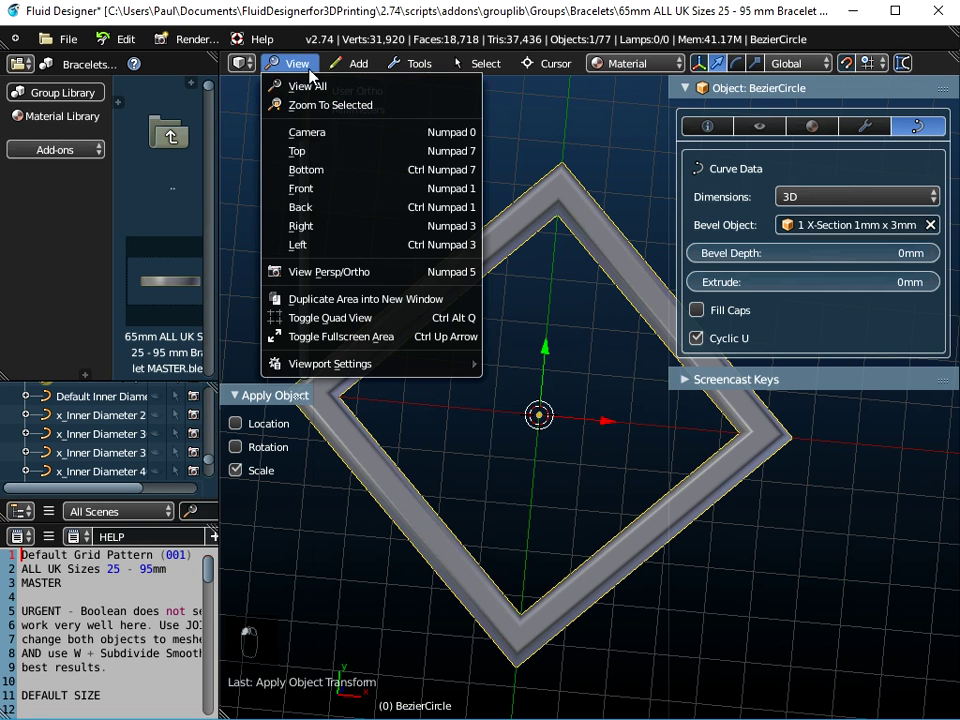
{"action": "left_click", "coordinate": [310, 152]}
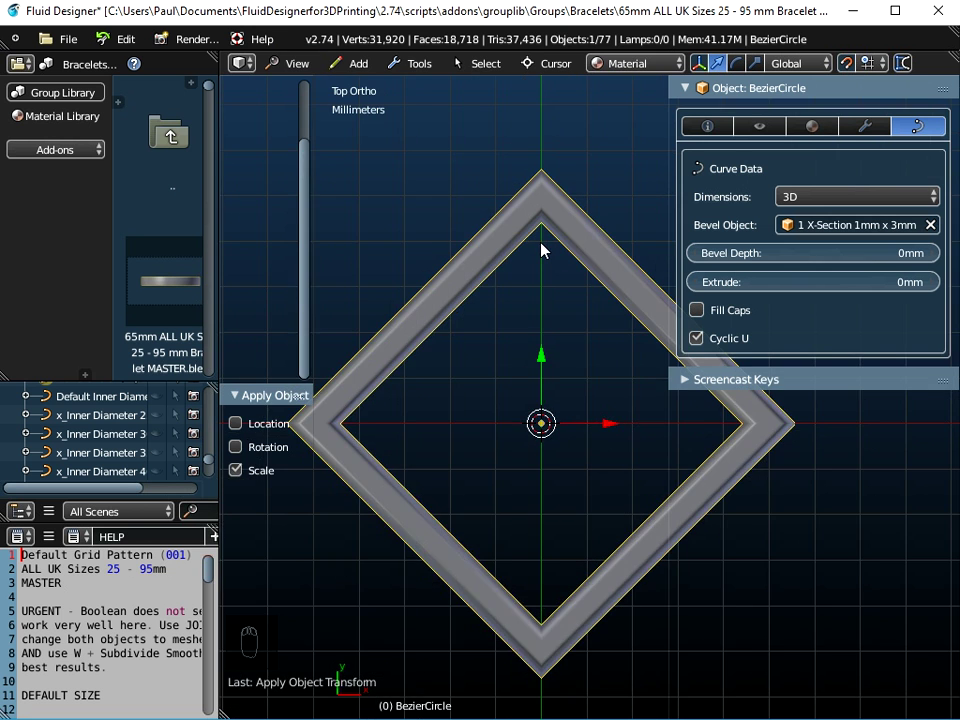
{"action": "scroll", "coordinate": [541, 250], "scroll_direction": "up", "scroll_amount": 3}
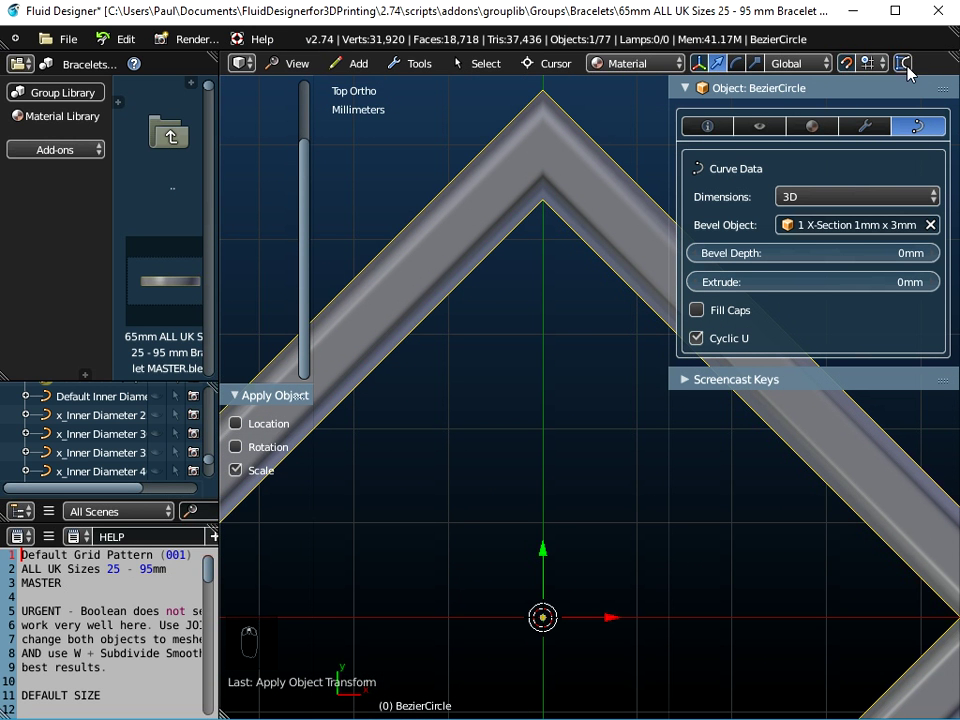
{"action": "left_click", "coordinate": [686, 54]}
{"action": "left_click_drag", "start_coordinate": [416, 218], "coordinate": [469, 270]}
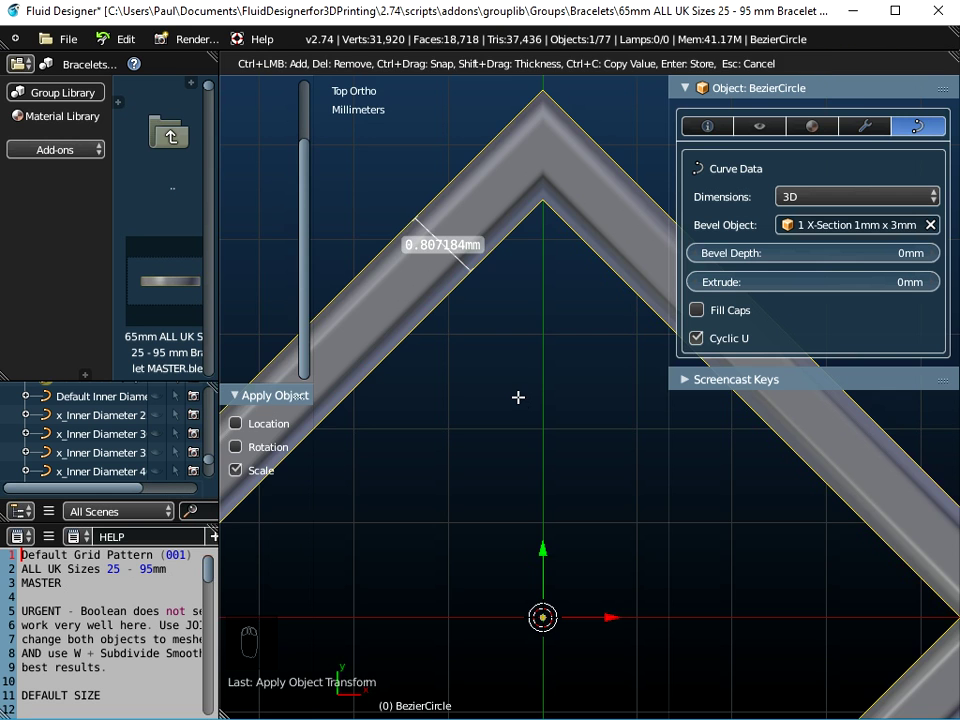
{"action": "key", "text": "Escape"}
{"action": "scroll", "coordinate": [518, 403], "scroll_direction": "down", "scroll_amount": 2}
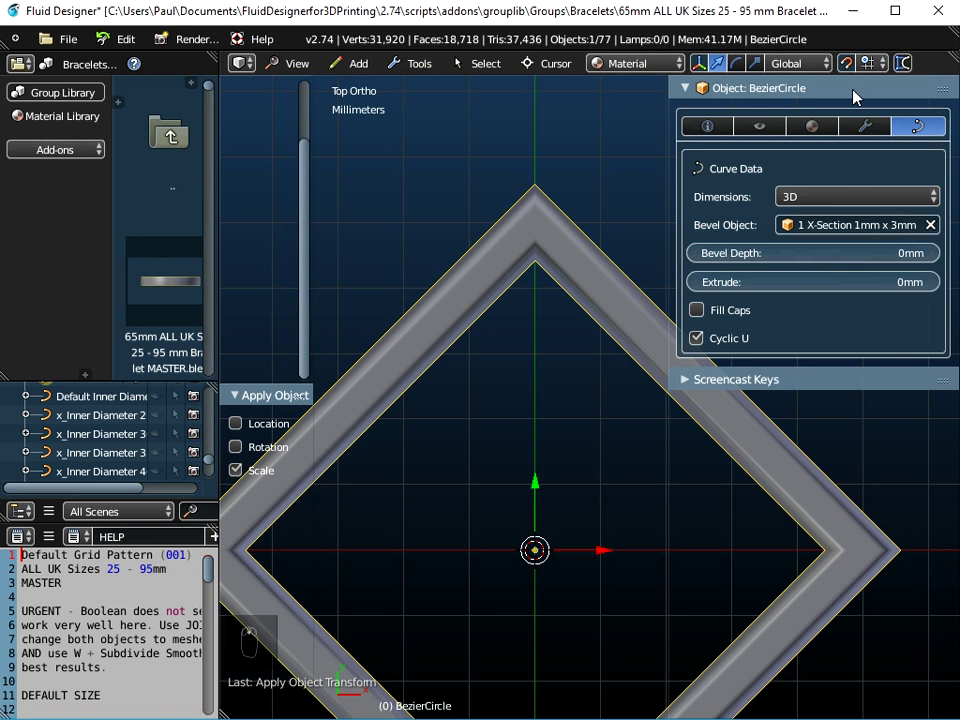
{"action": "left_click", "coordinate": [902, 63]}
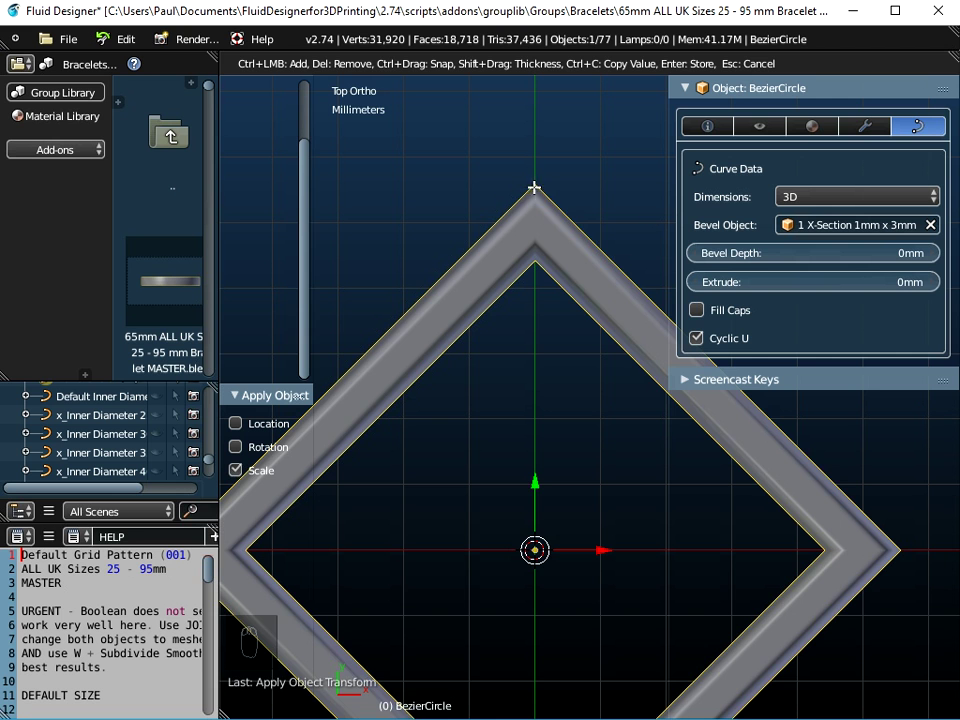
{"action": "left_click_drag", "start_coordinate": [533, 187], "coordinate": [534, 255]}
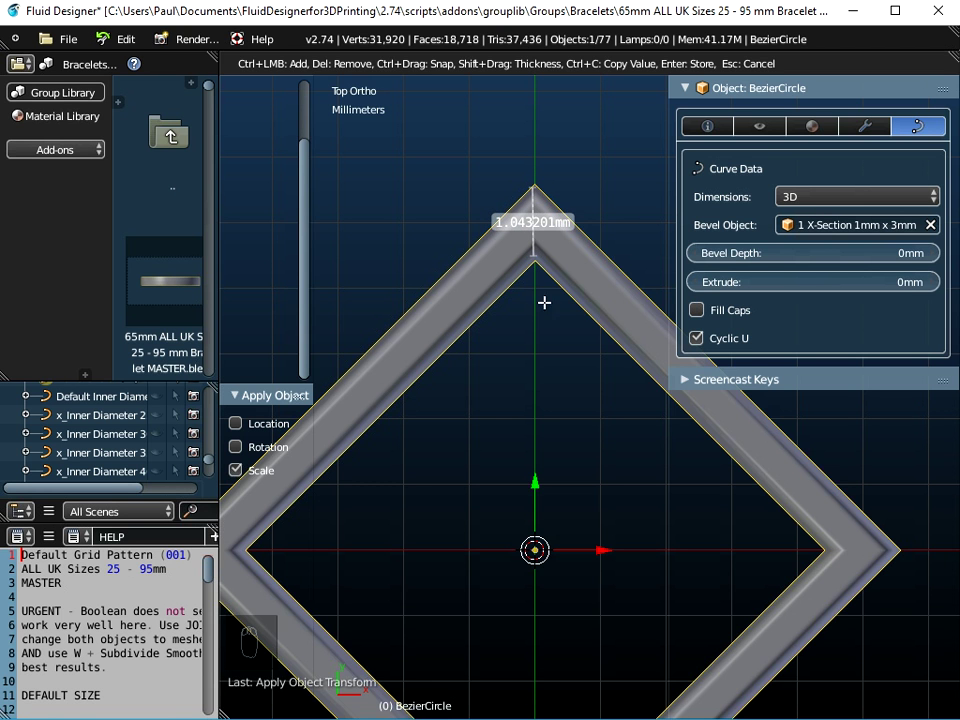
{"action": "key", "text": "Escape"}
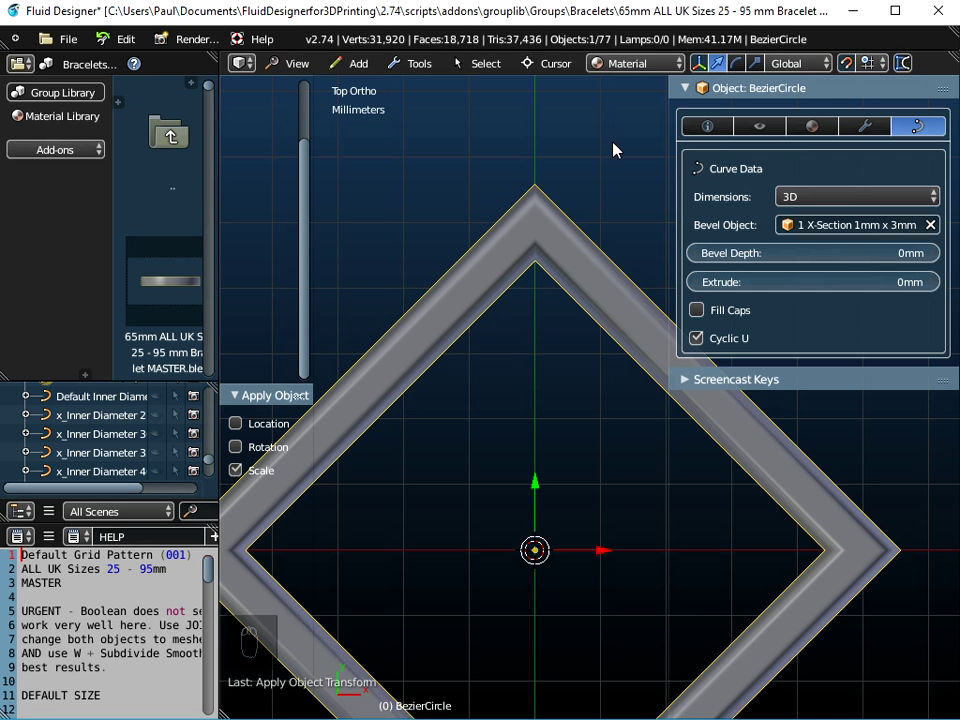
{"action": "left_click_drag", "start_coordinate": [534, 189], "coordinate": [533, 263]}
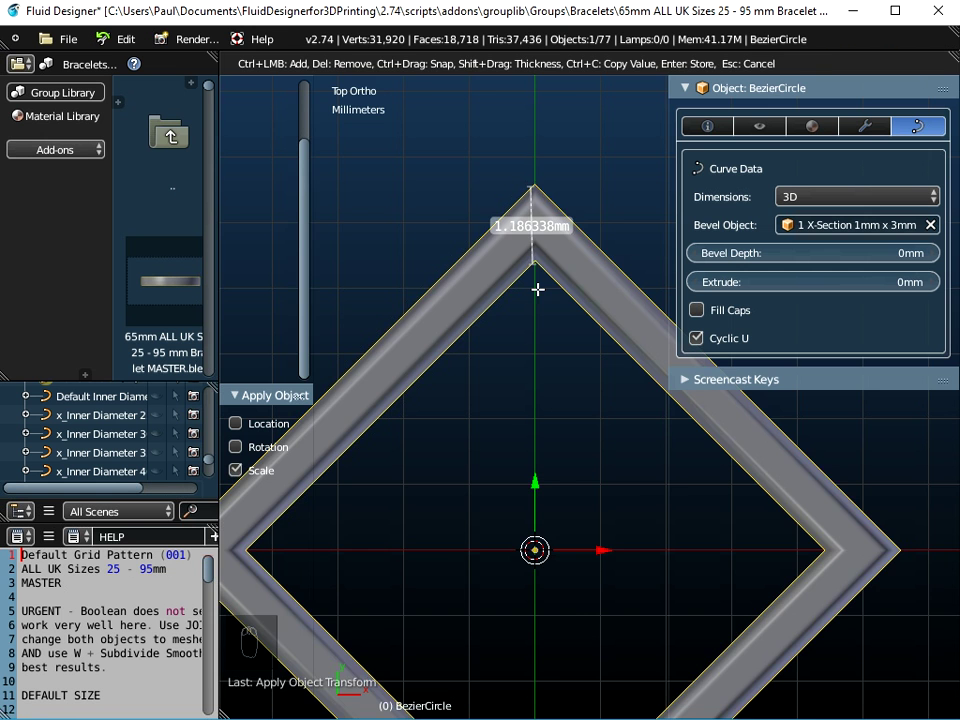
{"action": "key", "text": "Escape"}
{"action": "scroll", "coordinate": [544, 321], "scroll_direction": "down", "scroll_amount": 4}
{"action": "middle_click_drag", "start_coordinate": [534, 360], "coordinate": [508, 336], "text": "shift"}
{"action": "scroll", "coordinate": [508, 342], "scroll_direction": "down", "scroll_amount": 1}
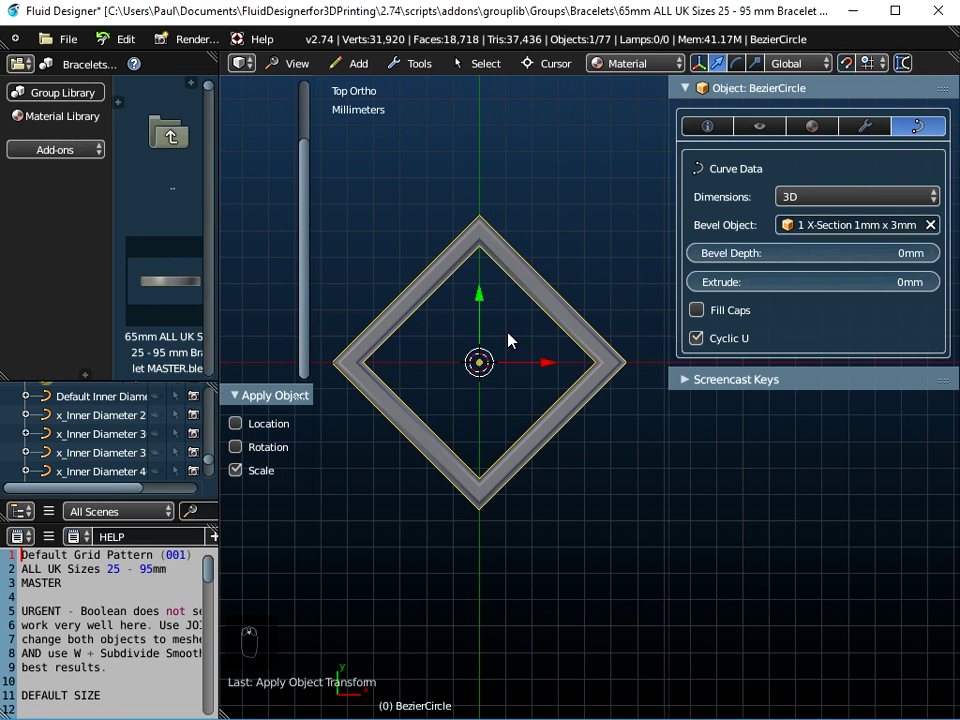
Step: Subdivide the frame edge between the right and top corner points, adding a midpoint
{"action": "key", "text": "Tab"}
{"action": "right_click", "coordinate": [624, 345]}
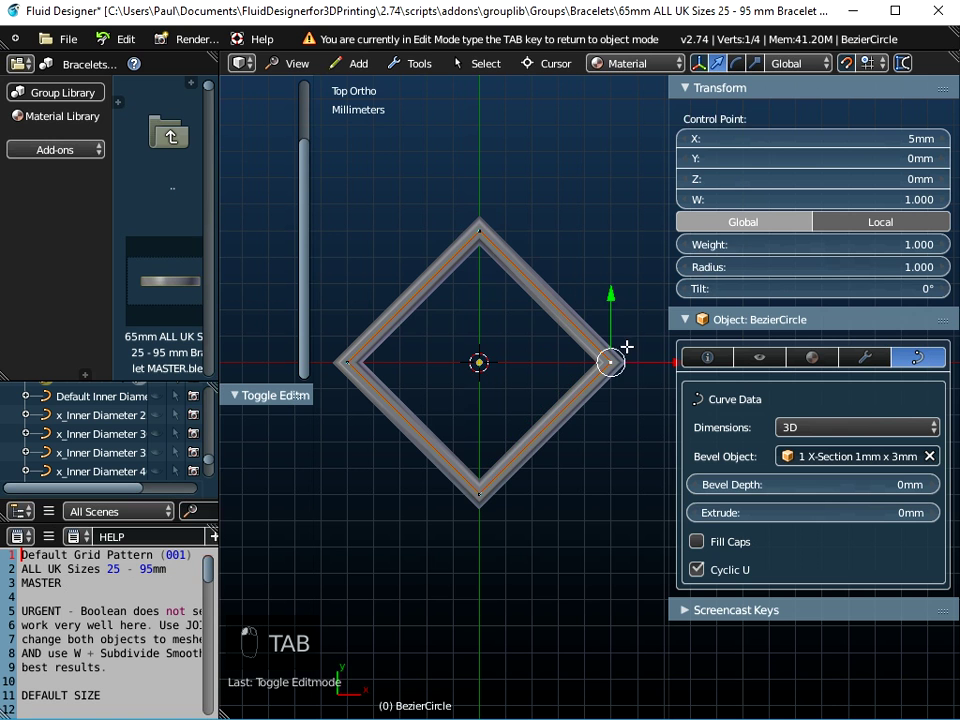
{"action": "right_click", "coordinate": [491, 221], "text": "shift"}
{"action": "key", "text": "w"}
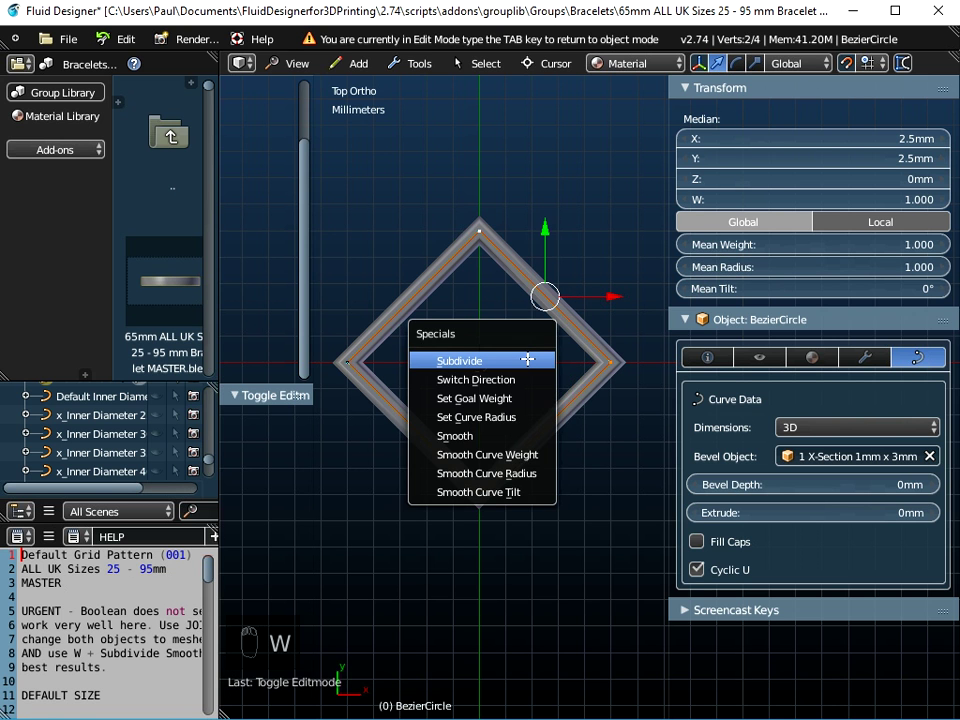
{"action": "left_click", "coordinate": [527, 360]}
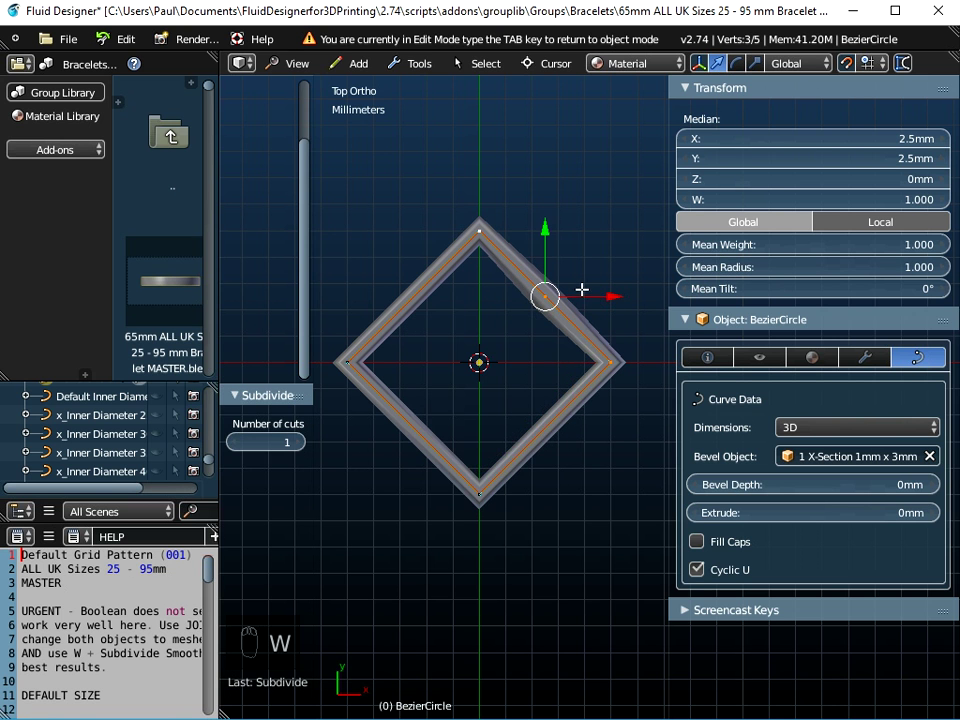
Step: Measure the frame's width near the new midpoint
{"action": "scroll", "coordinate": [581, 287], "scroll_direction": "up", "scroll_amount": 5}
{"action": "scroll", "coordinate": [504, 305], "scroll_direction": "up", "scroll_amount": 2}
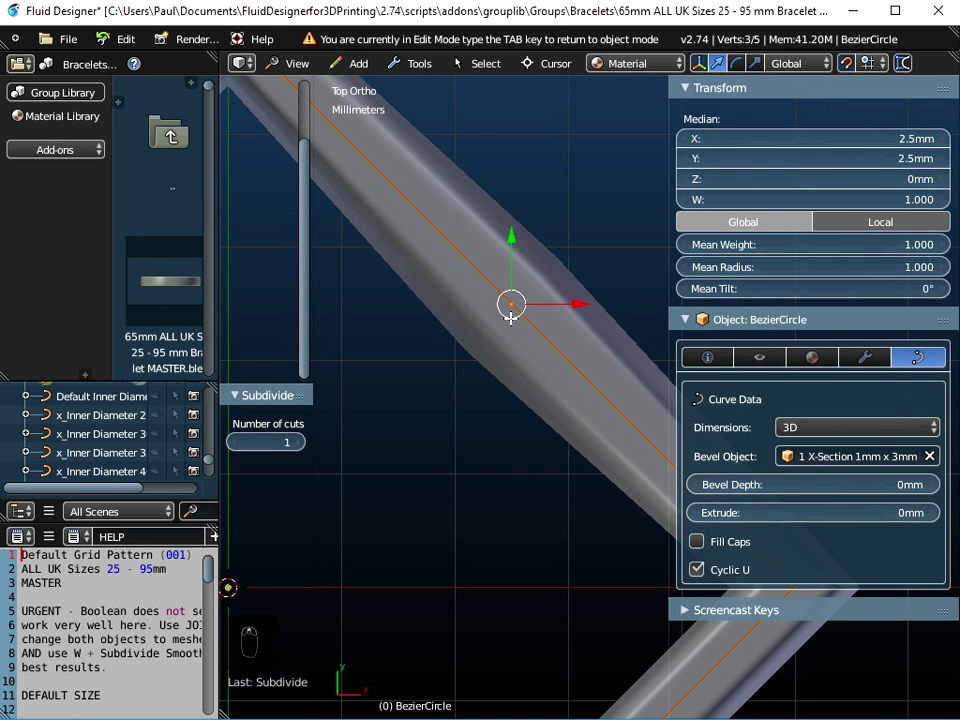
{"action": "left_click", "coordinate": [903, 63]}
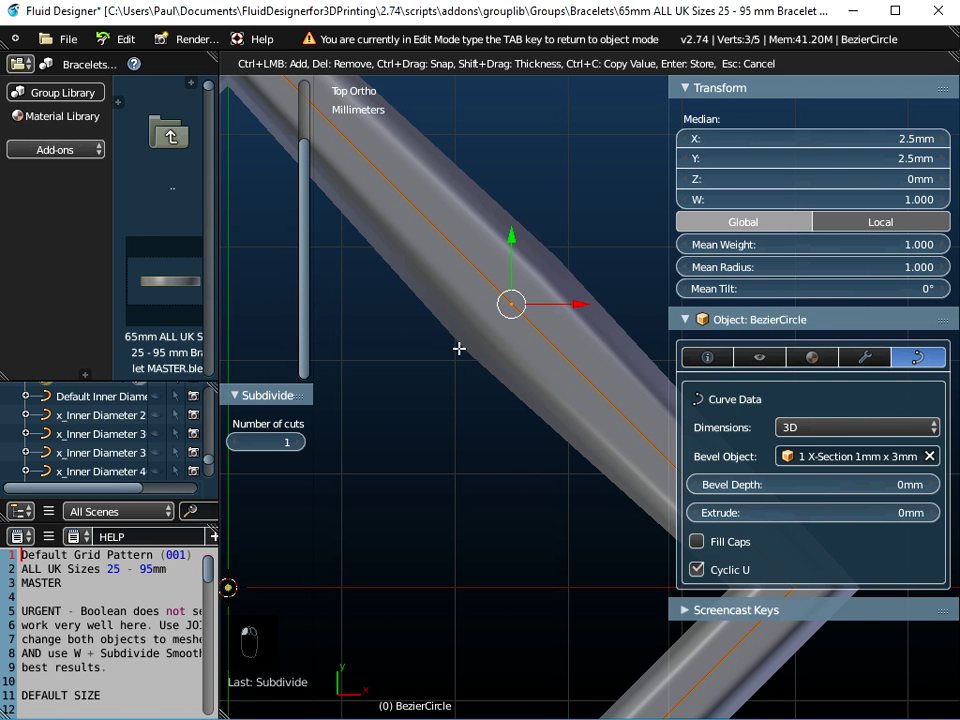
{"action": "left_click_drag", "start_coordinate": [460, 349], "coordinate": [553, 261]}
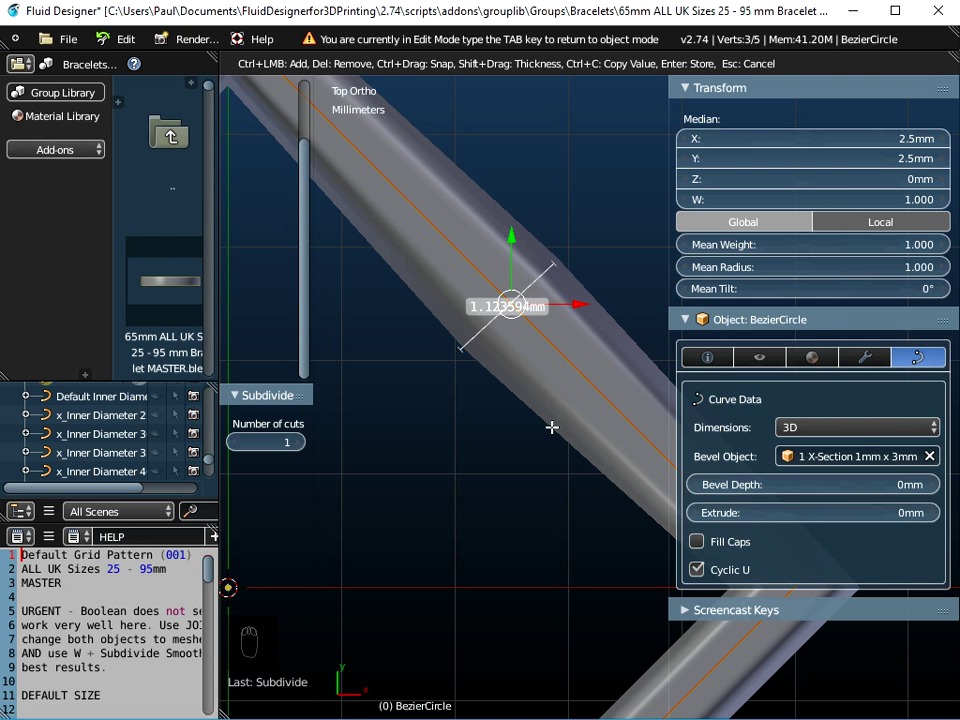
{"action": "key", "text": "Escape"}
{"action": "scroll", "coordinate": [521, 431], "scroll_direction": "down", "scroll_amount": 4}
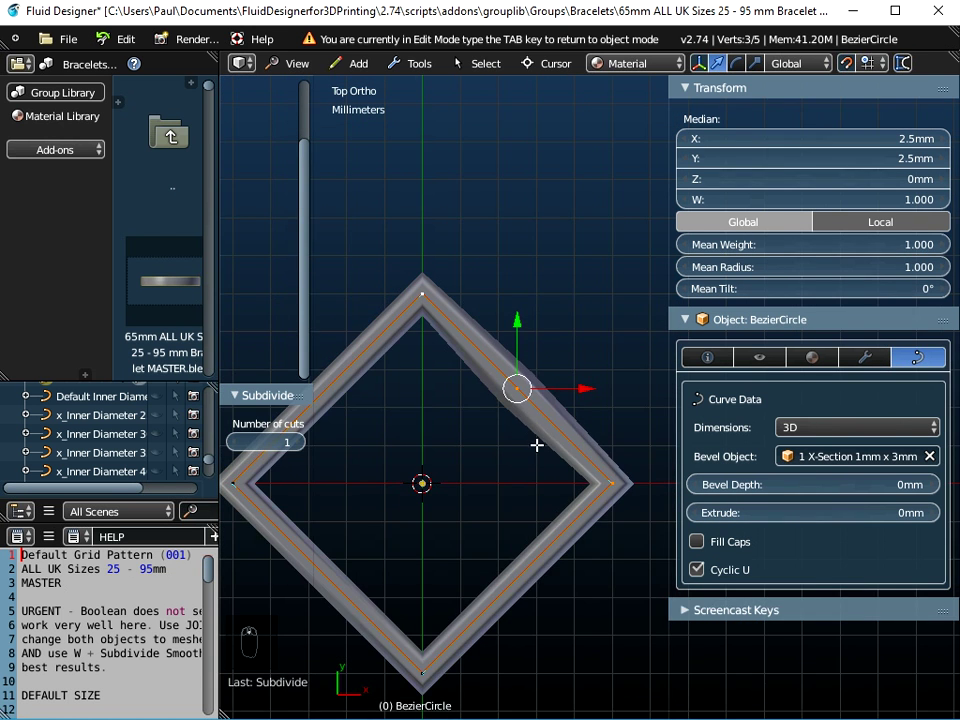
{"action": "scroll", "coordinate": [452, 343], "scroll_direction": "up", "scroll_amount": 2}
Step: With proportional editing off, pull the midpoint up-right to X 6.4752mm, Y 6.6974mm
{"action": "left_click", "coordinate": [444, 287]}
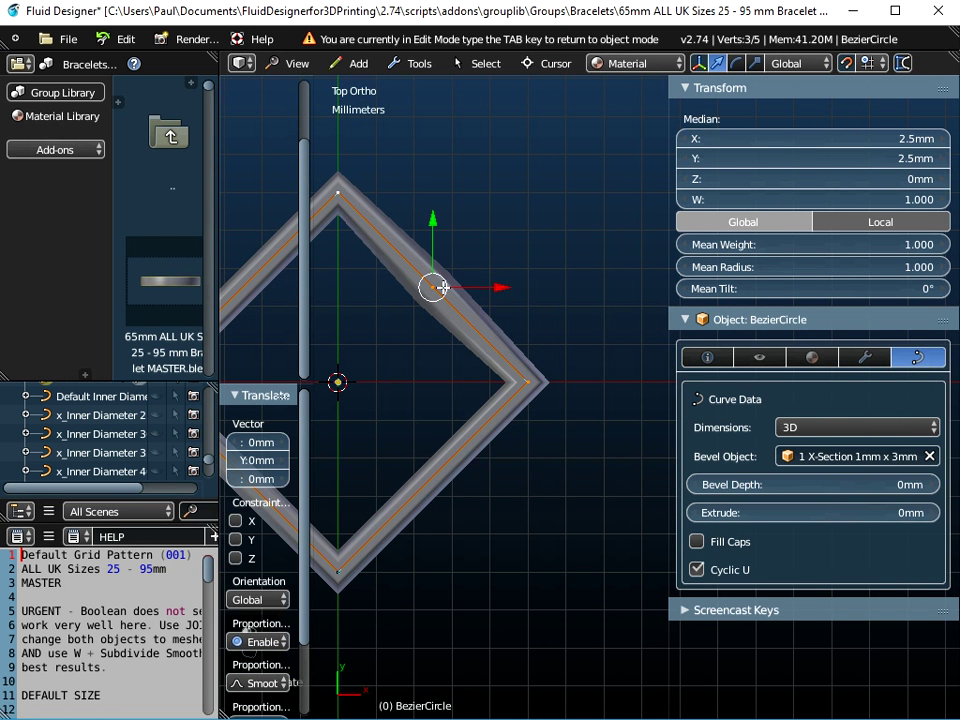
{"action": "left_click", "coordinate": [840, 63]}
{"action": "key", "text": "g"}
{"action": "right_click", "coordinate": [463, 328]}
{"action": "right_click", "coordinate": [489, 313]}
{"action": "right_click", "coordinate": [440, 287]}
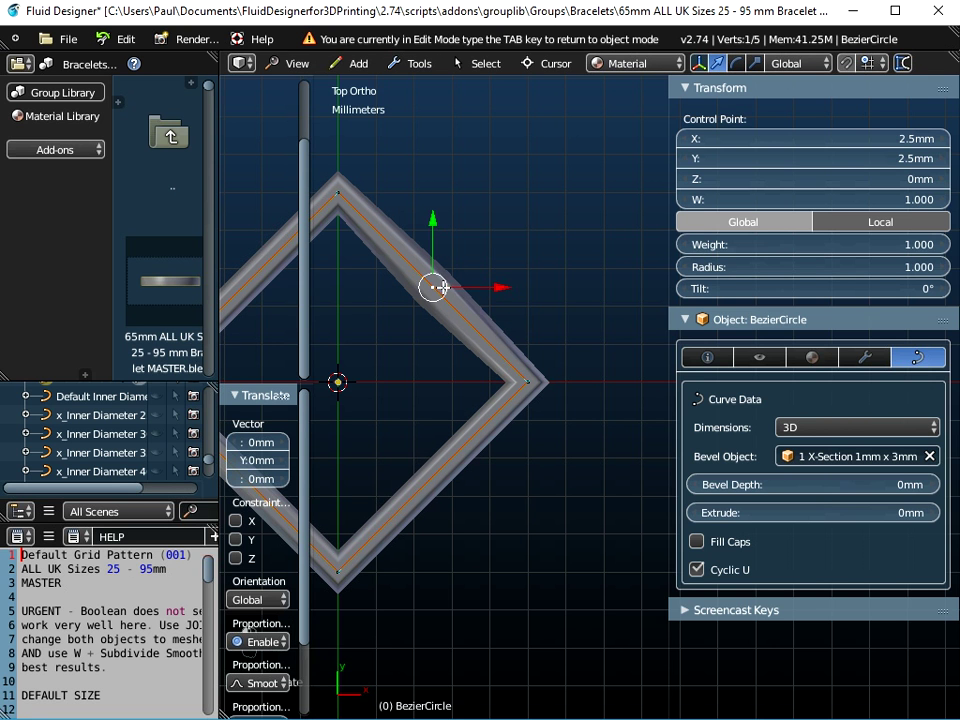
{"action": "key", "text": "g"}
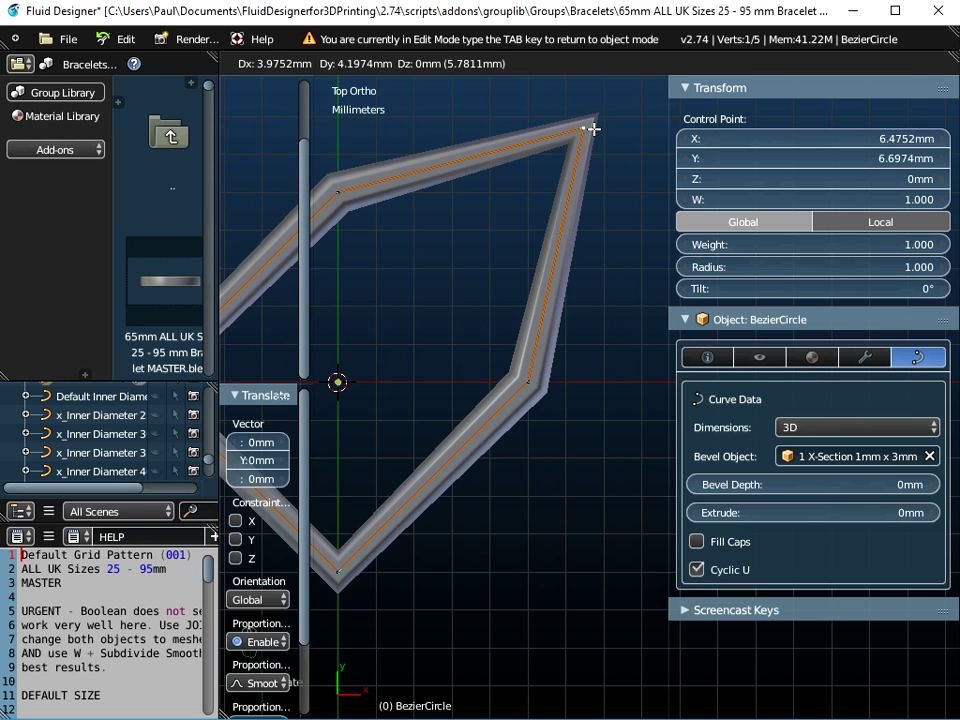
{"action": "left_click", "coordinate": [593, 128]}
{"action": "scroll", "coordinate": [583, 130], "scroll_direction": "up", "scroll_amount": 3}
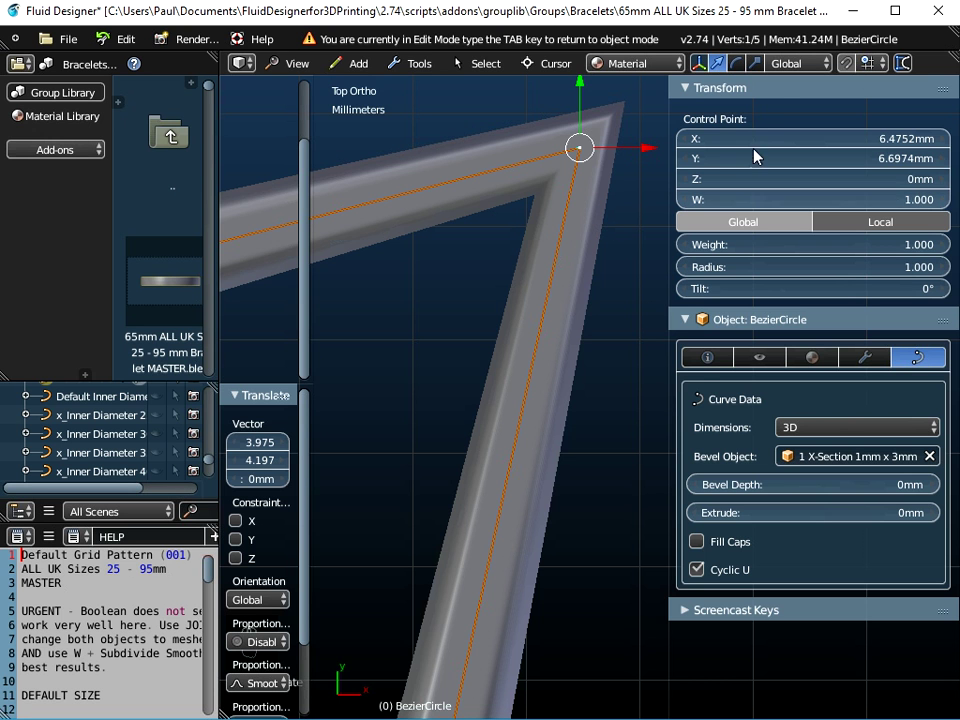
{"action": "key", "text": "Tab"}
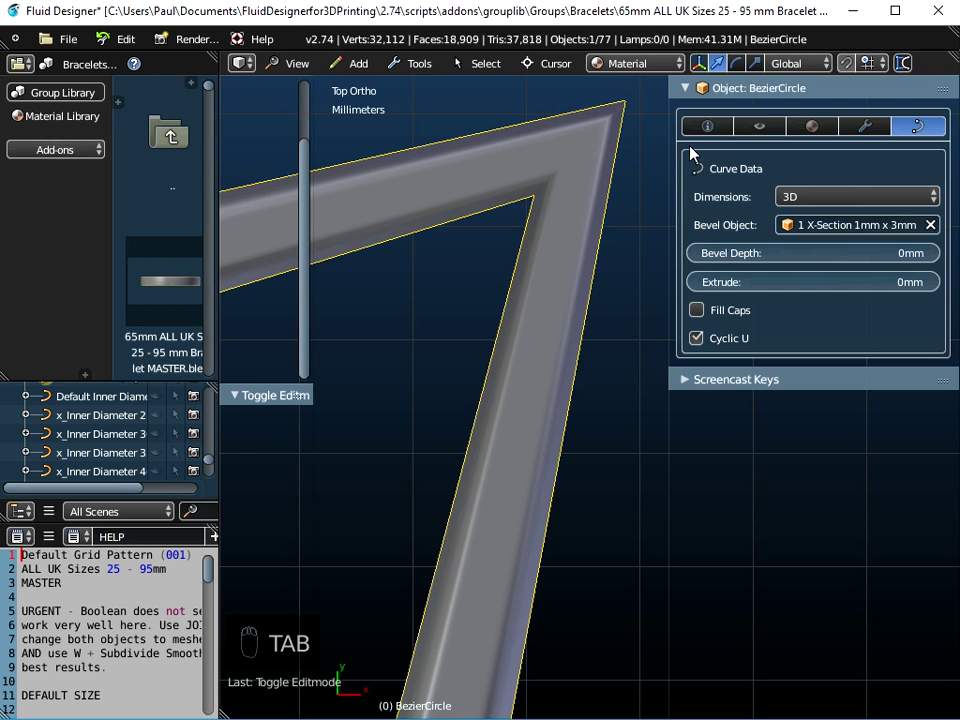
{"action": "left_click", "coordinate": [904, 62]}
{"action": "left_click", "coordinate": [519, 239]}
{"action": "left_click_drag", "start_coordinate": [519, 239], "coordinate": [598, 248]}
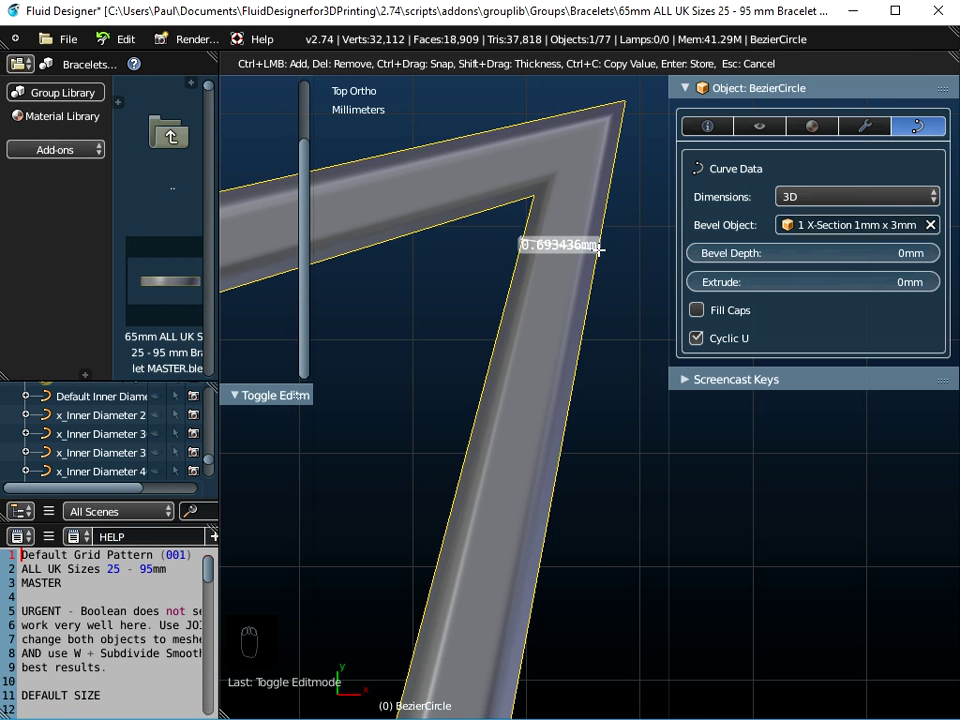
{"action": "scroll", "coordinate": [586, 283], "scroll_direction": "down", "scroll_amount": 5}
{"action": "key", "text": "Escape"}
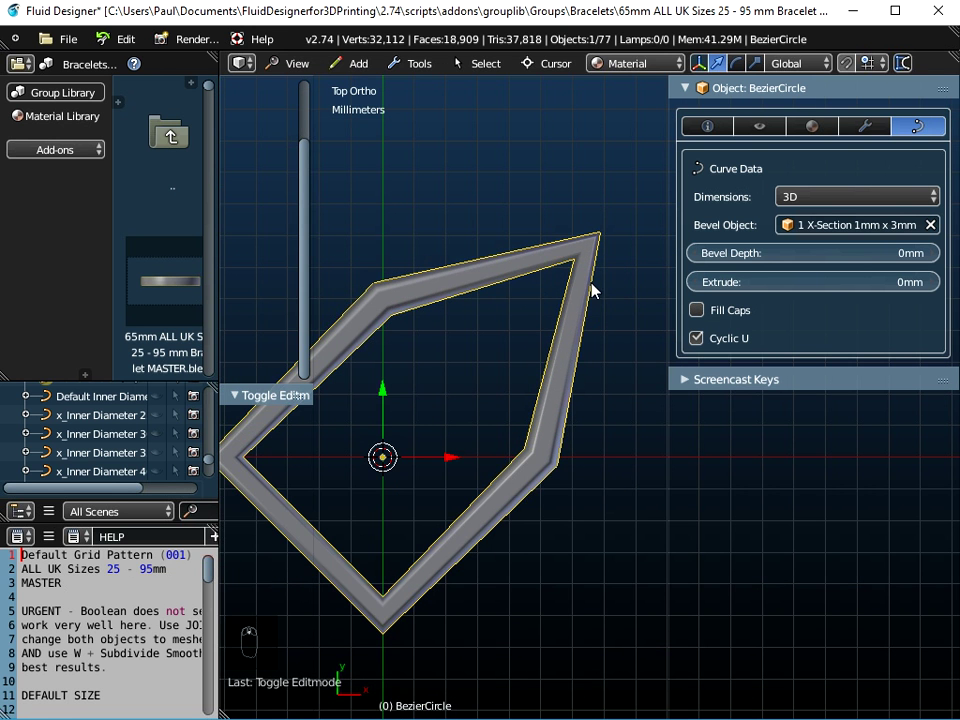
{"action": "middle_click_drag", "start_coordinate": [590, 417], "coordinate": [634, 345], "text": "shift"}
{"action": "middle_click_drag", "start_coordinate": [555, 468], "coordinate": [489, 392]}
{"action": "scroll", "coordinate": [504, 381], "scroll_direction": "up", "scroll_amount": 4}
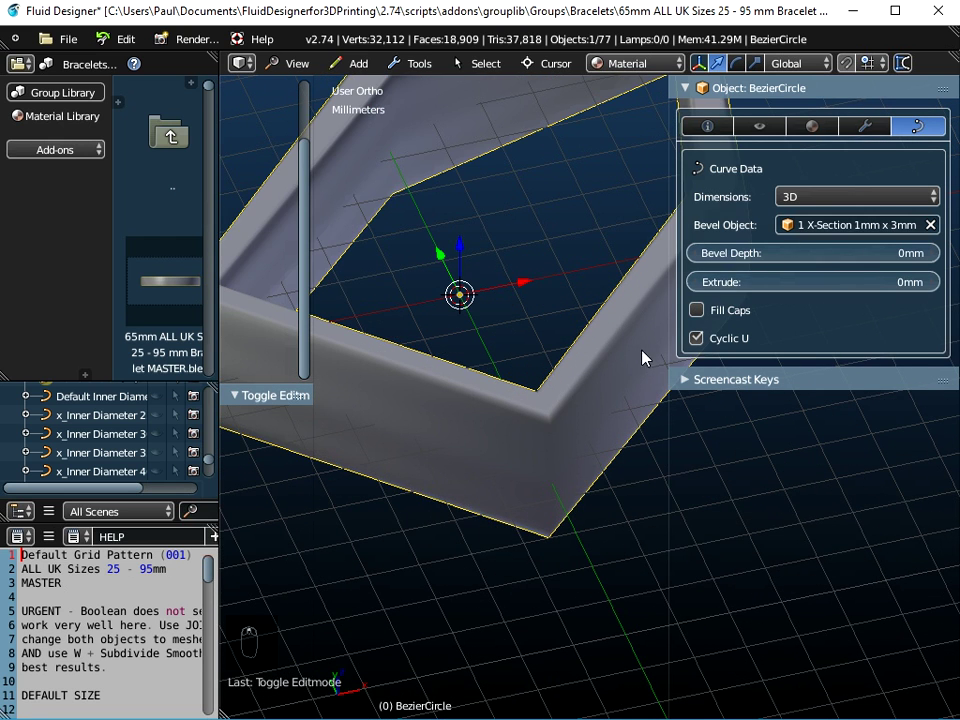
{"action": "scroll", "coordinate": [514, 428], "scroll_direction": "down", "scroll_amount": 3}
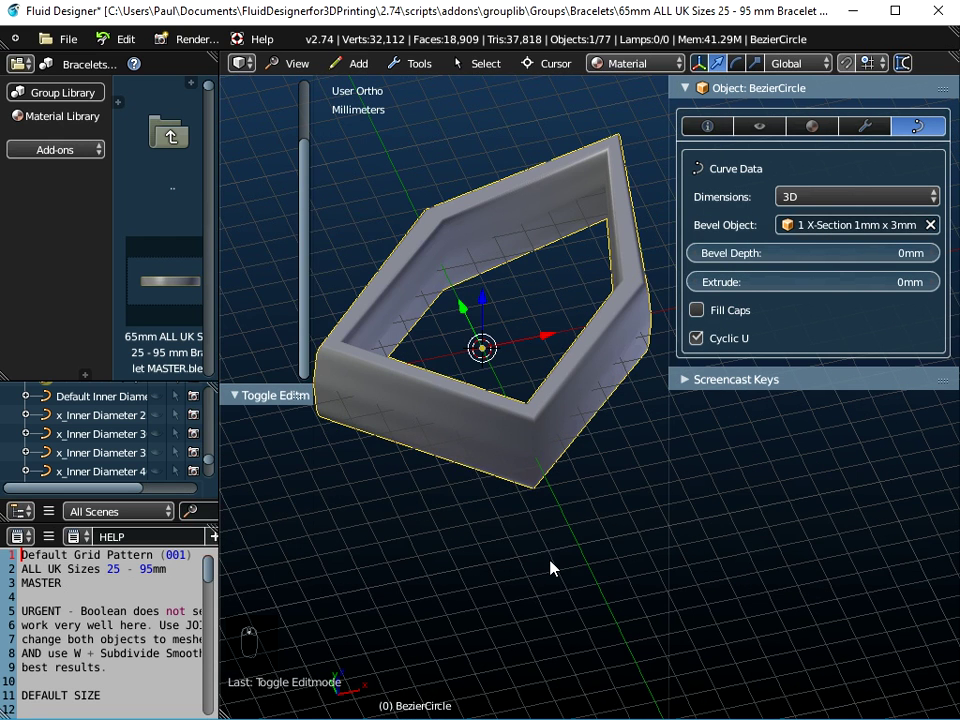
{"action": "key", "text": "s"}
Step: Confirm the frame's 1.585 enlargement and apply that scale to its curve data
{"action": "left_click", "coordinate": [575, 672]}
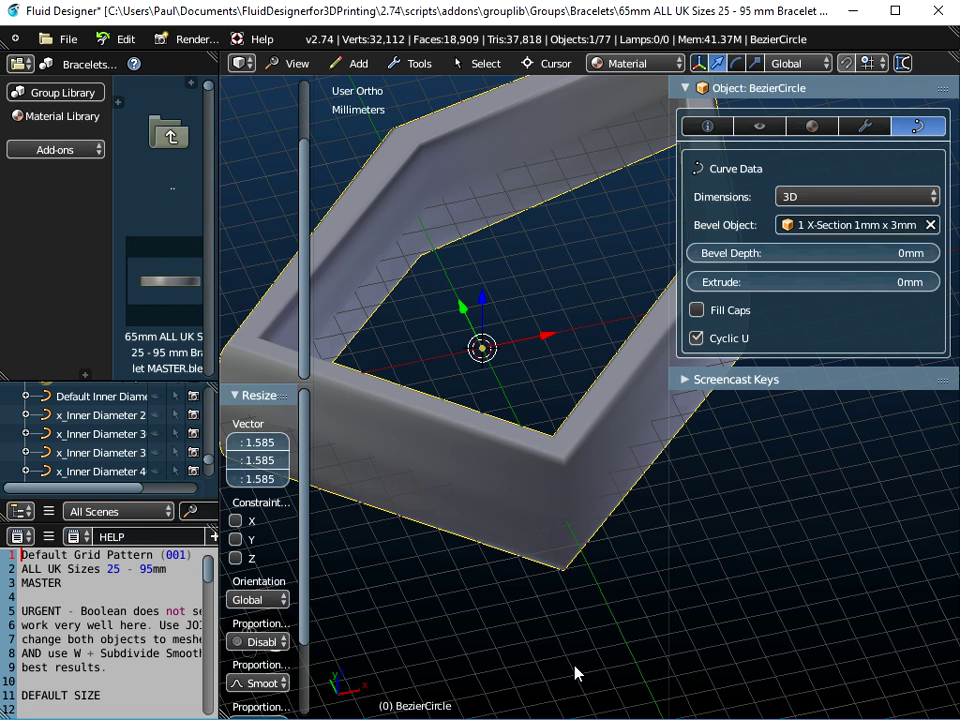
{"action": "key", "text": "ctrl+a"}
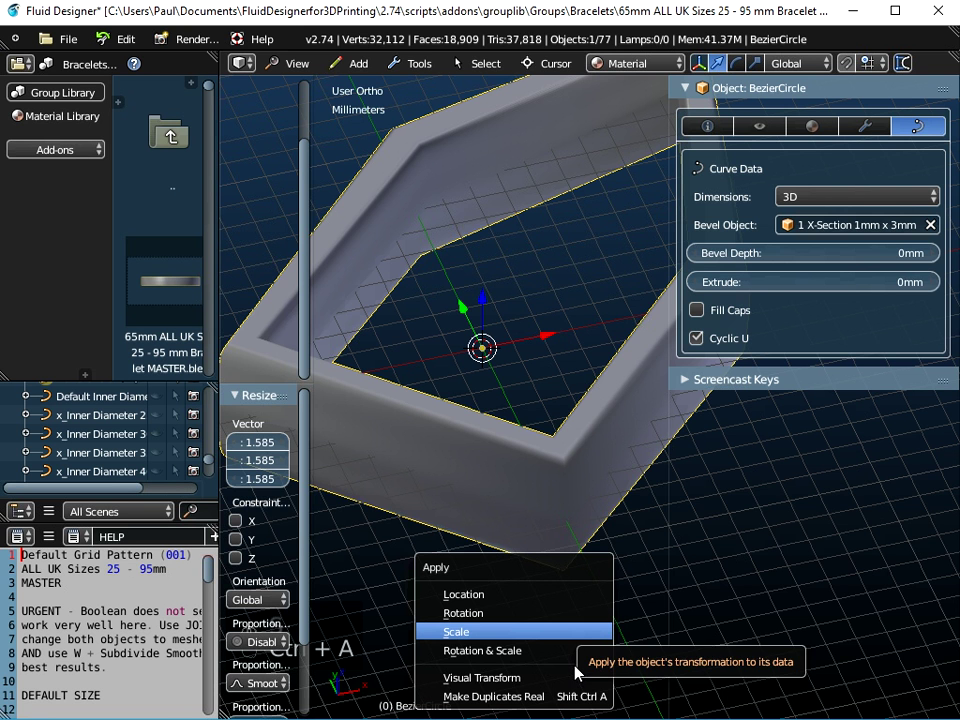
{"action": "left_click", "coordinate": [588, 632]}
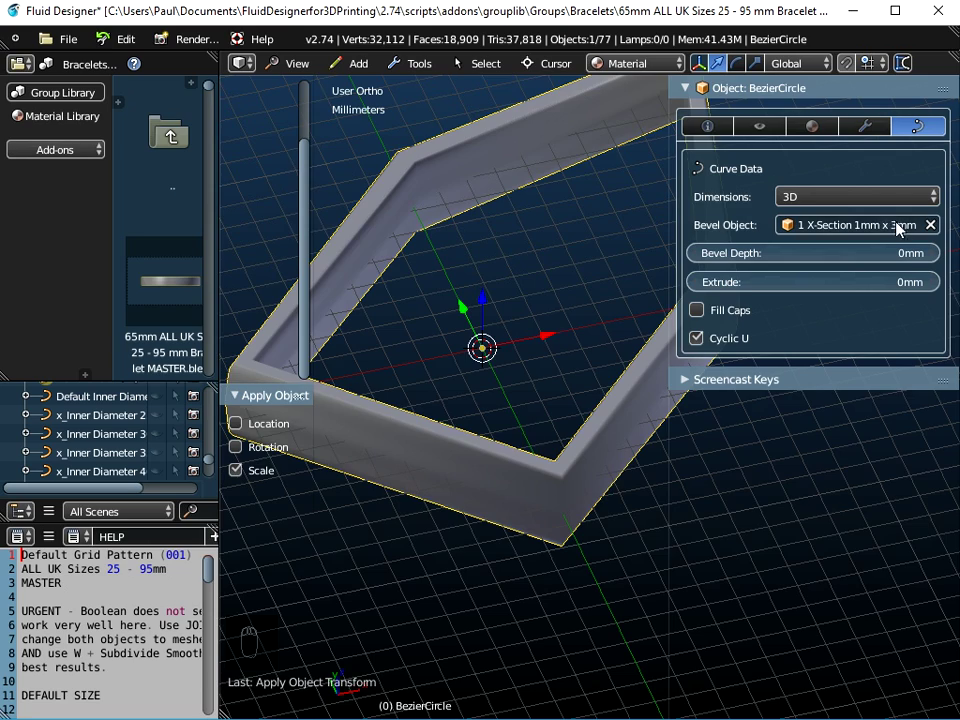
{"action": "middle_click_drag", "start_coordinate": [450, 481], "coordinate": [600, 450]}
{"action": "middle_click_drag", "start_coordinate": [516, 135], "coordinate": [516, 253], "text": "shift"}
{"action": "scroll", "coordinate": [522, 235], "scroll_direction": "up", "scroll_amount": 4}
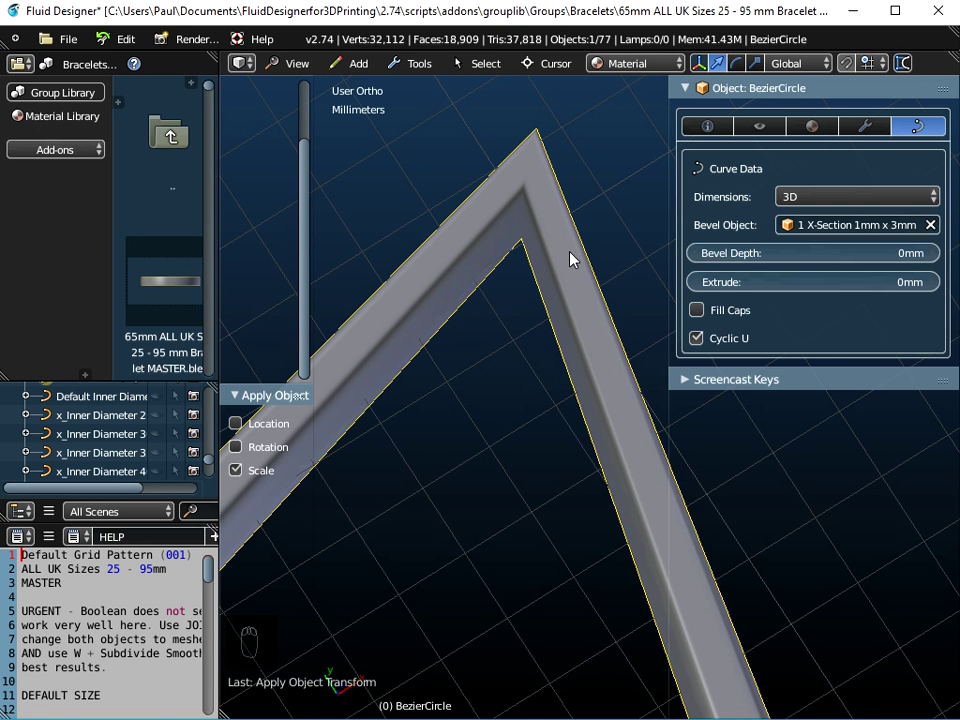
{"action": "scroll", "coordinate": [571, 256], "scroll_direction": "down", "scroll_amount": 5}
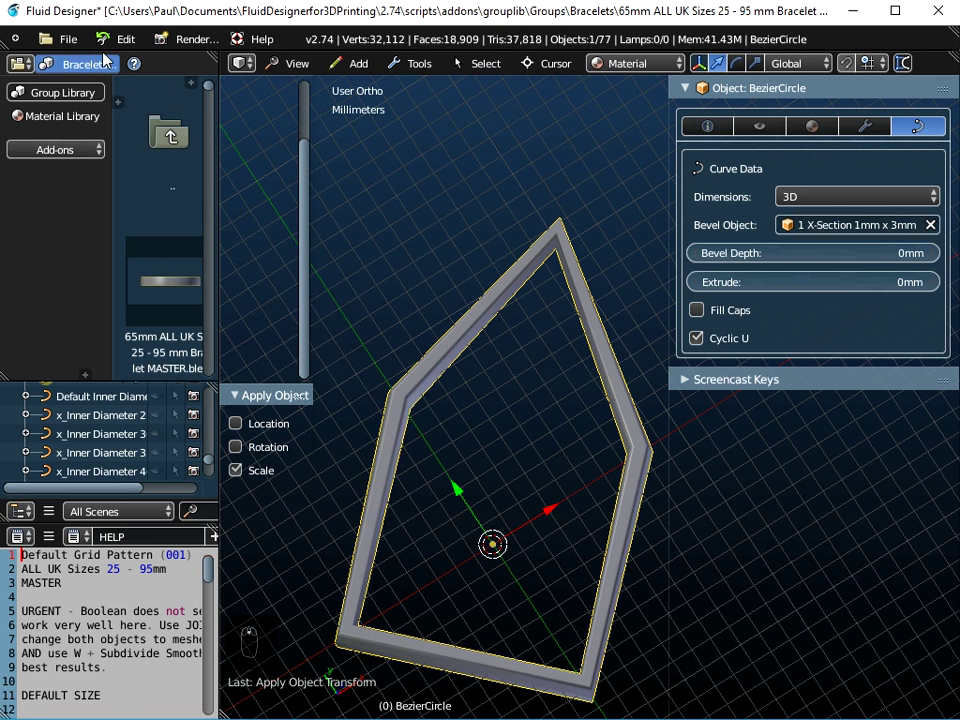
{"action": "left_click", "coordinate": [70, 48]}
Step: Reload the start-up file and load the 65mm ALL UK Sizes bracelet MASTER file from the browser
{"action": "left_click", "coordinate": [78, 64]}
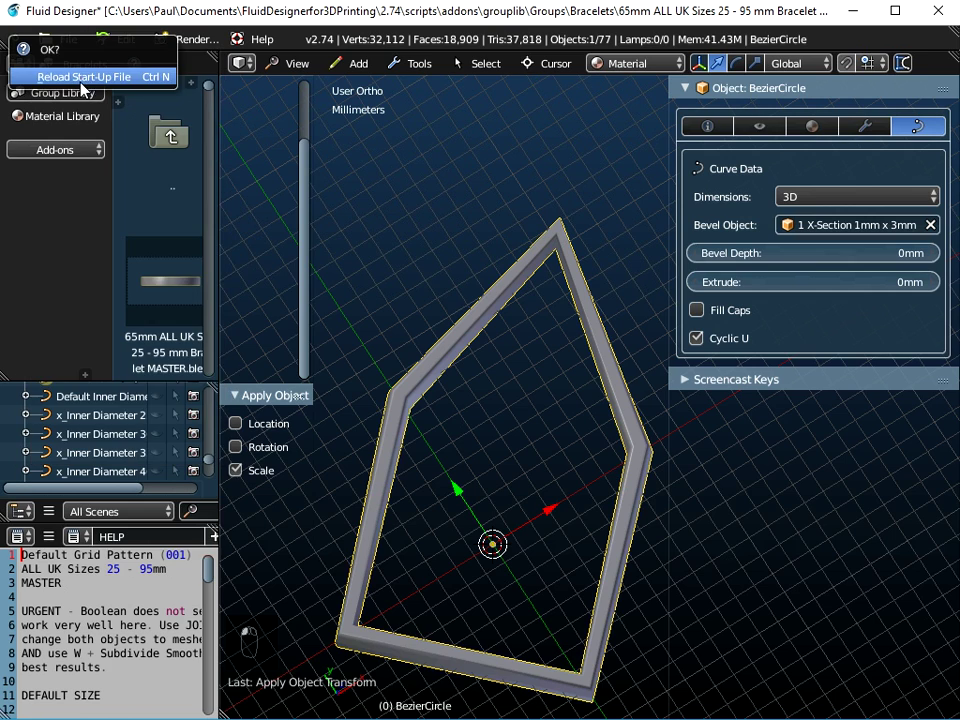
{"action": "left_click", "coordinate": [80, 77]}
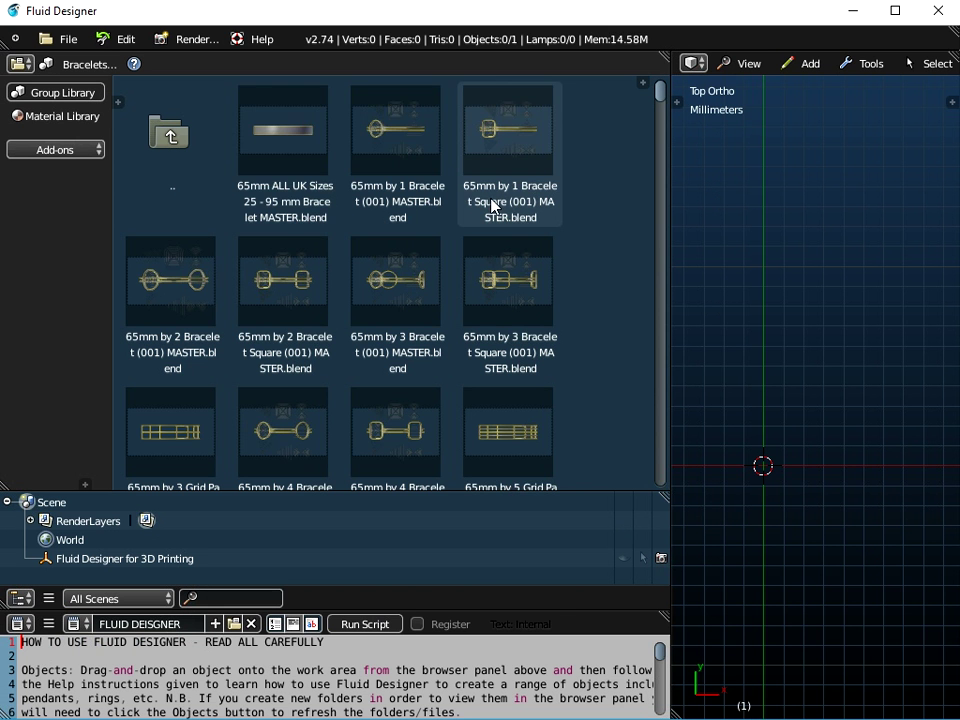
{"action": "left_click_drag", "start_coordinate": [283, 130], "coordinate": [761, 296]}
{"action": "middle_click_drag", "start_coordinate": [447, 348], "coordinate": [453, 434]}
{"action": "scroll", "coordinate": [476, 436], "scroll_direction": "up", "scroll_amount": 2}
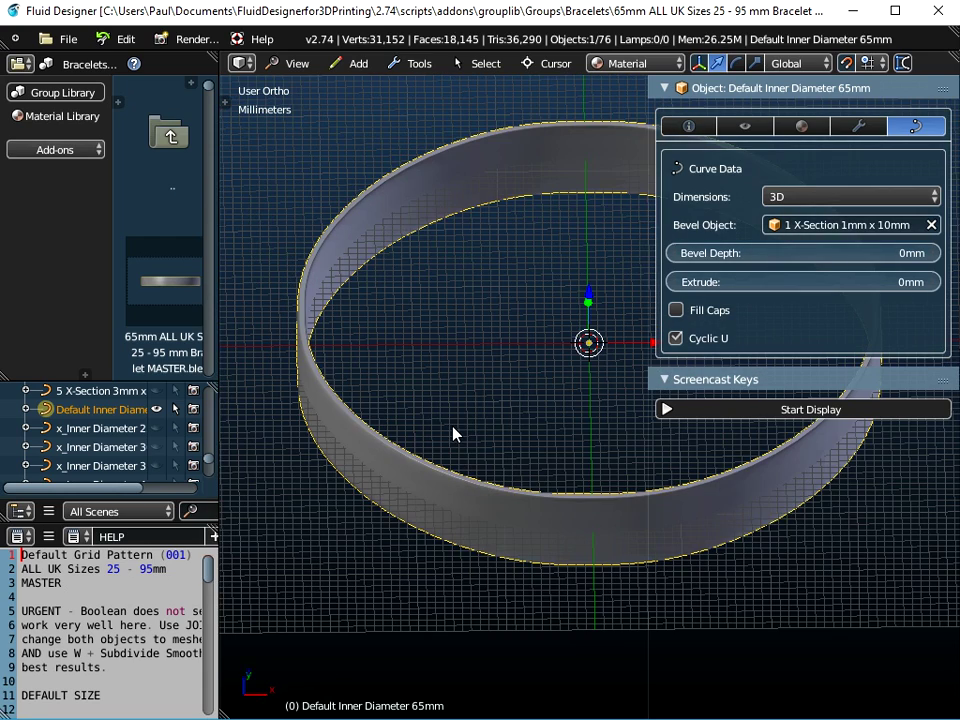
Step: Start a new scene by reloading the start-up file
{"action": "left_click", "coordinate": [66, 39]}
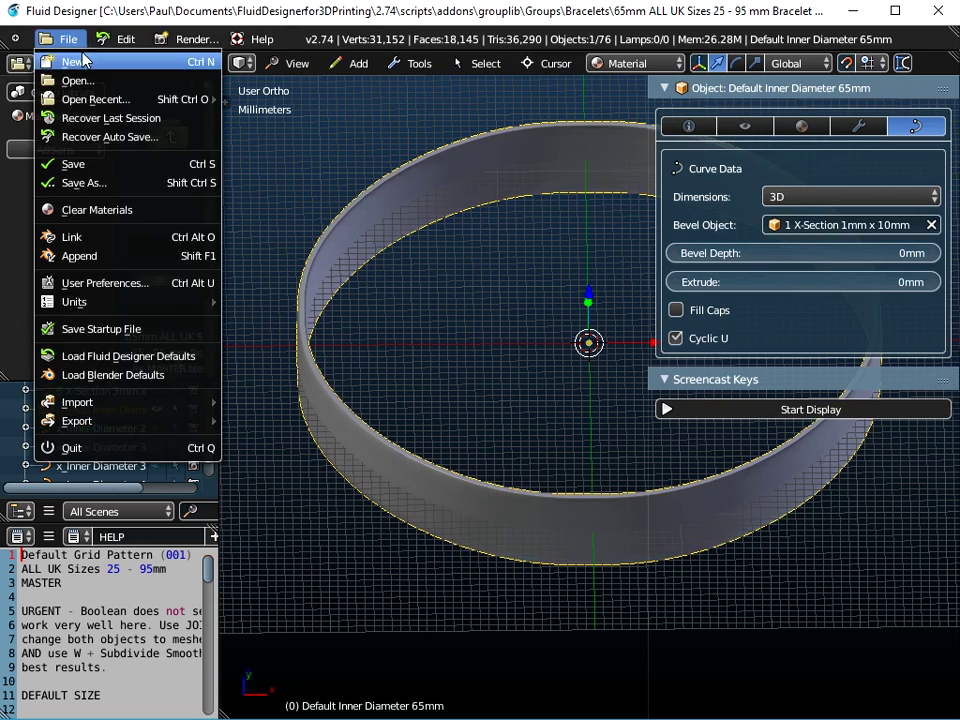
{"action": "left_click", "coordinate": [72, 62]}
{"action": "left_click", "coordinate": [82, 77]}
Step: Scroll the Bracelets library down to the Celtic Knot bracelet thumbnails
{"action": "scroll", "coordinate": [333, 246], "scroll_direction": "down", "scroll_amount": 5}
{"action": "scroll", "coordinate": [333, 246], "scroll_direction": "down", "scroll_amount": 10}
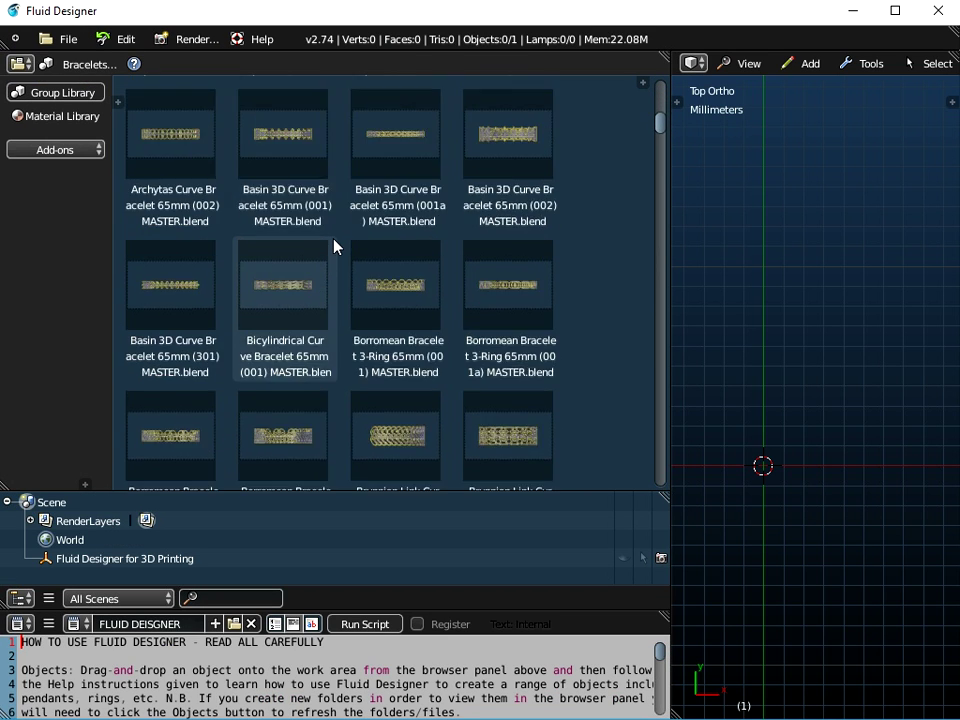
{"action": "scroll", "coordinate": [333, 246], "scroll_direction": "down", "scroll_amount": 6}
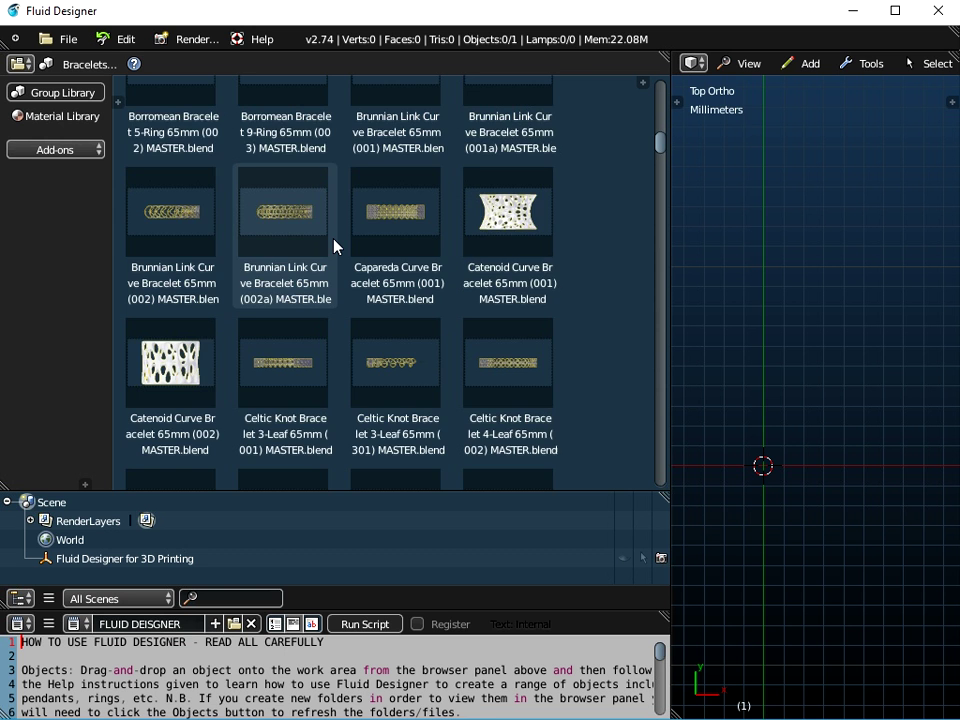
{"action": "scroll", "coordinate": [335, 246], "scroll_direction": "down", "scroll_amount": 5}
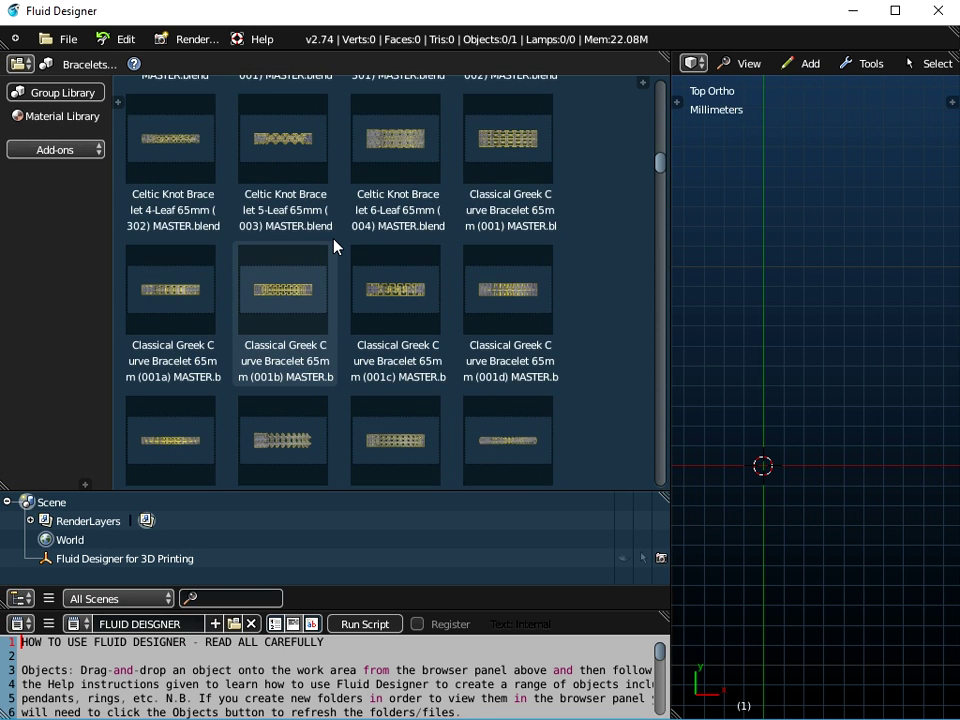
{"action": "scroll", "coordinate": [338, 250], "scroll_direction": "down", "scroll_amount": 8}
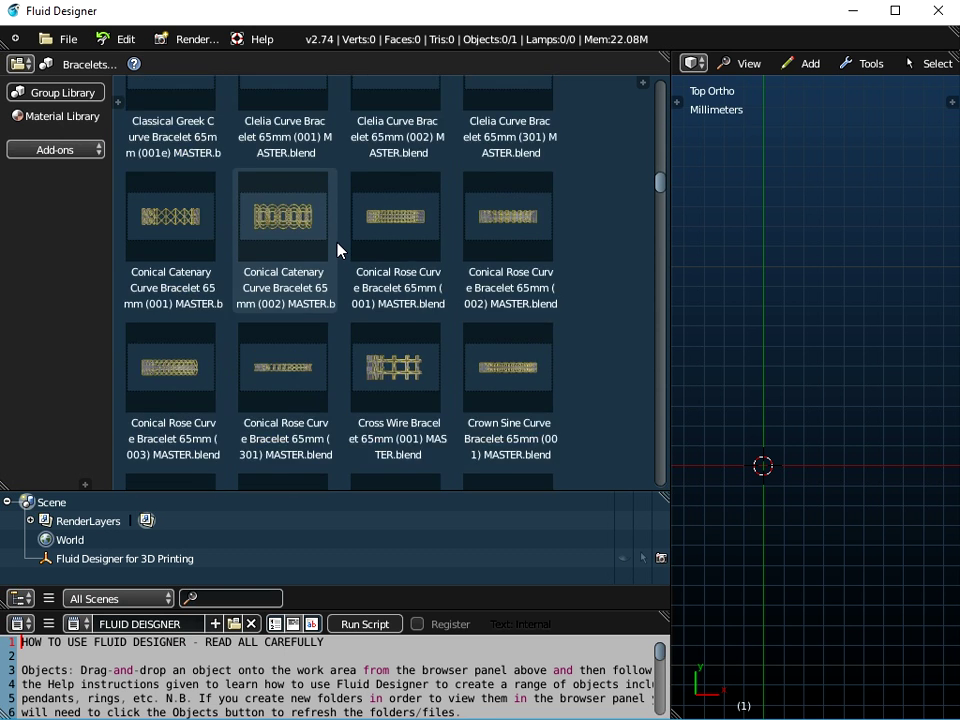
{"action": "scroll", "coordinate": [338, 250], "scroll_direction": "up", "scroll_amount": 9}
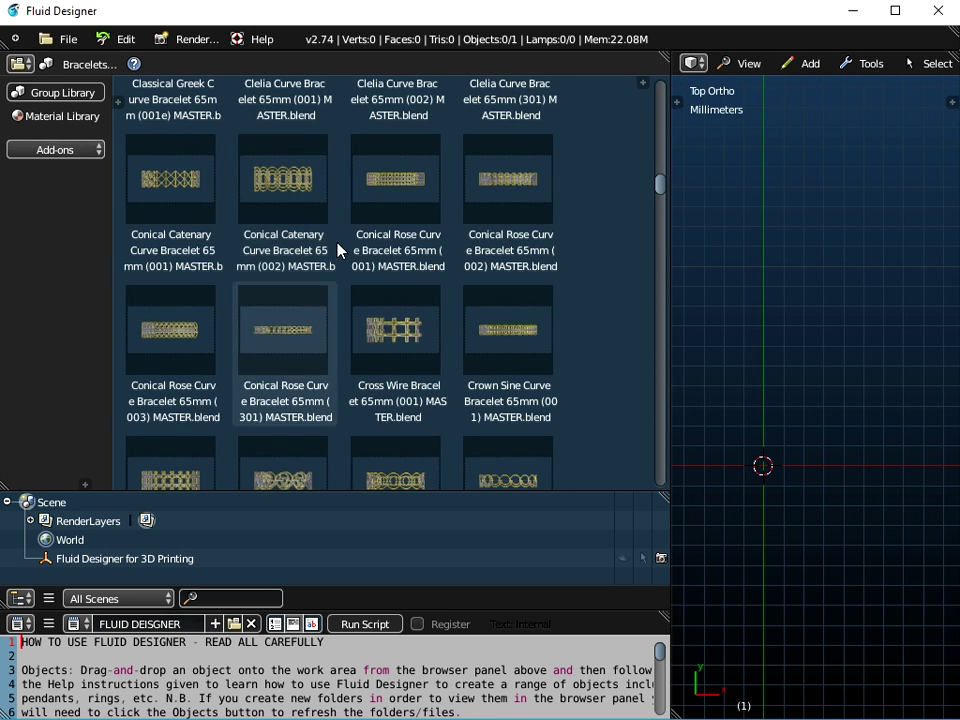
{"action": "scroll", "coordinate": [338, 250], "scroll_direction": "up", "scroll_amount": 5}
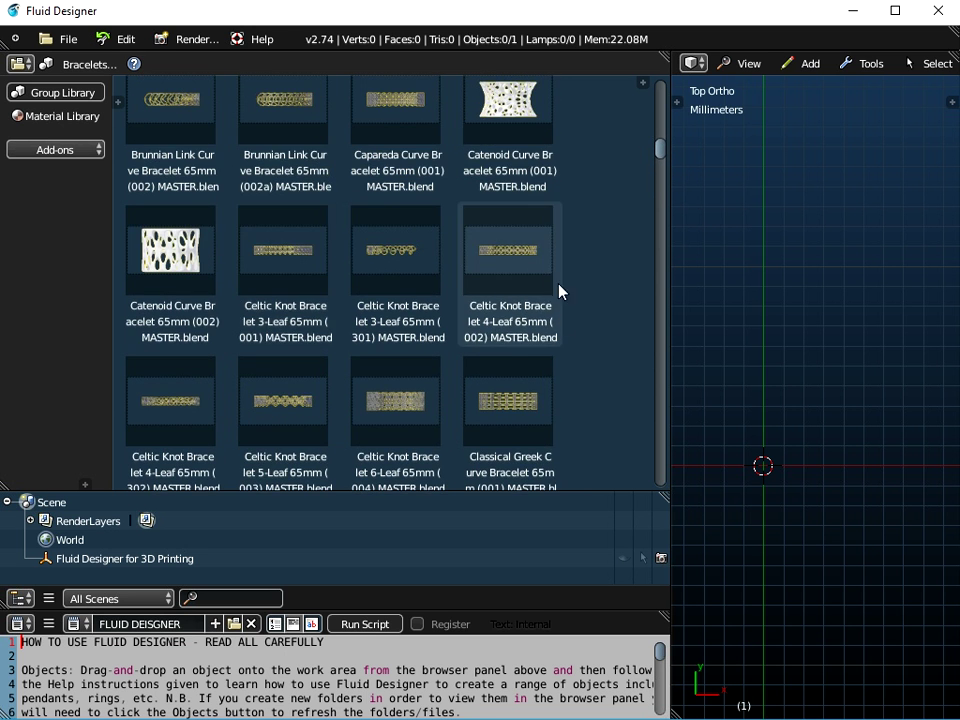
Step: Load the Celtic Knot Bracelet 4-Leaf 65mm (002) MASTER file into the viewport
{"action": "left_click_drag", "start_coordinate": [489, 261], "coordinate": [768, 285]}
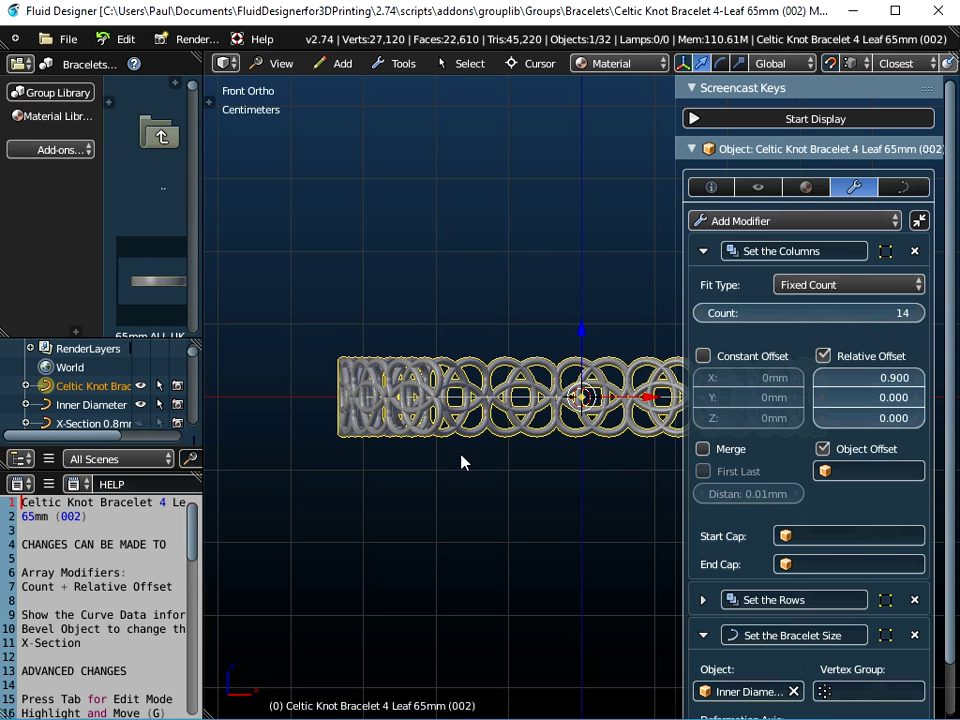
{"action": "middle_click_drag", "start_coordinate": [461, 456], "coordinate": [467, 422]}
{"action": "scroll", "coordinate": [490, 463], "scroll_direction": "up", "scroll_amount": 2}
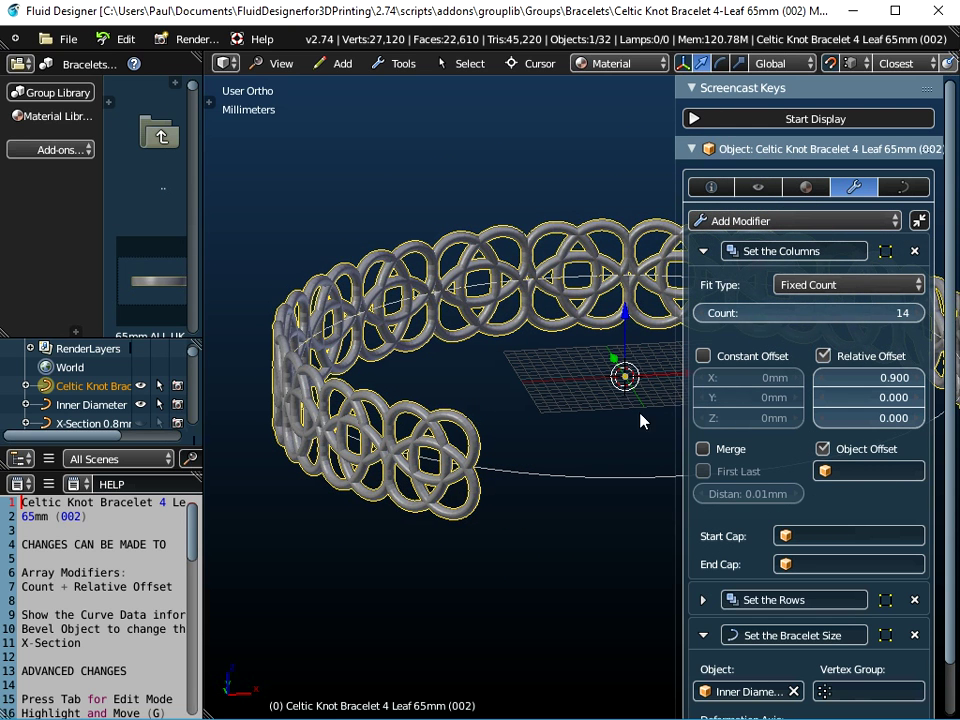
Step: Set the 'Set the Columns' array Count to 1
{"action": "left_click", "coordinate": [815, 313]}
{"action": "type", "text": "1"}
{"action": "key", "text": "Return"}
{"action": "middle_click_drag", "start_coordinate": [473, 485], "coordinate": [487, 485]}
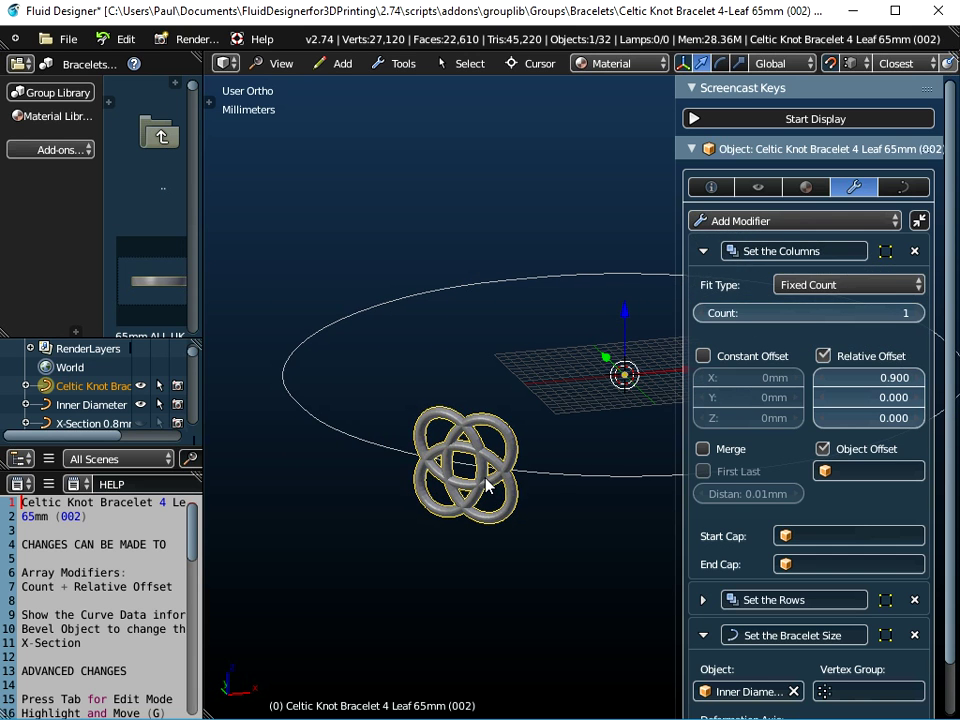
Step: Inspect the single knot's curve points in Edit Mode, then return to Object Mode
{"action": "key", "text": "Tab"}
{"action": "scroll", "coordinate": [476, 476], "scroll_direction": "up", "scroll_amount": 6}
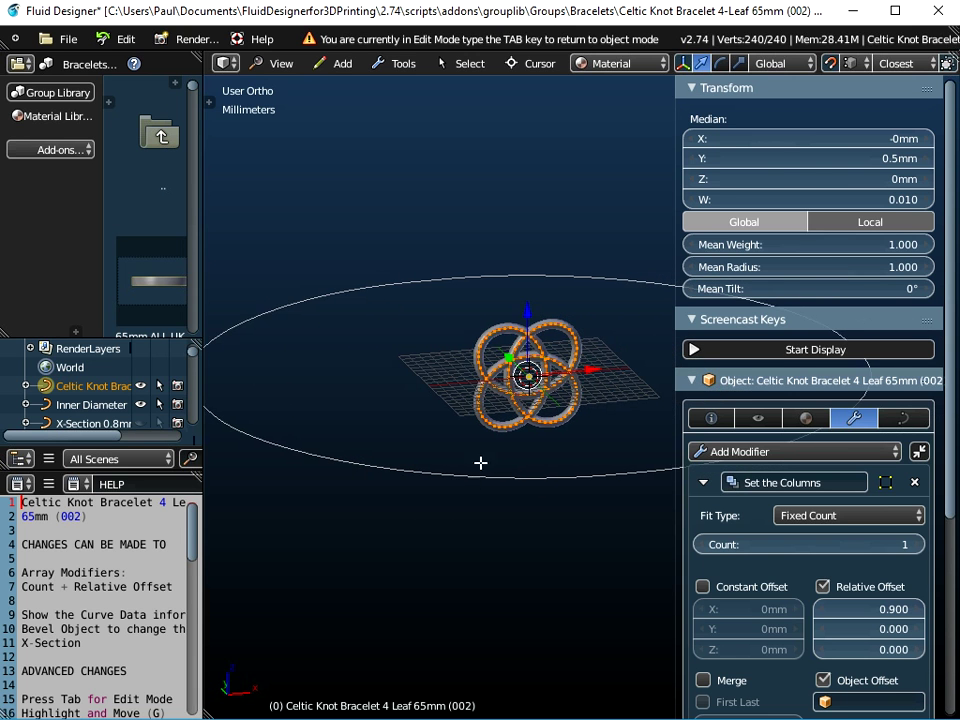
{"action": "middle_click_drag", "start_coordinate": [479, 343], "coordinate": [589, 461]}
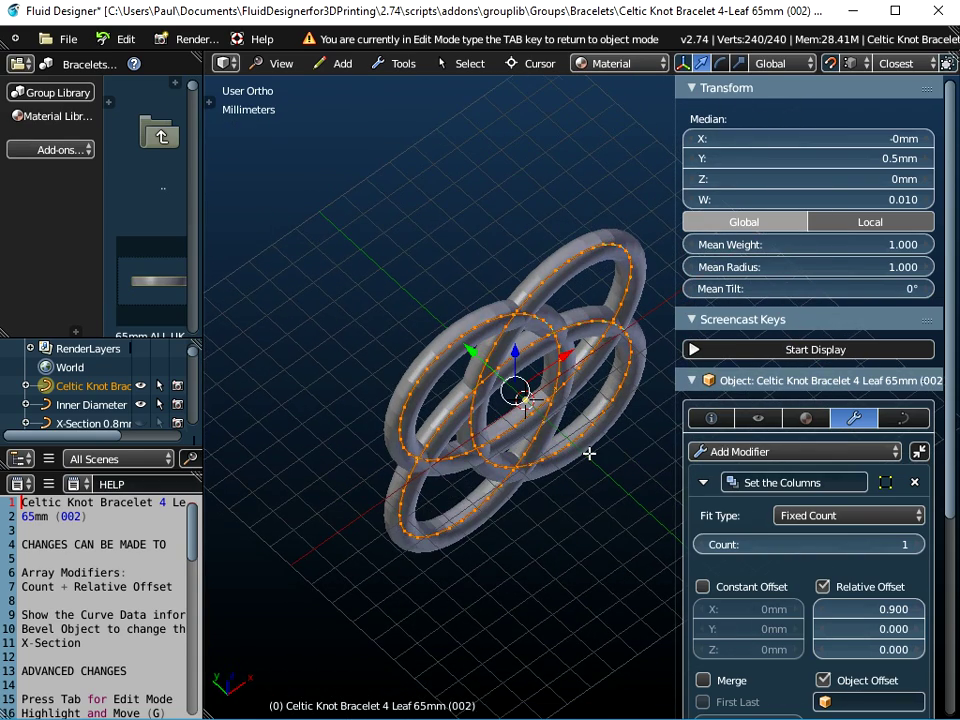
{"action": "key", "text": "Tab"}
{"action": "scroll", "coordinate": [589, 457], "scroll_direction": "down", "scroll_amount": 5}
{"action": "middle_click_drag", "start_coordinate": [516, 500], "coordinate": [540, 440]}
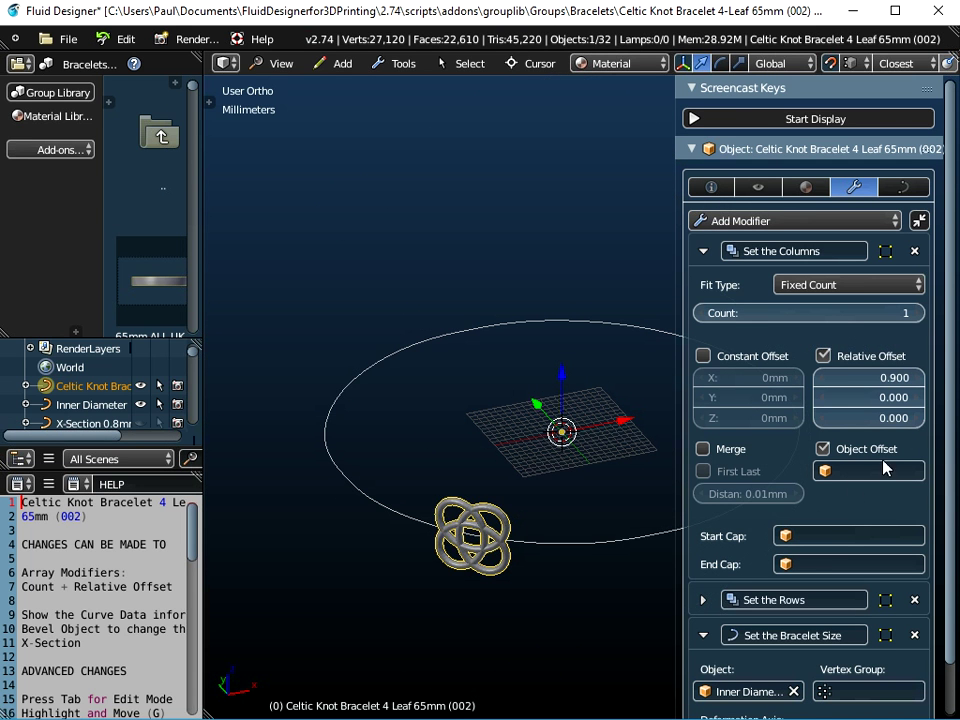
Step: Set the knot's Bevel Object to X-Section 1.5mm x 1.5mm
{"action": "left_click", "coordinate": [917, 190]}
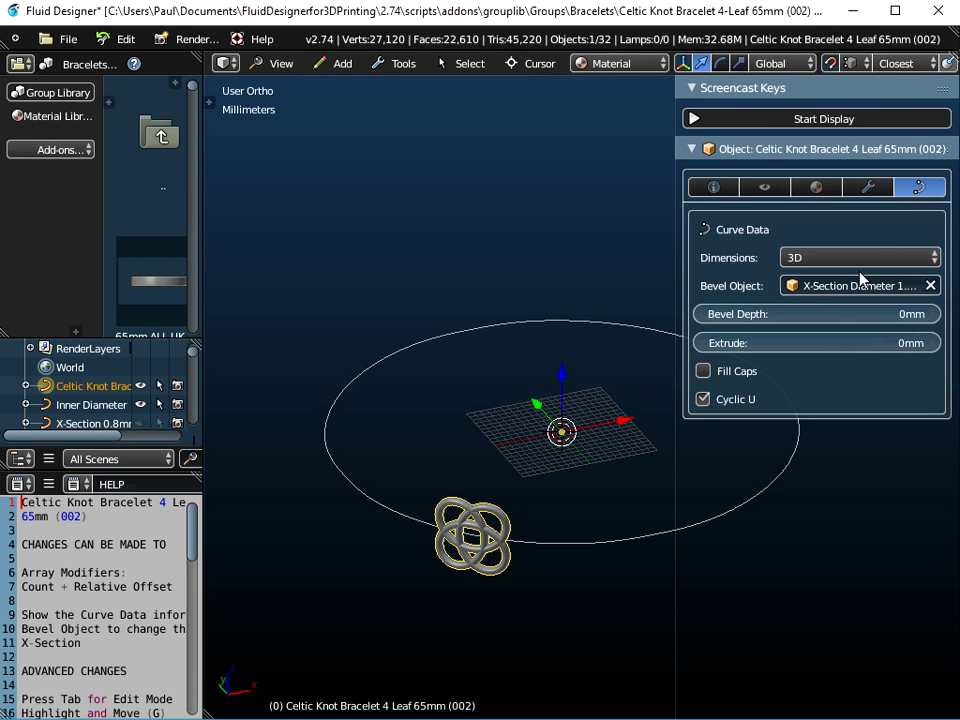
{"action": "left_click_drag", "start_coordinate": [656, 266], "coordinate": [591, 270]}
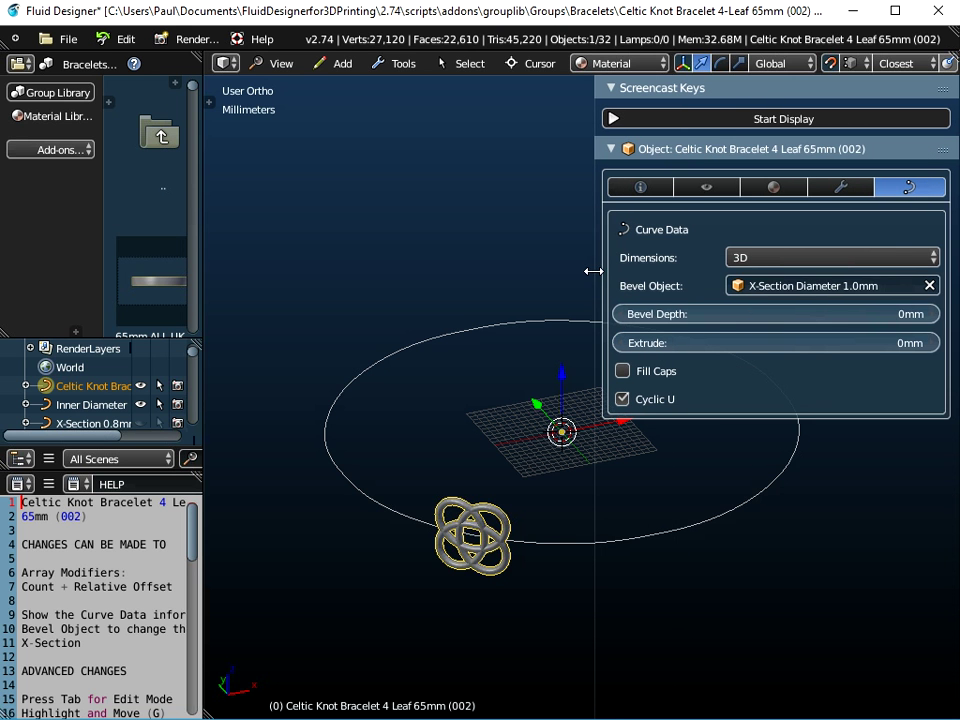
{"action": "left_click", "coordinate": [791, 285]}
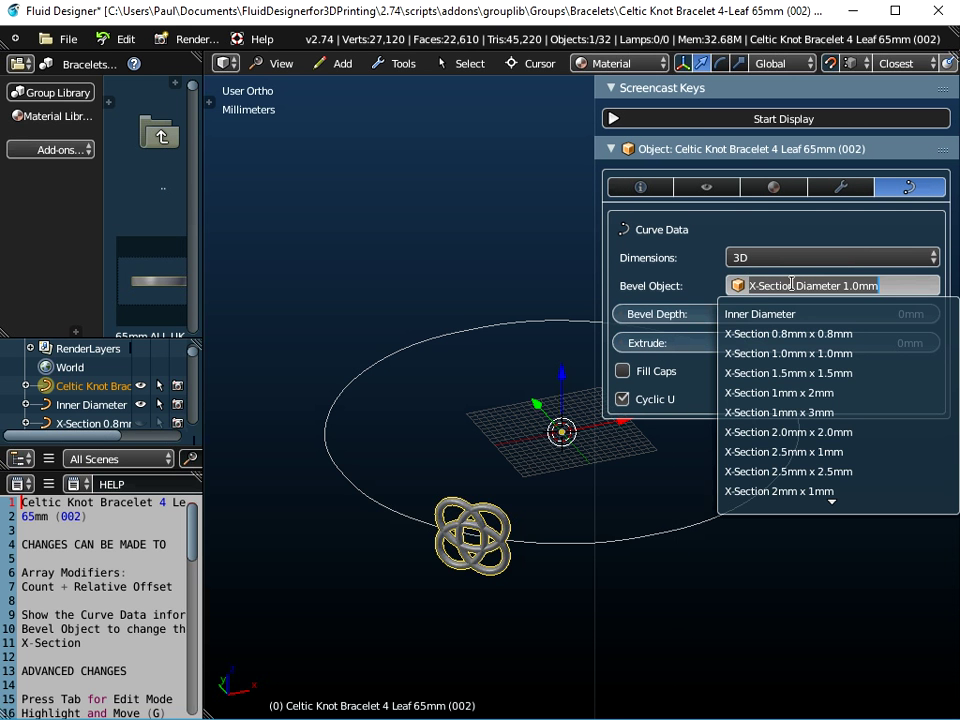
{"action": "left_click", "coordinate": [806, 372]}
{"action": "scroll", "coordinate": [600, 475], "scroll_direction": "up", "scroll_amount": 3}
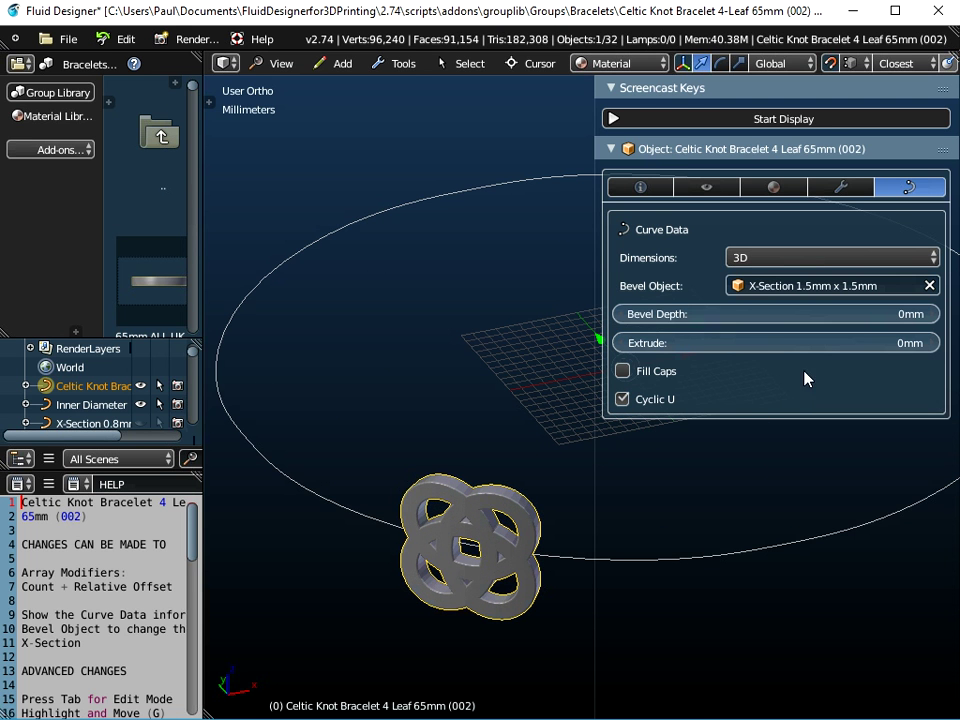
Step: Switch the bevel to X-Section Diameter 1.5mm, then Diameter 2.0mm, and view its dimensions
{"action": "left_click", "coordinate": [815, 286]}
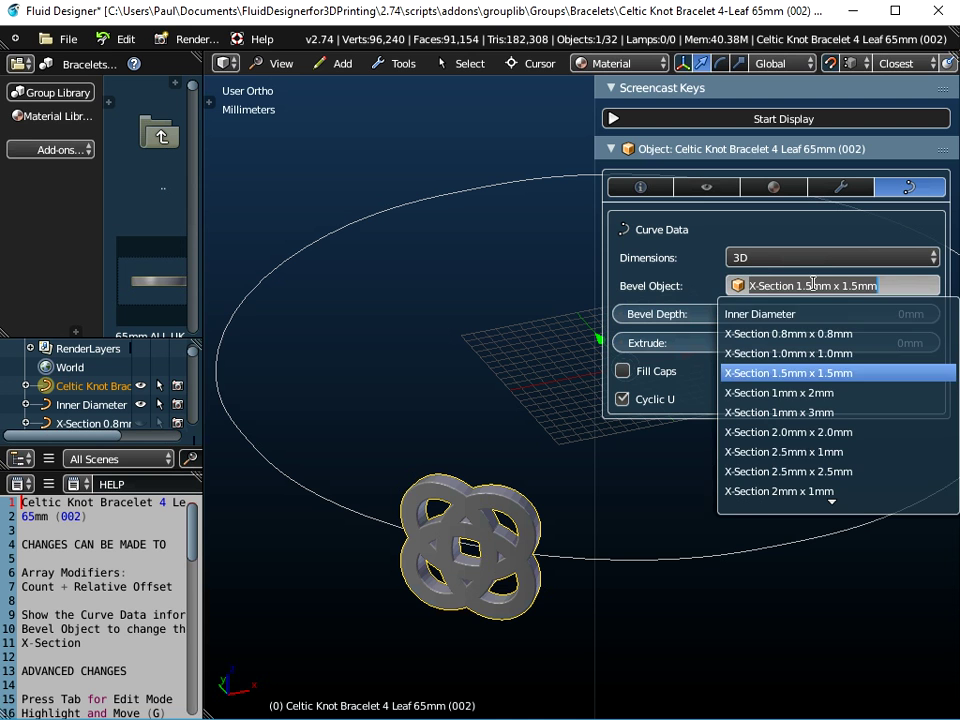
{"action": "scroll", "coordinate": [800, 500], "scroll_direction": "down", "scroll_amount": 7}
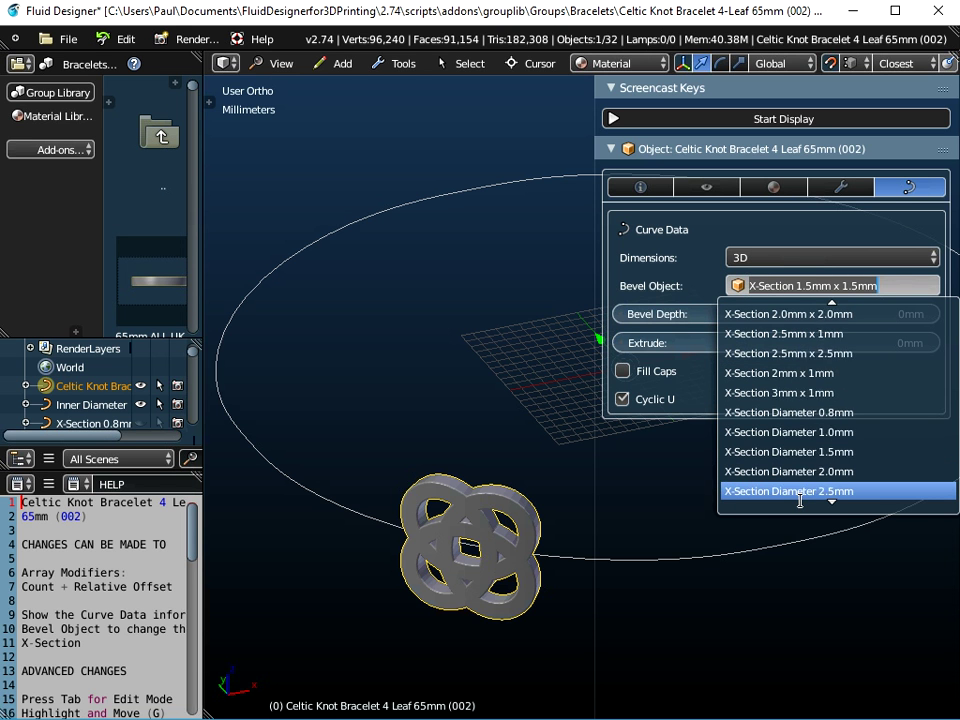
{"action": "left_click", "coordinate": [806, 433]}
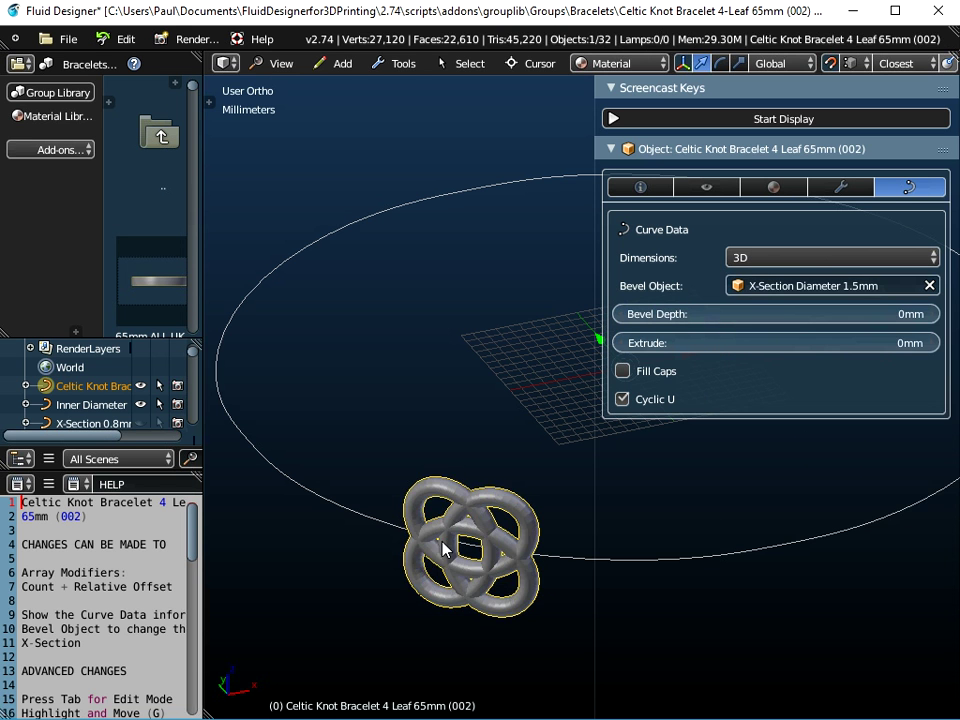
{"action": "scroll", "coordinate": [456, 519], "scroll_direction": "up", "scroll_amount": 3}
{"action": "left_click", "coordinate": [830, 283]}
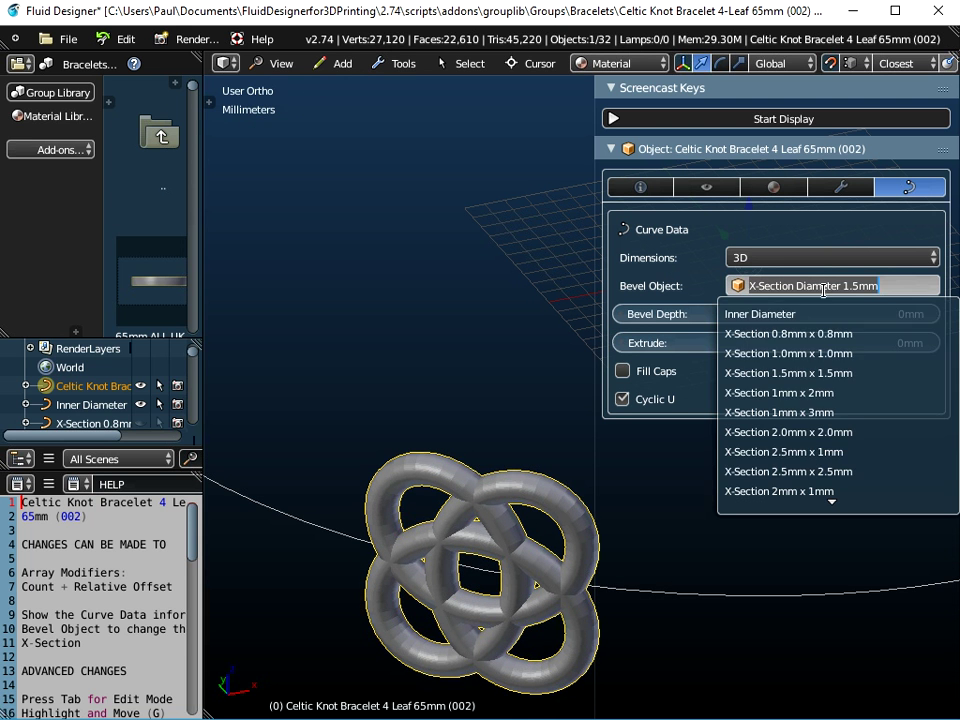
{"action": "scroll", "coordinate": [797, 495], "scroll_direction": "down", "scroll_amount": 5}
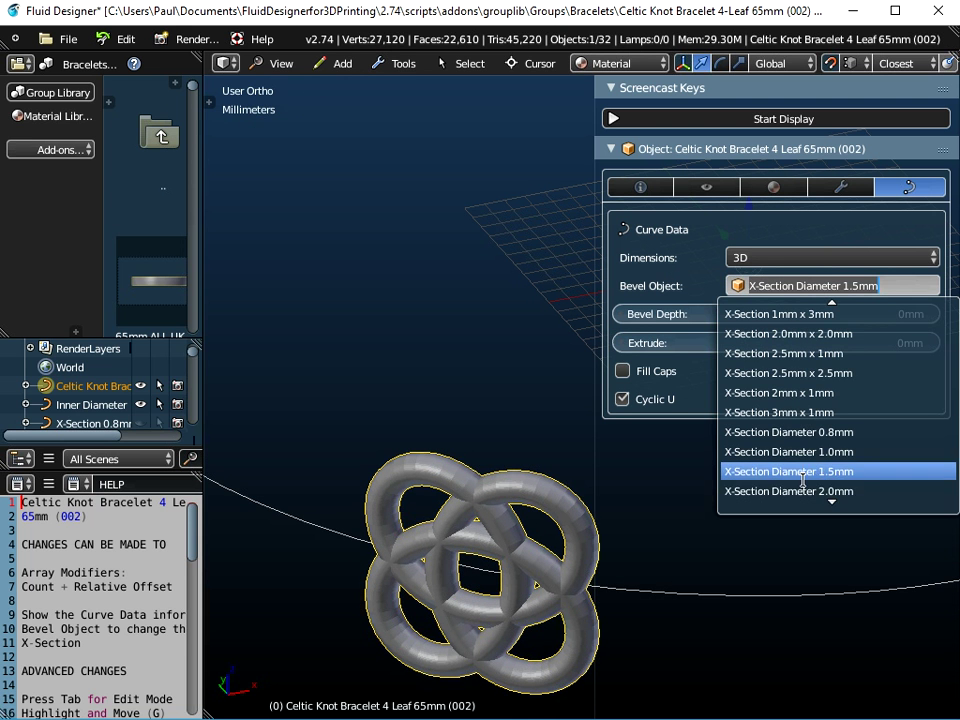
{"action": "left_click", "coordinate": [797, 492]}
{"action": "left_click", "coordinate": [645, 187]}
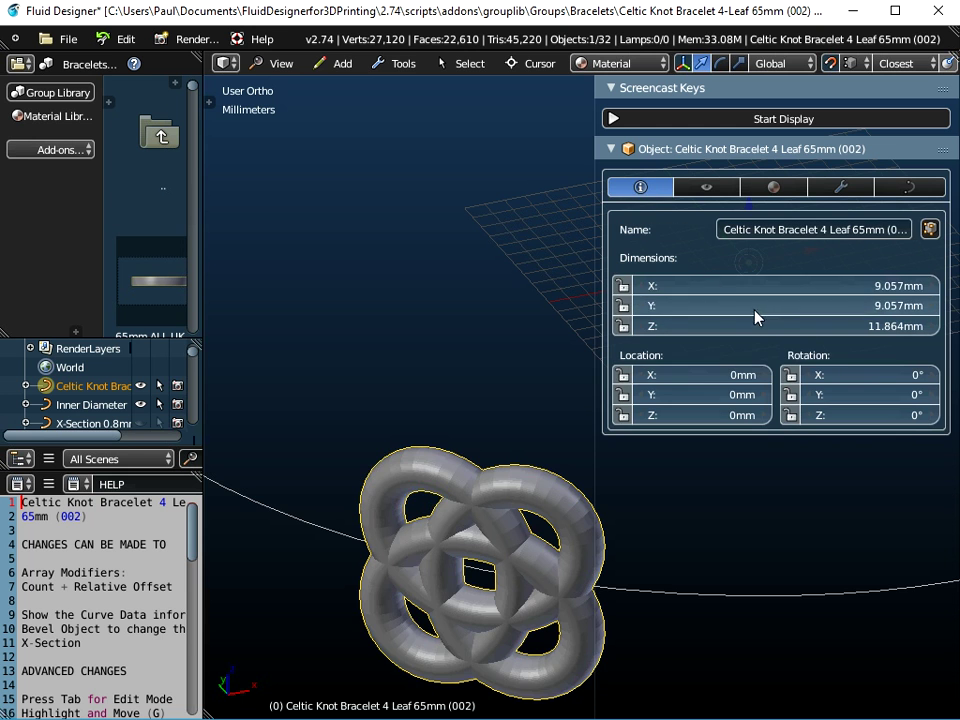
Step: Turn on the on-screen display of pressed keys
{"action": "scroll", "coordinate": [489, 475], "scroll_direction": "down", "scroll_amount": 3}
{"action": "middle_click_drag", "start_coordinate": [489, 475], "coordinate": [460, 383]}
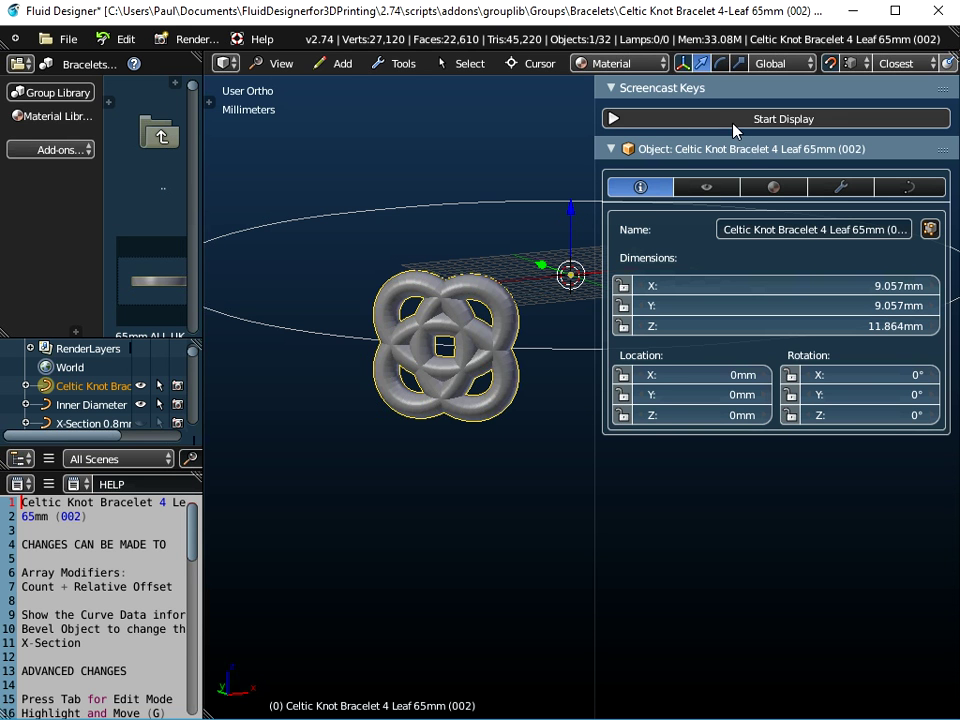
{"action": "left_click", "coordinate": [662, 118]}
{"action": "left_click", "coordinate": [690, 89]}
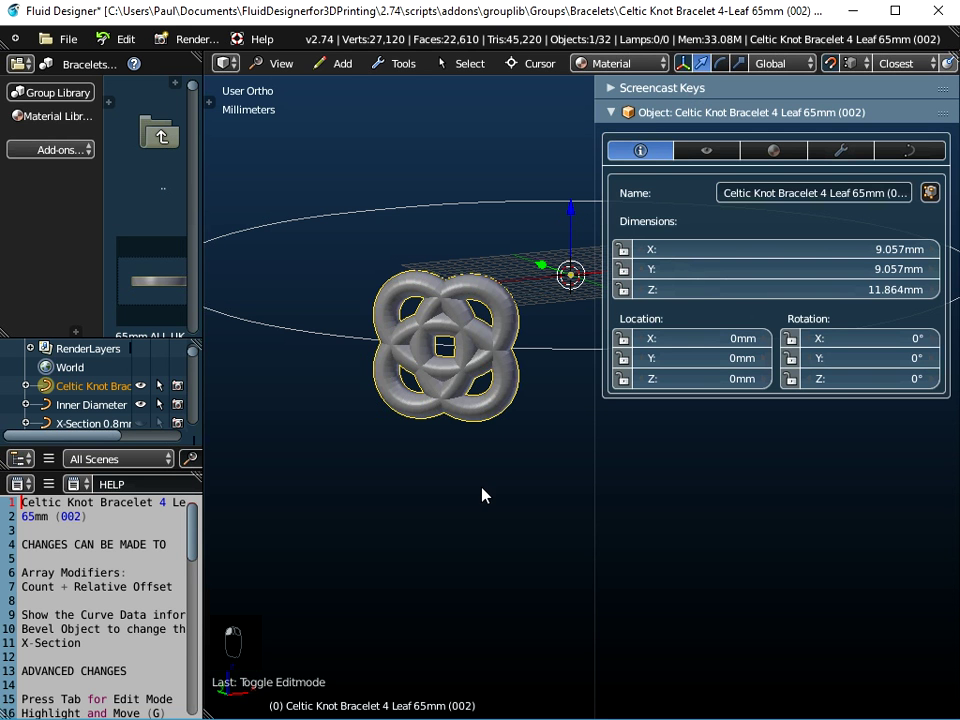
Step: Scale the knot about 2.07 times and apply the scale, making it 16.683 mm across
{"action": "key", "text": "s"}
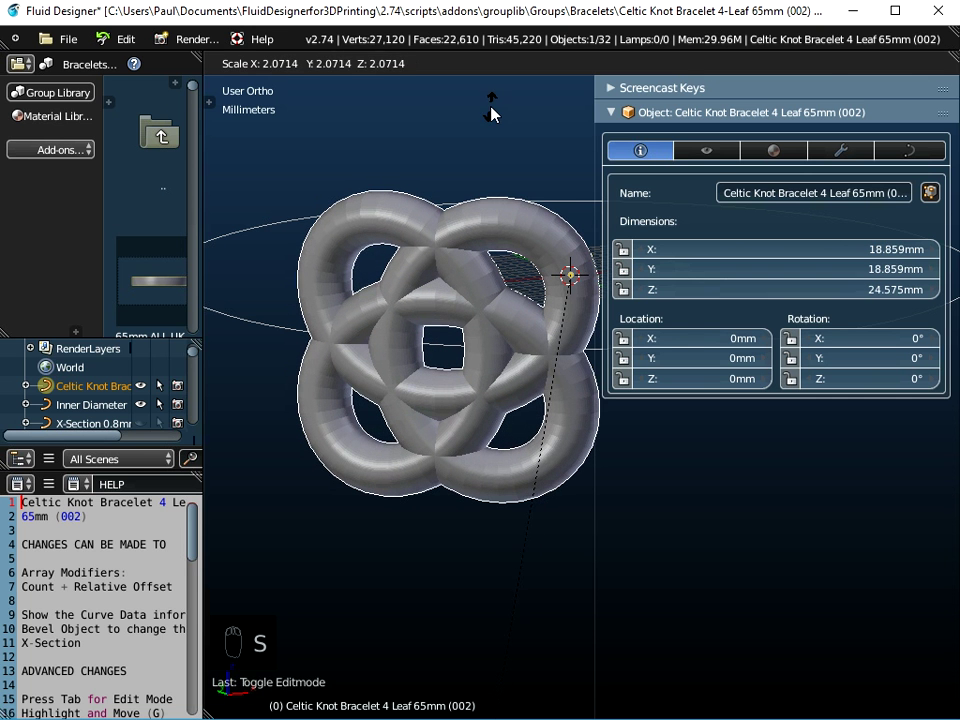
{"action": "left_click", "coordinate": [491, 114]}
{"action": "key", "text": "ctrl+a"}
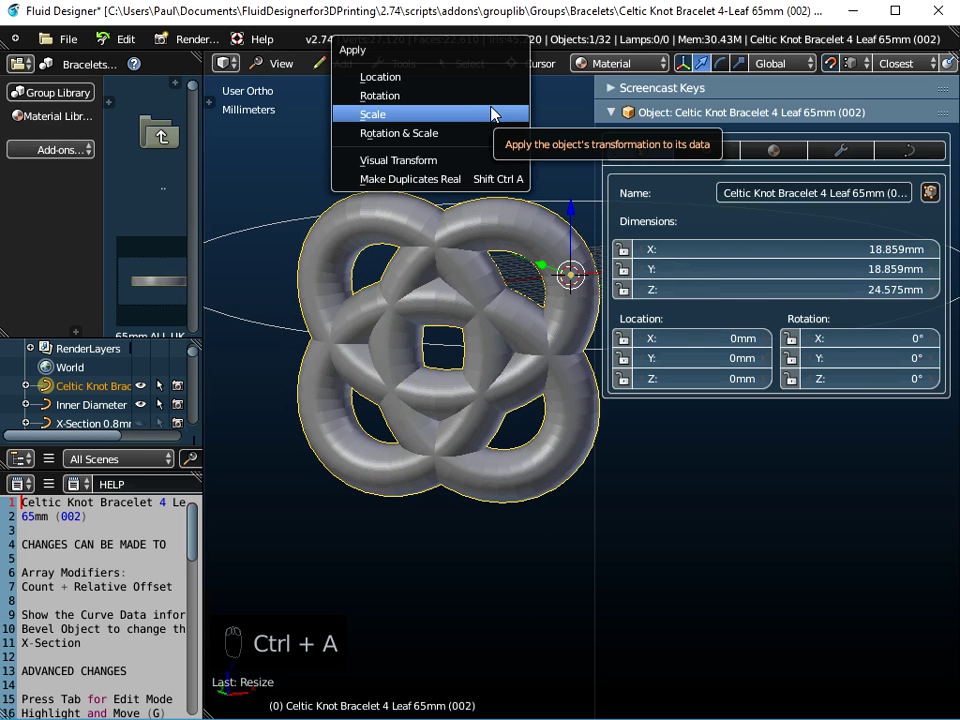
{"action": "left_click", "coordinate": [491, 114]}
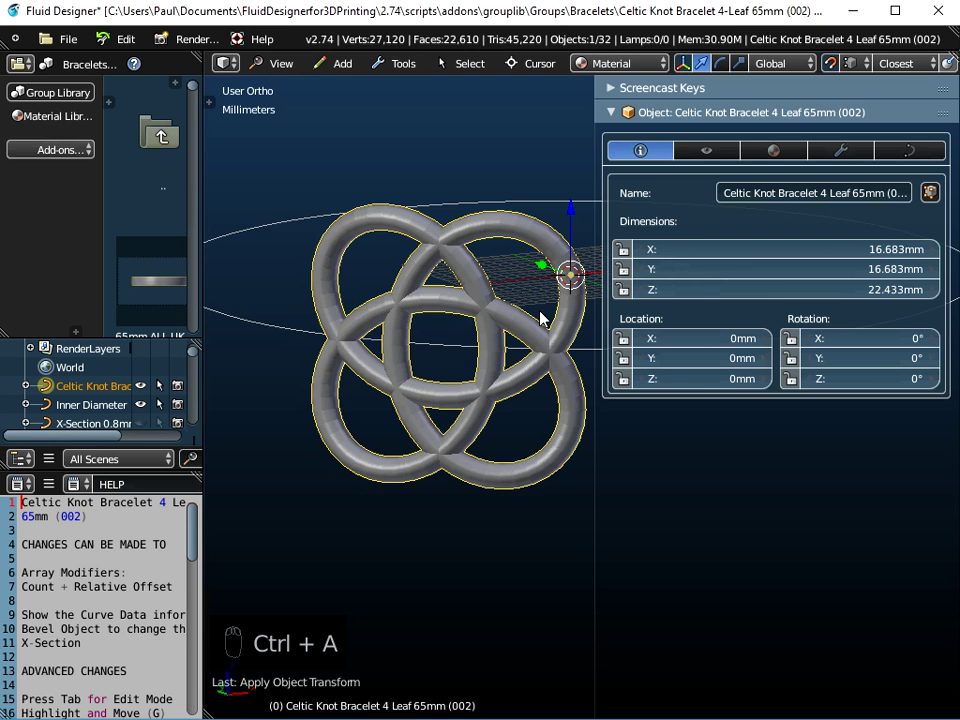
{"action": "scroll", "coordinate": [516, 296], "scroll_direction": "up", "scroll_amount": 3}
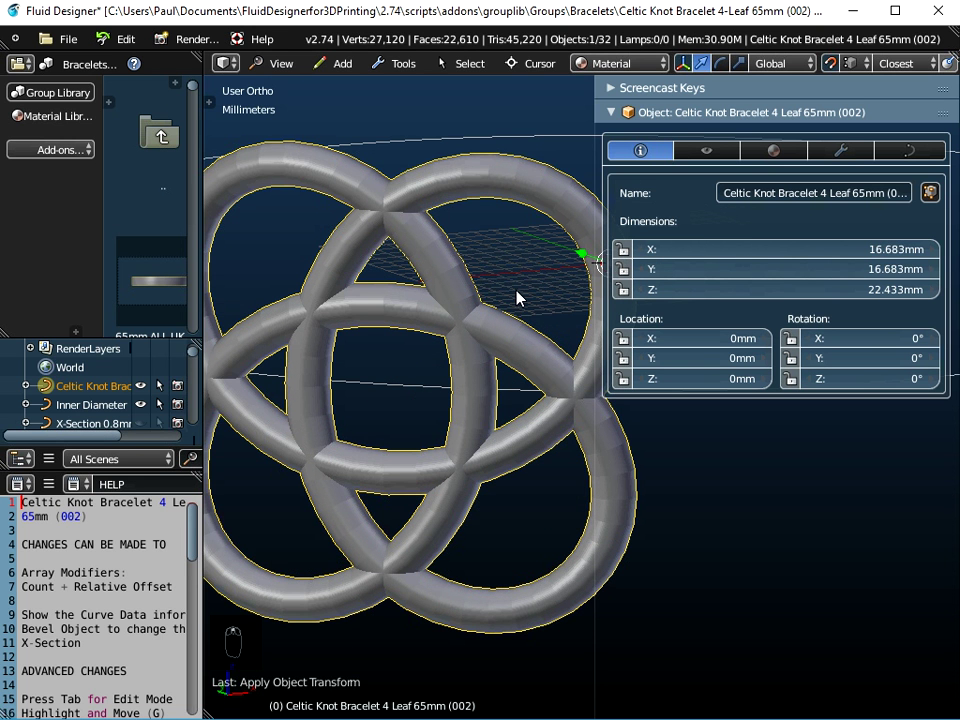
{"action": "scroll", "coordinate": [476, 302], "scroll_direction": "down", "scroll_amount": 3}
{"action": "middle_click_drag", "start_coordinate": [476, 302], "coordinate": [458, 367]}
{"action": "scroll", "coordinate": [489, 335], "scroll_direction": "down", "scroll_amount": 2}
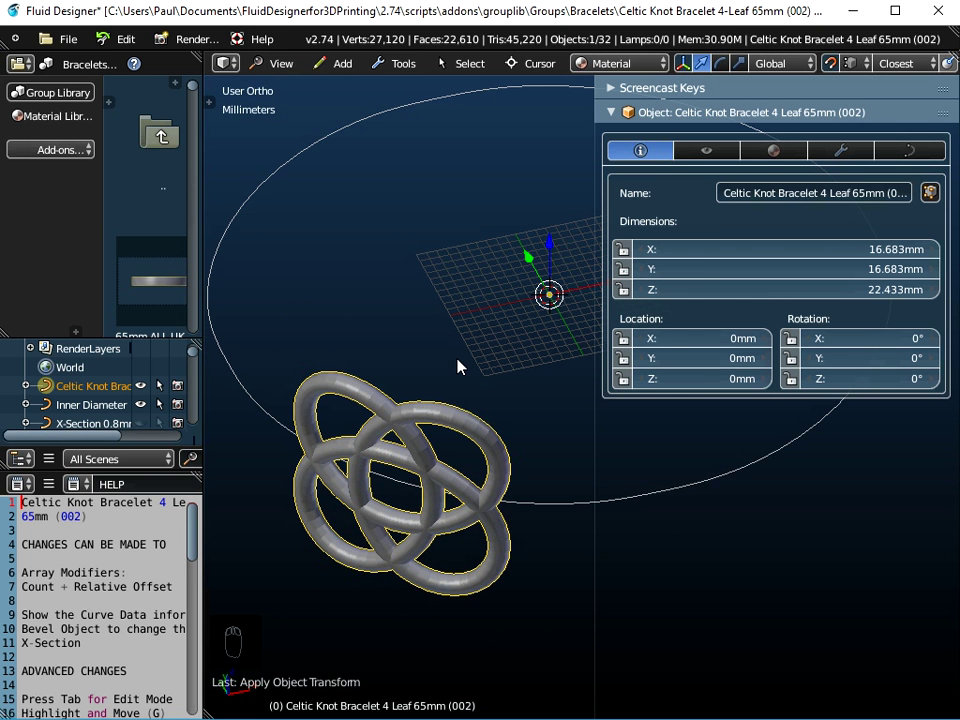
{"action": "scroll", "coordinate": [407, 432], "scroll_direction": "up", "scroll_amount": 2}
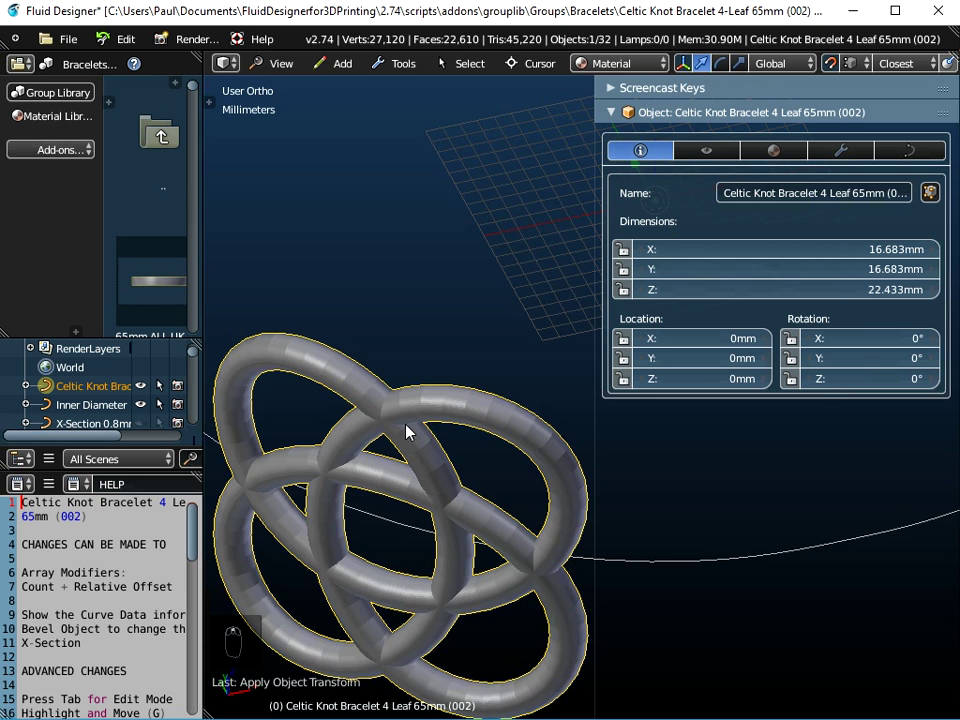
{"action": "scroll", "coordinate": [407, 430], "scroll_direction": "down", "scroll_amount": 2}
{"action": "mouse_move", "coordinate": [407, 428]}
{"action": "middle_mouse_down"}
{"action": "mouse_move", "coordinate": [381, 484]}
{"action": "mouse_move", "coordinate": [415, 420]}
{"action": "middle_mouse_up"}
{"action": "left_click", "coordinate": [910, 150]}
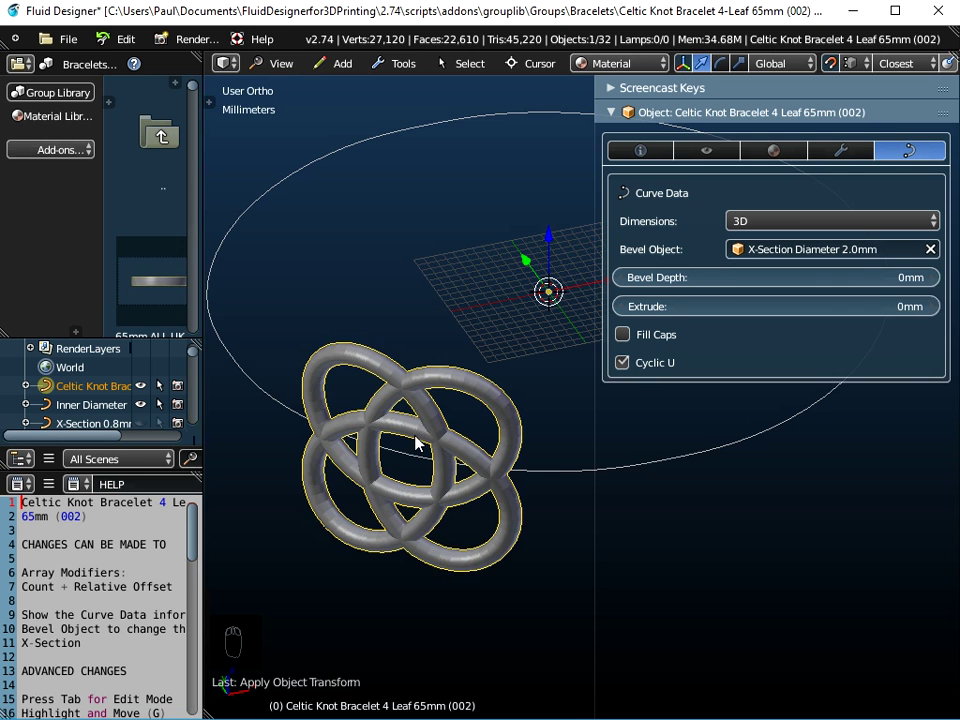
{"action": "scroll", "coordinate": [420, 440], "scroll_direction": "up", "scroll_amount": 4}
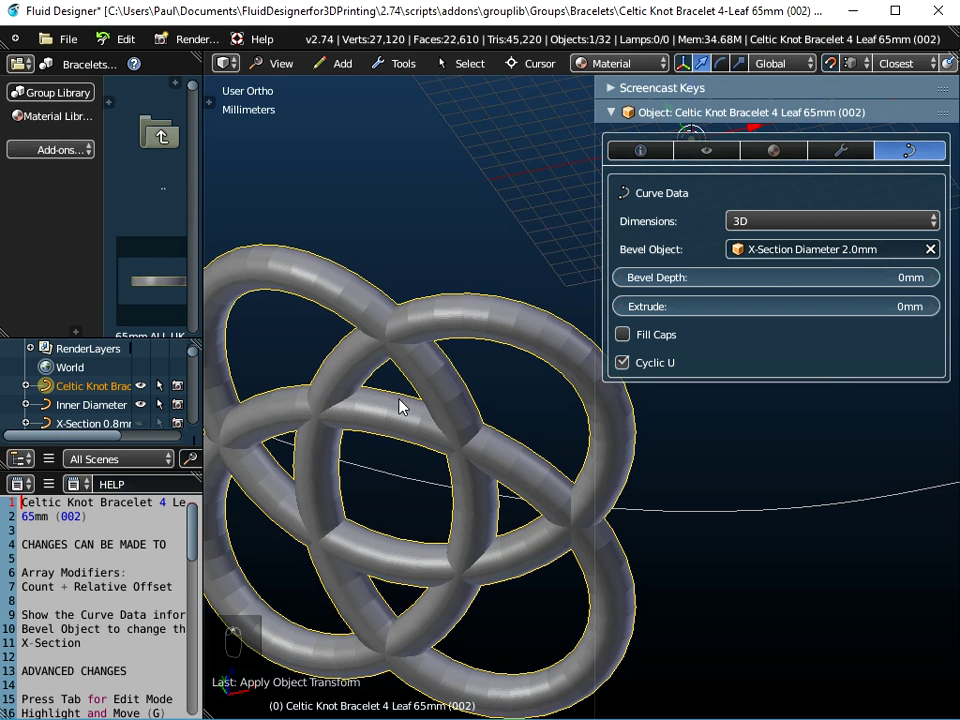
{"action": "scroll", "coordinate": [405, 395], "scroll_direction": "down", "scroll_amount": 4}
{"action": "middle_click_drag", "start_coordinate": [420, 420], "coordinate": [440, 392]}
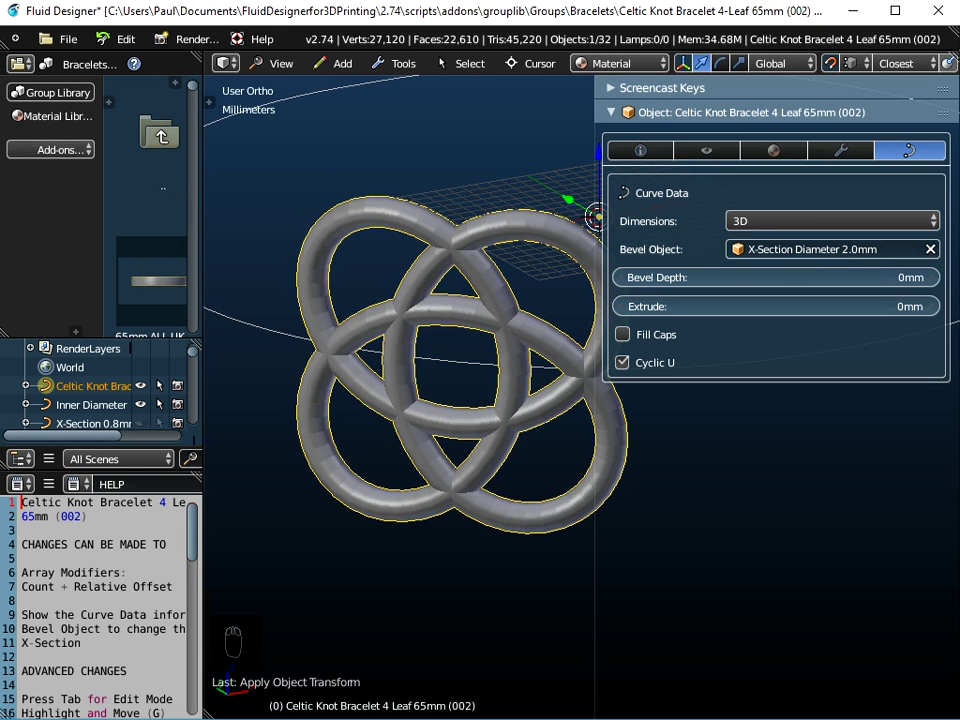
{"action": "left_click", "coordinate": [470, 690]}
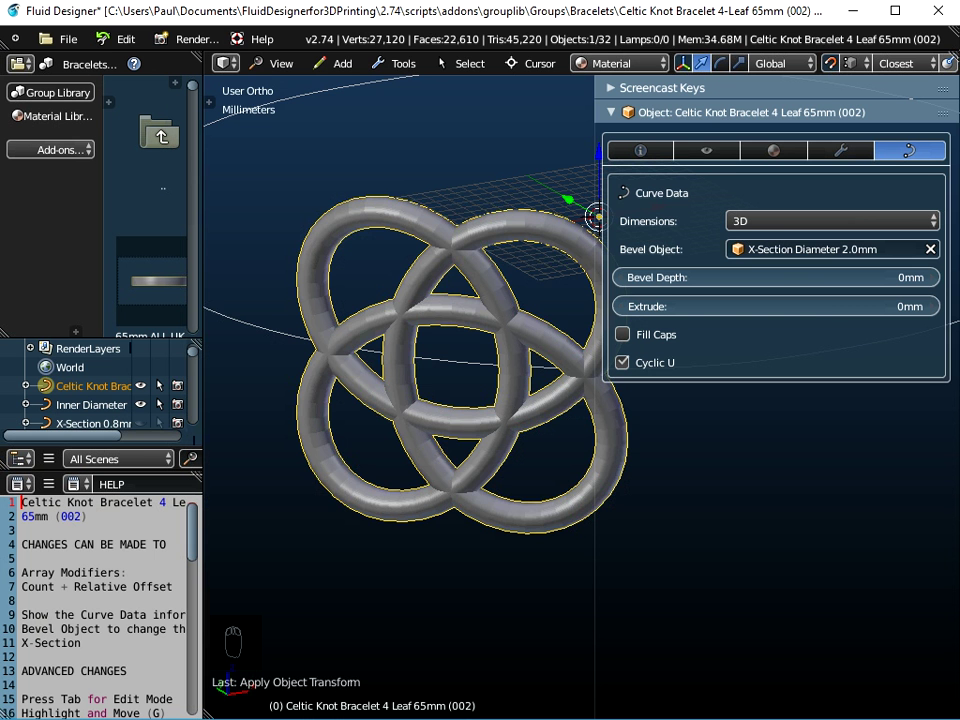
{"action": "scroll", "coordinate": [504, 381], "scroll_direction": "down", "scroll_amount": 3}
{"action": "middle_click_drag", "start_coordinate": [490, 413], "coordinate": [476, 454]}
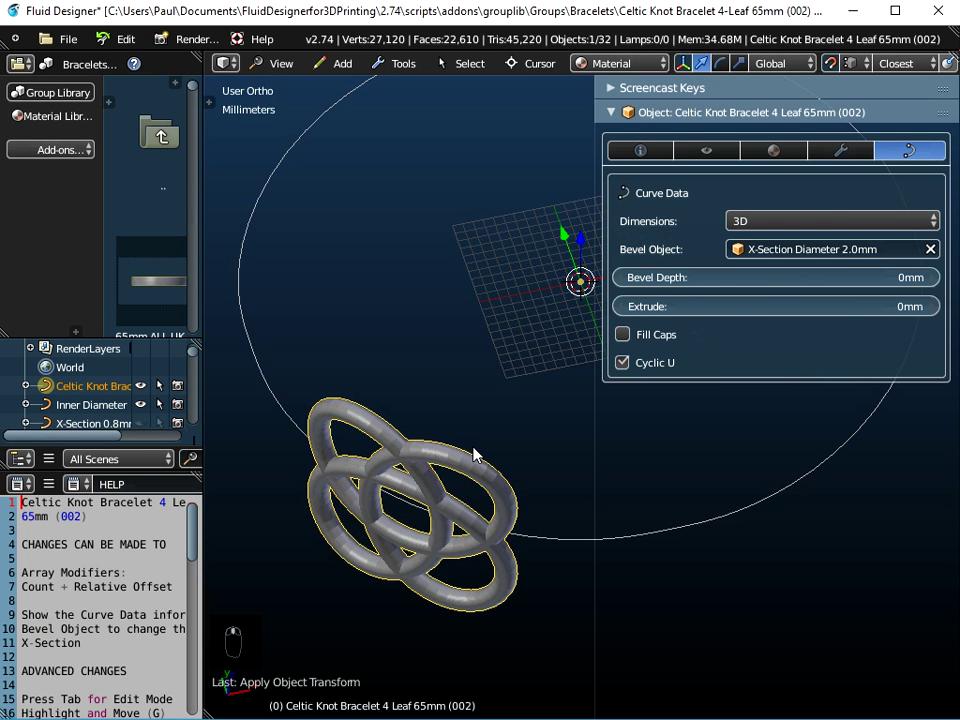
Step: Raise the knot array's Count to 9 in the Modifiers tab
{"action": "left_click", "coordinate": [866, 150]}
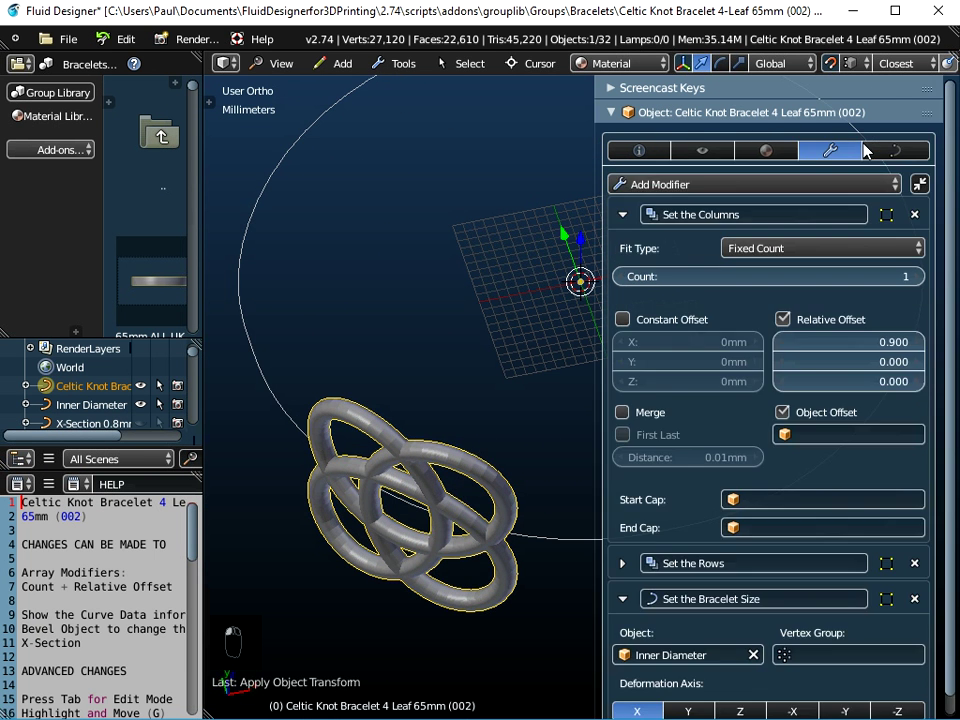
{"action": "left_click", "coordinate": [917, 281]}
{"action": "left_click", "coordinate": [916, 282]}
{"action": "left_click", "coordinate": [916, 281]}
{"action": "left_click", "coordinate": [916, 281]}
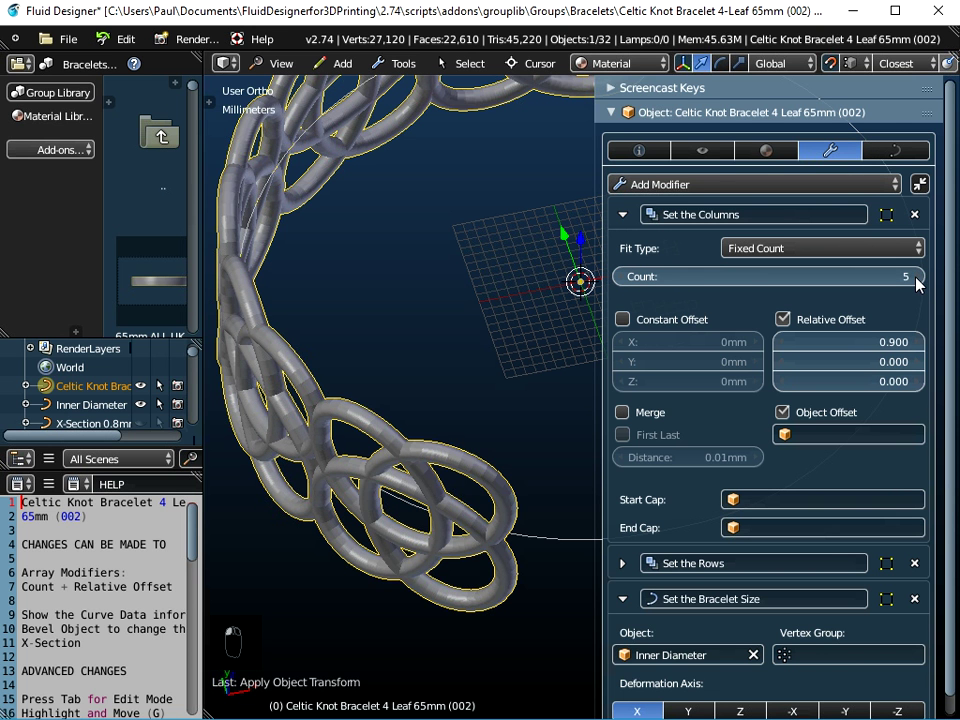
{"action": "left_click", "coordinate": [916, 281]}
{"action": "left_click", "coordinate": [916, 281]}
{"action": "left_click", "coordinate": [916, 281]}
{"action": "middle_click_drag", "start_coordinate": [420, 475], "coordinate": [508, 403]}
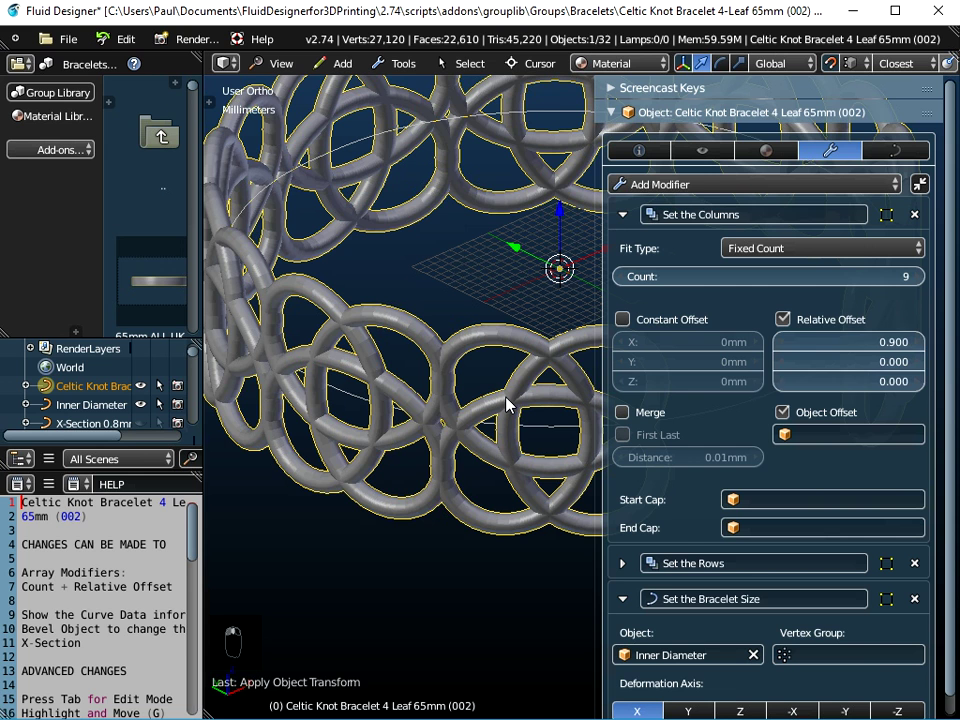
Step: Set the array's Relative Offset X to 0.800 and narrow the properties region
{"action": "left_click", "coordinate": [781, 342]}
{"action": "scroll", "coordinate": [458, 390], "scroll_direction": "up", "scroll_amount": 5}
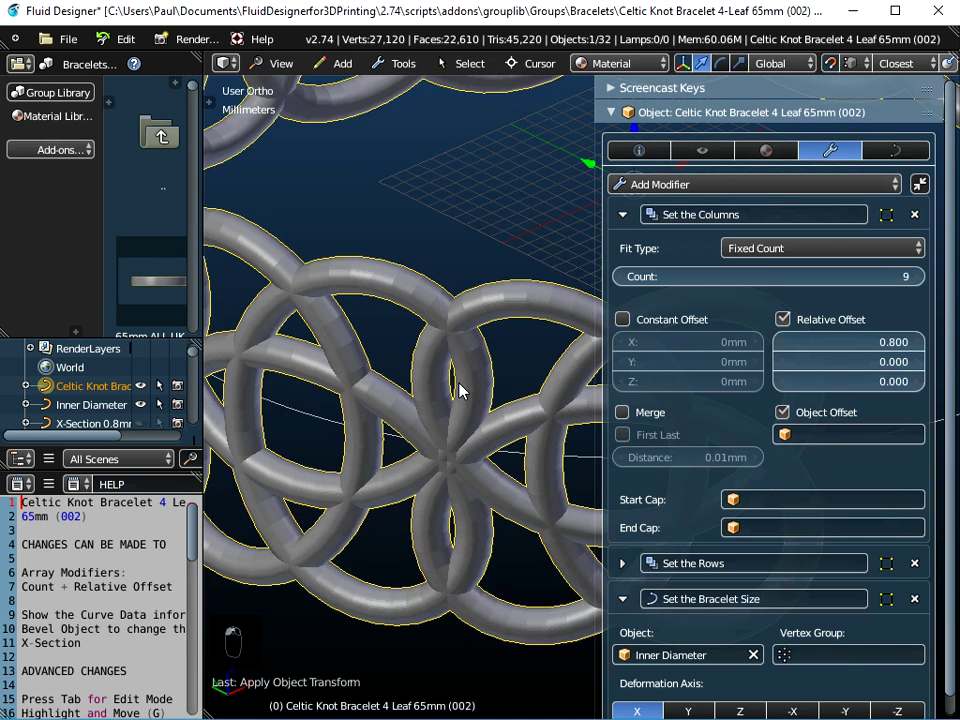
{"action": "scroll", "coordinate": [435, 300], "scroll_direction": "down", "scroll_amount": 5}
{"action": "middle_click_drag", "start_coordinate": [435, 300], "coordinate": [540, 437]}
{"action": "scroll", "coordinate": [497, 358], "scroll_direction": "down", "scroll_amount": 5}
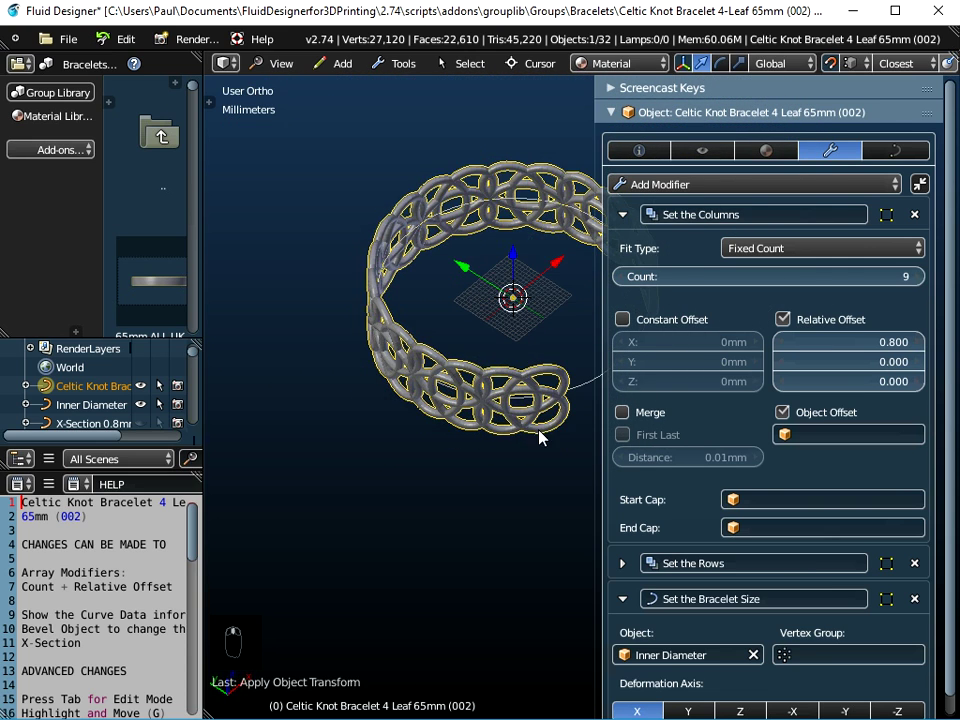
{"action": "left_click_drag", "start_coordinate": [595, 443], "coordinate": [698, 440]}
{"action": "middle_click_drag", "start_coordinate": [615, 448], "coordinate": [491, 381]}
{"action": "scroll", "coordinate": [490, 380], "scroll_direction": "up", "scroll_amount": 3}
{"action": "scroll", "coordinate": [490, 380], "scroll_direction": "up", "scroll_amount": 2}
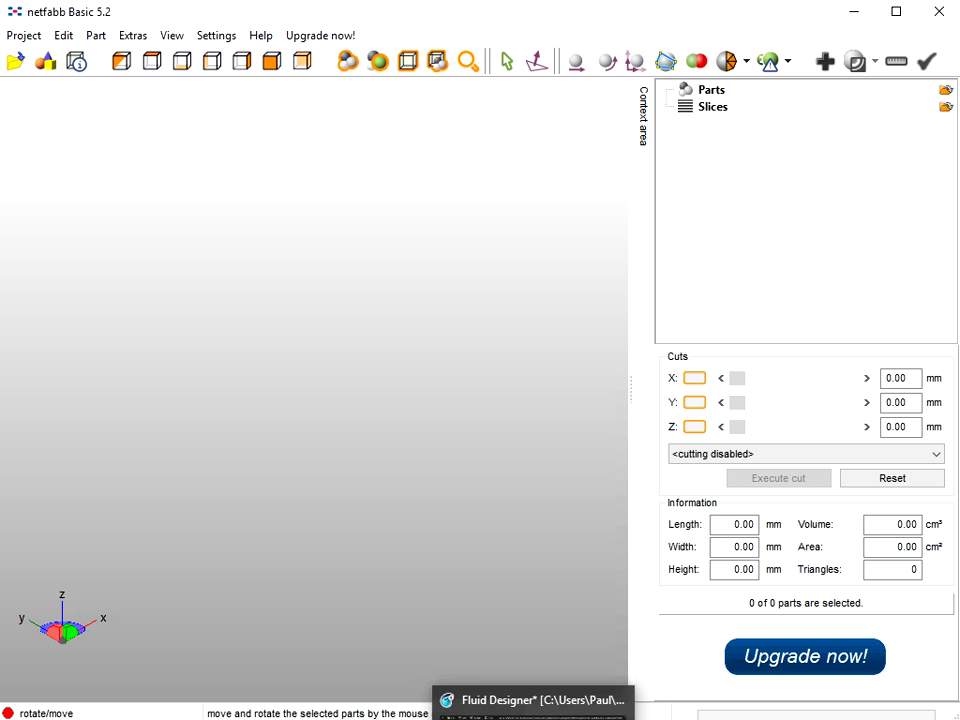
{"action": "left_click", "coordinate": [533, 705]}
{"action": "scroll", "coordinate": [422, 439], "scroll_direction": "up", "scroll_amount": 5}
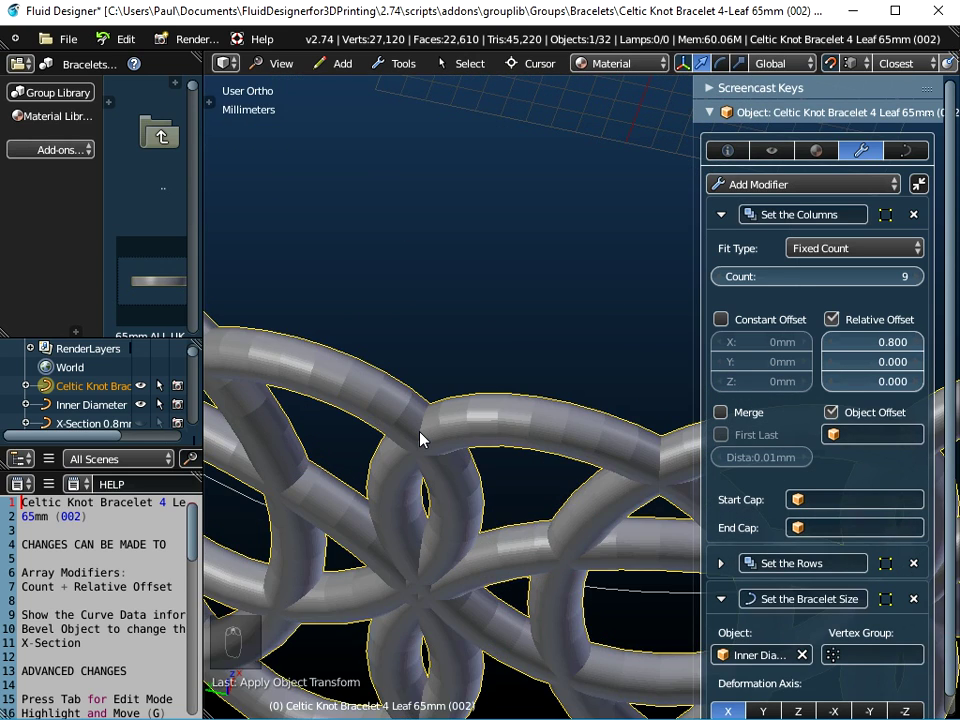
Step: Change the bracelet's Bevel Object to X-Section 1.0mm x 1.0mm, then X-Section 0.8mm x 0.8mm
{"action": "scroll", "coordinate": [420, 439], "scroll_direction": "down", "scroll_amount": 6}
{"action": "mouse_move", "coordinate": [420, 439]}
{"action": "middle_mouse_down"}
{"action": "mouse_move", "coordinate": [476, 360]}
{"action": "mouse_move", "coordinate": [415, 432]}
{"action": "middle_mouse_up"}
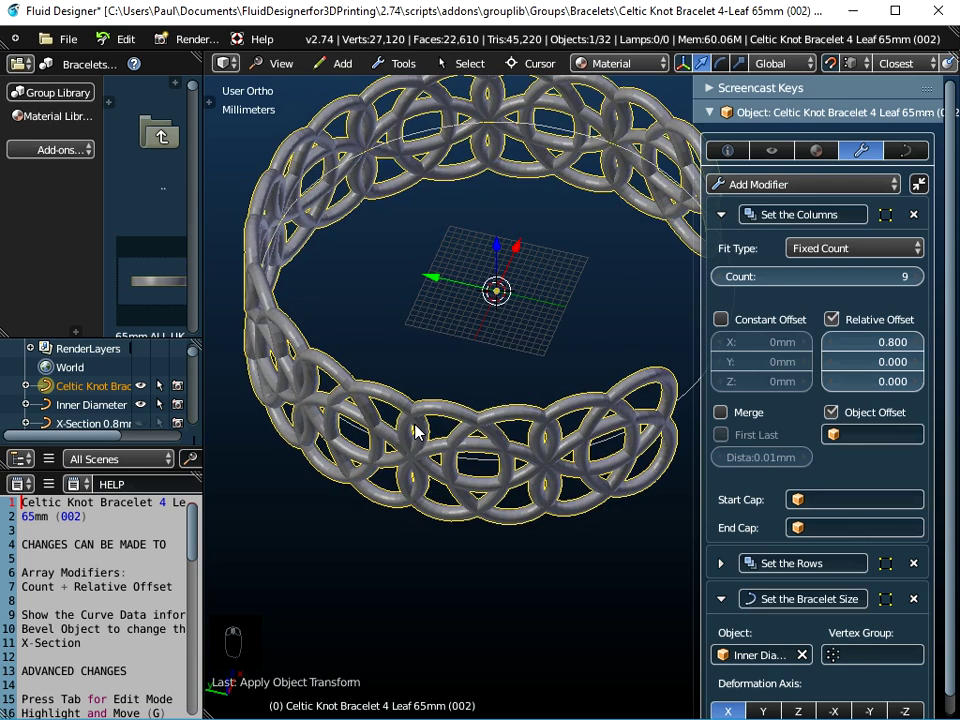
{"action": "scroll", "coordinate": [452, 414], "scroll_direction": "up", "scroll_amount": 4}
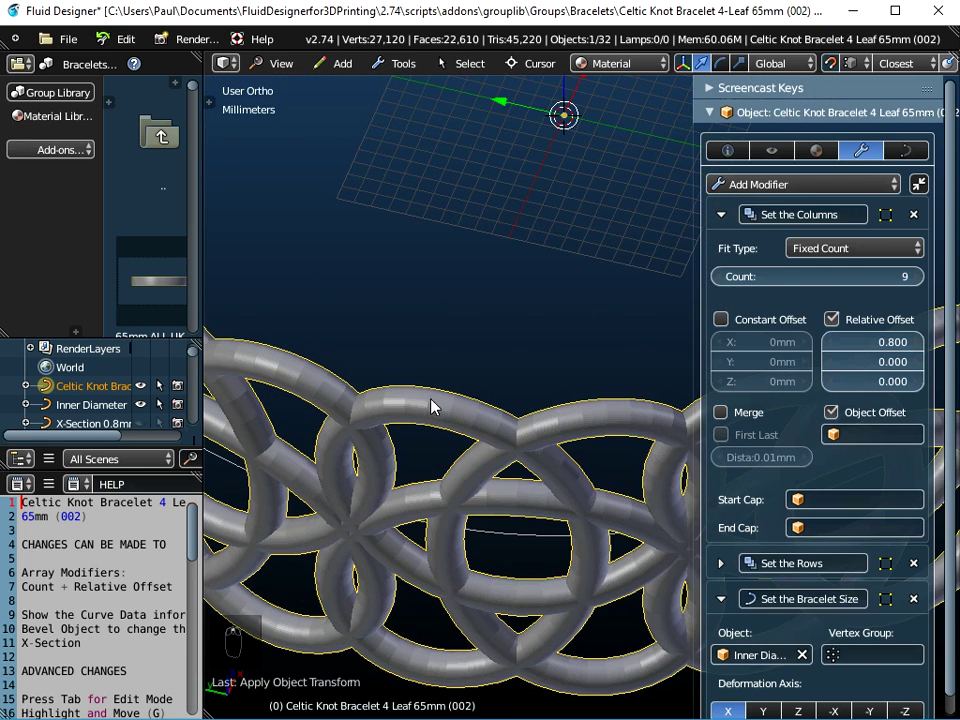
{"action": "left_click", "coordinate": [910, 151]}
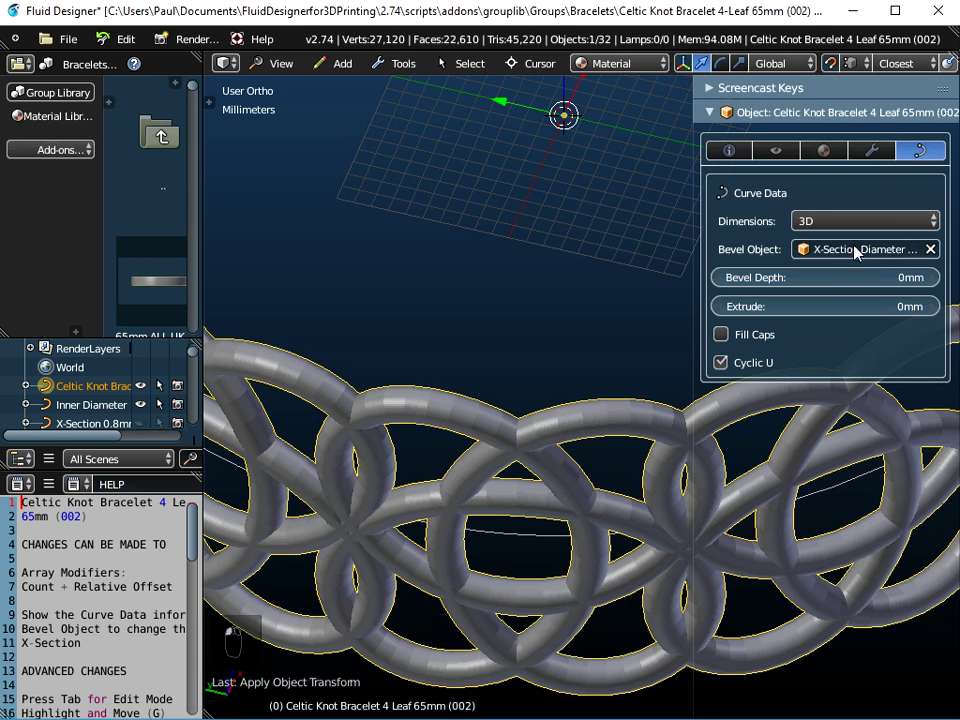
{"action": "left_click_drag", "start_coordinate": [704, 255], "coordinate": [580, 232]}
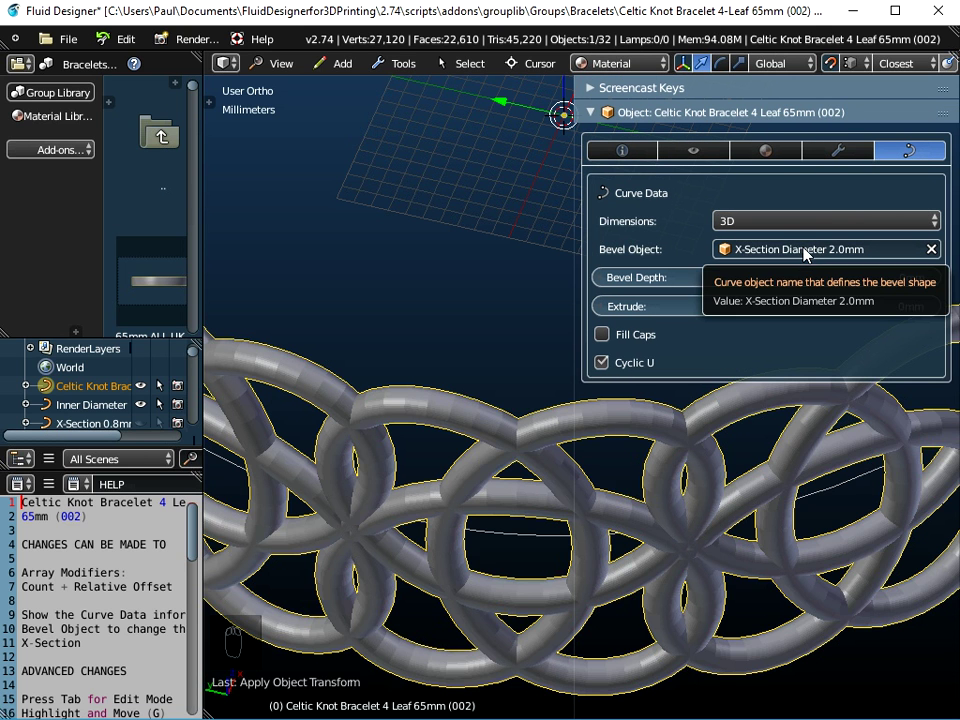
{"action": "left_click", "coordinate": [804, 252]}
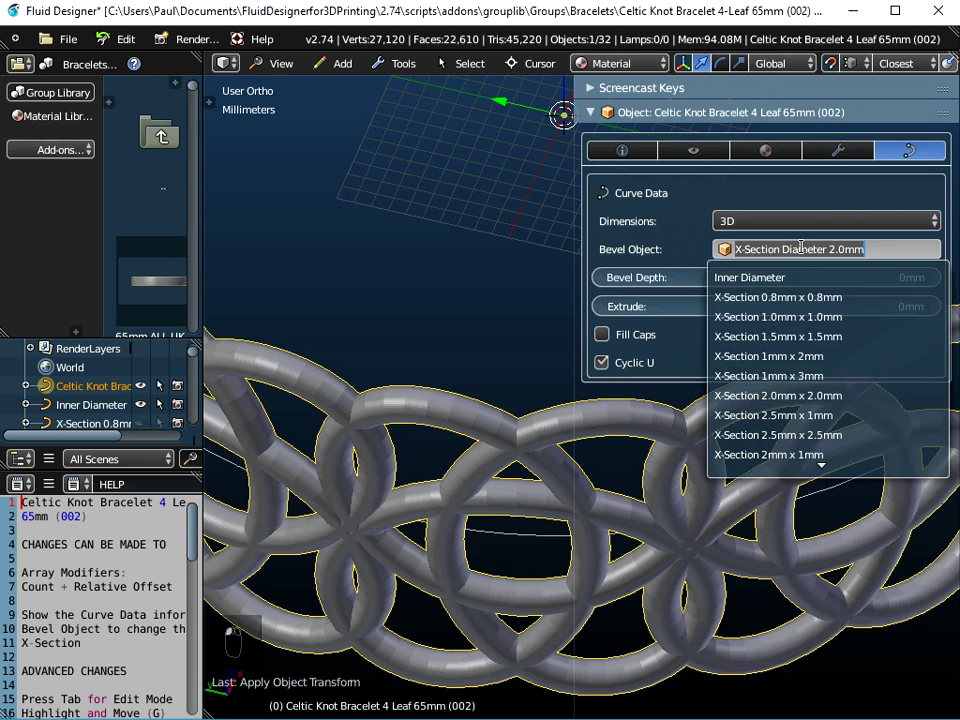
{"action": "left_click", "coordinate": [797, 327]}
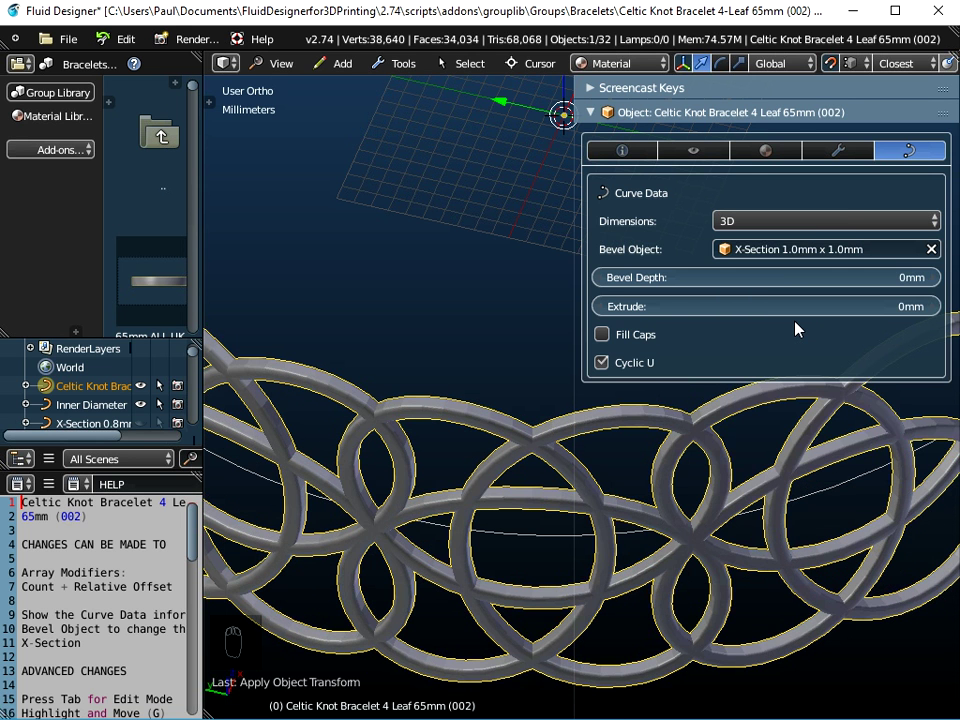
{"action": "left_click", "coordinate": [797, 251]}
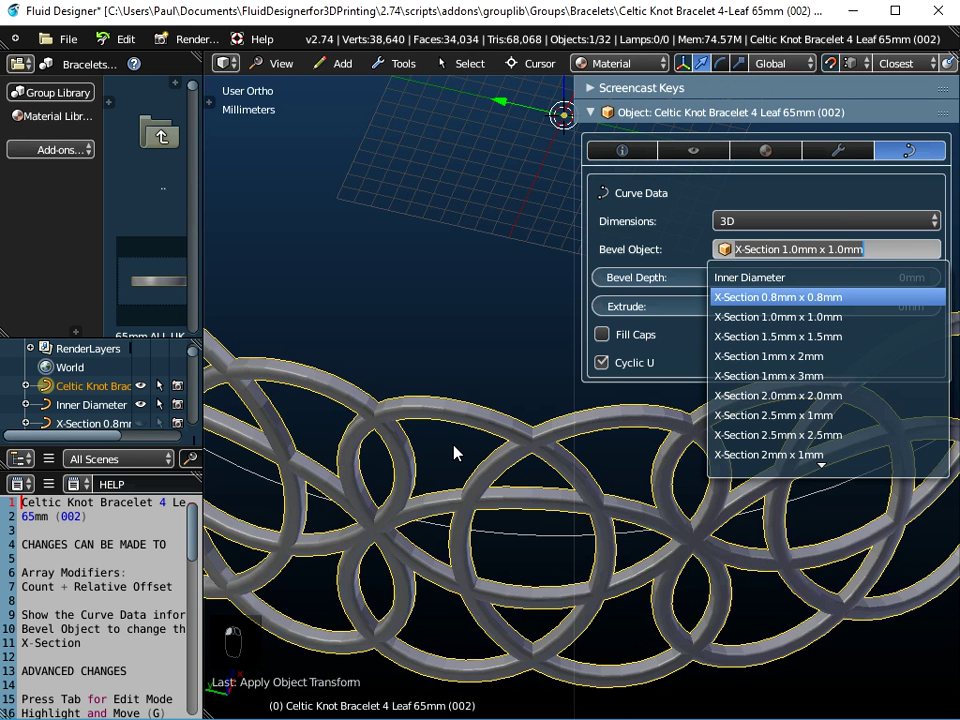
{"action": "key", "text": "Return"}
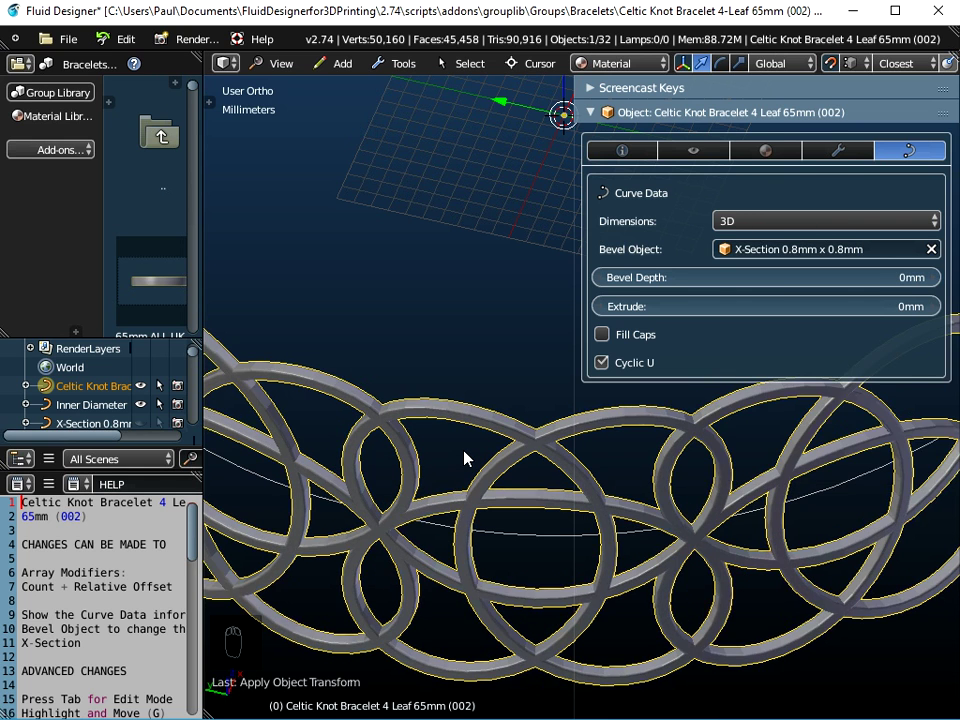
{"action": "key", "text": "KP_8"}
{"action": "key", "text": "KP_8"}
{"action": "key", "text": "KP_8"}
{"action": "key", "text": "KP_8"}
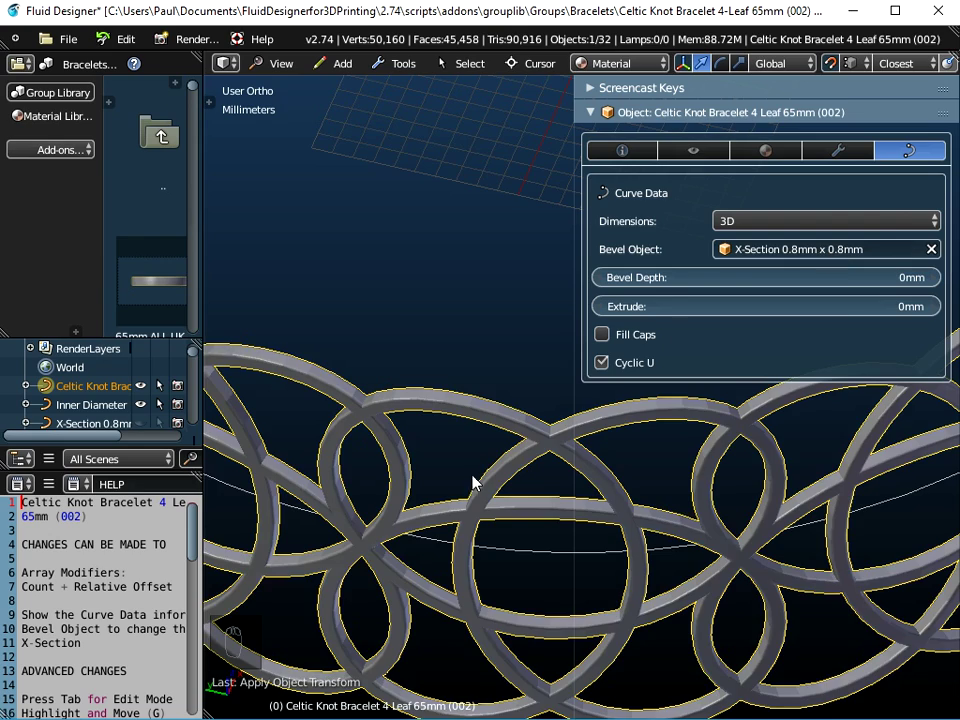
{"action": "middle_click_drag", "start_coordinate": [465, 489], "coordinate": [492, 494]}
{"action": "scroll", "coordinate": [478, 468], "scroll_direction": "down", "scroll_amount": 6}
{"action": "middle_click_drag", "start_coordinate": [508, 444], "coordinate": [478, 487]}
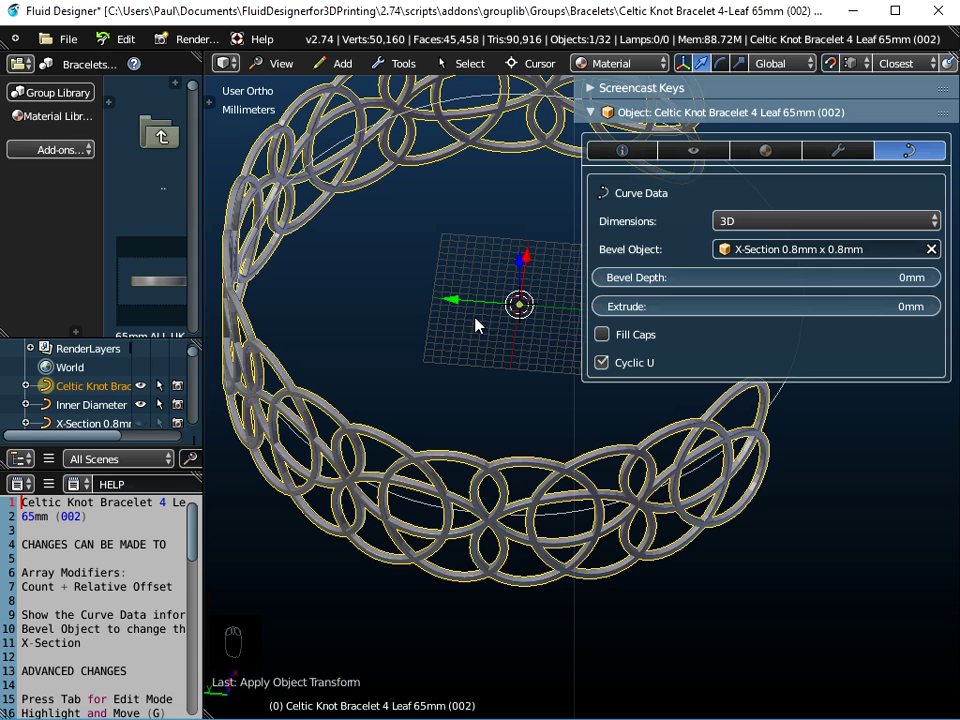
{"action": "middle_click_drag", "start_coordinate": [470, 380], "coordinate": [476, 355]}
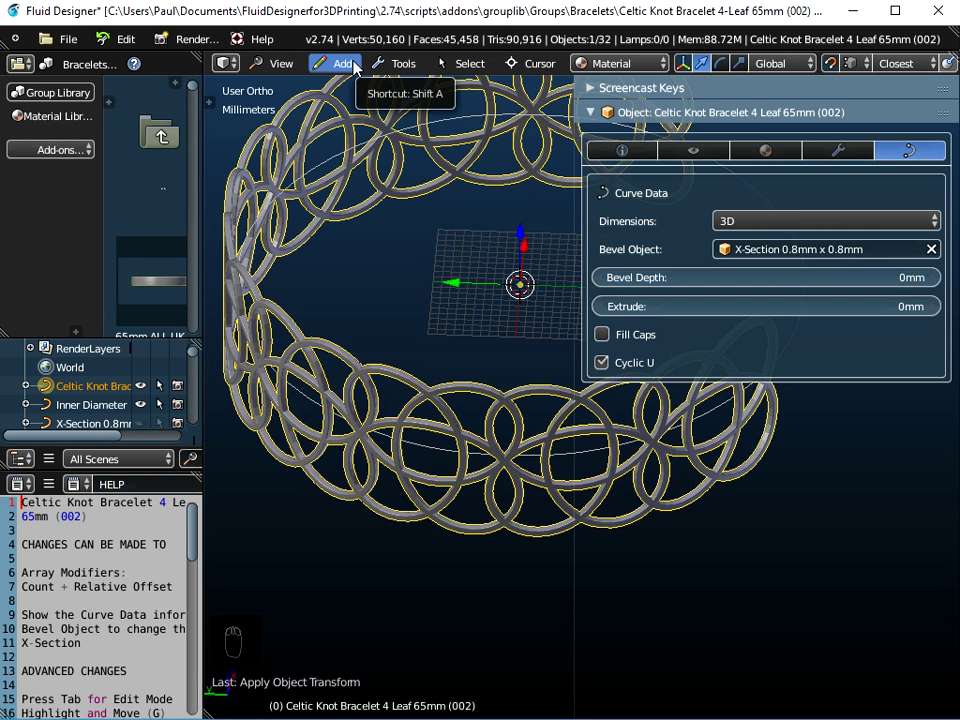
Step: Reload the start-up file as a new scene and widen the 3D view
{"action": "left_click", "coordinate": [68, 39]}
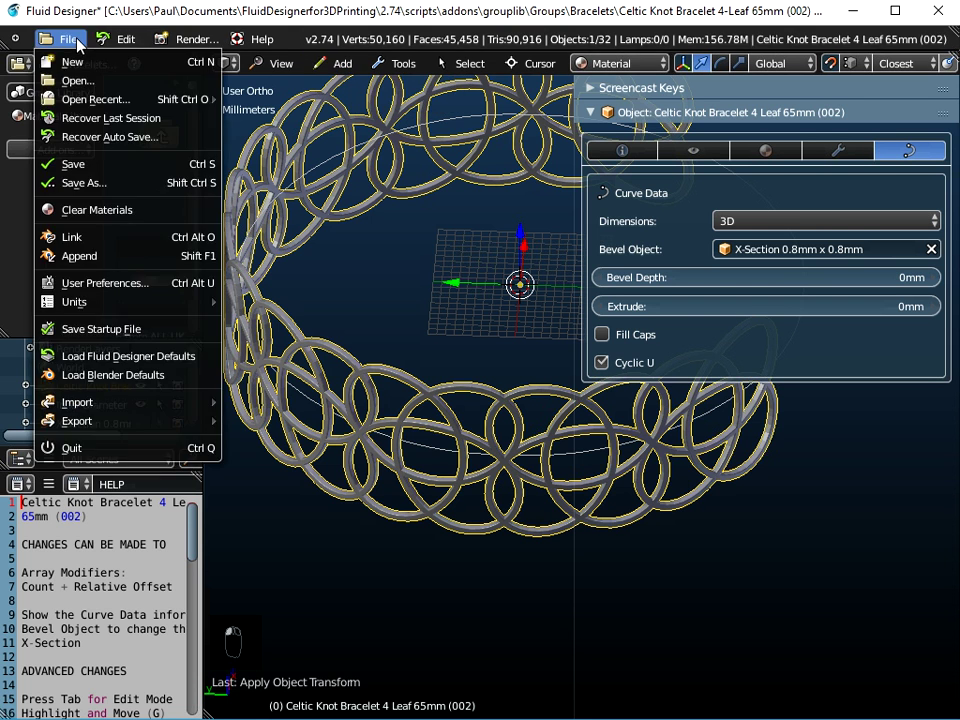
{"action": "left_click", "coordinate": [76, 66]}
{"action": "left_click", "coordinate": [54, 72]}
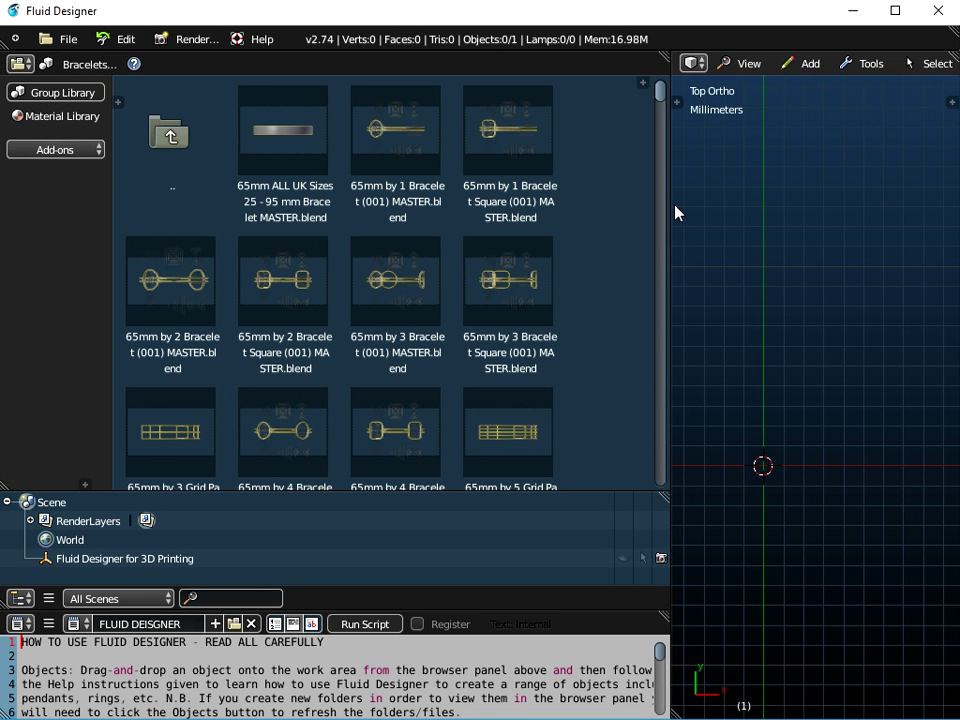
{"action": "left_click_drag", "start_coordinate": [671, 208], "coordinate": [287, 177]}
Step: Add a Wire Dish curve and tilt the view to see the bowl
{"action": "left_click", "coordinate": [412, 63]}
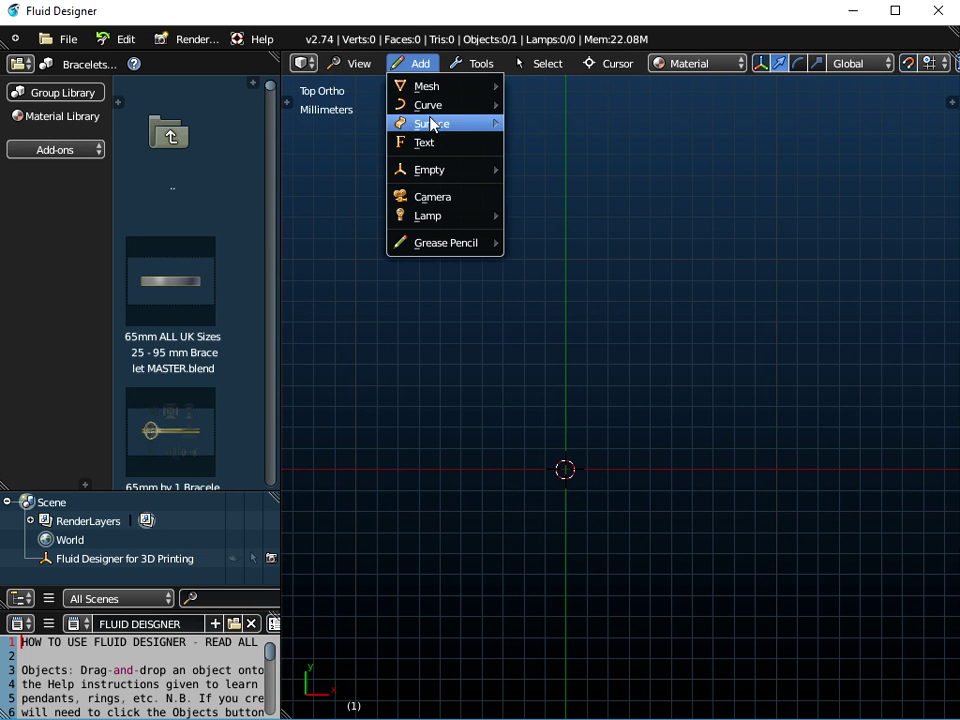
{"action": "mouse_move", "coordinate": [484, 104]}
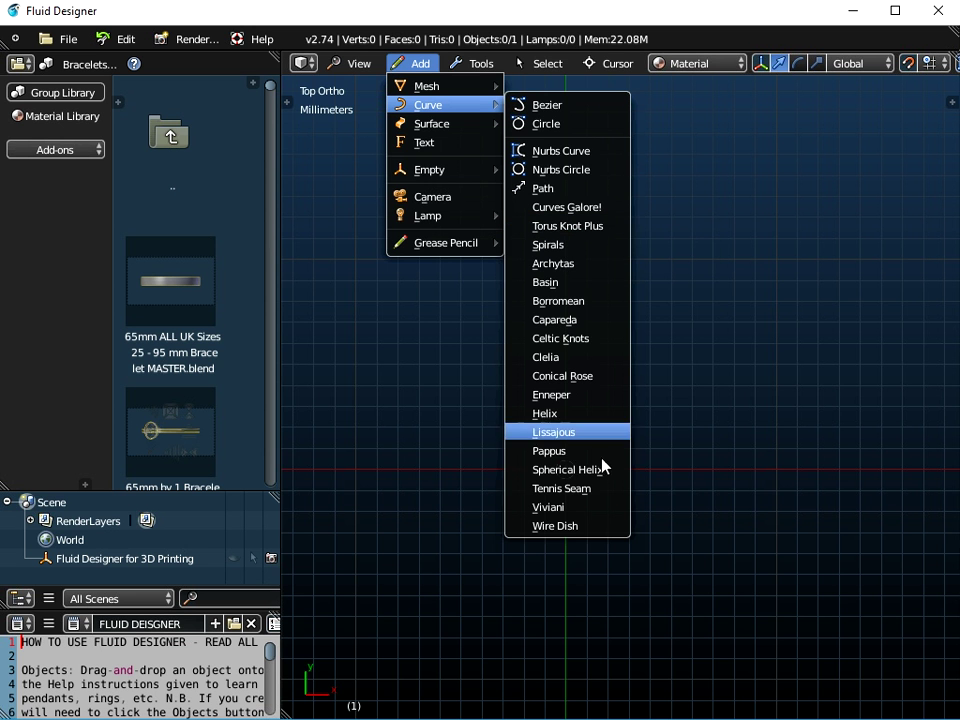
{"action": "left_click", "coordinate": [572, 530]}
{"action": "scroll", "coordinate": [600, 513], "scroll_direction": "down", "scroll_amount": 3}
{"action": "middle_click_drag", "start_coordinate": [615, 499], "coordinate": [613, 416]}
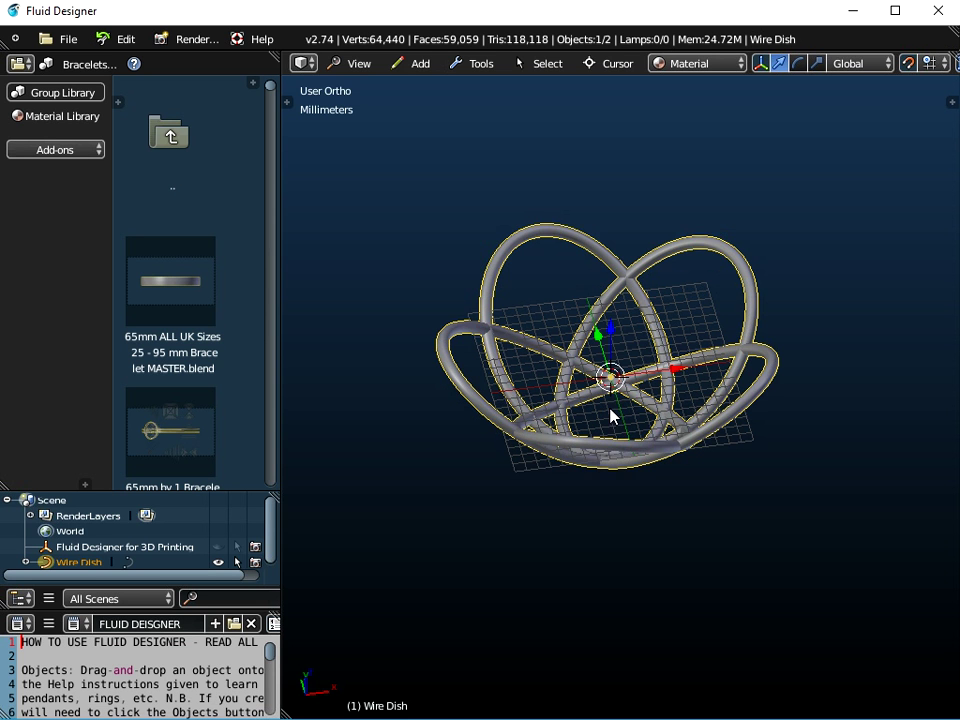
{"action": "left_click", "coordinate": [292, 103]}
Step: Scale the Wire Dish to 5.28 and increase its height to 19.49
{"action": "left_click_drag", "start_coordinate": [351, 513], "coordinate": [350, 208]}
{"action": "left_click_drag", "start_coordinate": [347, 362], "coordinate": [412, 331]}
{"action": "scroll", "coordinate": [656, 360], "scroll_direction": "down", "scroll_amount": 7}
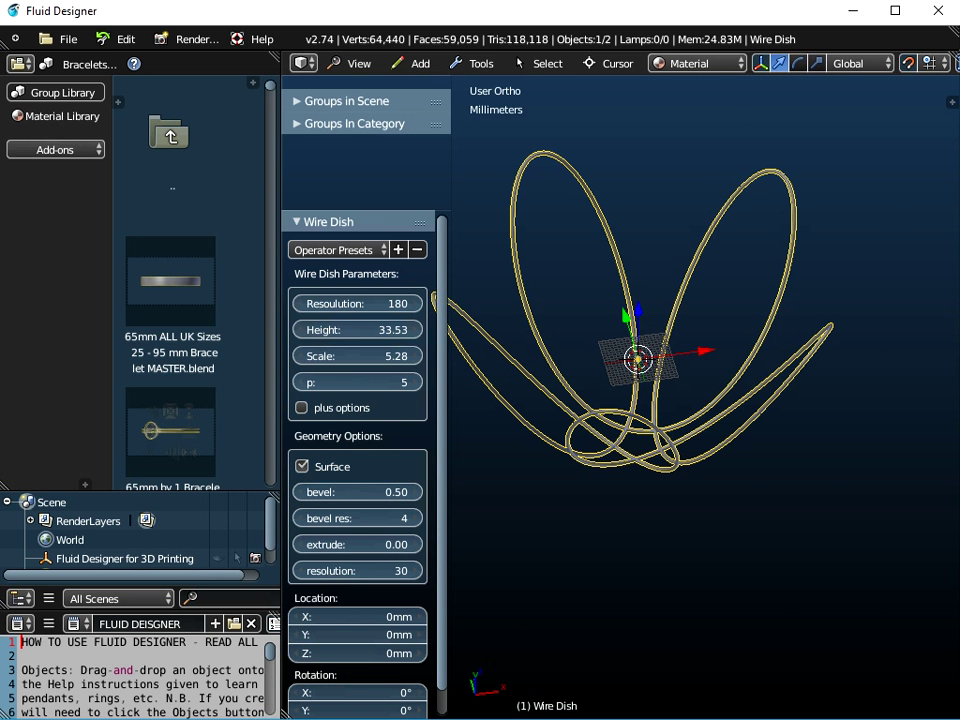
{"action": "left_click", "coordinate": [950, 102]}
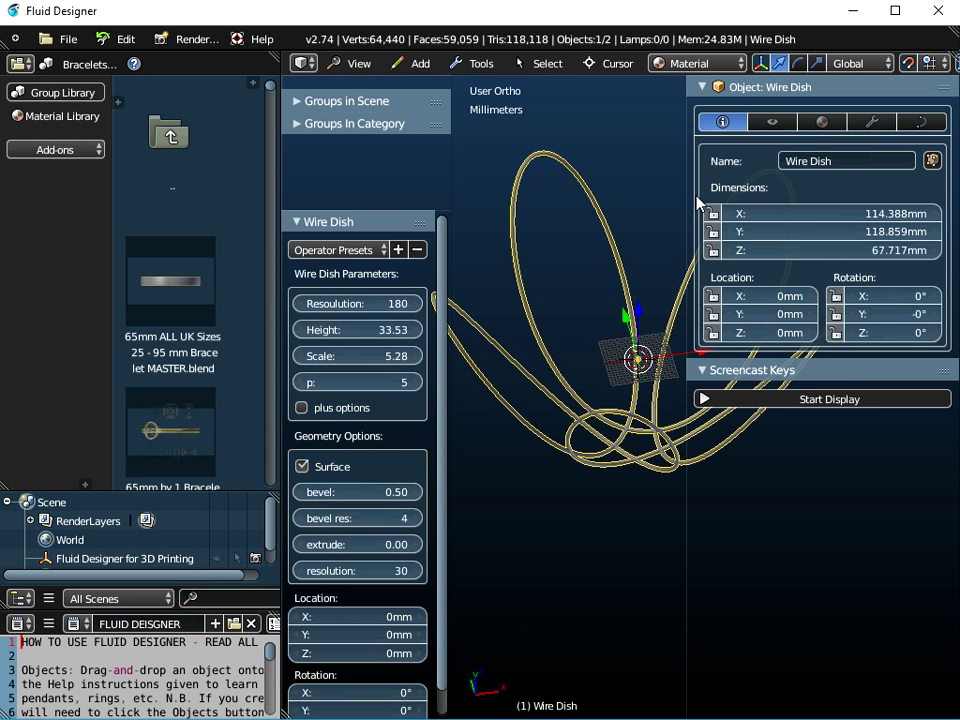
{"action": "left_click_drag", "start_coordinate": [689, 230], "coordinate": [748, 230]}
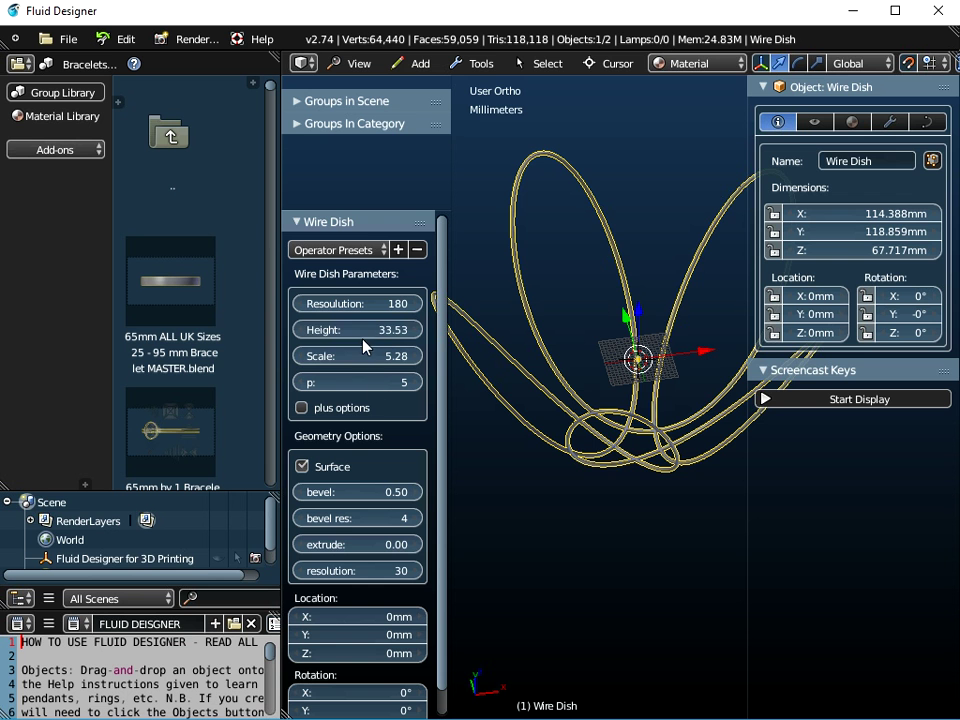
{"action": "left_click_drag", "start_coordinate": [356, 329], "coordinate": [96, 329]}
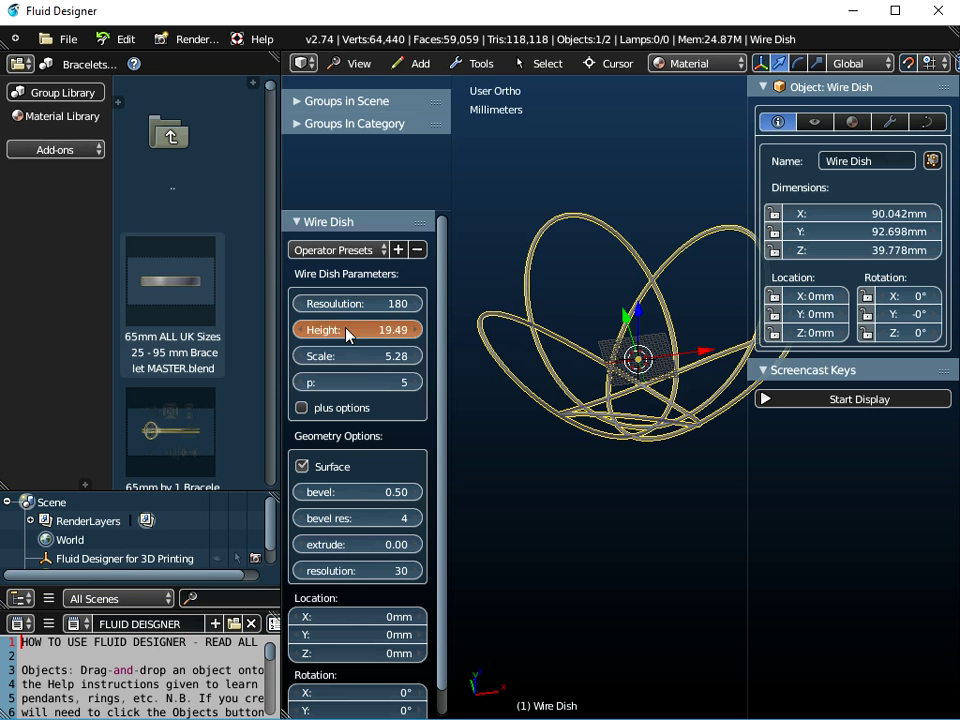
Step: Raise p to 26 so the dish becomes a dense lattice bowl
{"action": "left_click_drag", "start_coordinate": [420, 383], "coordinate": [540, 383]}
{"action": "left_click", "coordinate": [418, 386]}
{"action": "left_click", "coordinate": [418, 386]}
{"action": "left_click", "coordinate": [418, 385]}
{"action": "left_click", "coordinate": [418, 385]}
{"action": "left_click", "coordinate": [418, 385]}
{"action": "left_click", "coordinate": [418, 385]}
{"action": "left_click", "coordinate": [418, 385]}
{"action": "left_click", "coordinate": [418, 385]}
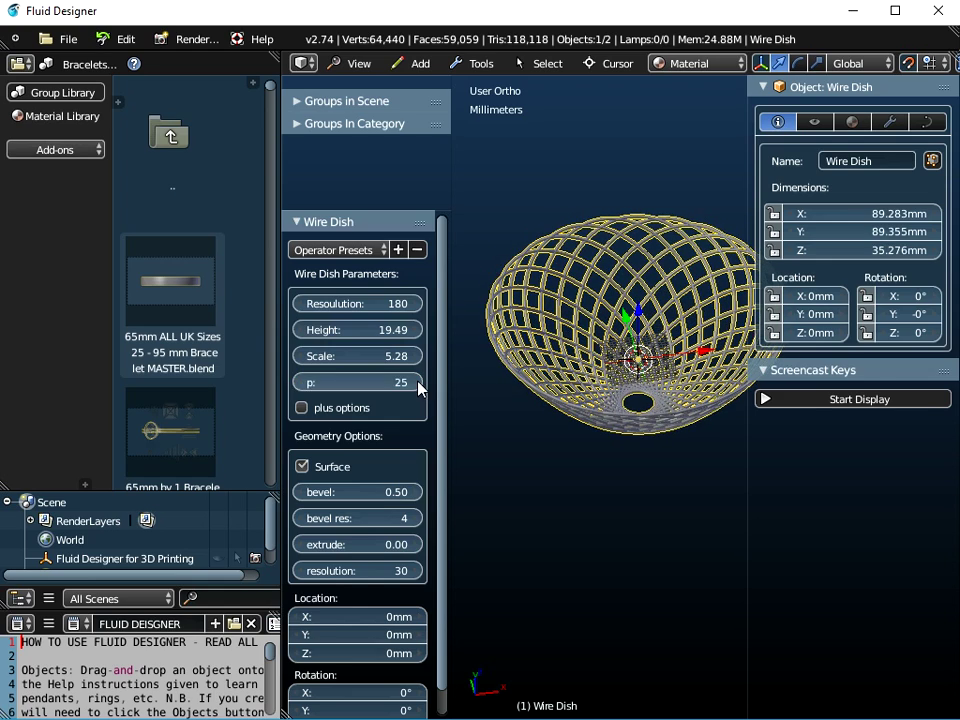
{"action": "left_click", "coordinate": [418, 385]}
{"action": "scroll", "coordinate": [652, 246], "scroll_direction": "up", "scroll_amount": 4}
{"action": "scroll", "coordinate": [652, 246], "scroll_direction": "up", "scroll_amount": 5}
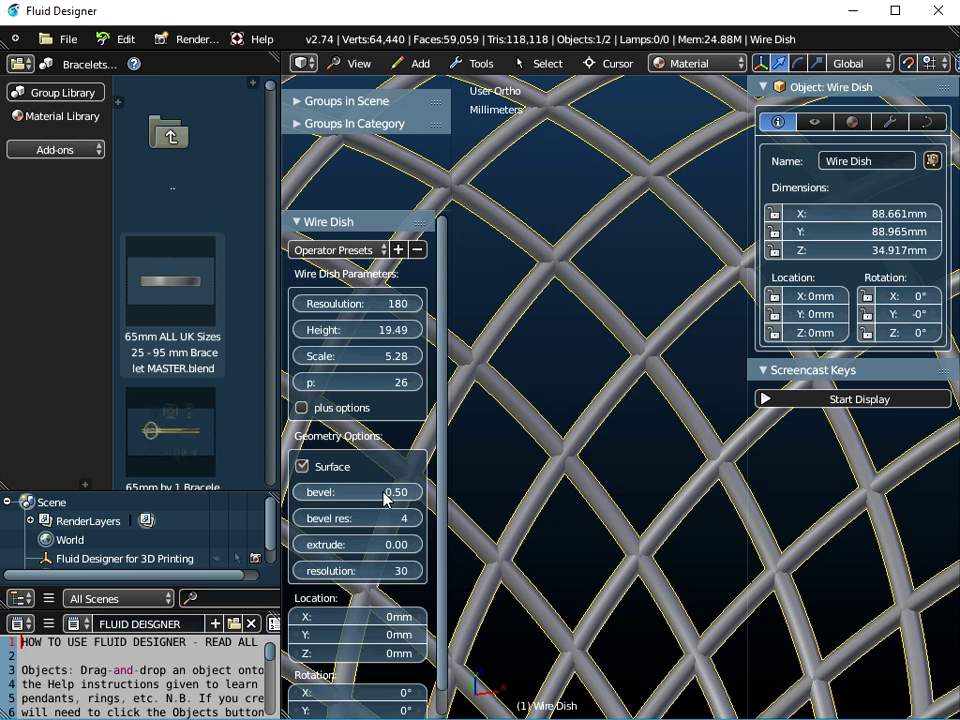
{"action": "scroll", "coordinate": [570, 369], "scroll_direction": "down", "scroll_amount": 8}
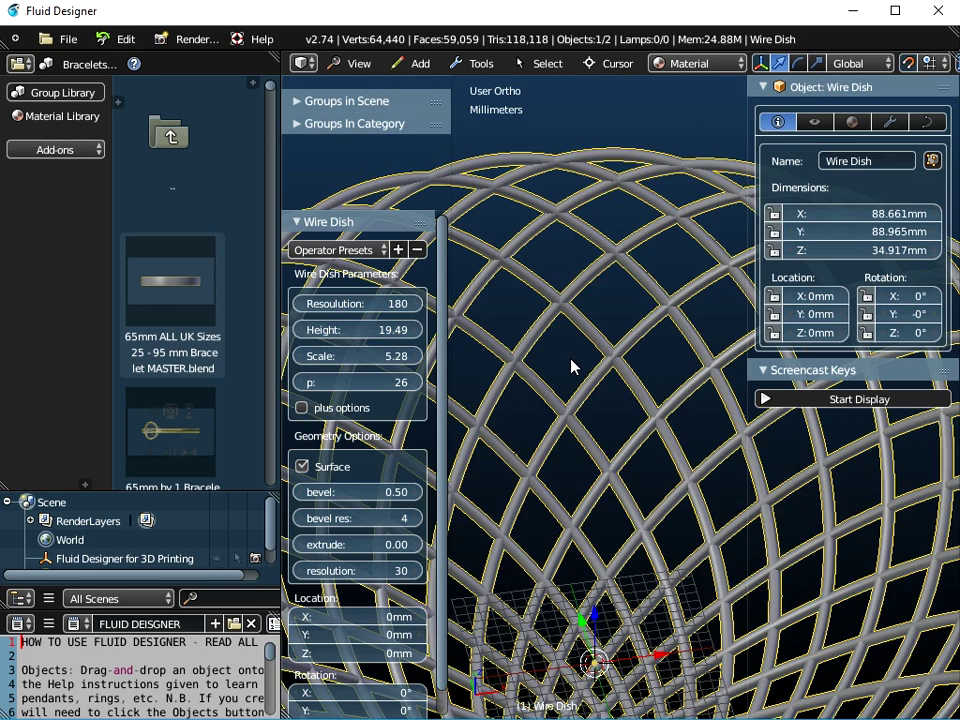
Step: Frame the whole Wire Dish and check its curve bevel object options
{"action": "key", "text": "KP_Decimal"}
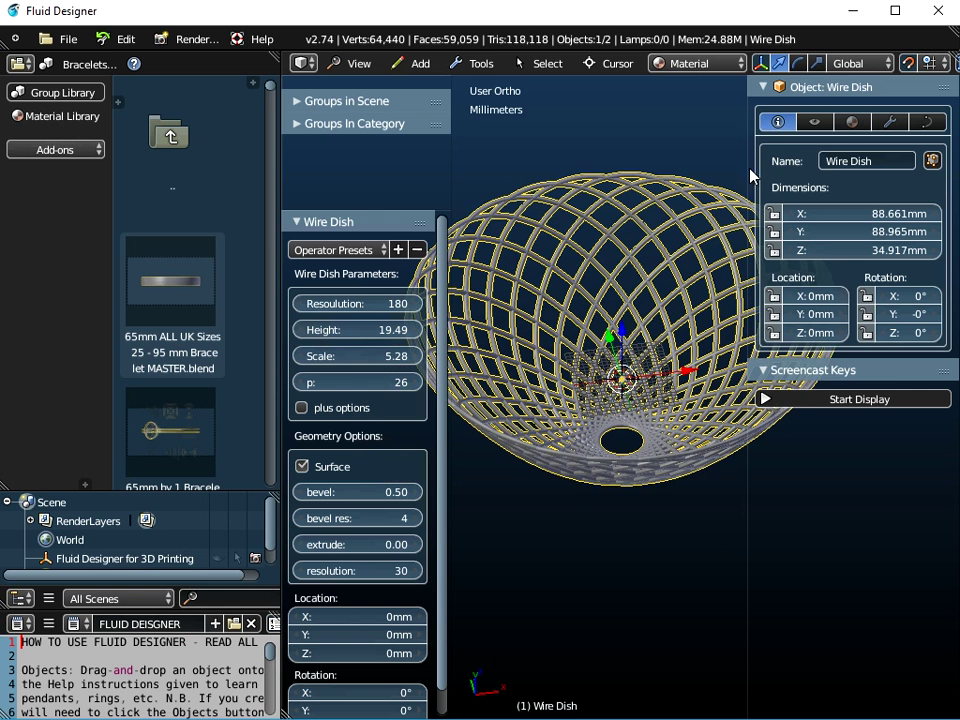
{"action": "left_click", "coordinate": [928, 121]}
{"action": "left_click", "coordinate": [867, 212]}
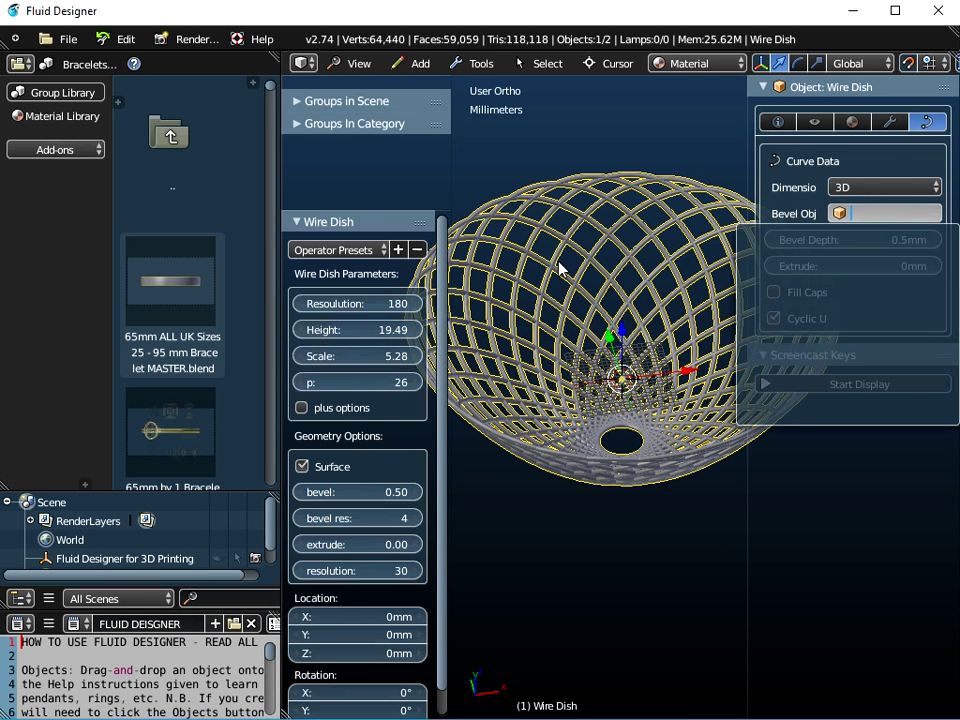
Step: Append all X-Section objects from Rectangular X-Sections MASTER.blend, excluding Default Object - Curve Path
{"action": "left_click", "coordinate": [68, 39]}
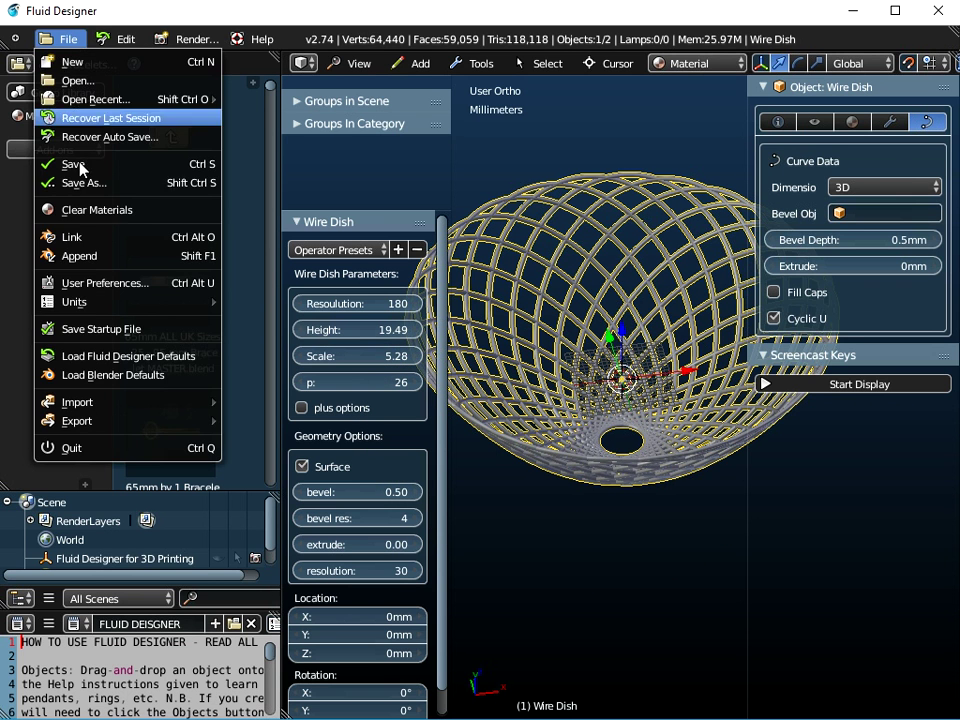
{"action": "left_click", "coordinate": [84, 257]}
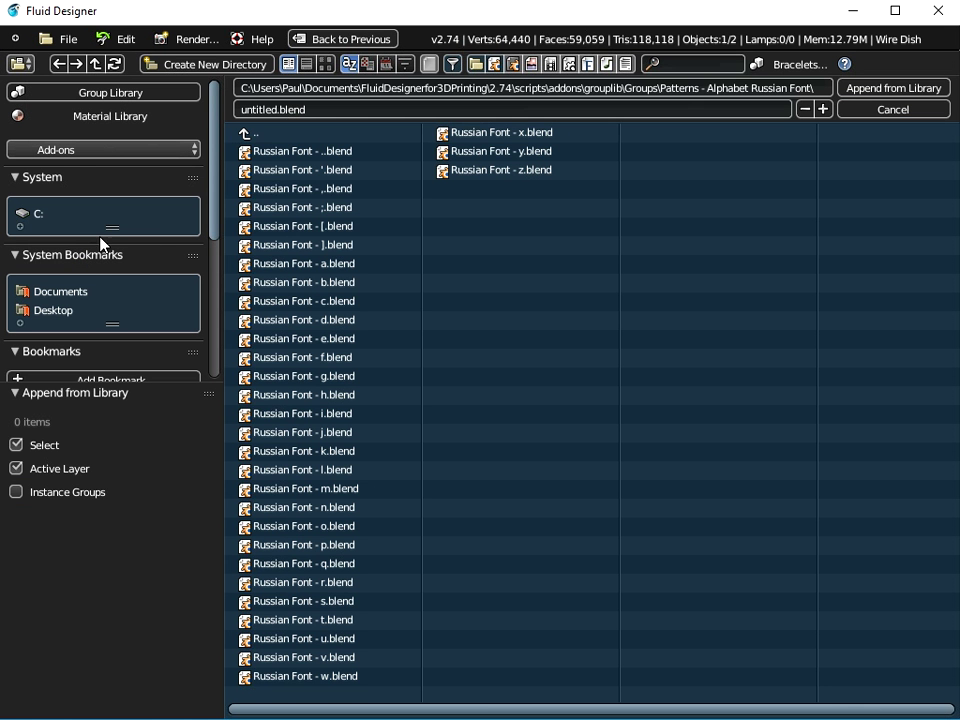
{"action": "left_click", "coordinate": [253, 136]}
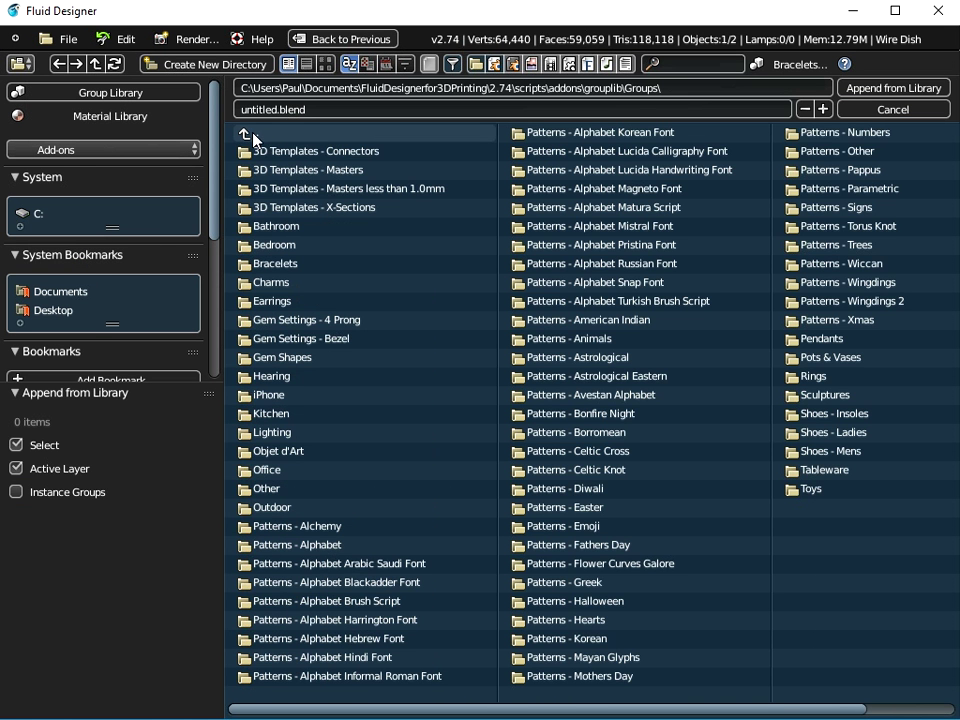
{"action": "left_click", "coordinate": [298, 178]}
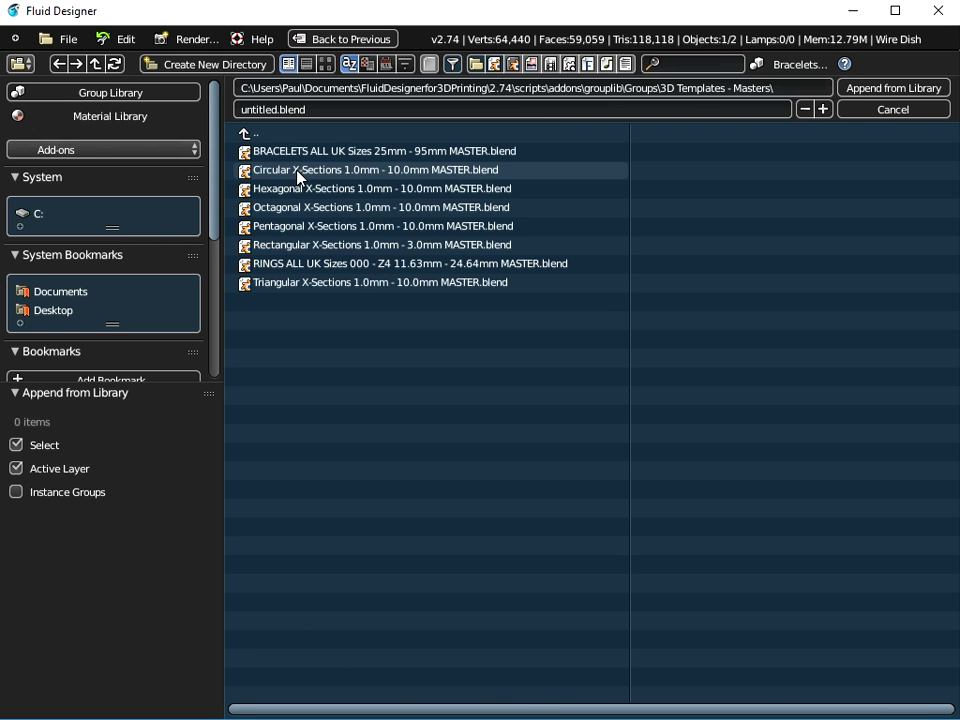
{"action": "left_click", "coordinate": [290, 248]}
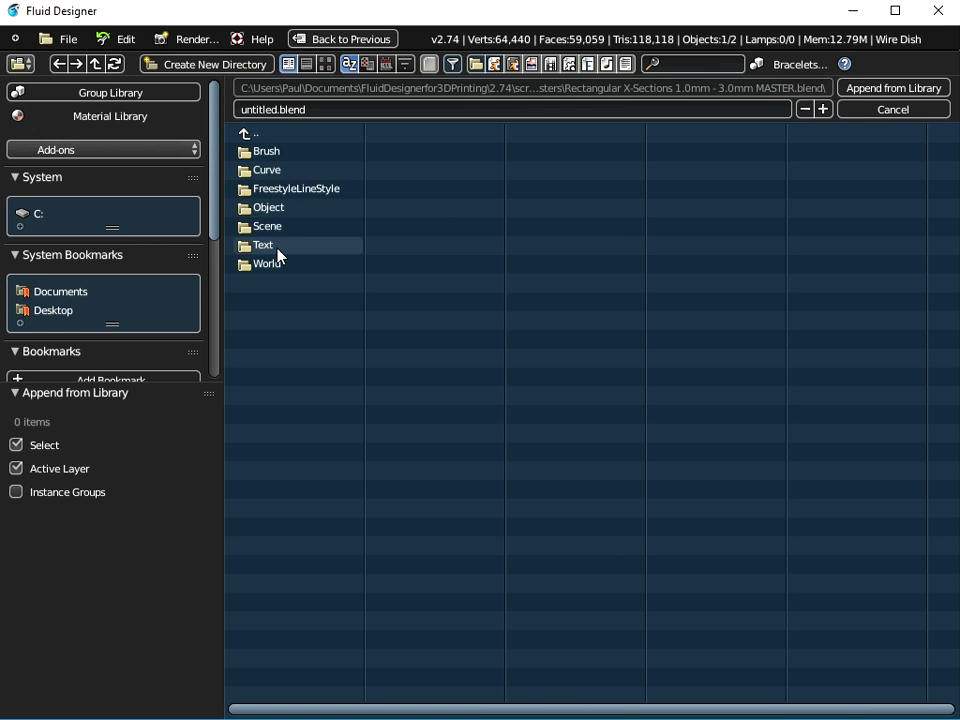
{"action": "left_click", "coordinate": [270, 208]}
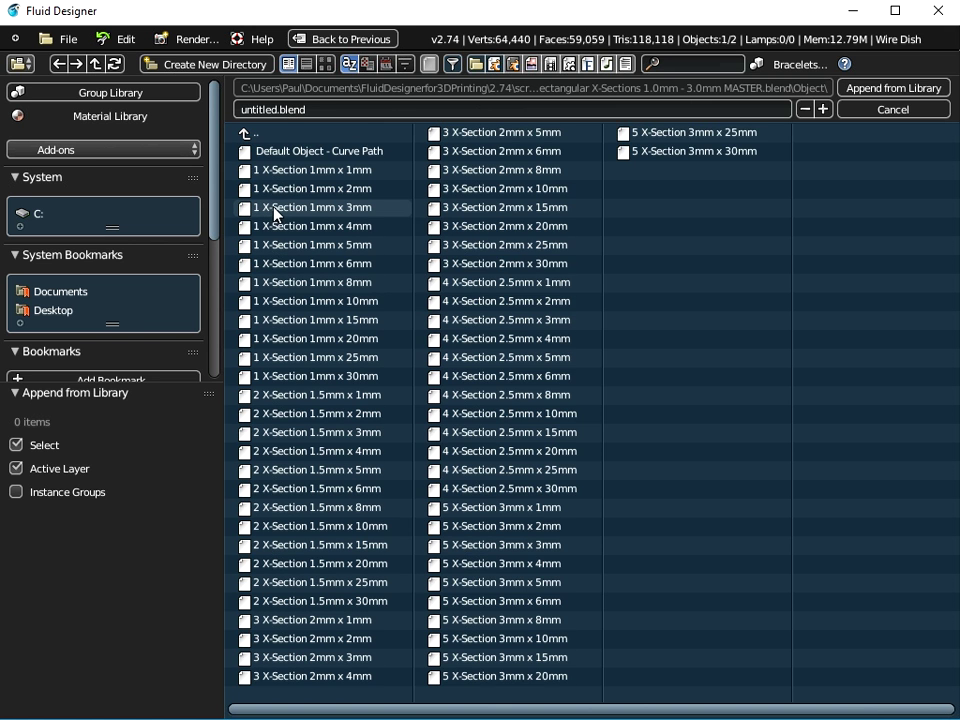
{"action": "key", "text": "a"}
{"action": "left_click", "coordinate": [279, 153], "text": "shift"}
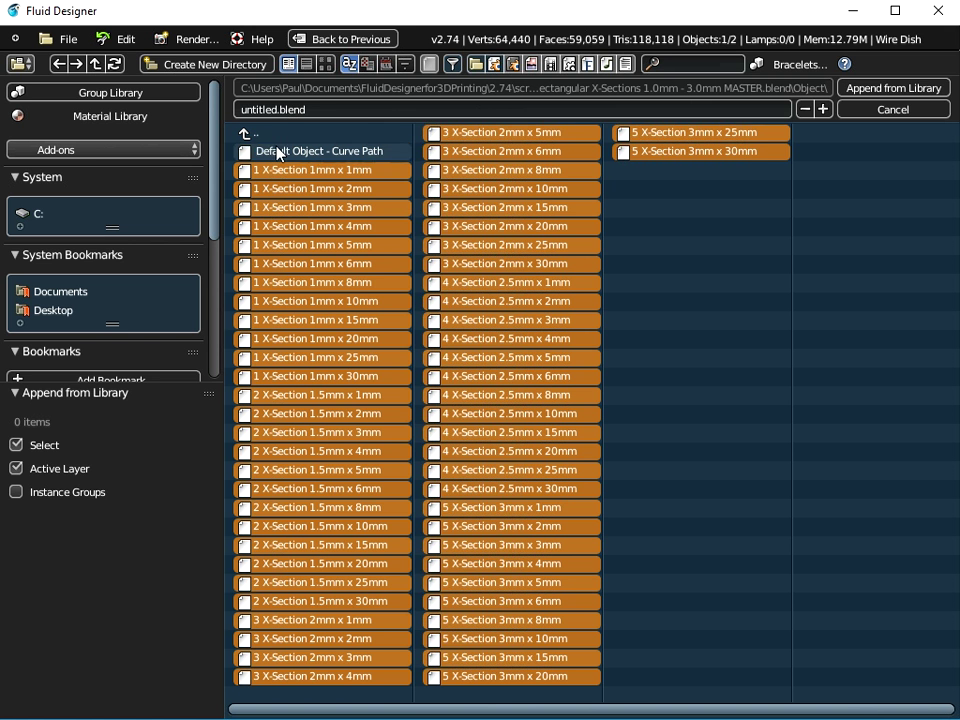
{"action": "left_click", "coordinate": [893, 88]}
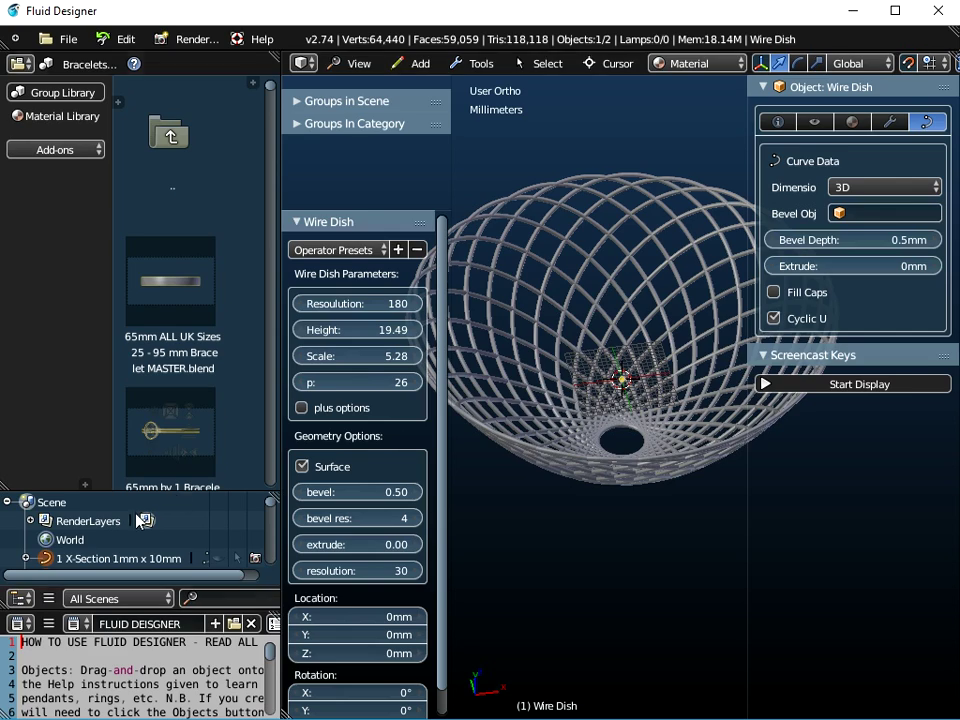
Step: Select the Wire Dish and bevel it with the 1mm x 1mm X-Section
{"action": "right_click", "coordinate": [618, 330]}
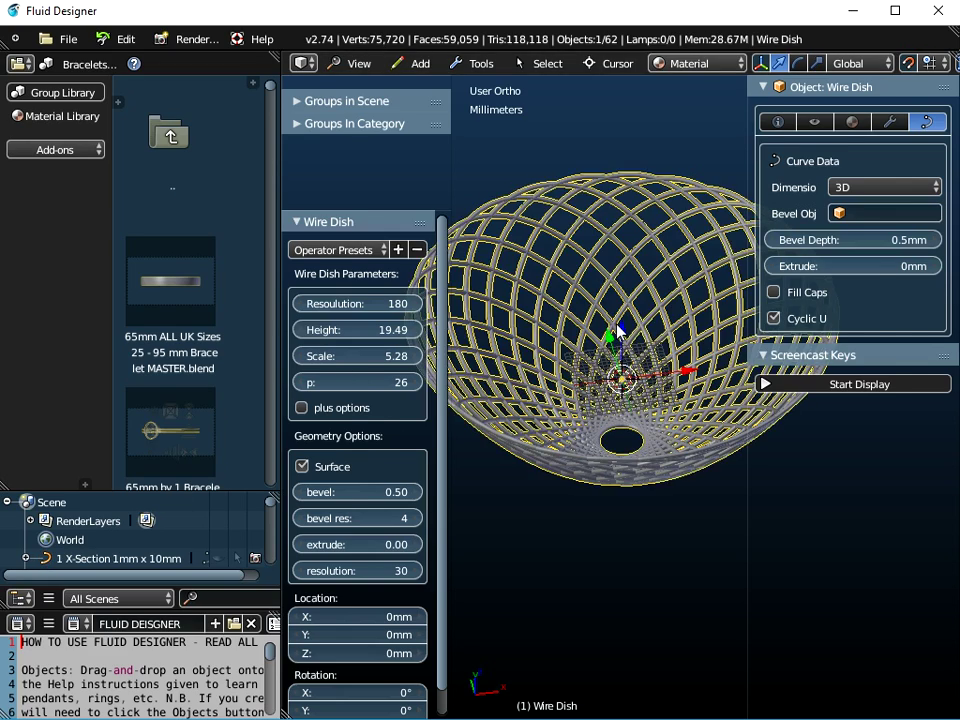
{"action": "scroll", "coordinate": [618, 330], "scroll_direction": "up", "scroll_amount": 4}
{"action": "middle_click_drag", "start_coordinate": [618, 328], "coordinate": [590, 323]}
{"action": "scroll", "coordinate": [601, 330], "scroll_direction": "down", "scroll_amount": 2}
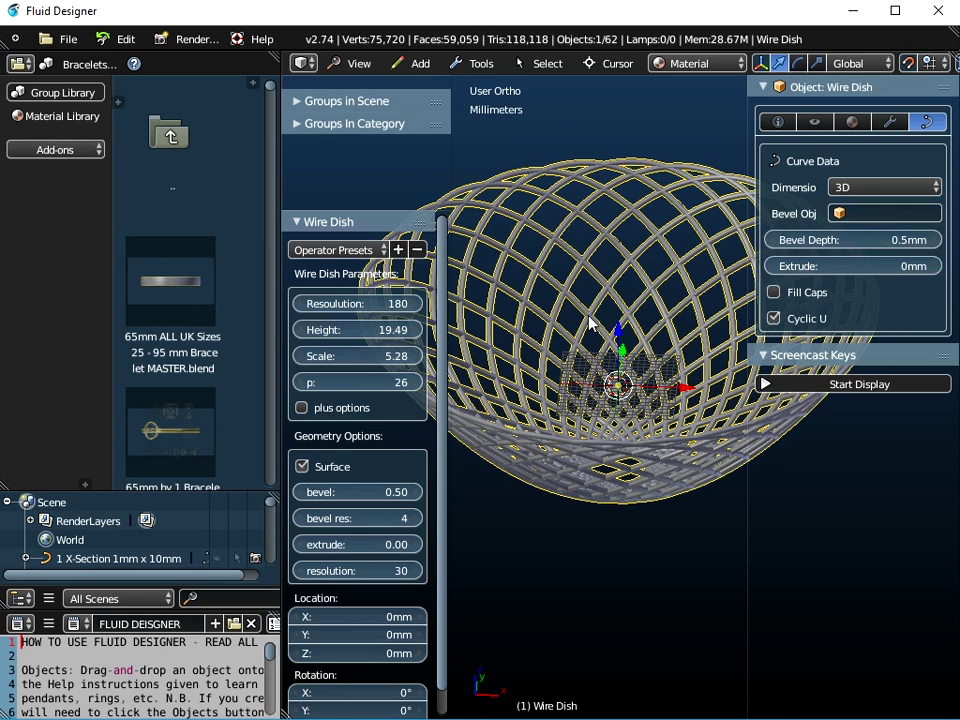
{"action": "left_click", "coordinate": [857, 214]}
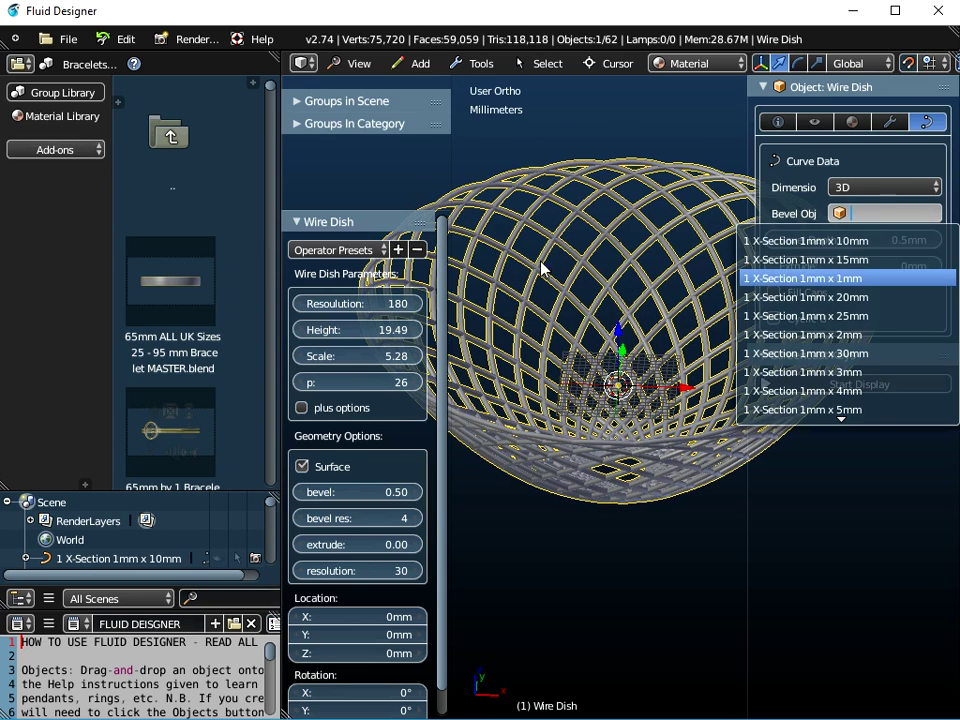
{"action": "key", "text": "Return"}
Step: Switch the bevel object via 1mm x 2mm to the 1mm x 3mm X-Section
{"action": "scroll", "coordinate": [615, 225], "scroll_direction": "up", "scroll_amount": 6}
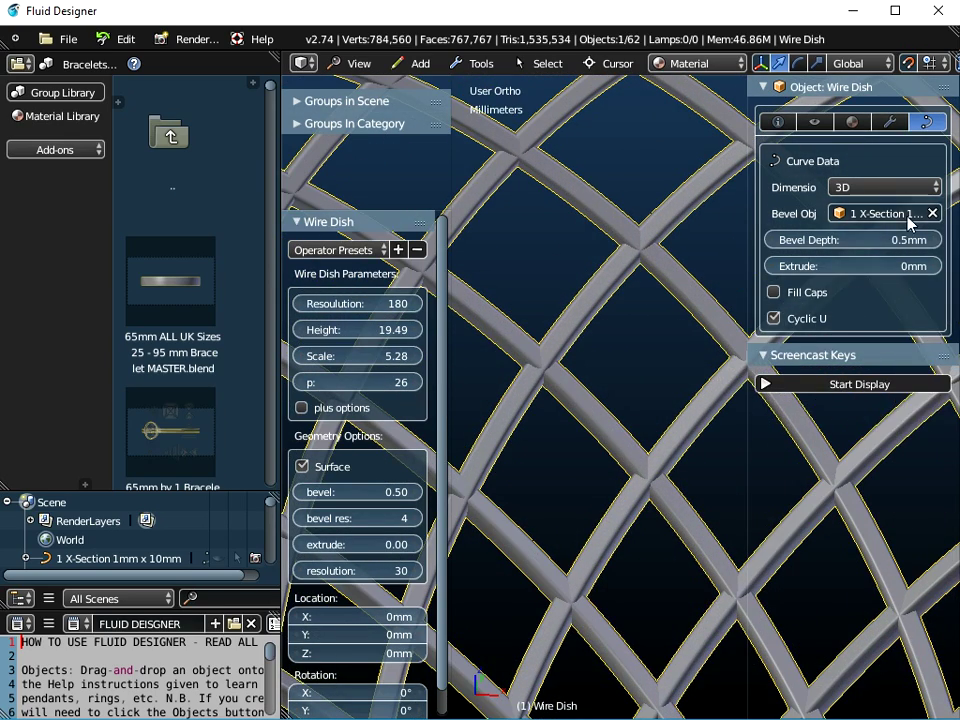
{"action": "left_click", "coordinate": [908, 220]}
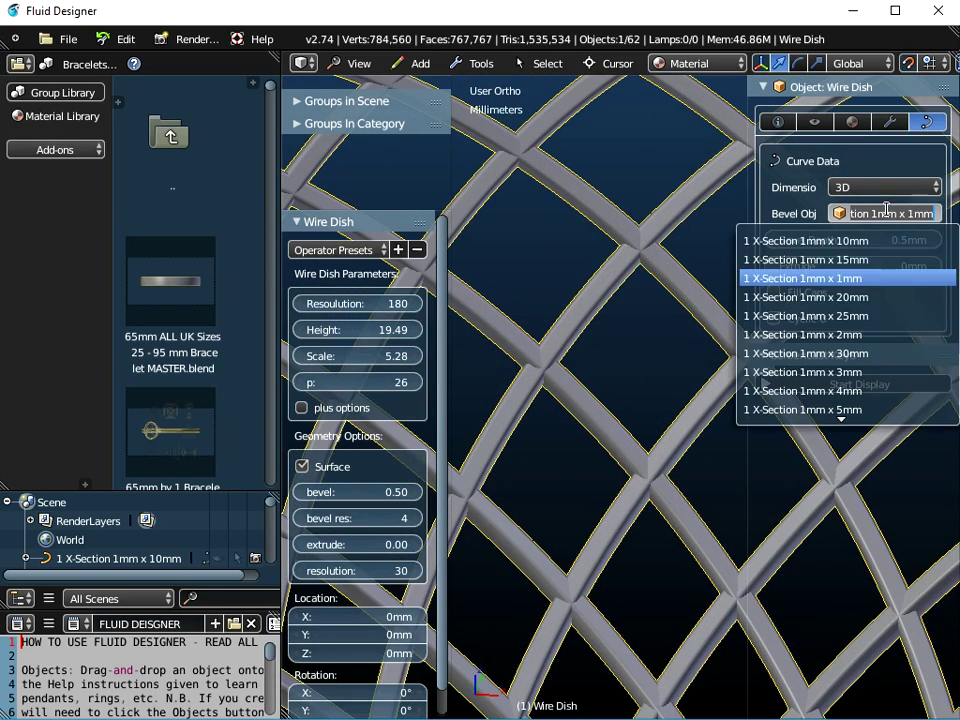
{"action": "left_click", "coordinate": [851, 337]}
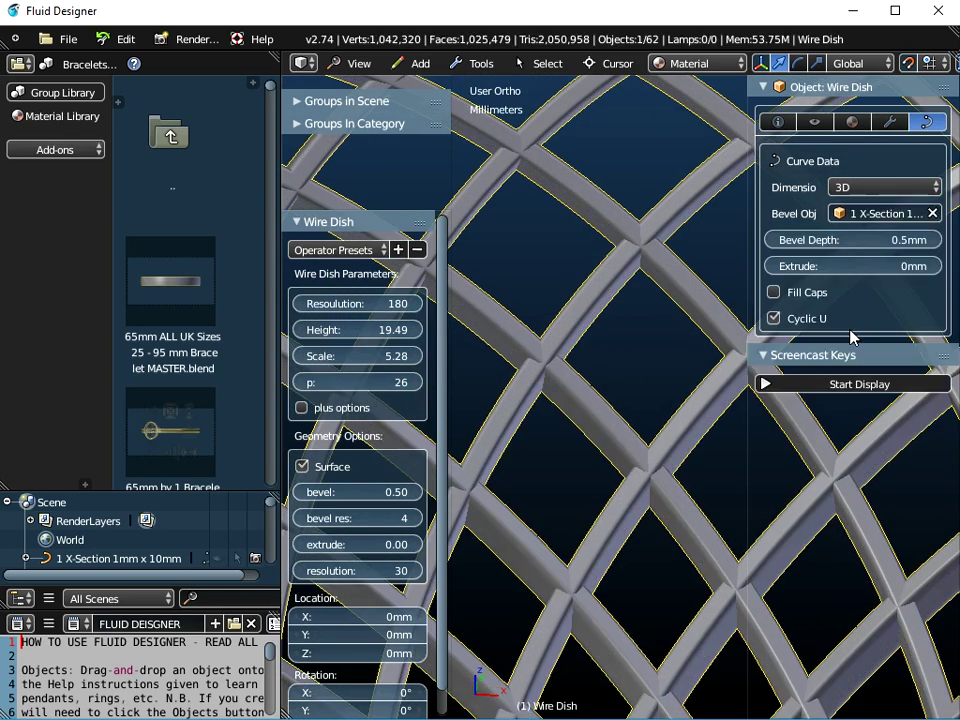
{"action": "left_click", "coordinate": [880, 213]}
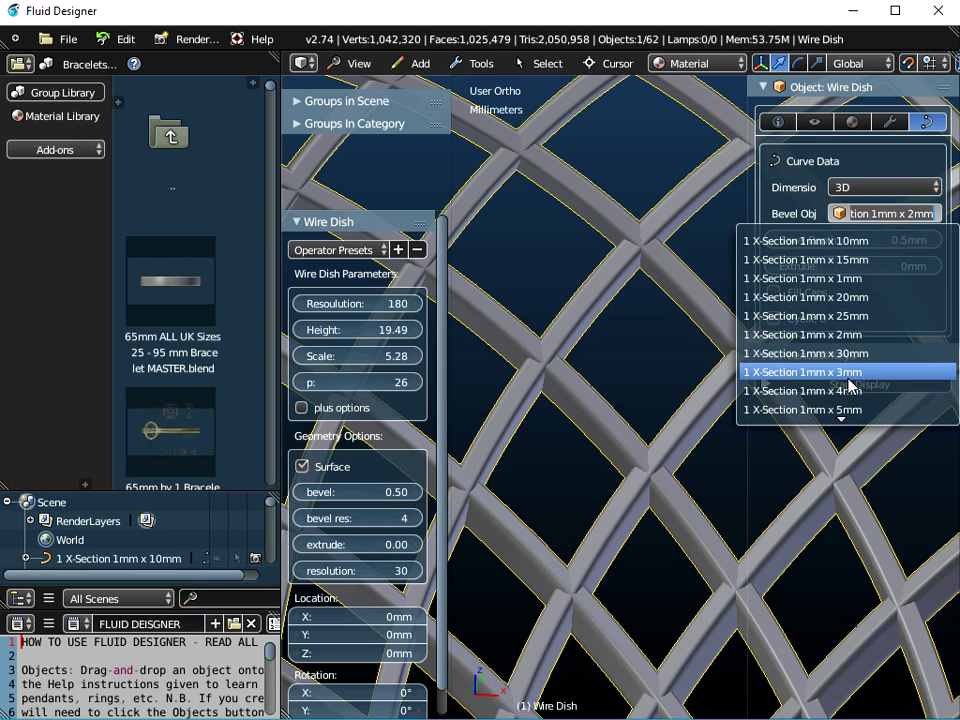
{"action": "left_click", "coordinate": [790, 373]}
{"action": "middle_click_drag", "start_coordinate": [626, 227], "coordinate": [660, 354]}
{"action": "scroll", "coordinate": [639, 307], "scroll_direction": "down", "scroll_amount": 5}
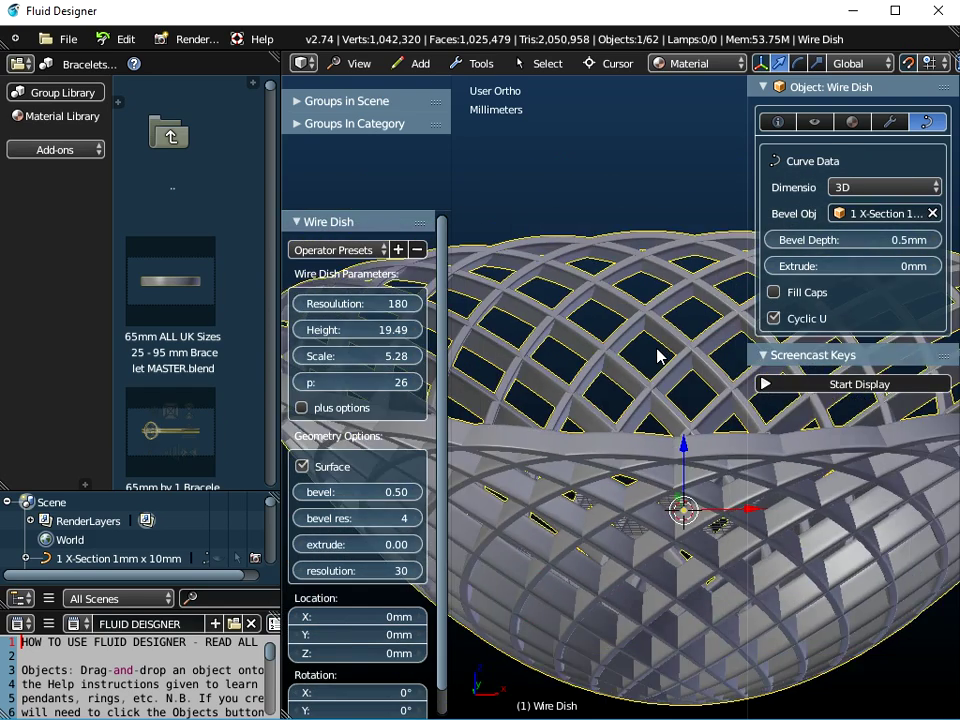
{"action": "scroll", "coordinate": [658, 349], "scroll_direction": "down", "scroll_amount": 3}
{"action": "middle_click_drag", "start_coordinate": [652, 429], "coordinate": [607, 393]}
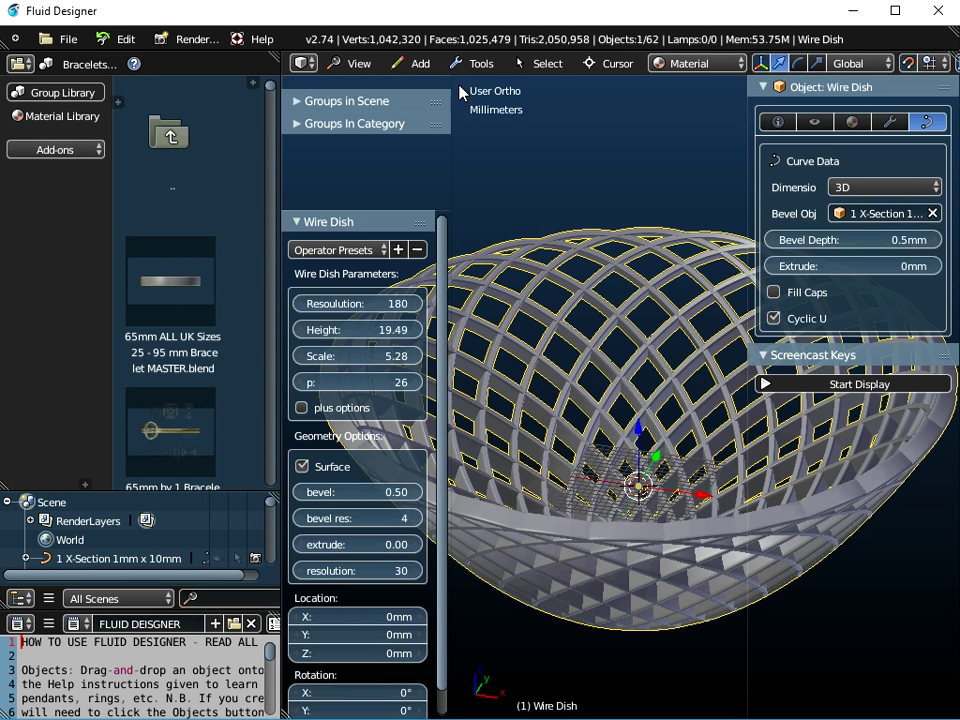
{"action": "left_click", "coordinate": [418, 62]}
{"action": "mouse_move", "coordinate": [436, 104]}
{"action": "left_click", "coordinate": [412, 63]}
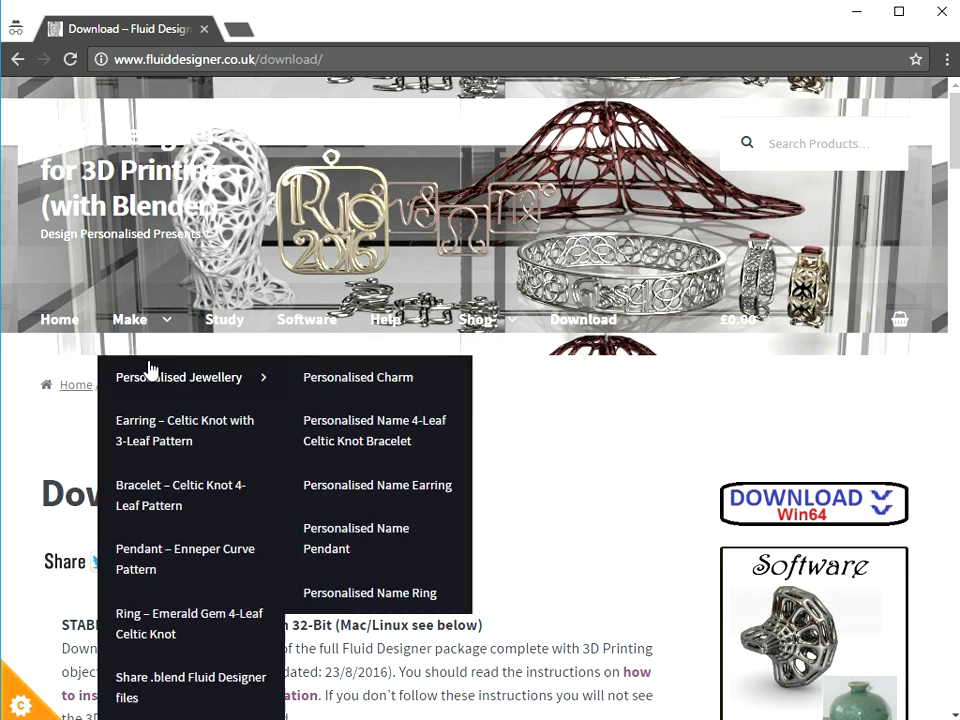
Step: Scroll the Download page to the Curve Add-ons for Fluid Designer or Blender section
{"action": "scroll", "coordinate": [306, 550], "scroll_direction": "down", "scroll_amount": 15}
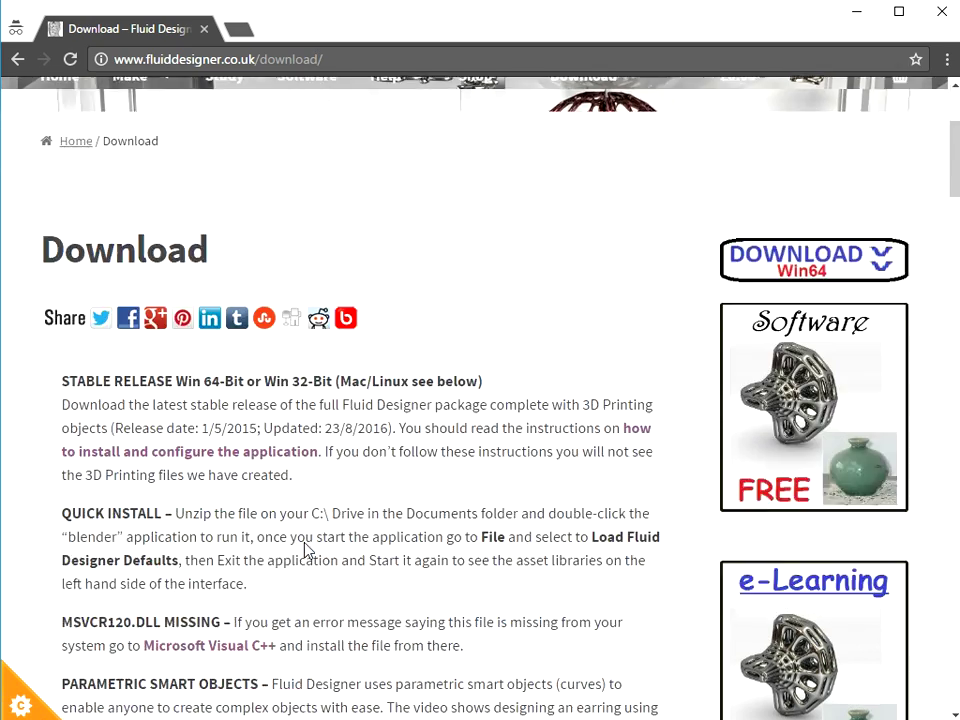
{"action": "scroll", "coordinate": [306, 551], "scroll_direction": "up", "scroll_amount": 5}
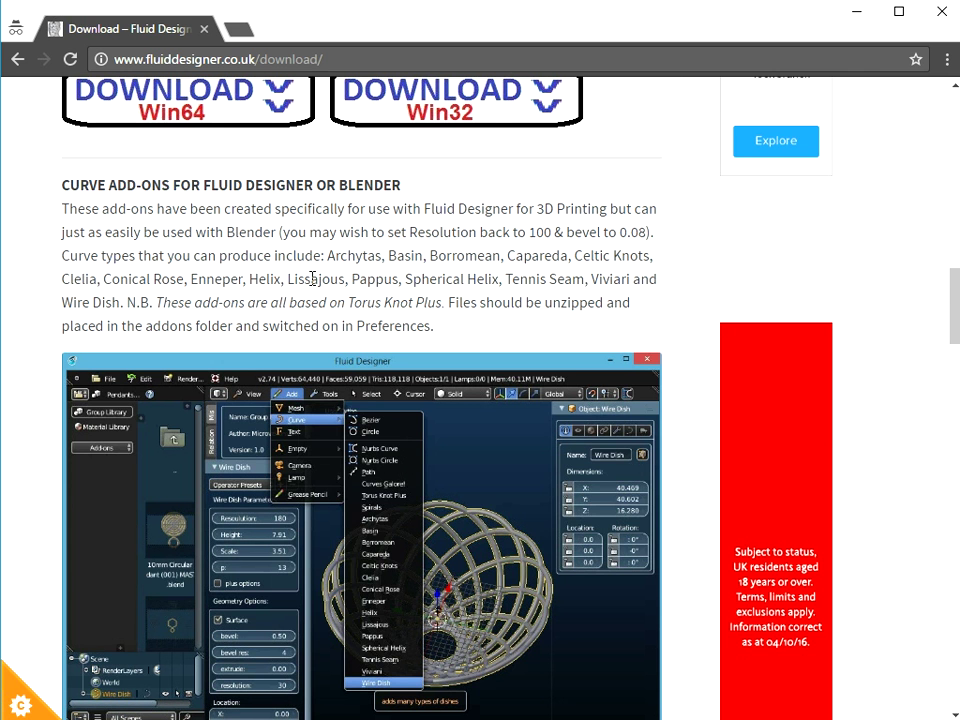
{"action": "scroll", "coordinate": [312, 278], "scroll_direction": "down", "scroll_amount": 2}
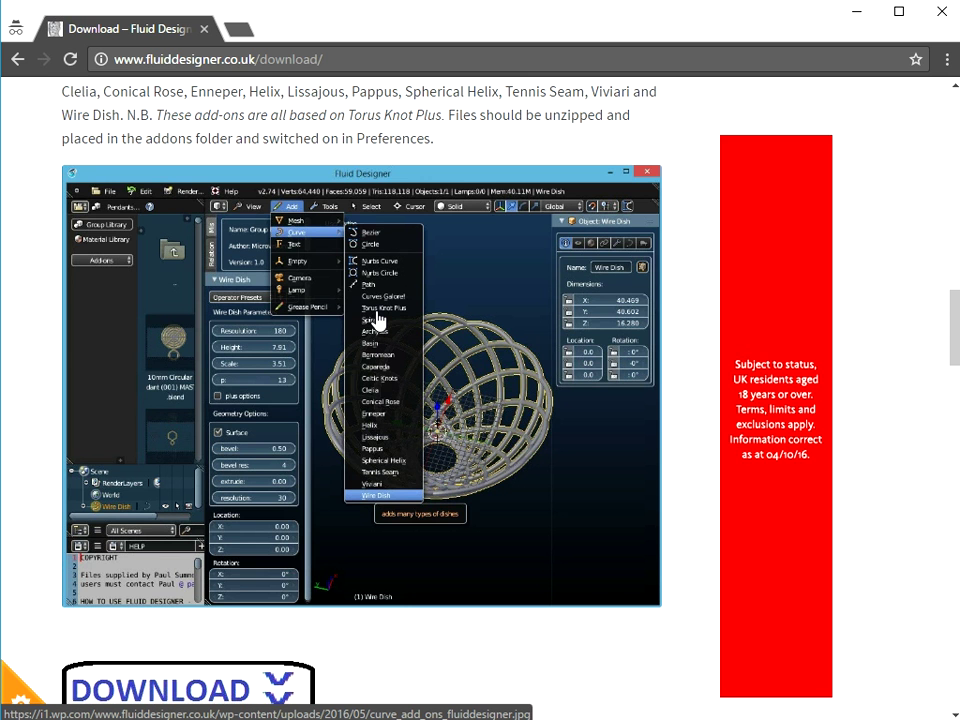
{"action": "scroll", "coordinate": [376, 320], "scroll_direction": "up", "scroll_amount": 2}
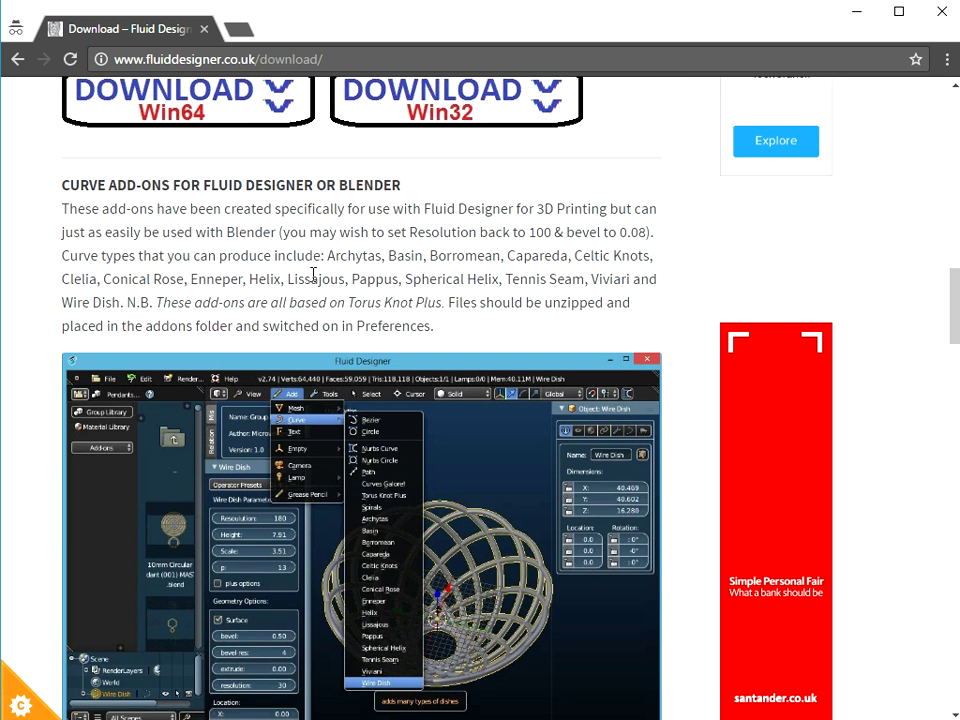